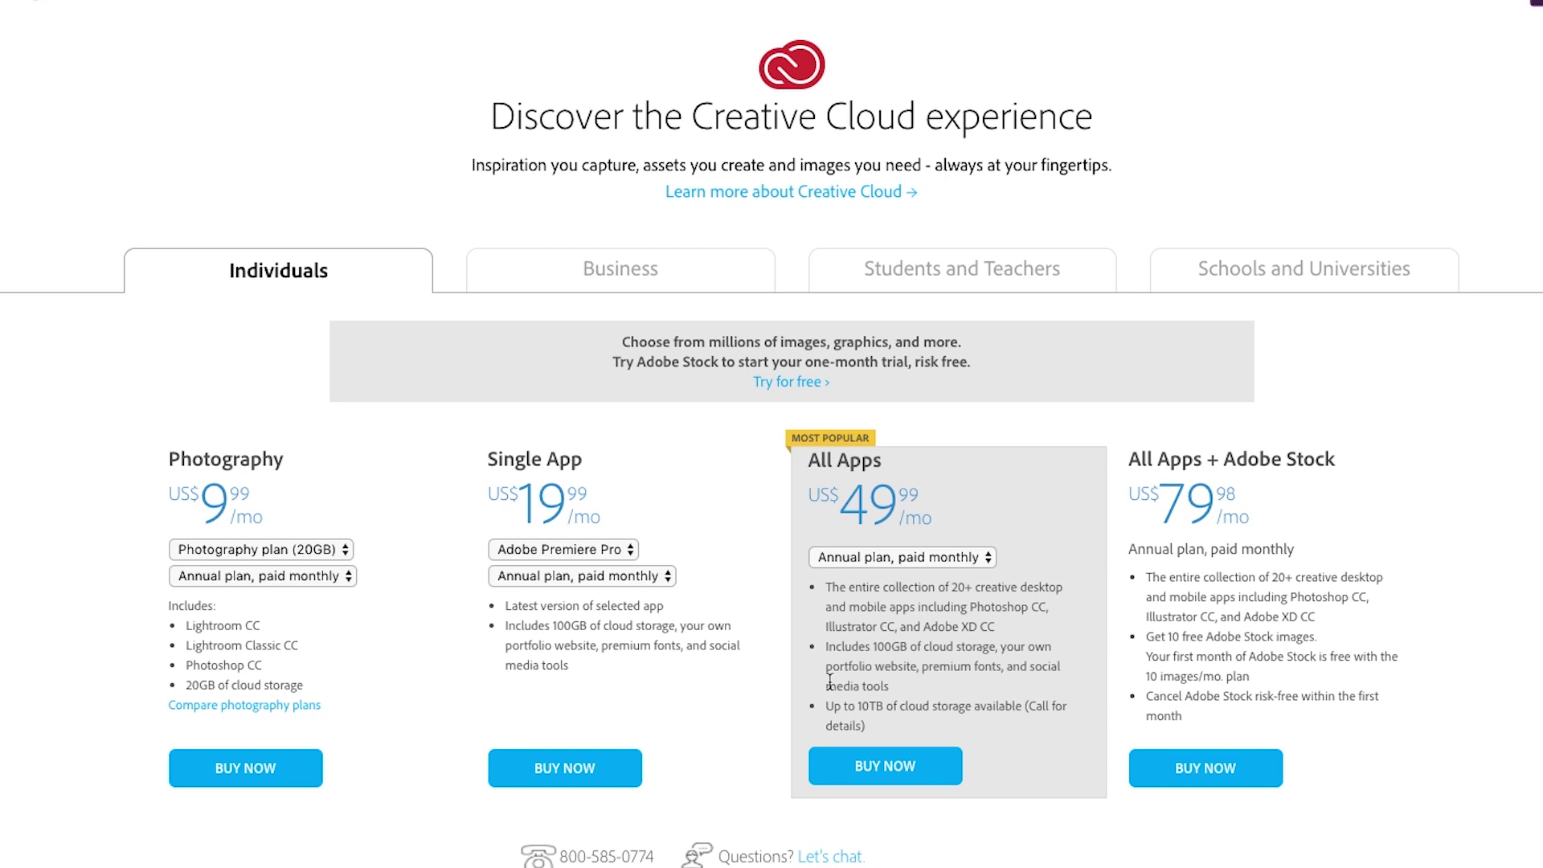
- Check the Premiere Pro single-app plan and student pricing, then go to the desktop apps page
left_click(565, 550)
left_click(580, 549)
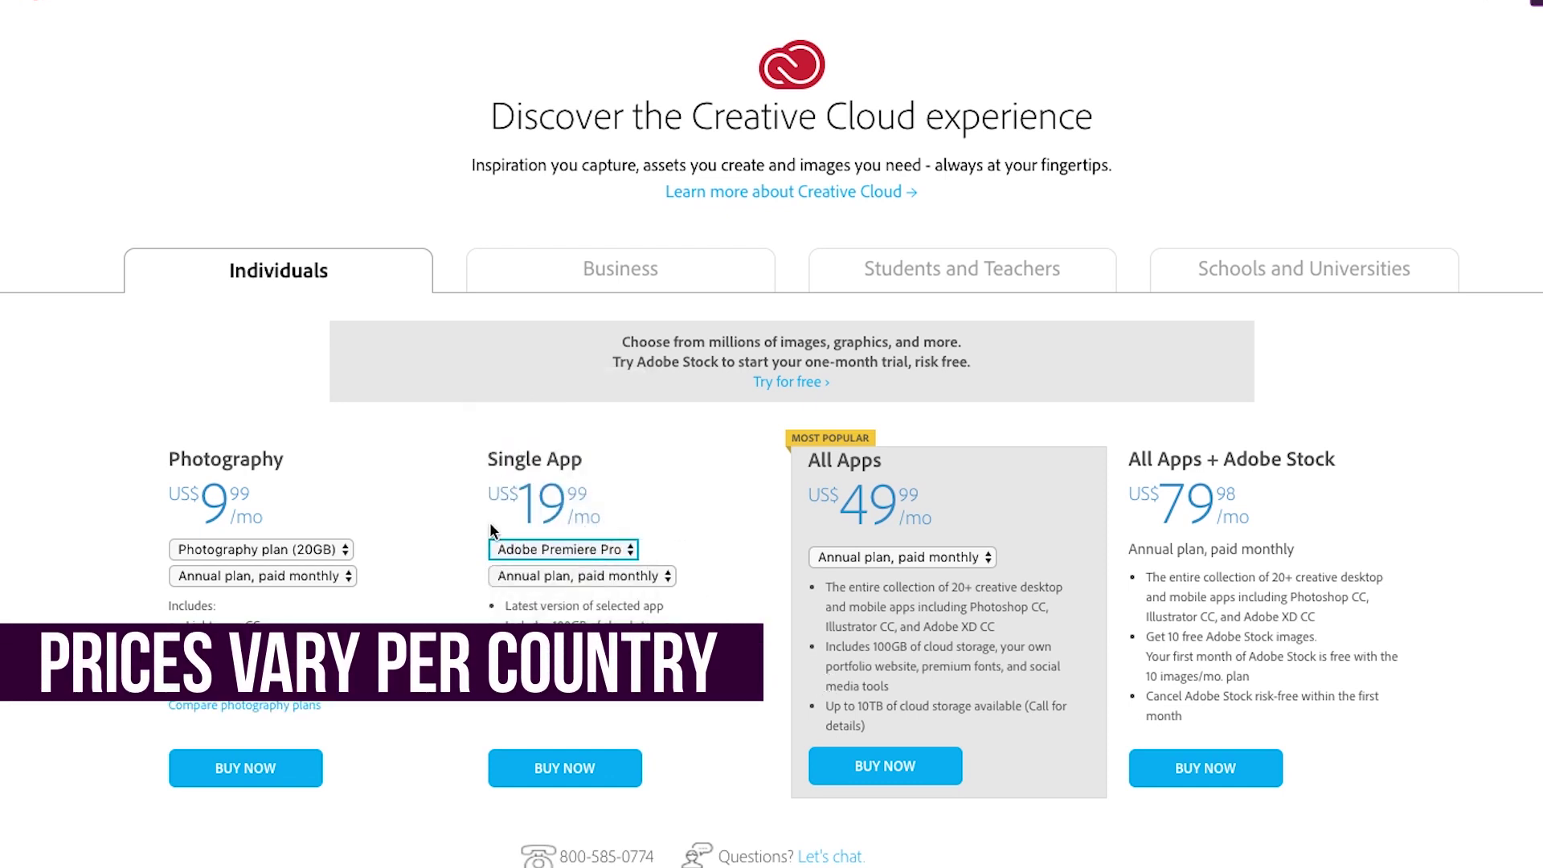
left_click(939, 269)
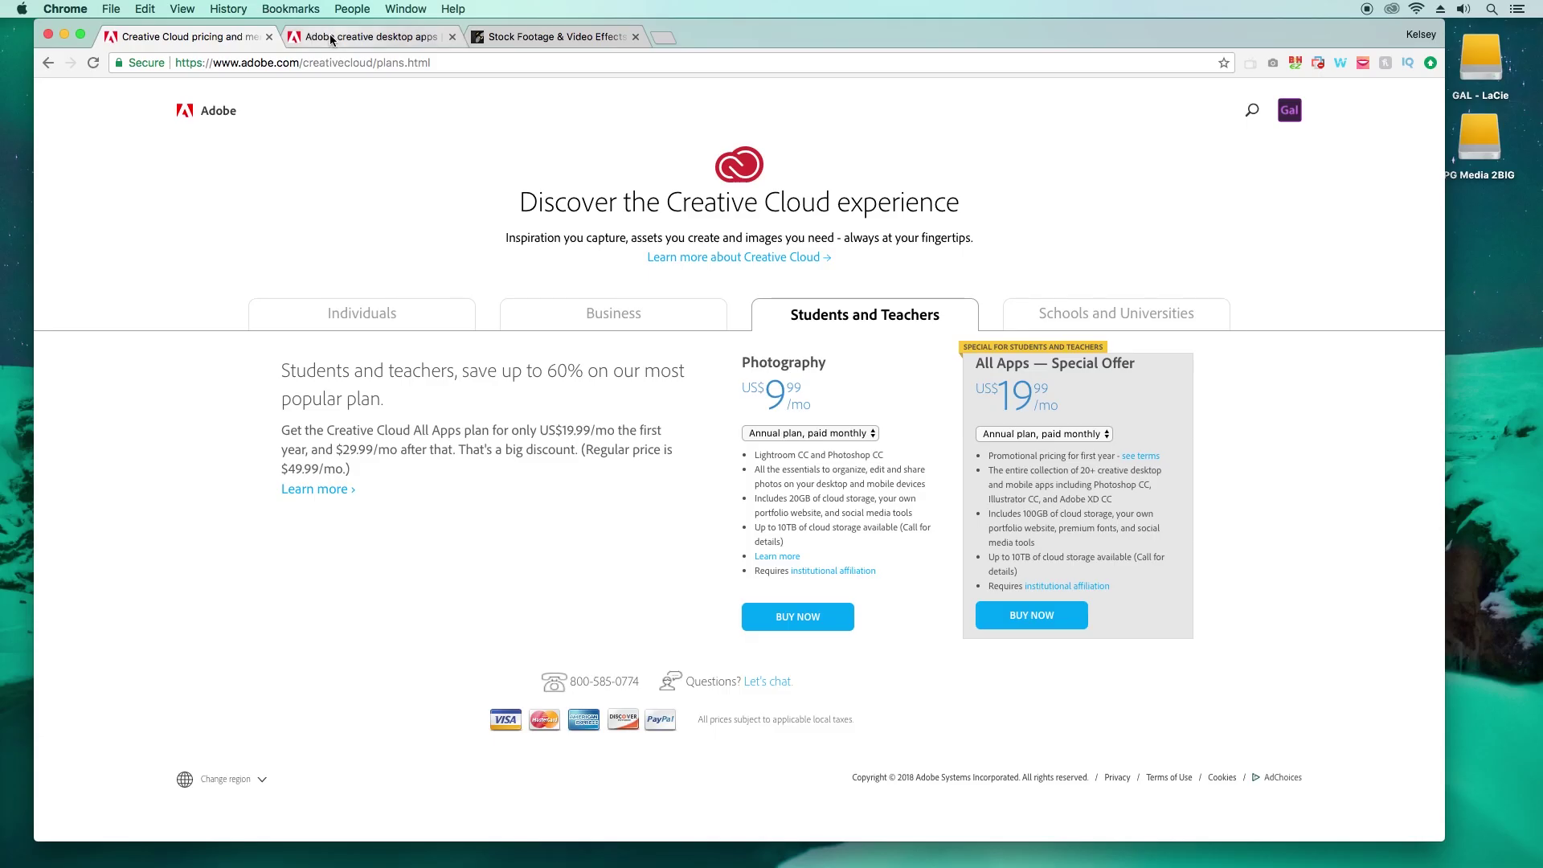
left_click(330, 35)
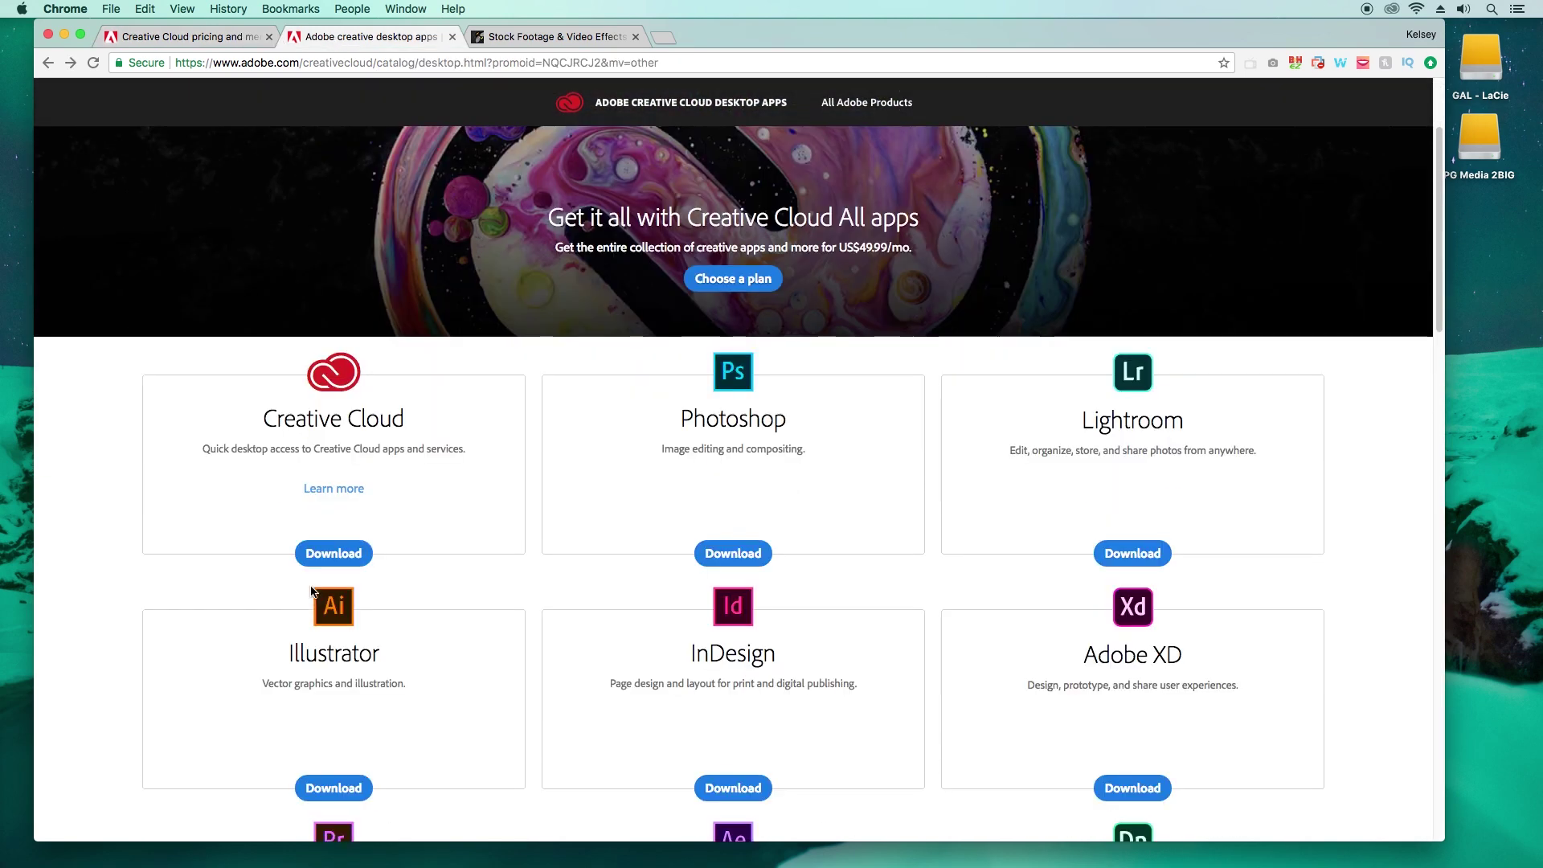
- Download and launch the Creative Cloud installer, then sign in and verify the account
left_click(334, 553)
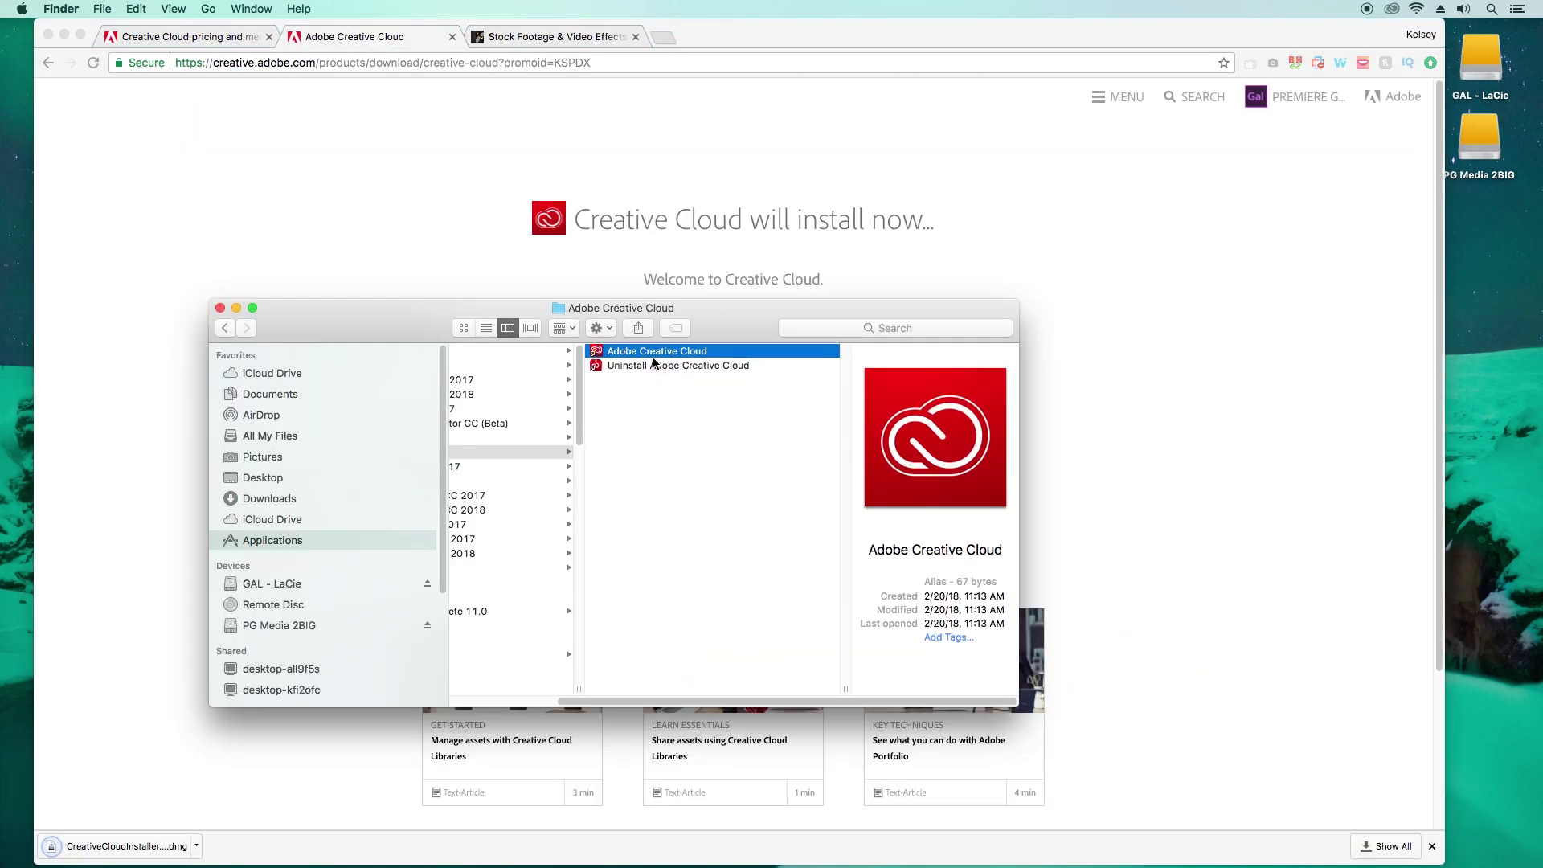
double_click(653, 354)
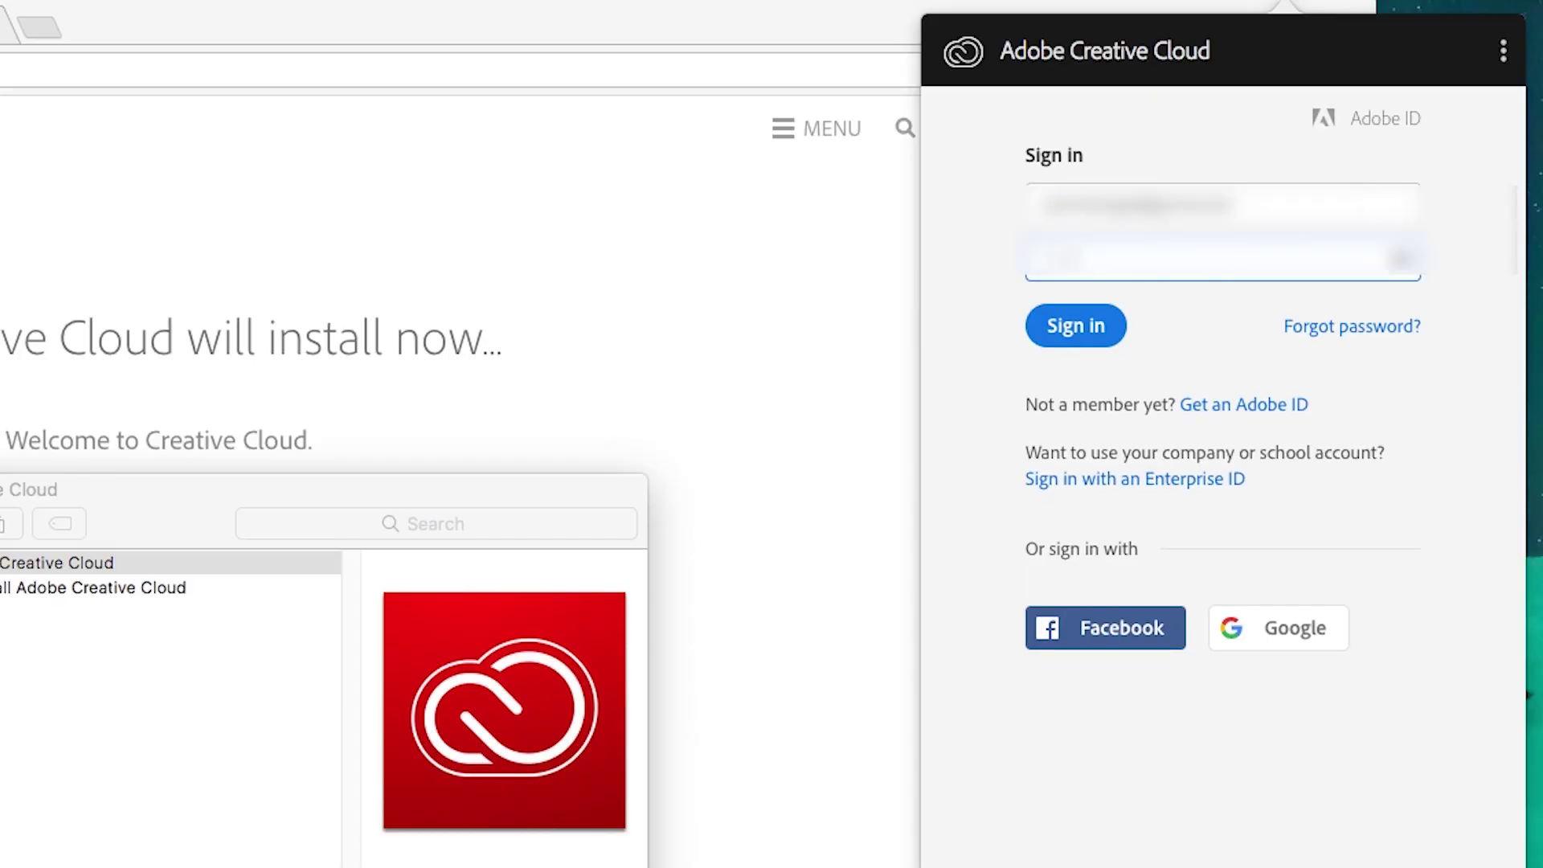
key("Return")
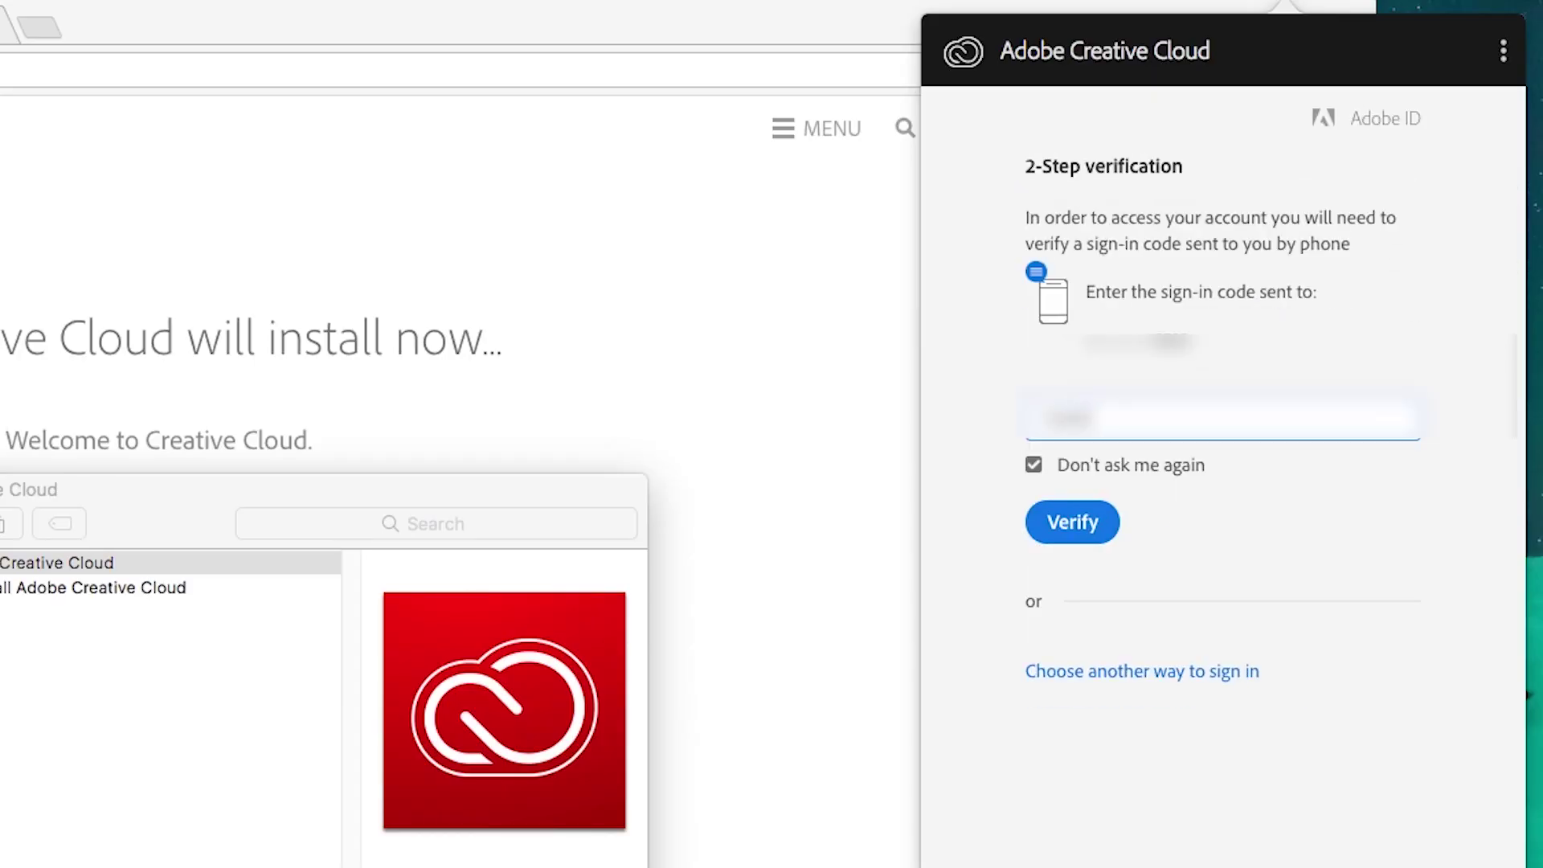
left_click(1074, 531)
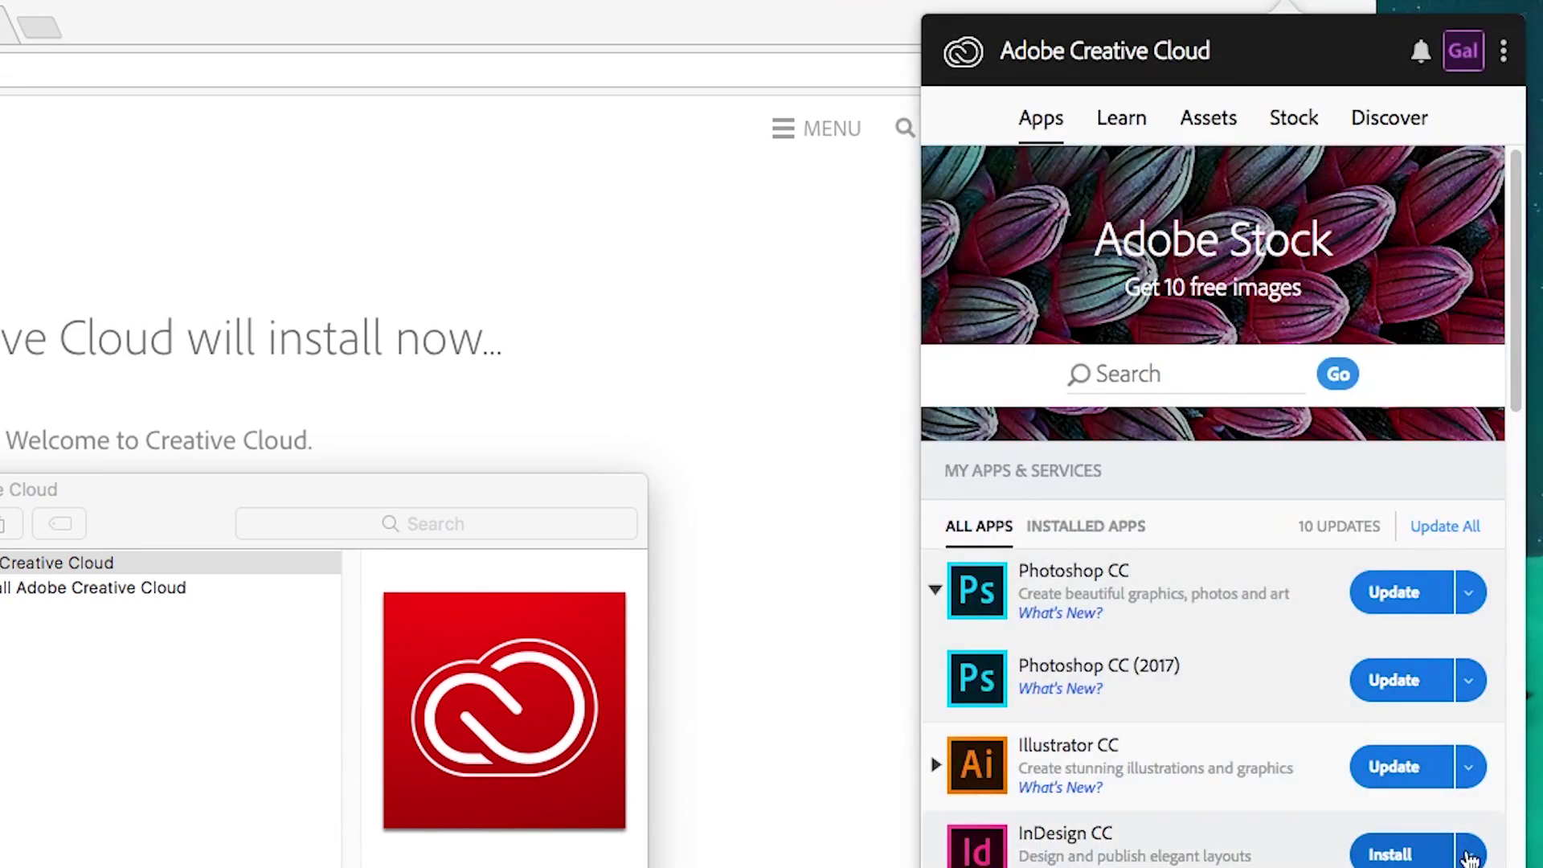
- Find Premiere Pro CC in the Creative Cloud apps list and launch it
scroll(1198, 833, "down", 4)
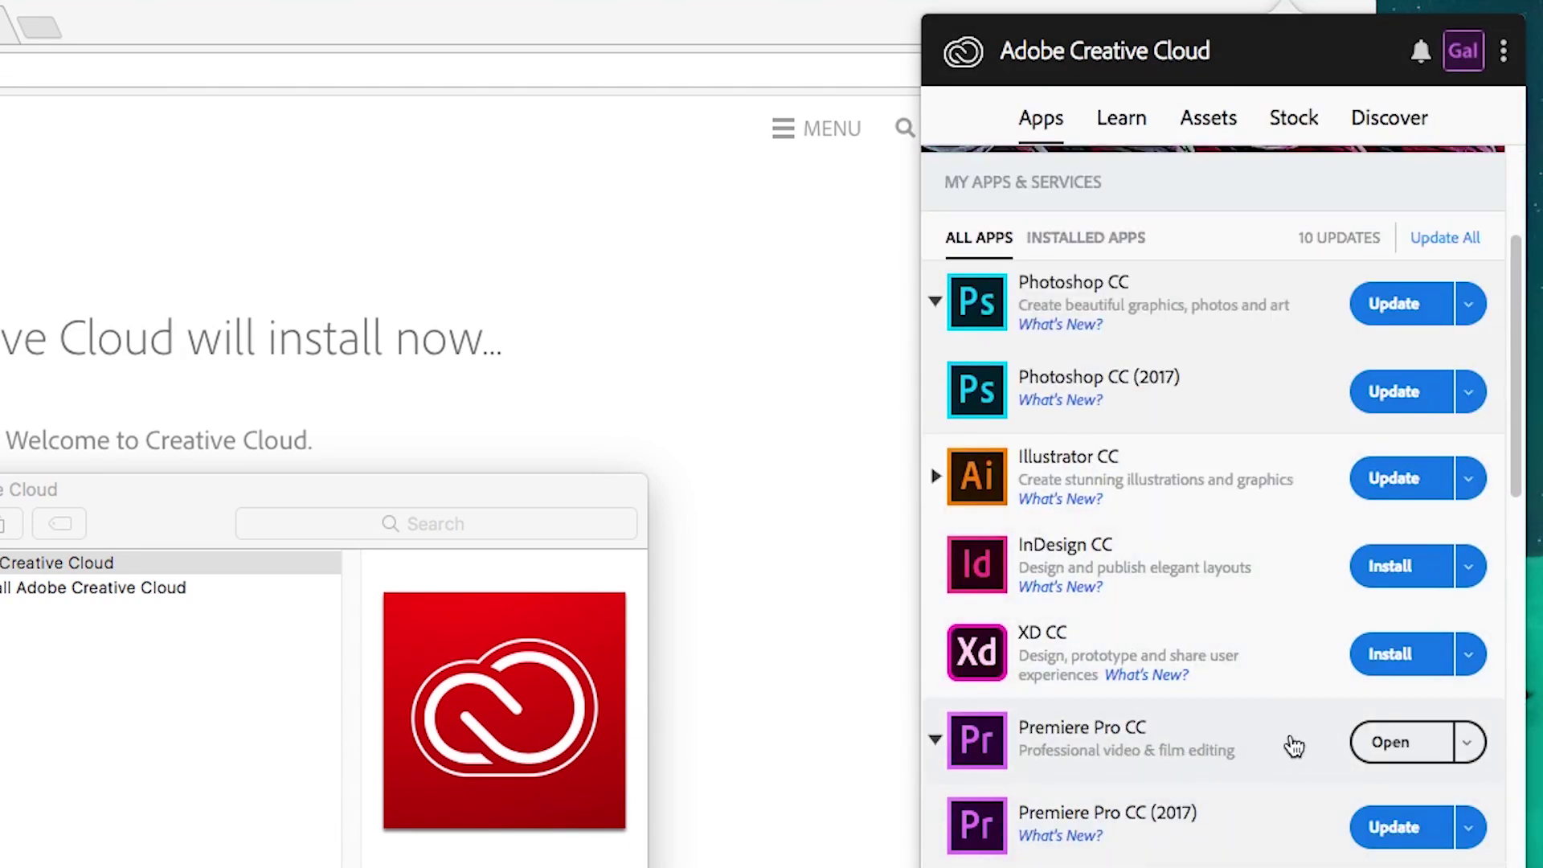
left_click(1471, 752)
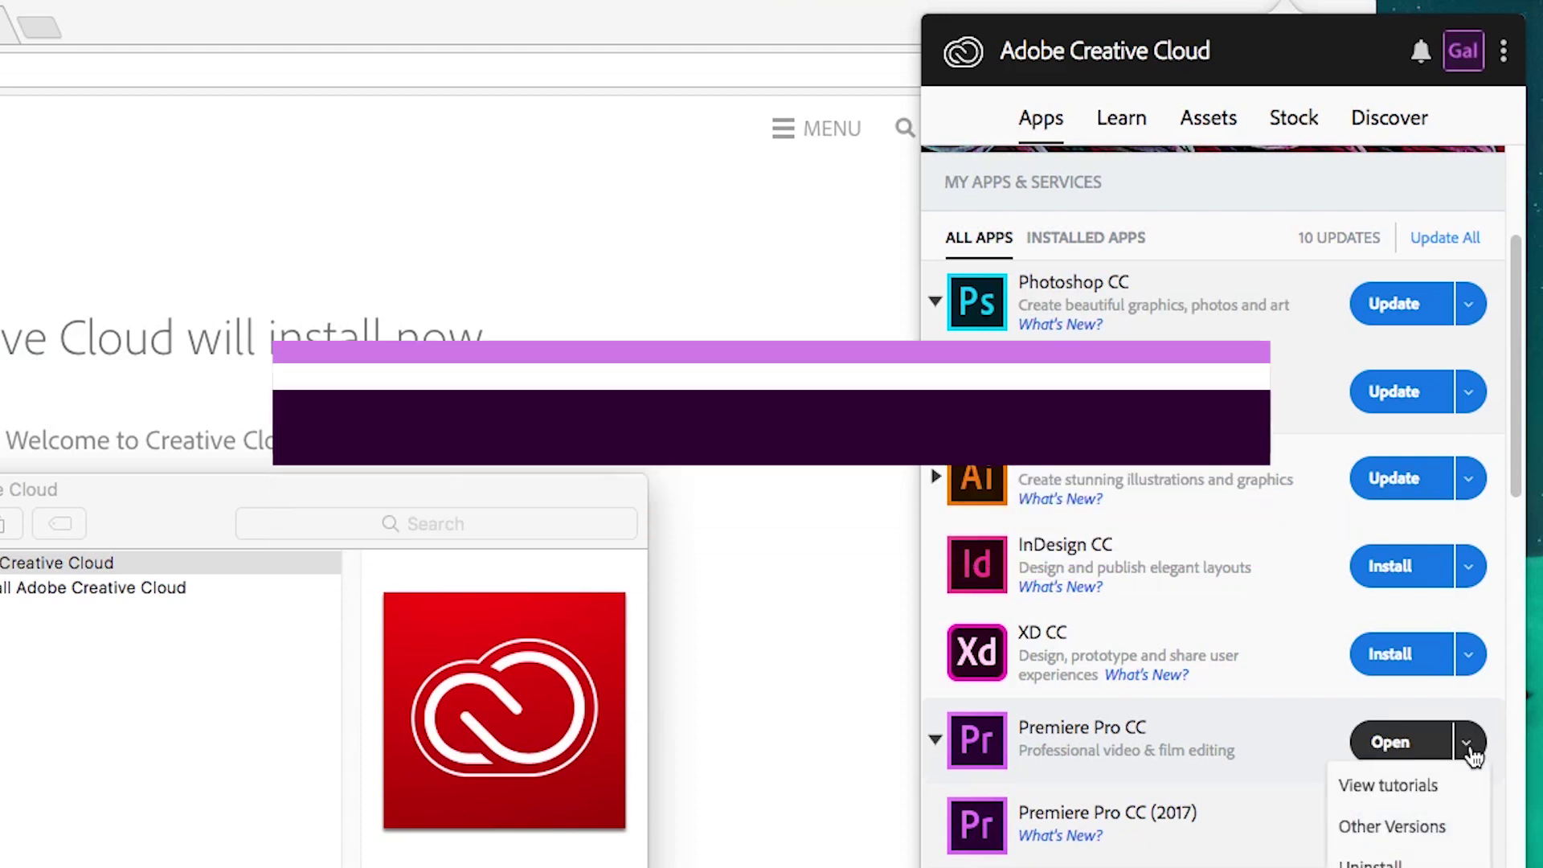
left_click(1253, 717)
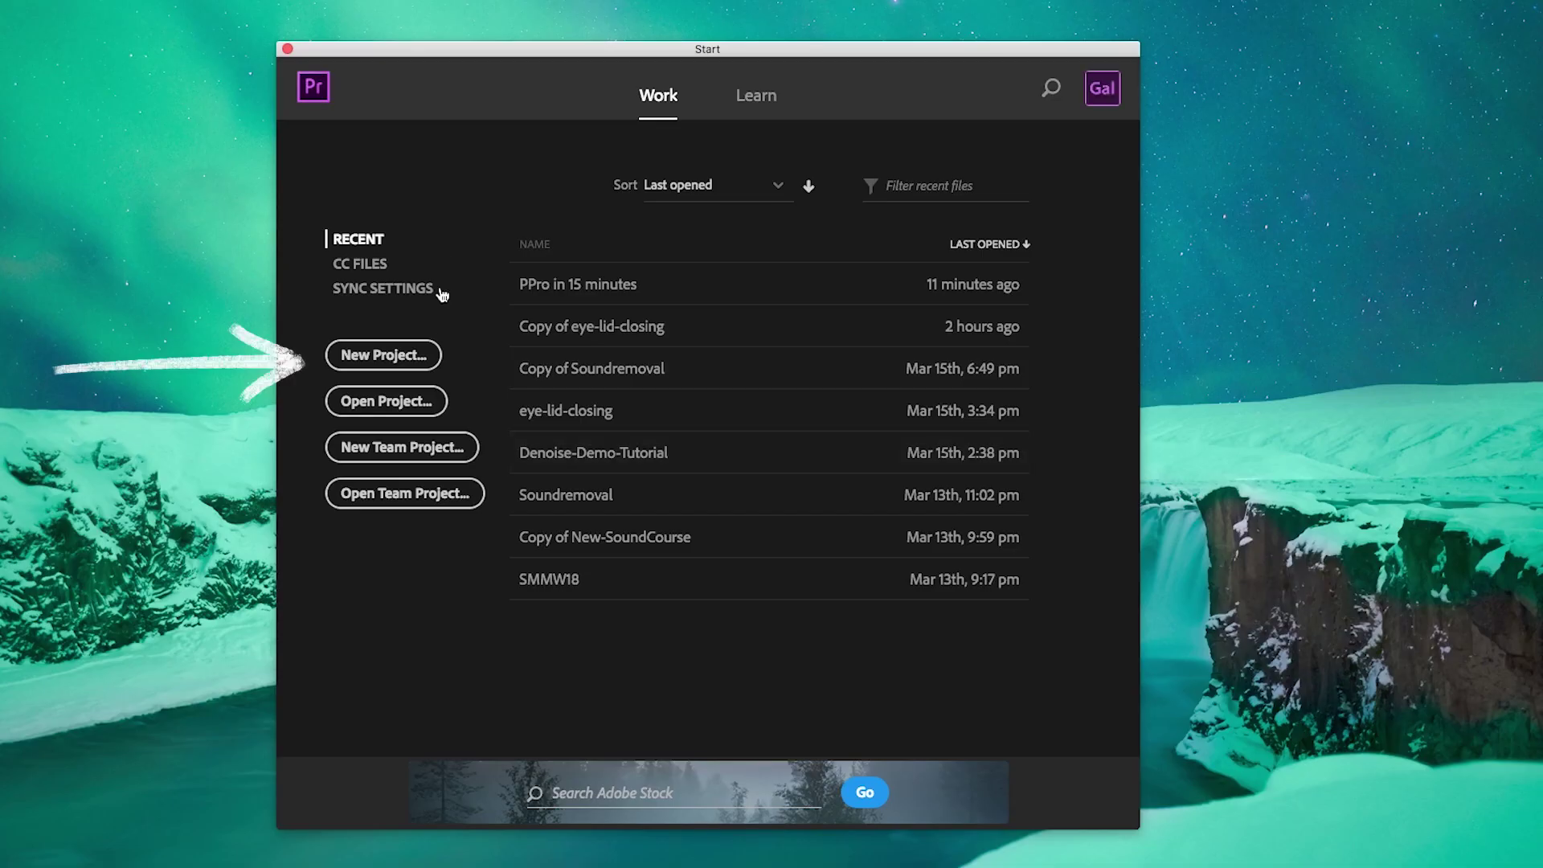
- Start a new Premiere project and move the New Project dialog aside
left_click(415, 361)
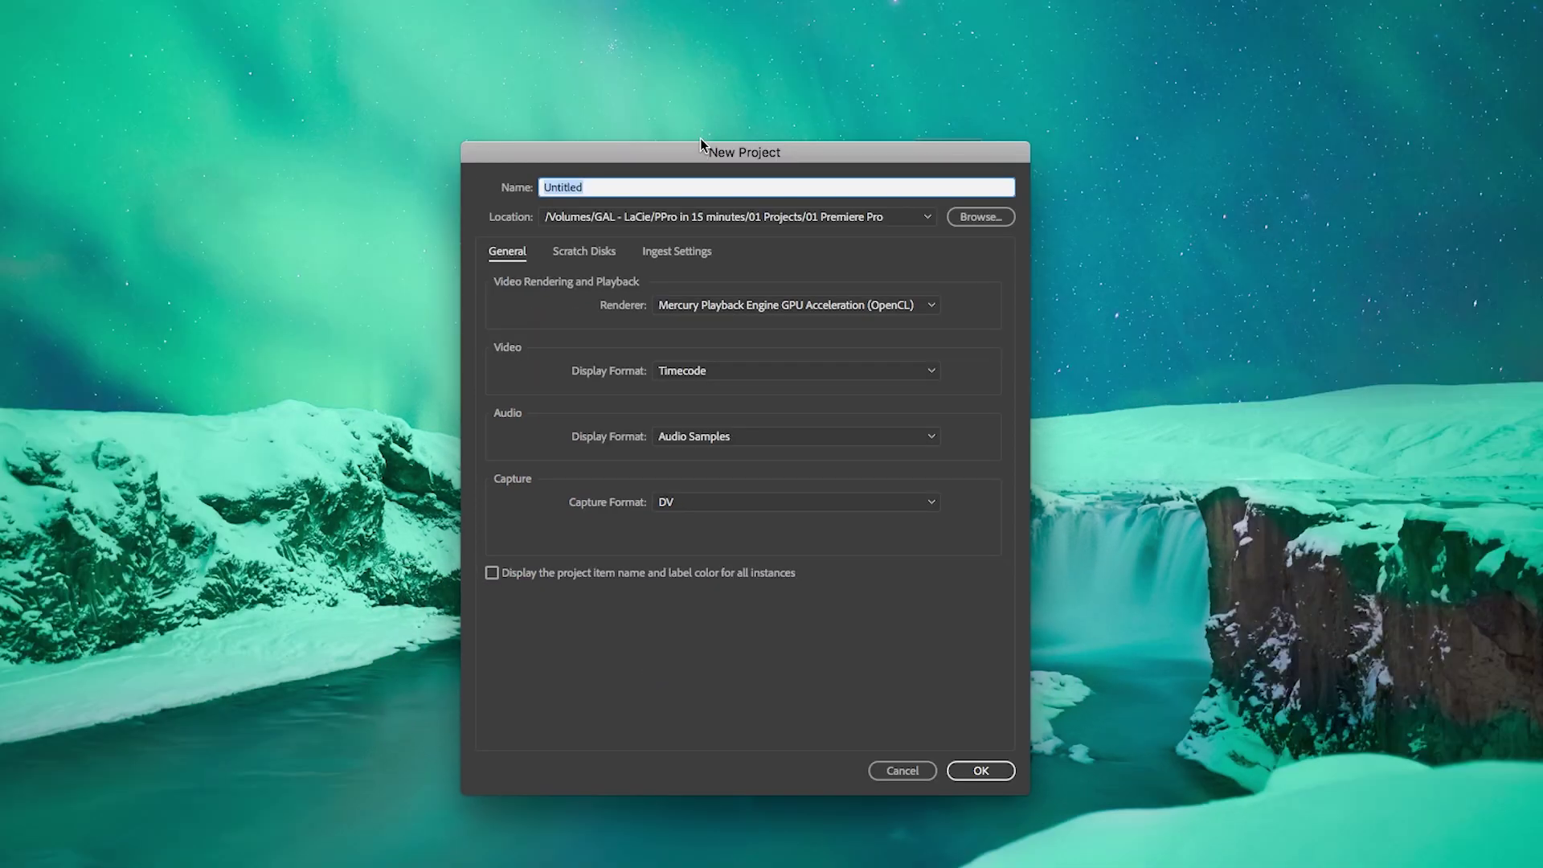
left_click_drag(700, 139, 463, 106)
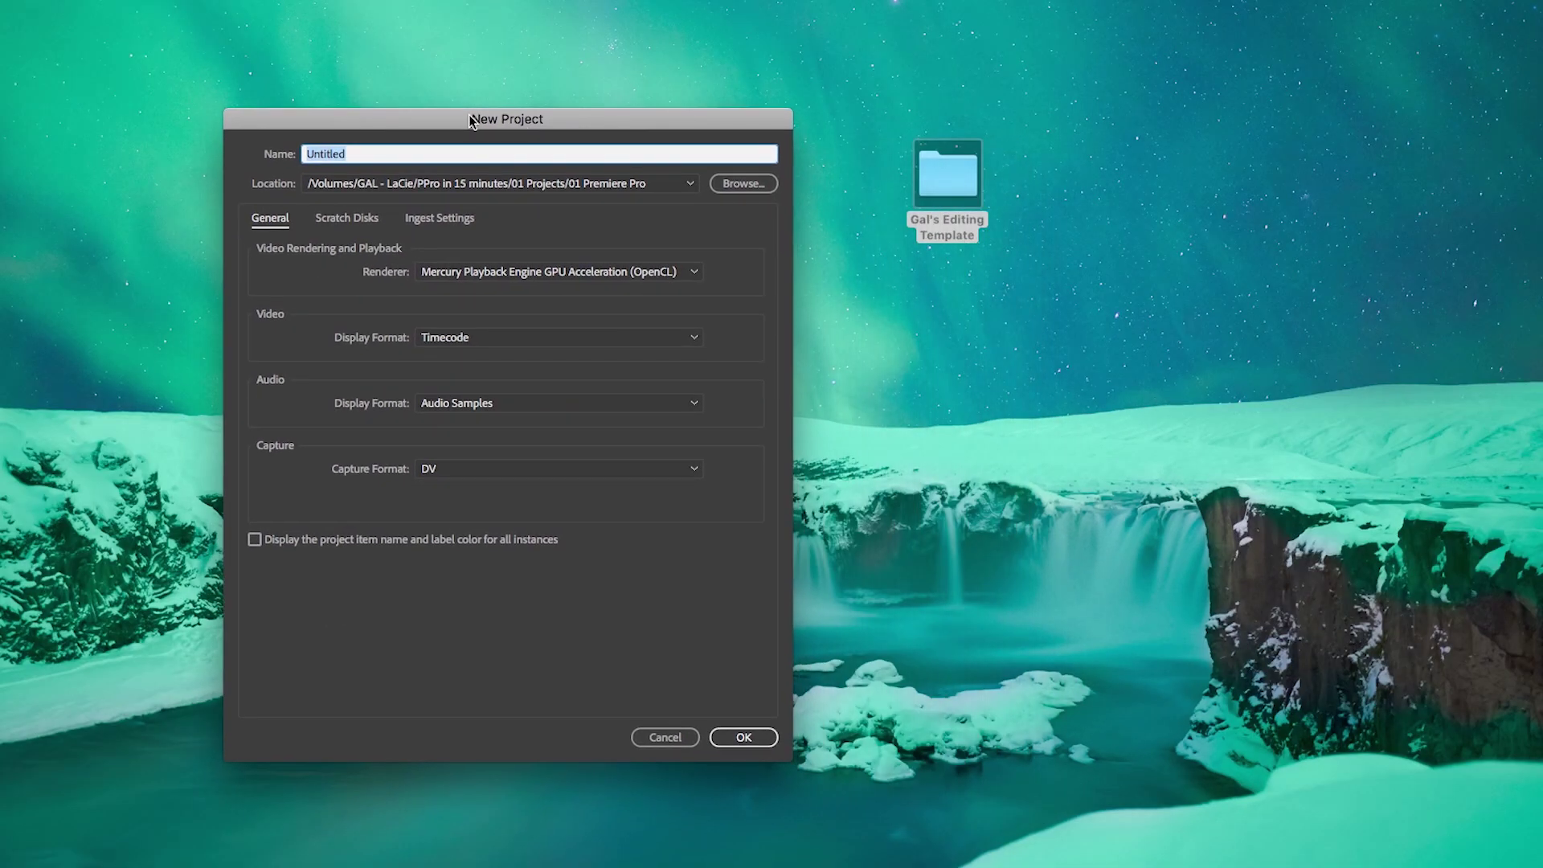
- Open the editing template folder from the desktop in Finder
left_click(948, 187)
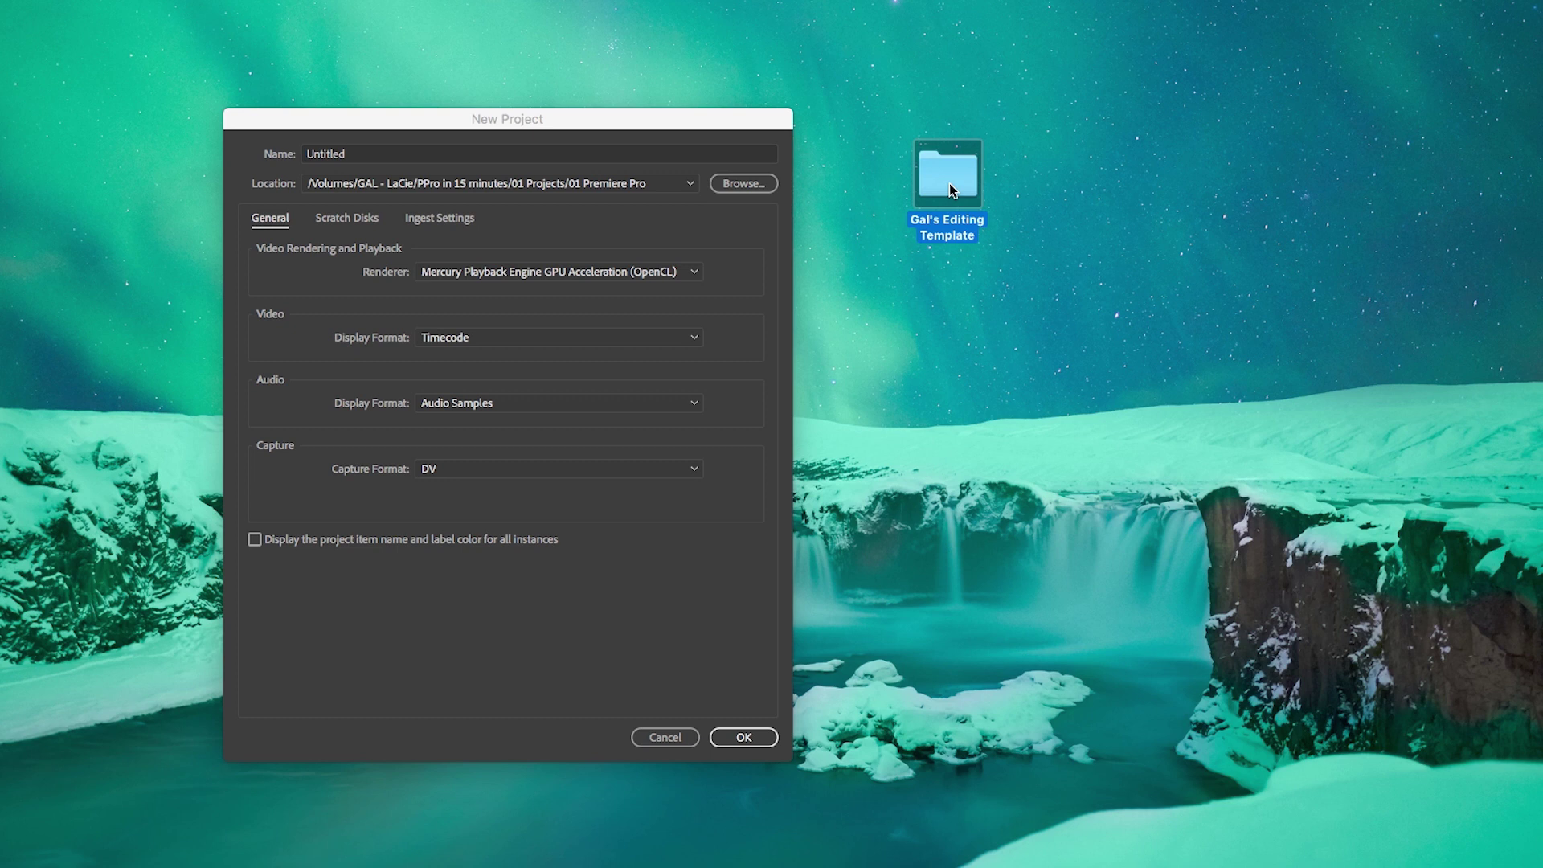
double_click(949, 184)
left_click_drag(1010, 189, 1005, 189)
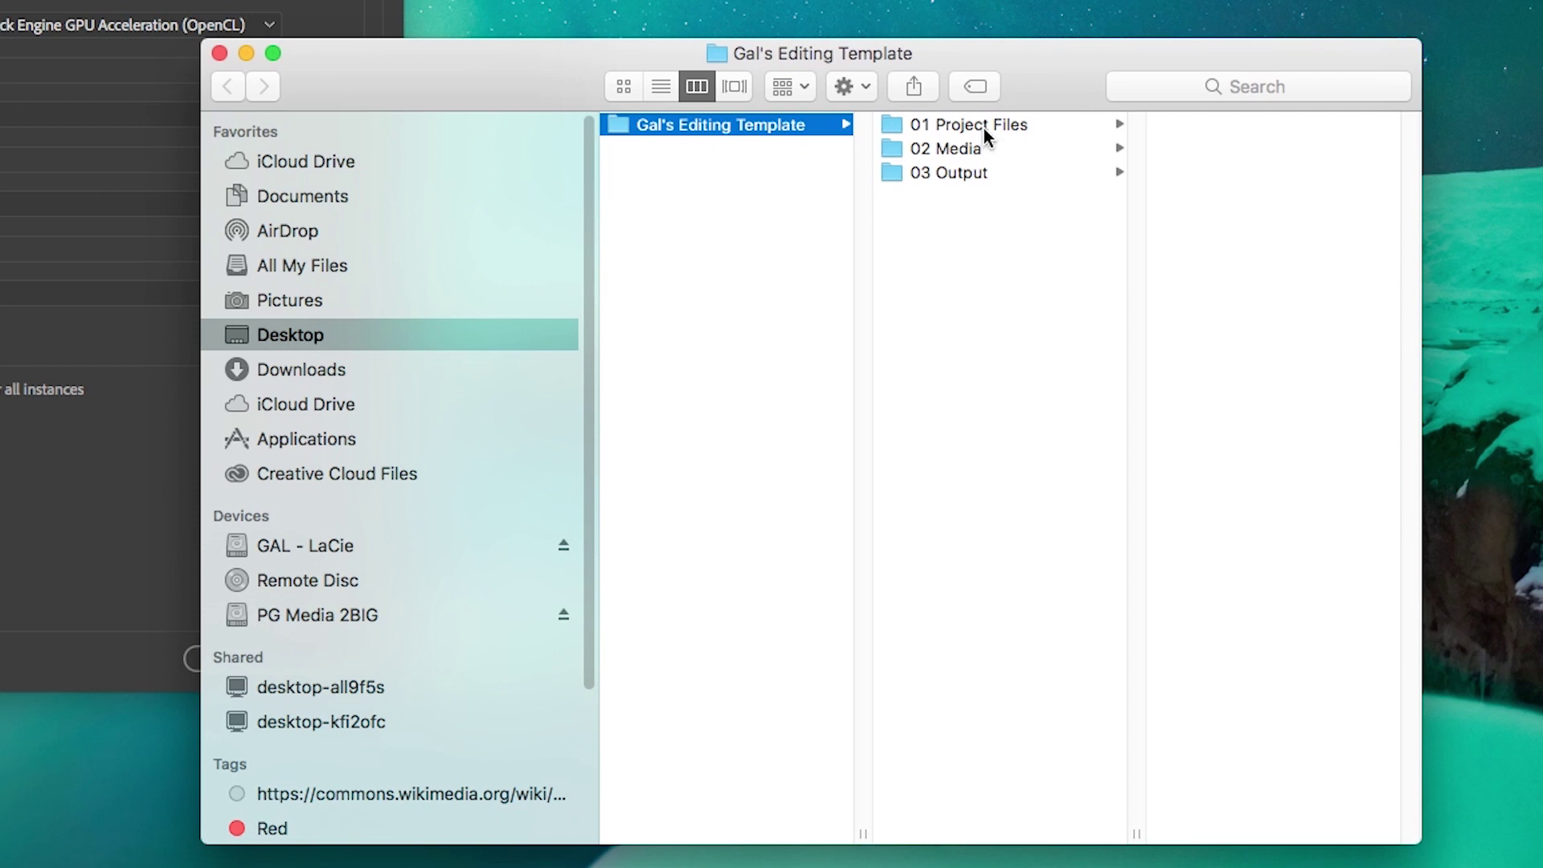
- Browse 01 Project Files and its 04 Photoshop and 02 After Effects subfolders
left_click(1168, 236)
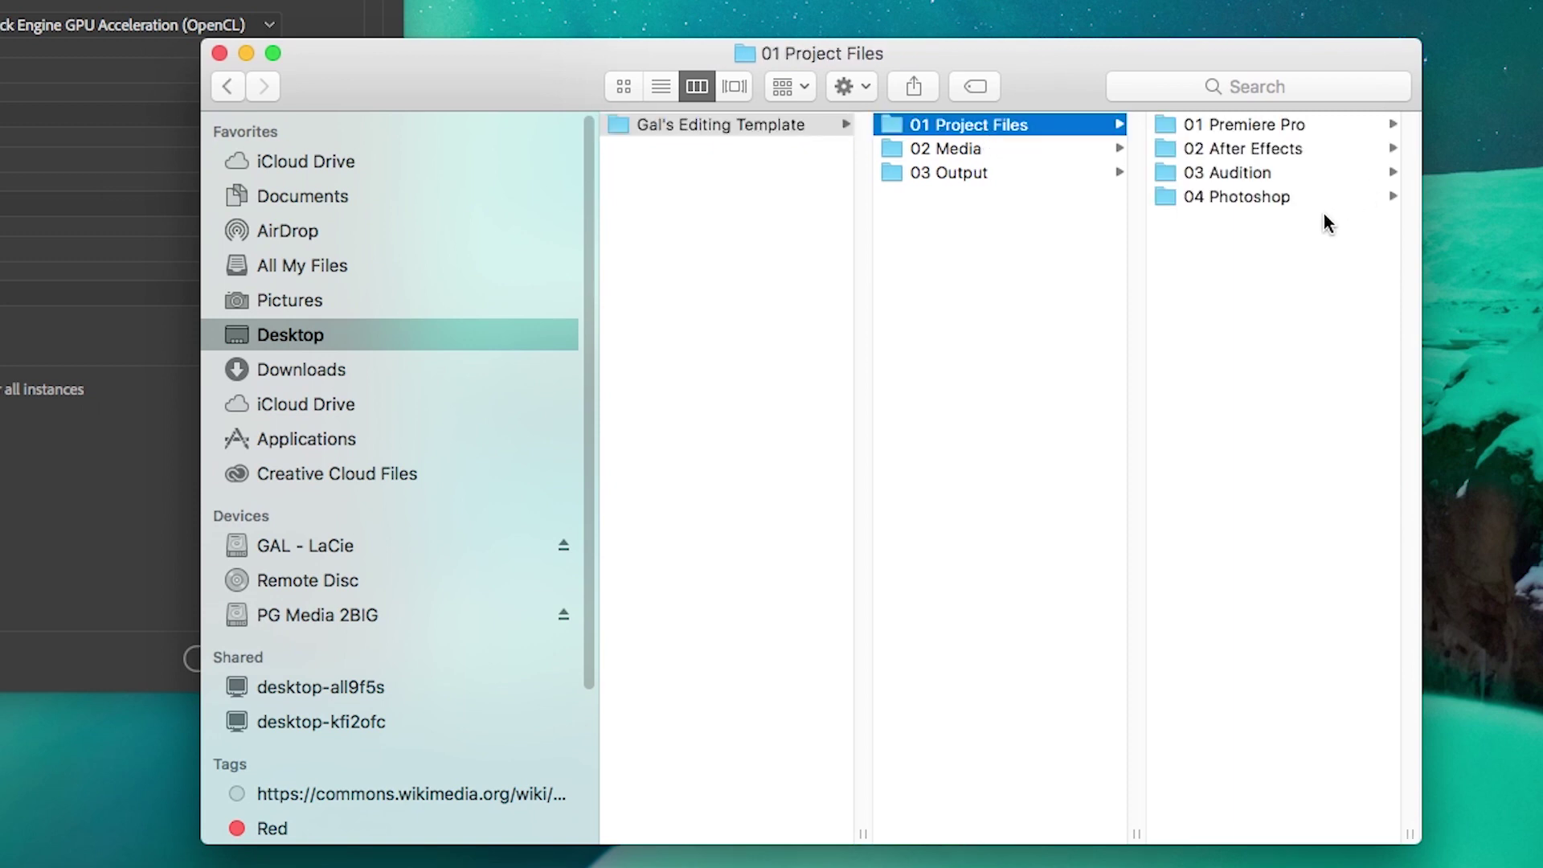
left_click(1265, 201)
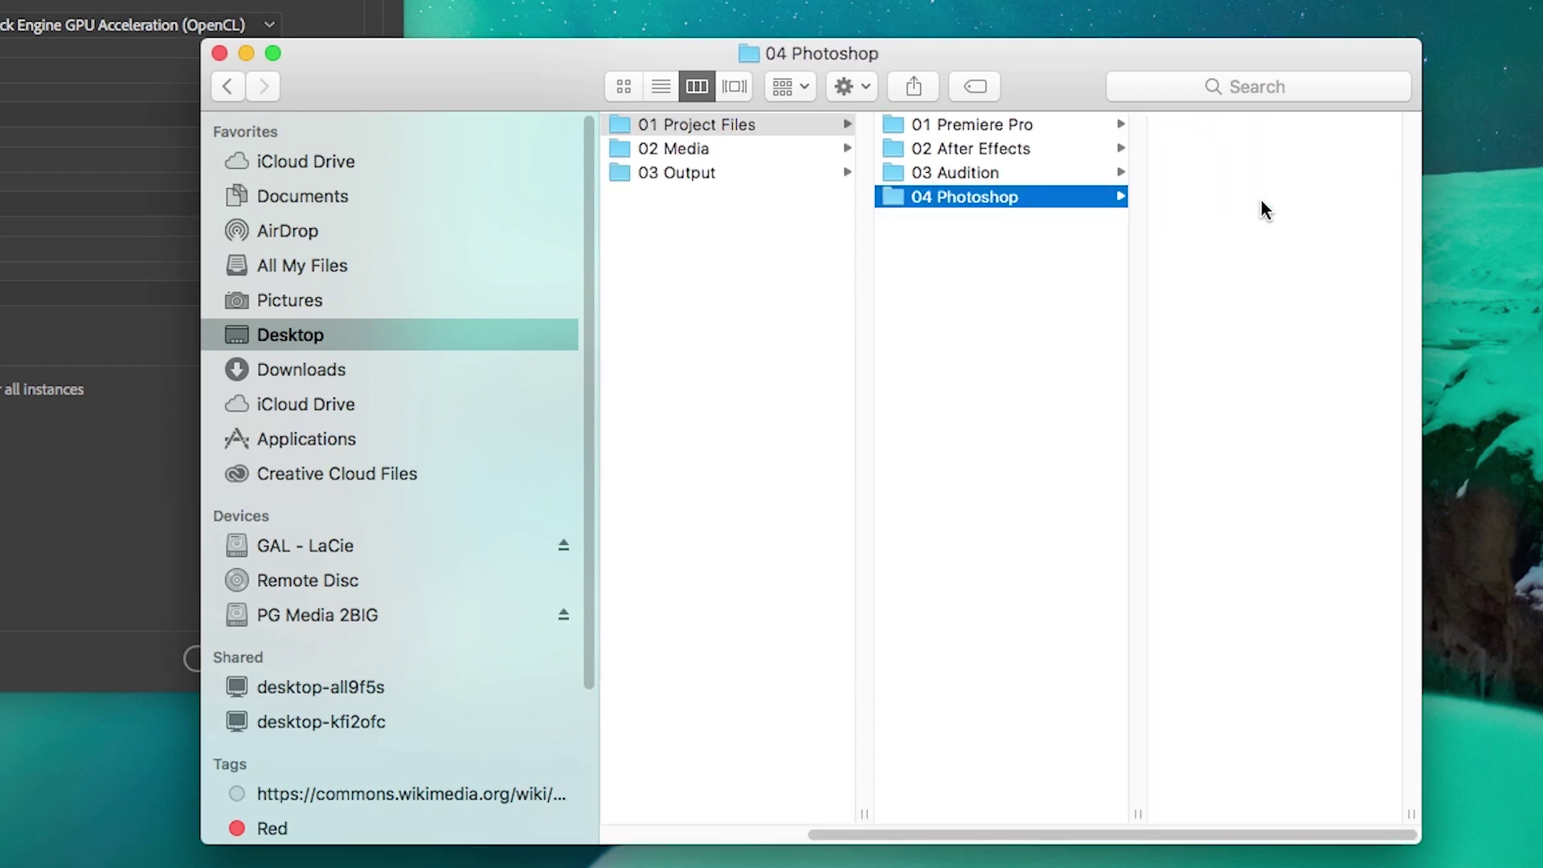
left_click(987, 148)
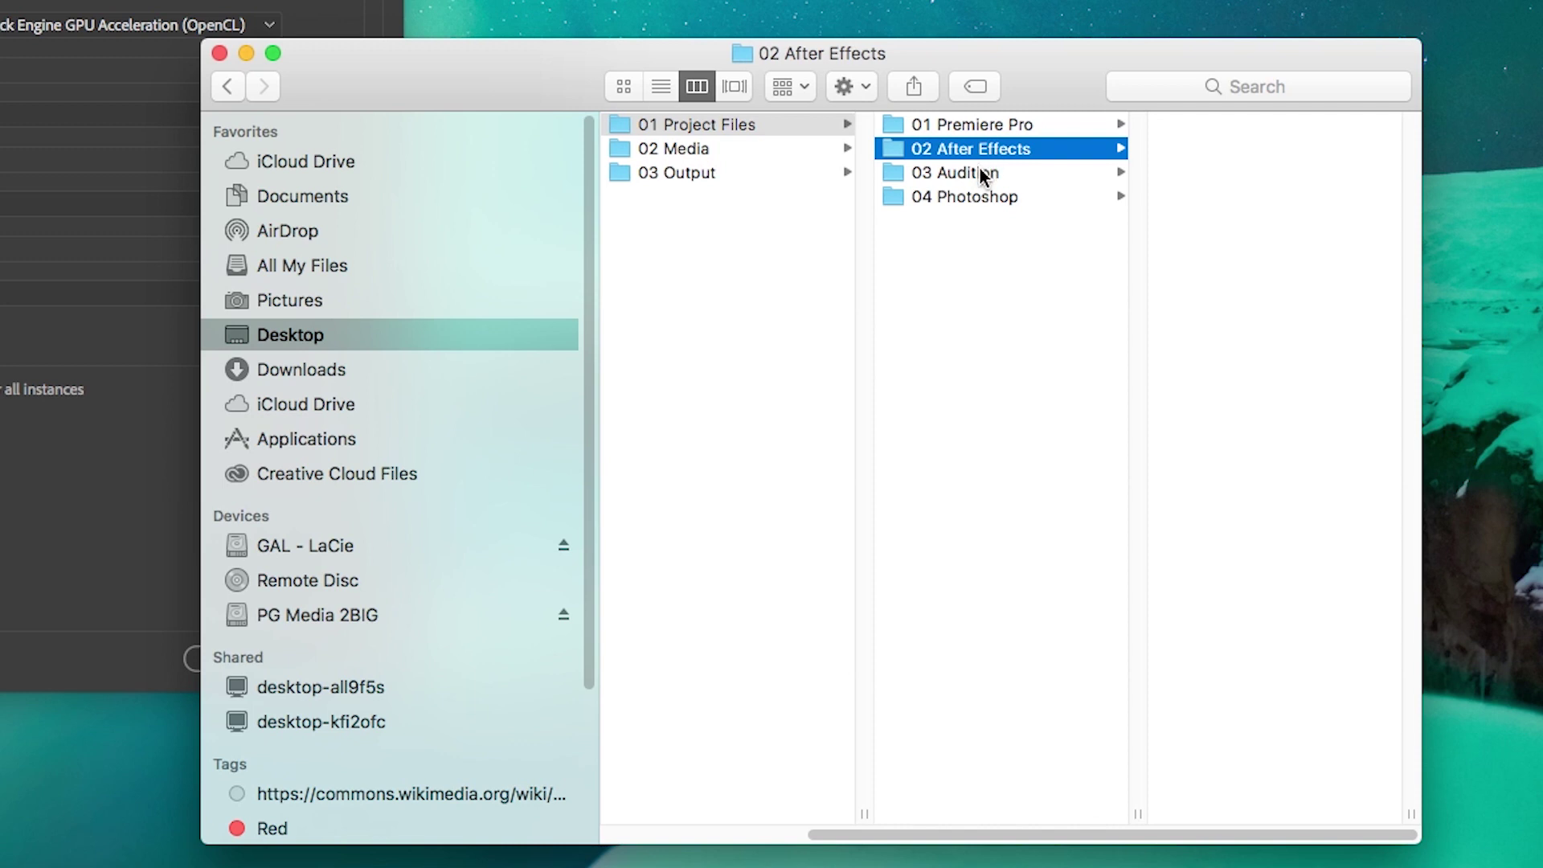
- Step through 02 Media's Video, Photos, Graphics, Audio and Music folders, ending in 03 Output
left_click(757, 146)
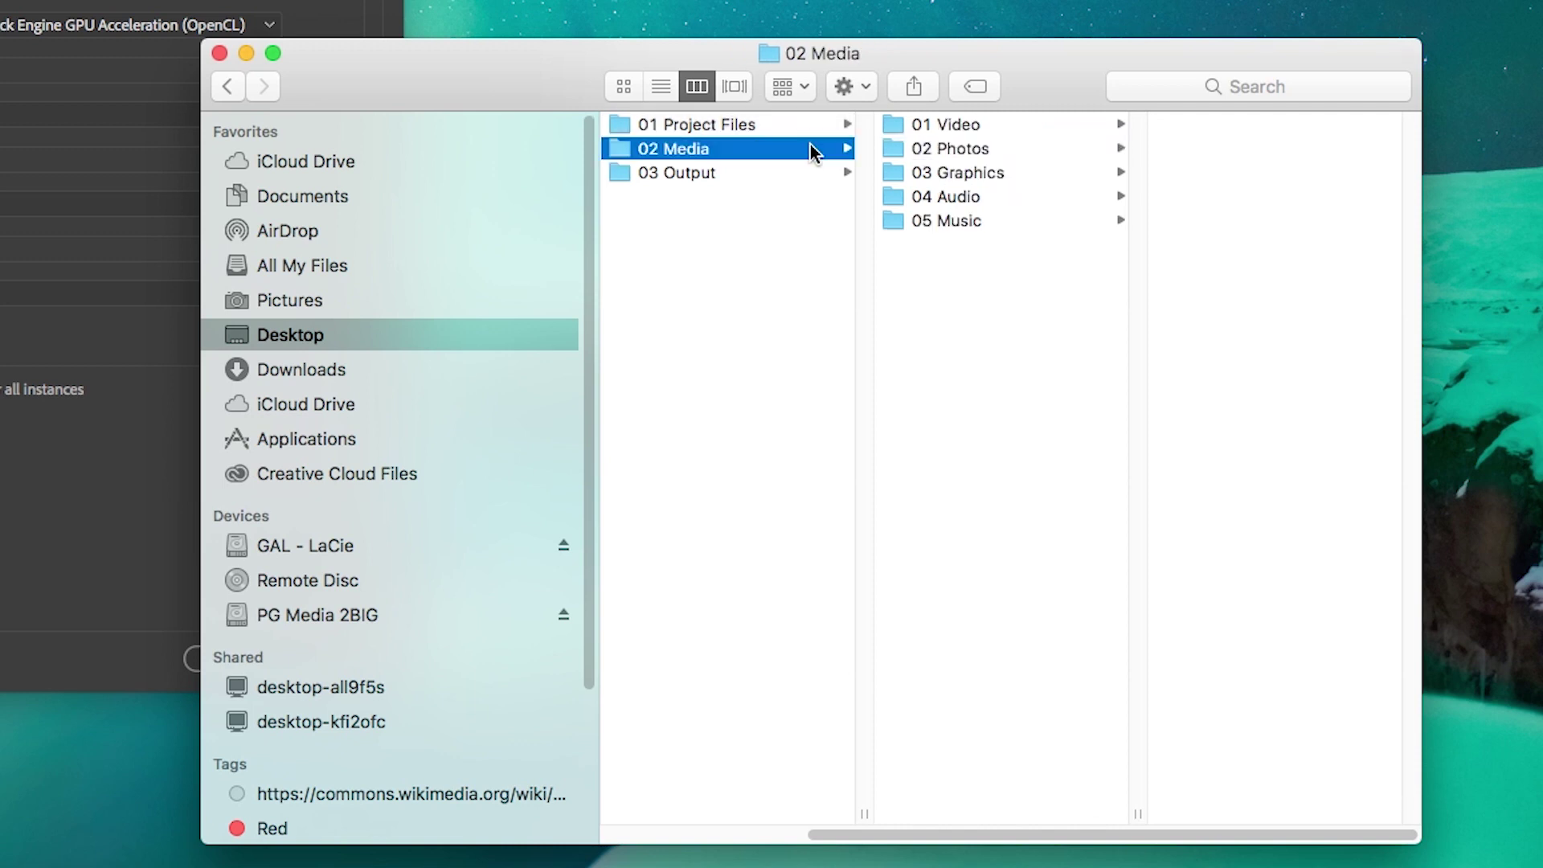
left_click(971, 126)
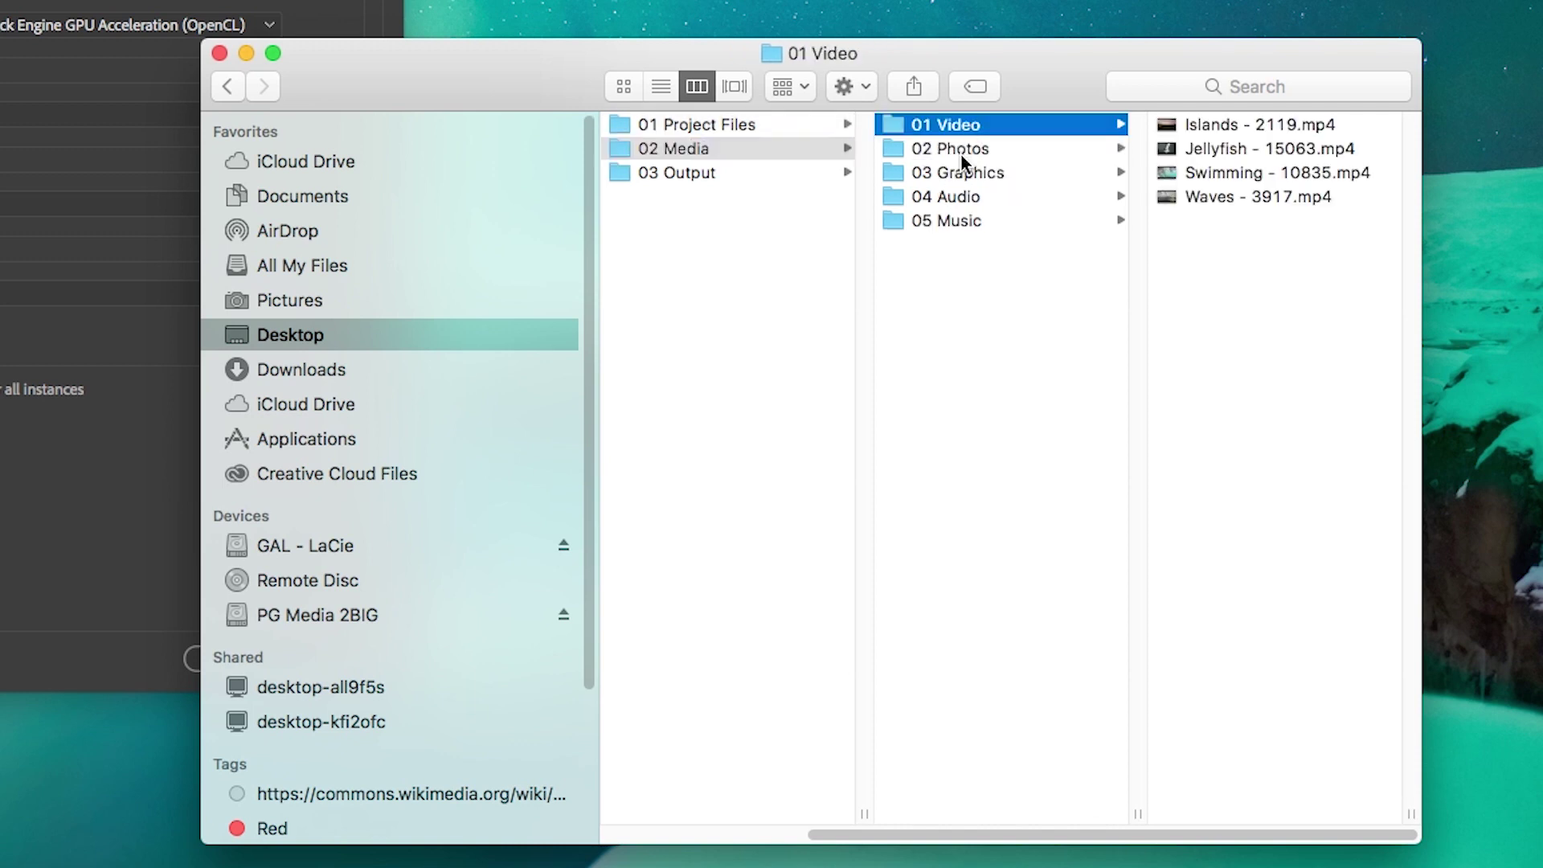
left_click(962, 151)
left_click(968, 175)
left_click(968, 201)
left_click(967, 222)
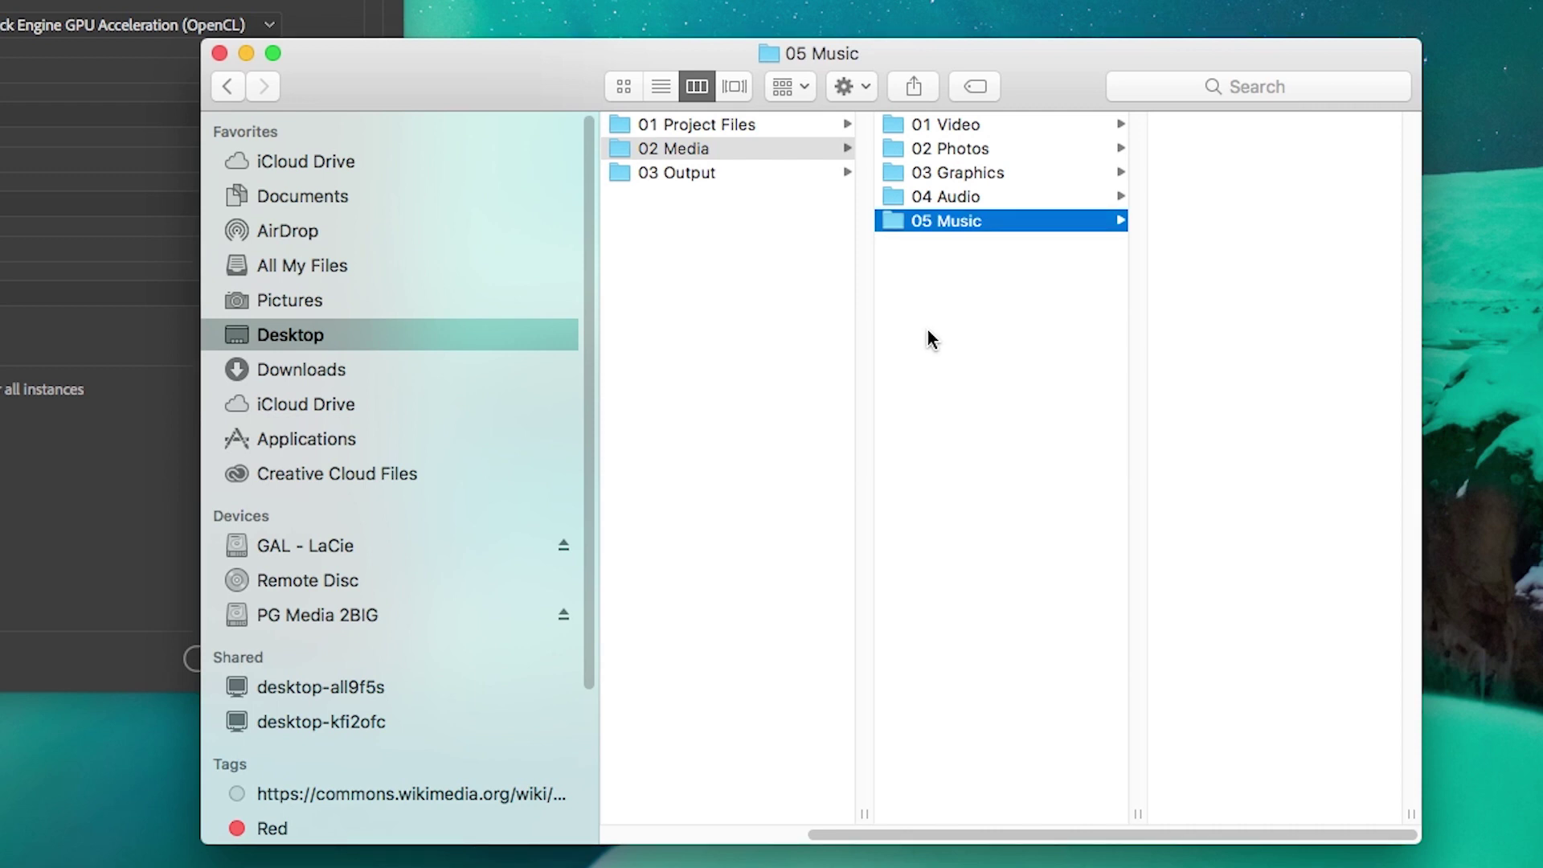
left_click(715, 172)
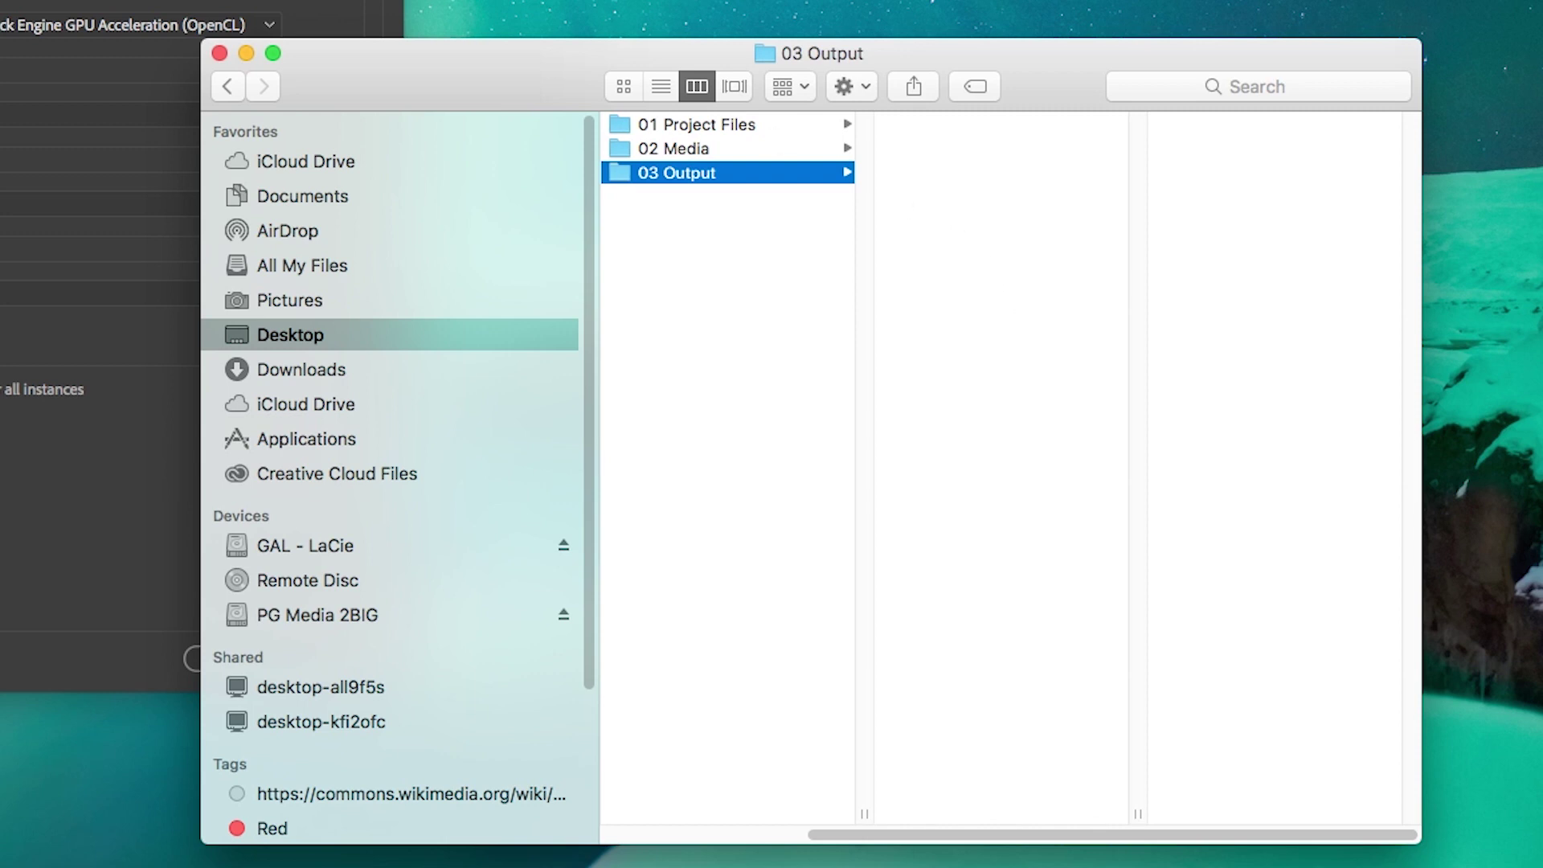
- Name the project 'Rough Cut', save it in editing template/01 Project Files/01 Premiere Pro, and create it
key("super+Tab")
type("Rough Cut")
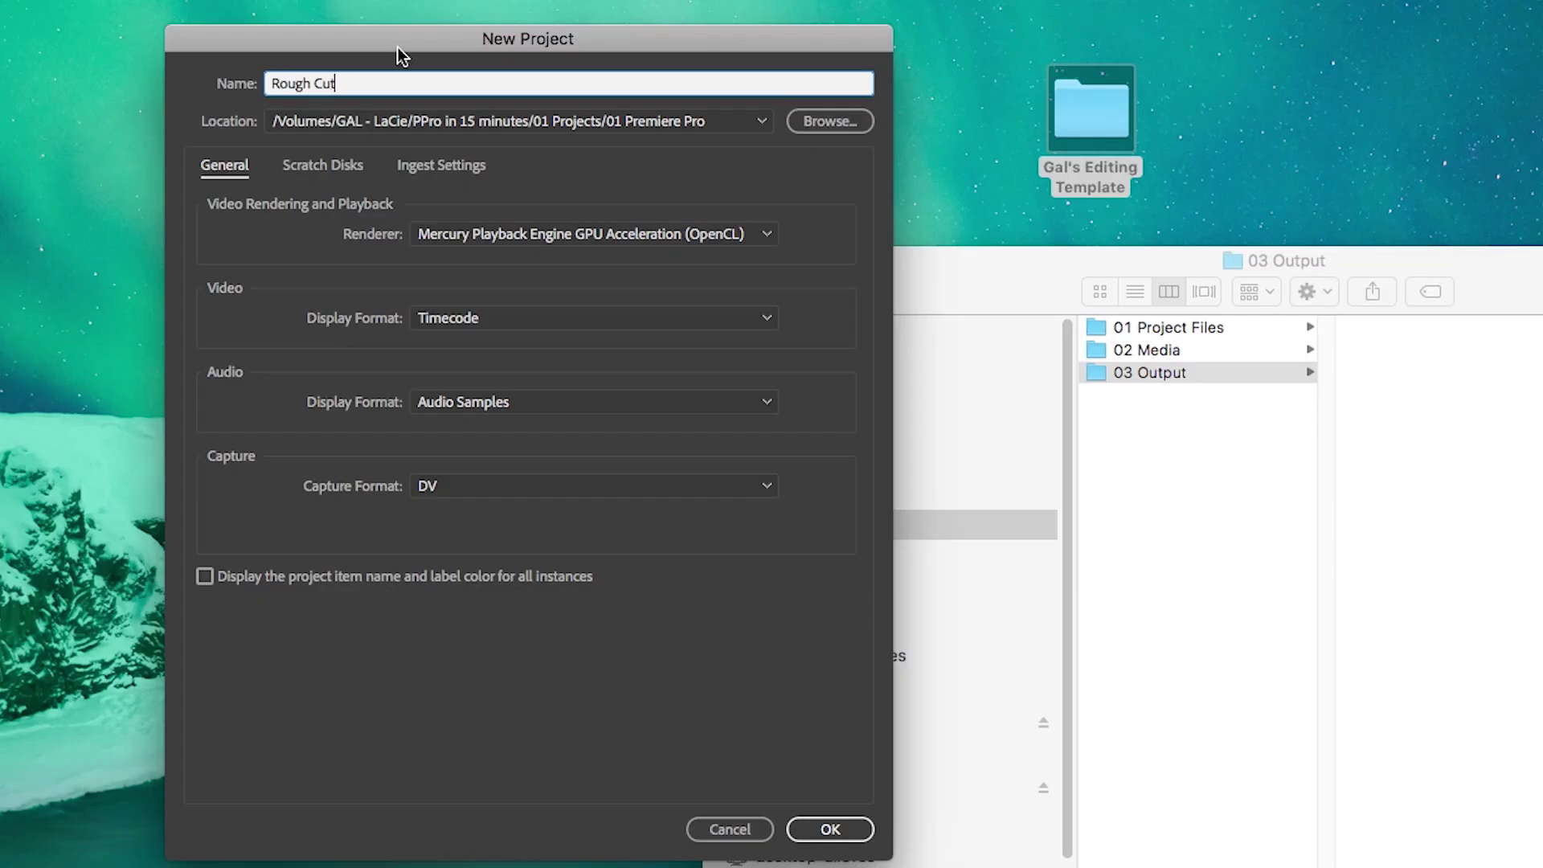
left_click(807, 124)
key("super+shift+d")
double_click(502, 203)
double_click(542, 248)
left_click(546, 202)
double_click(557, 267)
left_click(1265, 829)
left_click(838, 829)
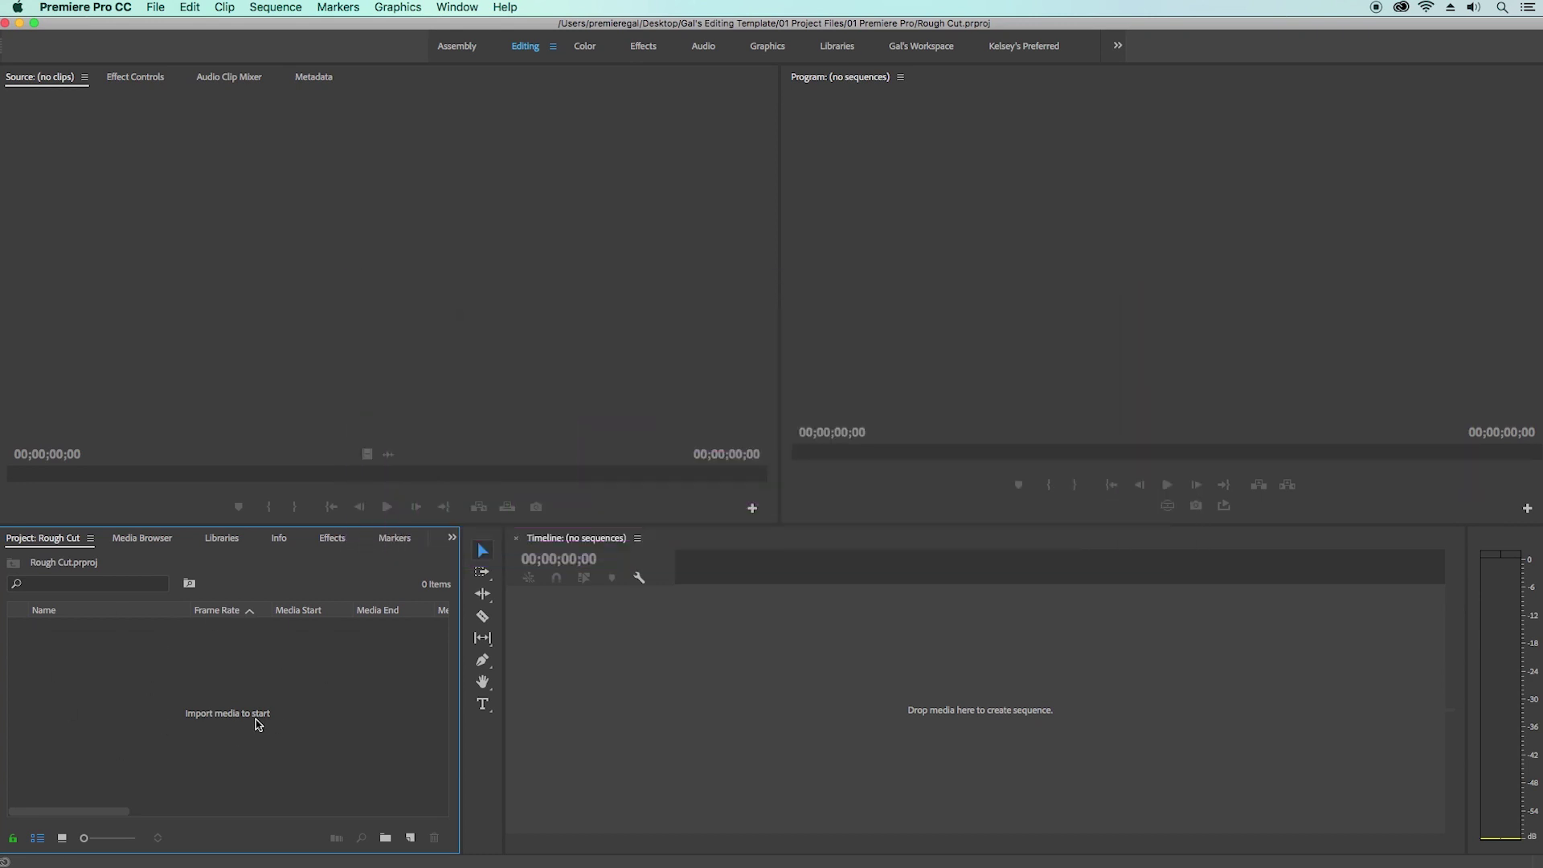
- Drag the 02 Media/01 Video folder from Finder into Premiere's Project panel
left_click(56, 850)
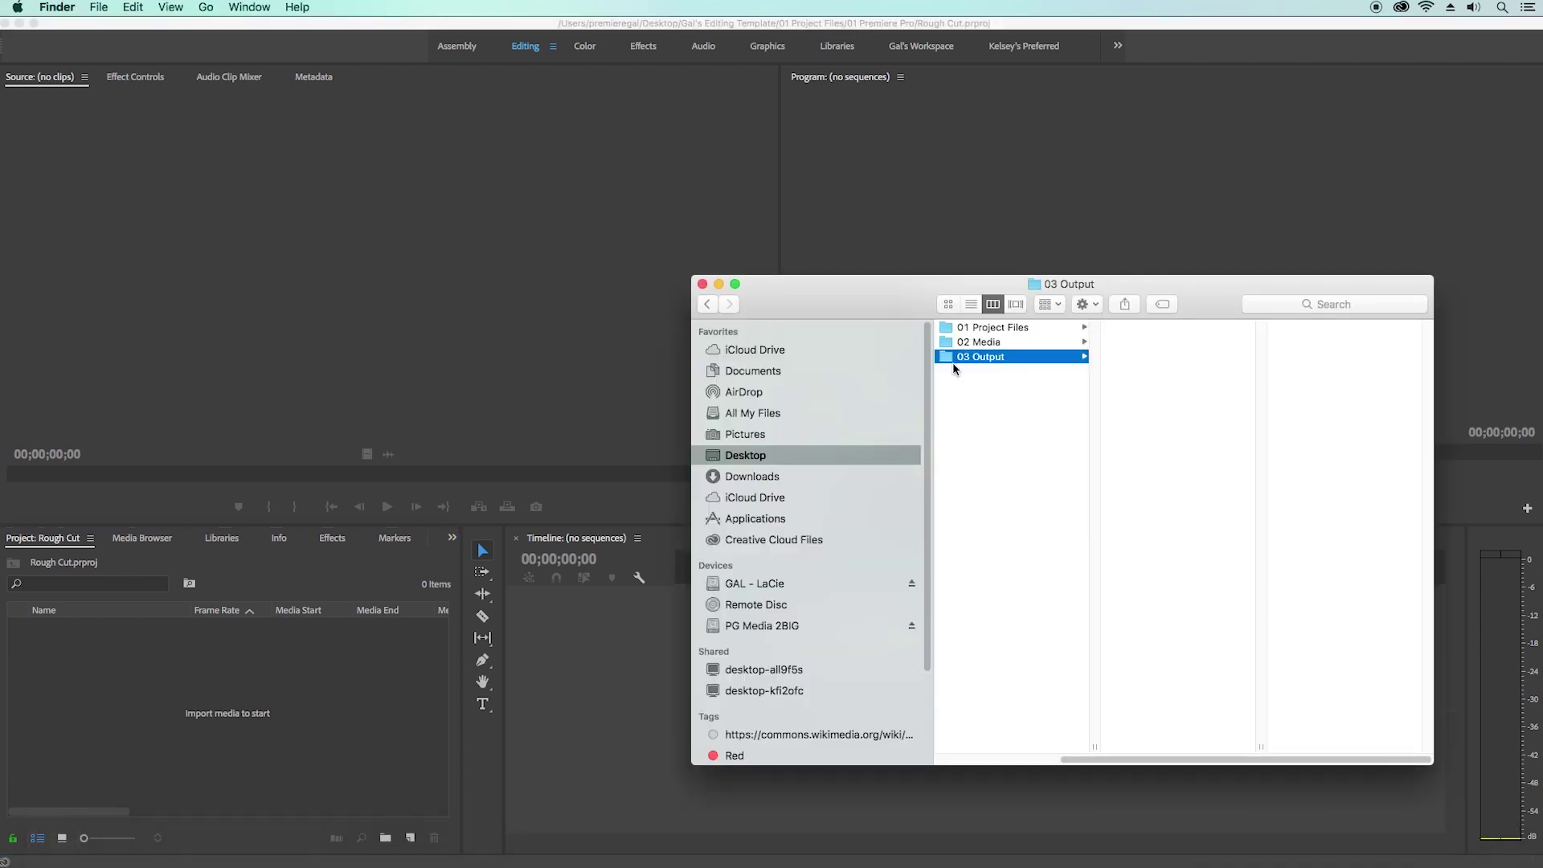
left_click(994, 342)
left_click(1145, 330)
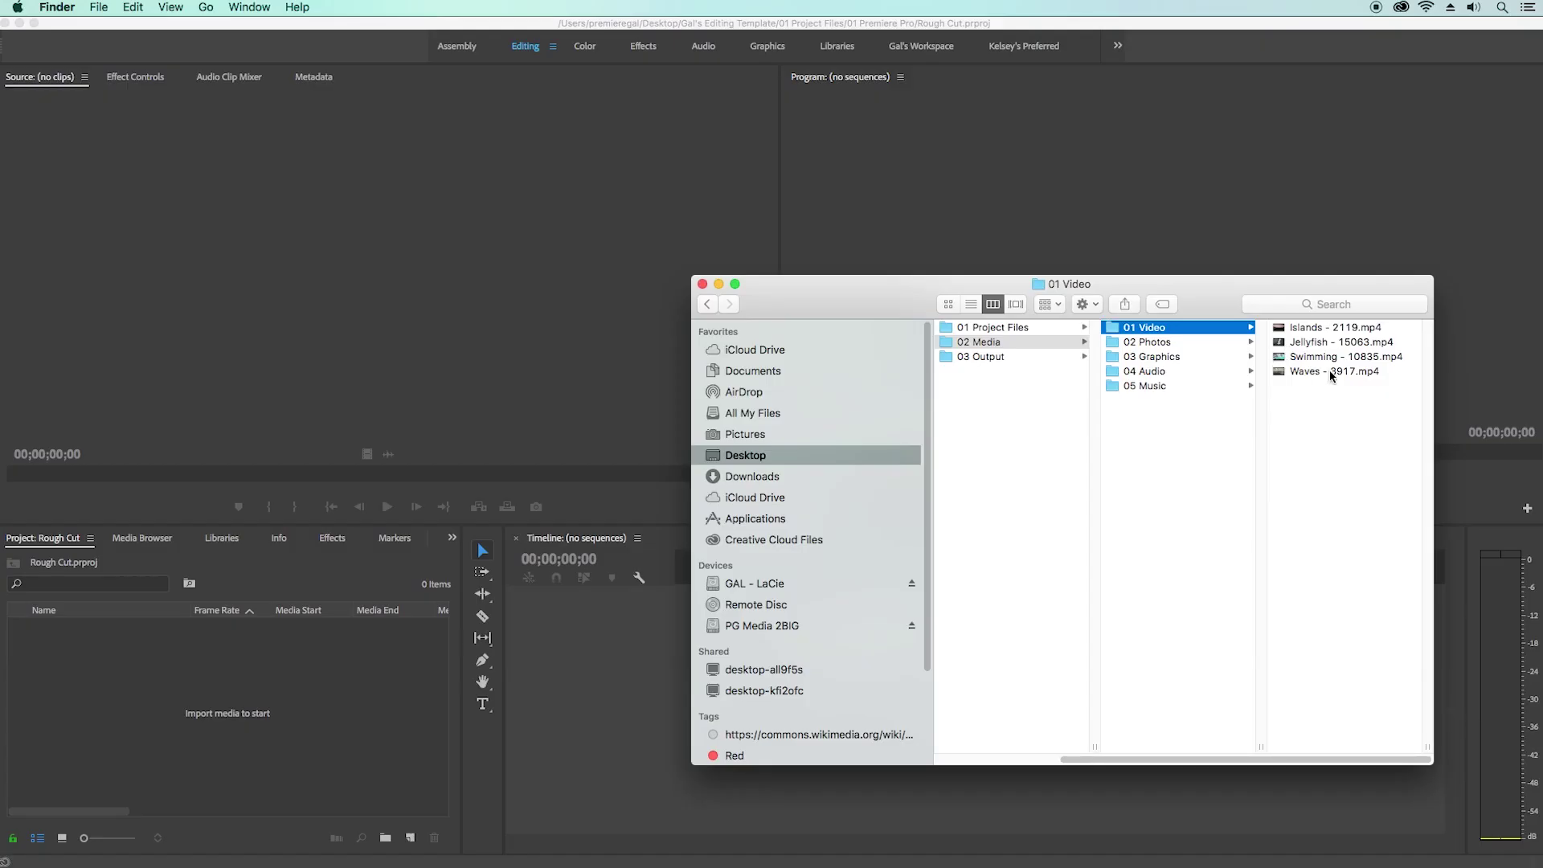
left_click_drag(937, 162, 147, 664)
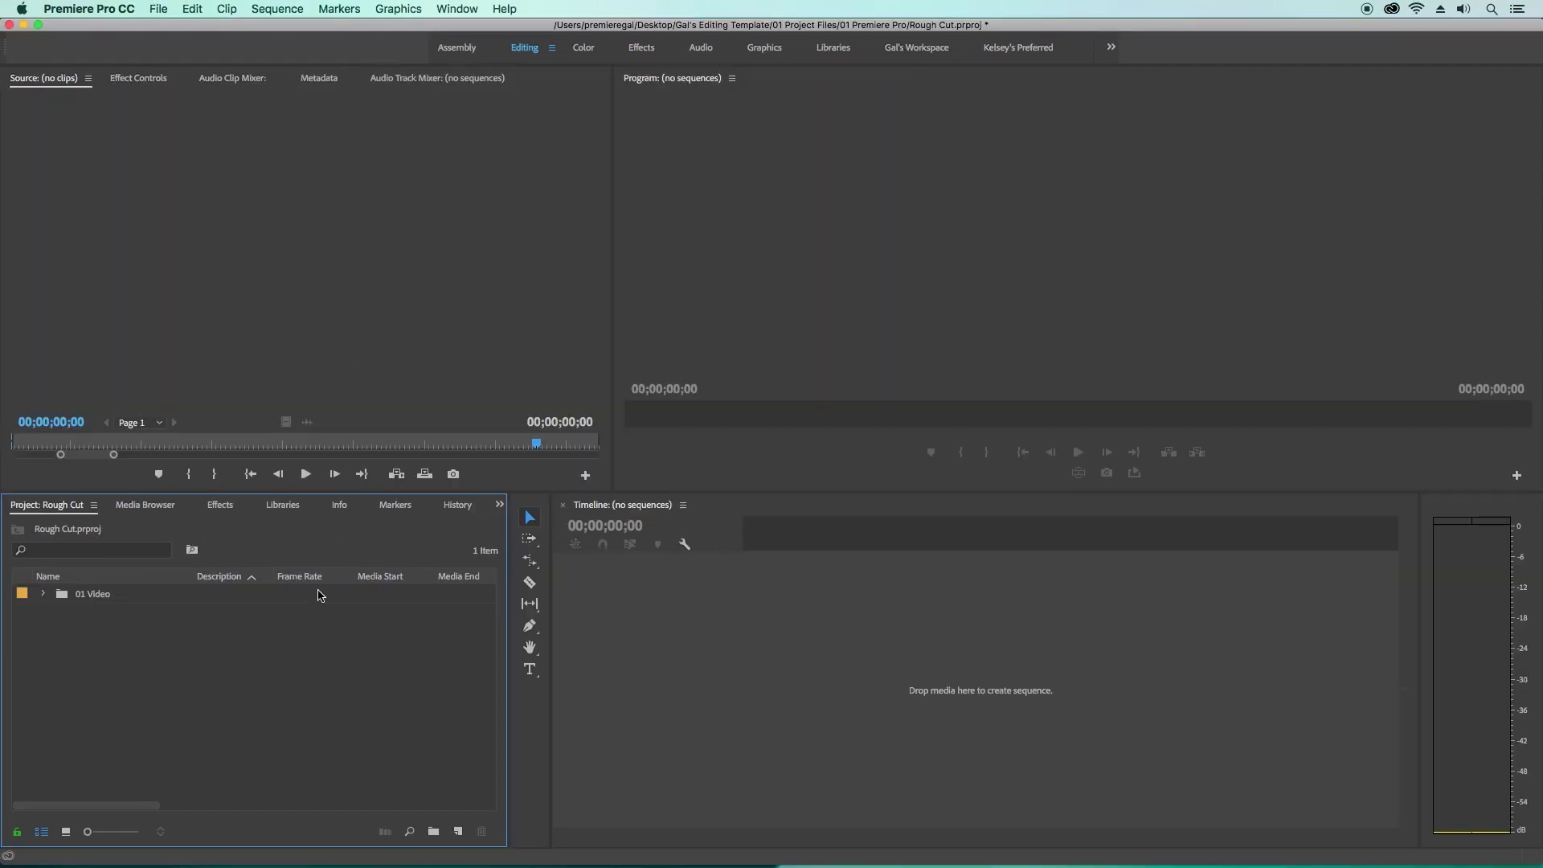
- Open the CANON XF camera card and try importing its CONTENTS folder
mouse_move(31, 864)
left_click(59, 839)
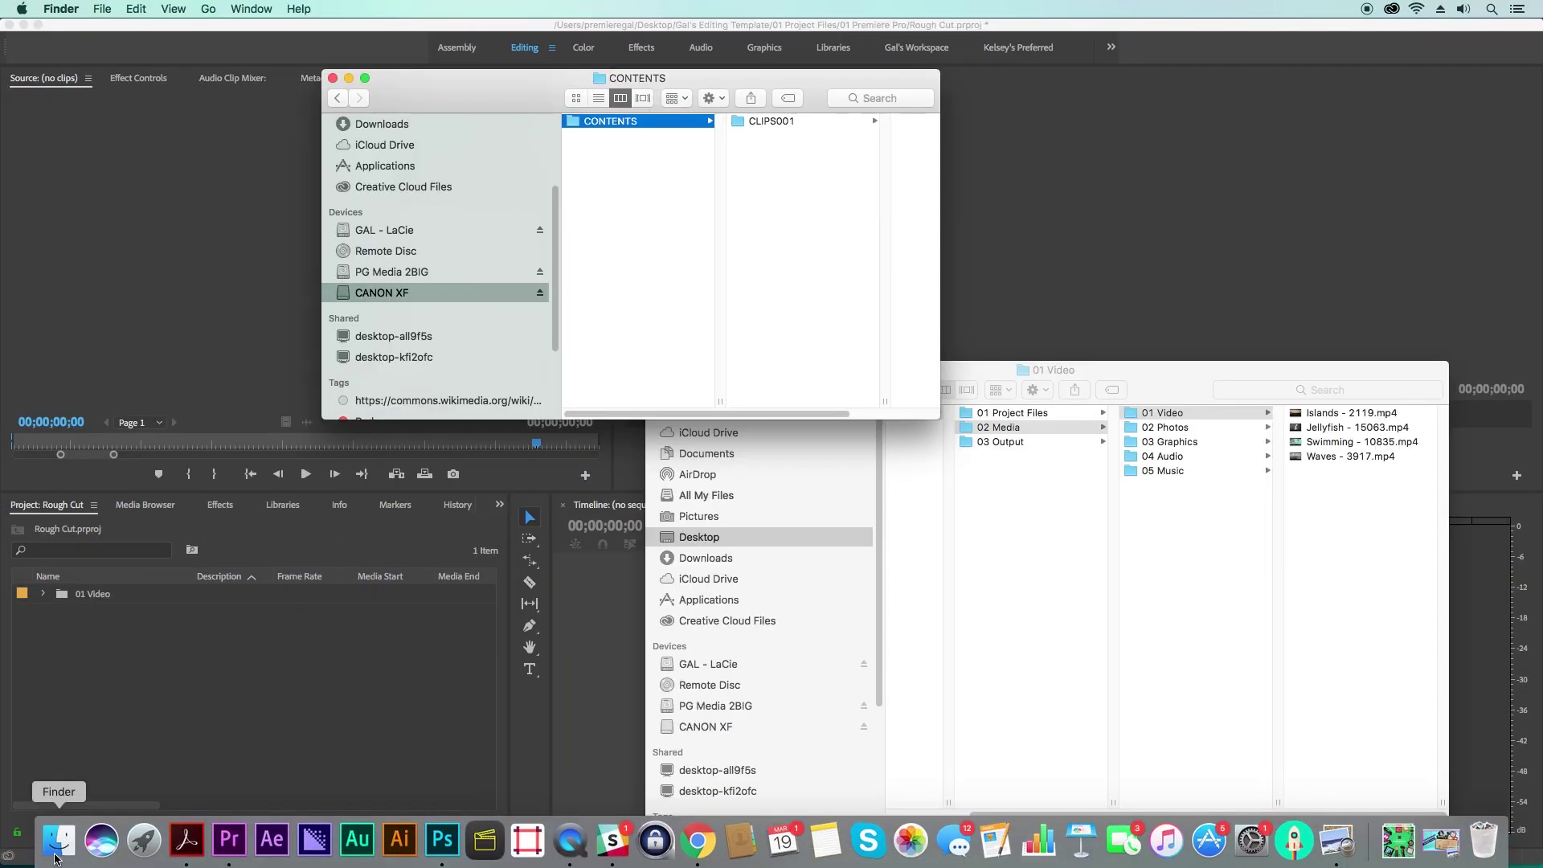
left_click(358, 294)
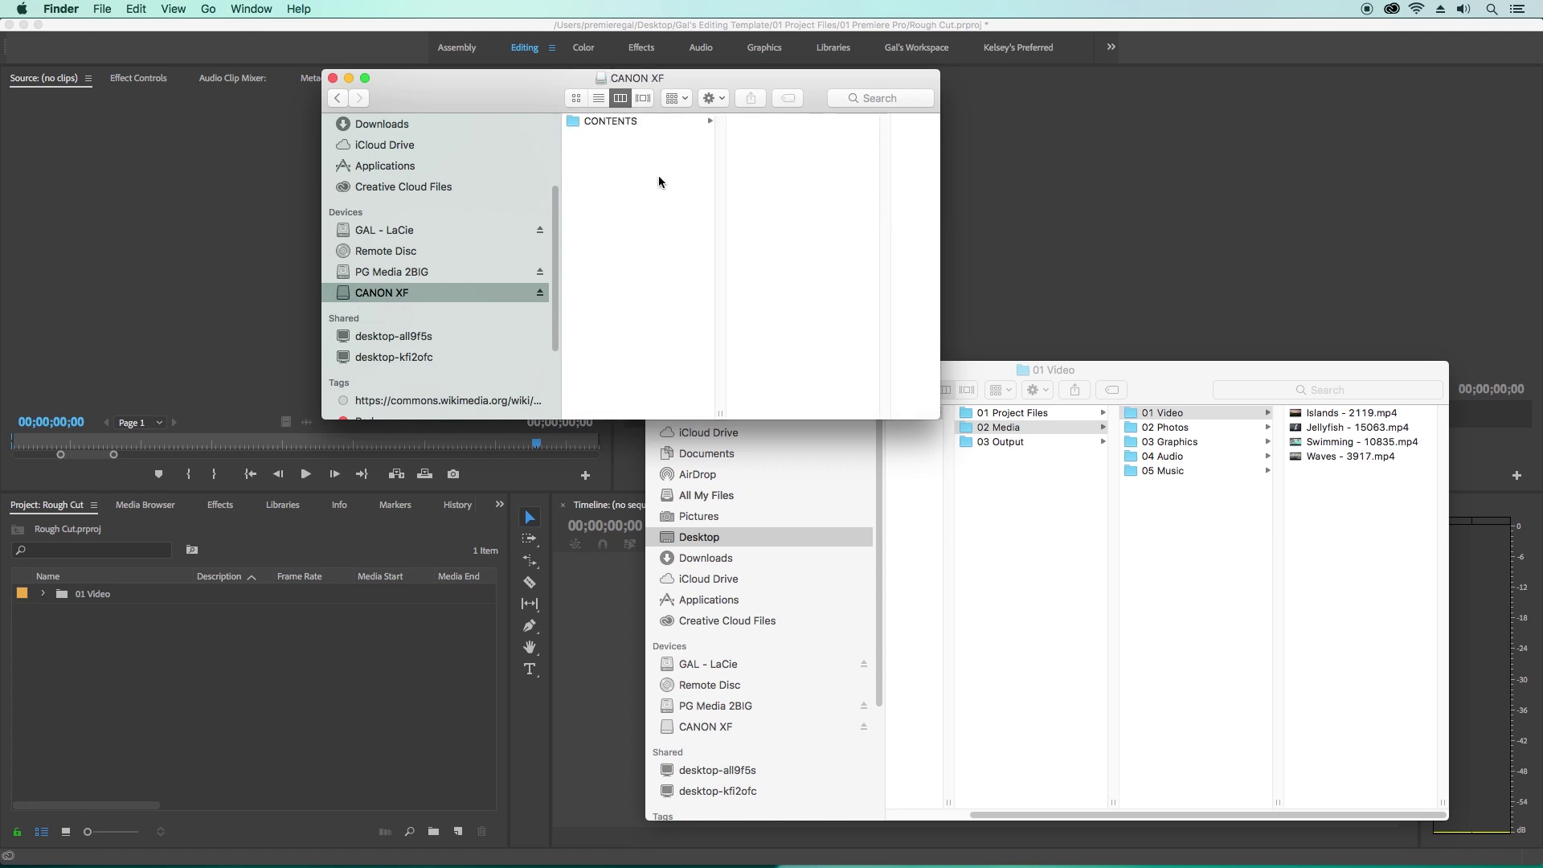
left_click_drag(623, 122, 1350, 548)
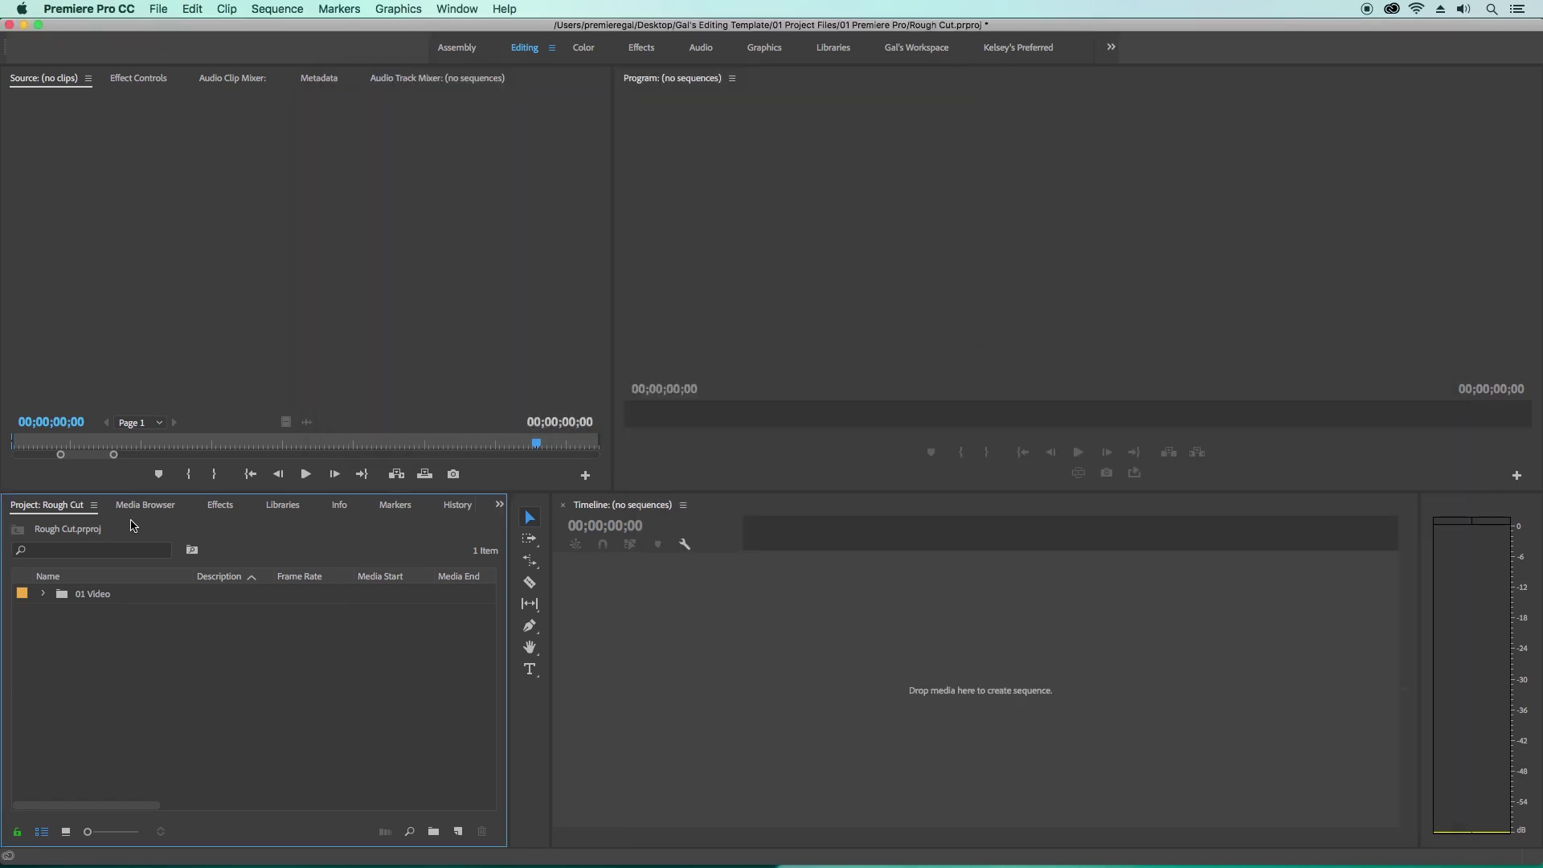
- In the Media Browser, navigate Local Drives > Macintosh HD > 02 Media > 01 Video
left_click(144, 505)
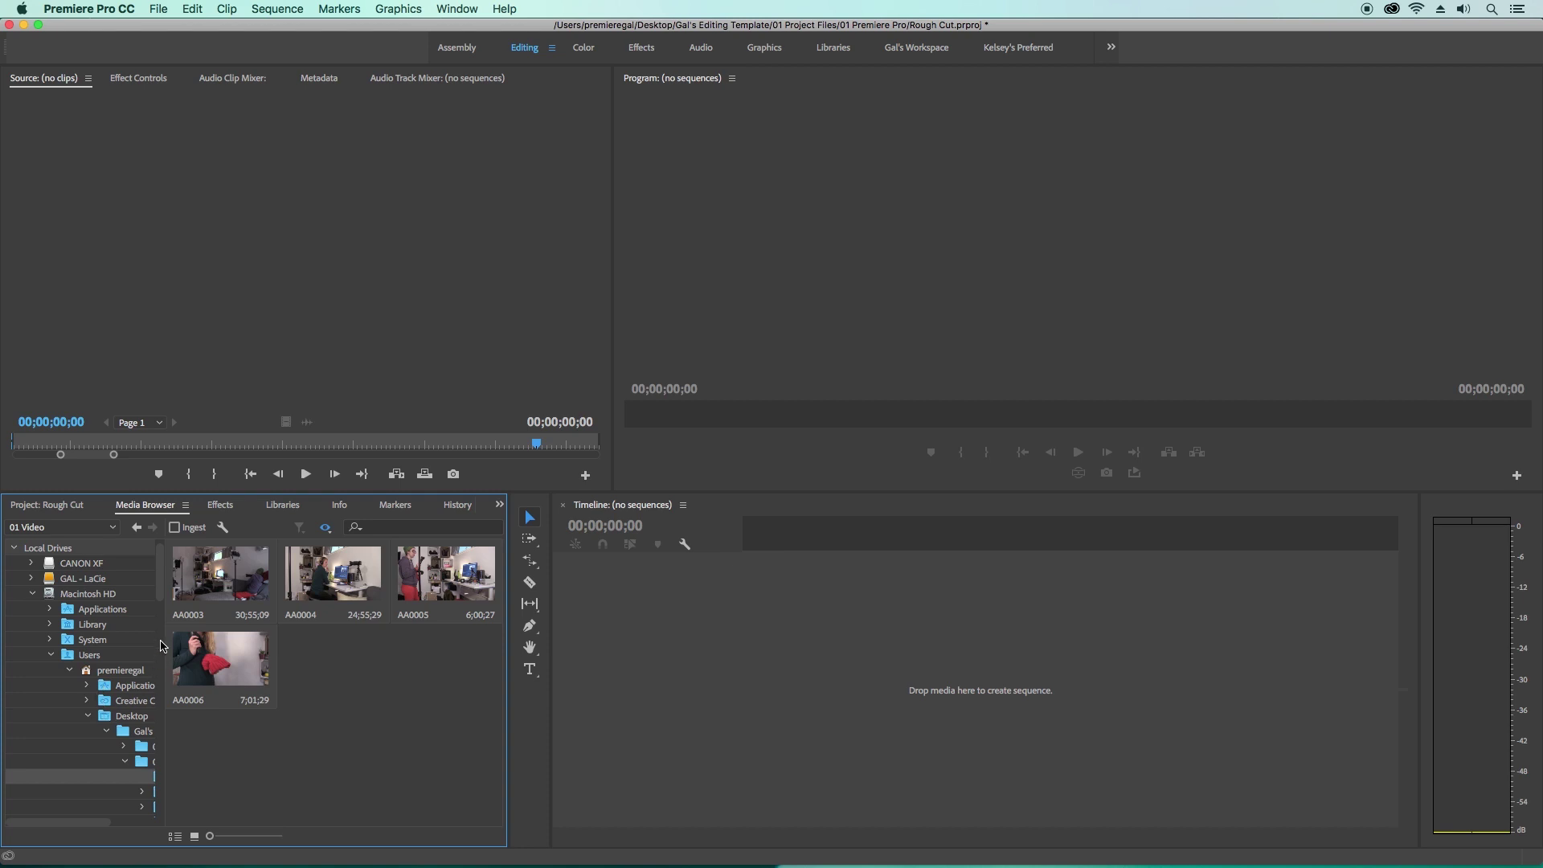
left_click_drag(167, 638, 252, 638)
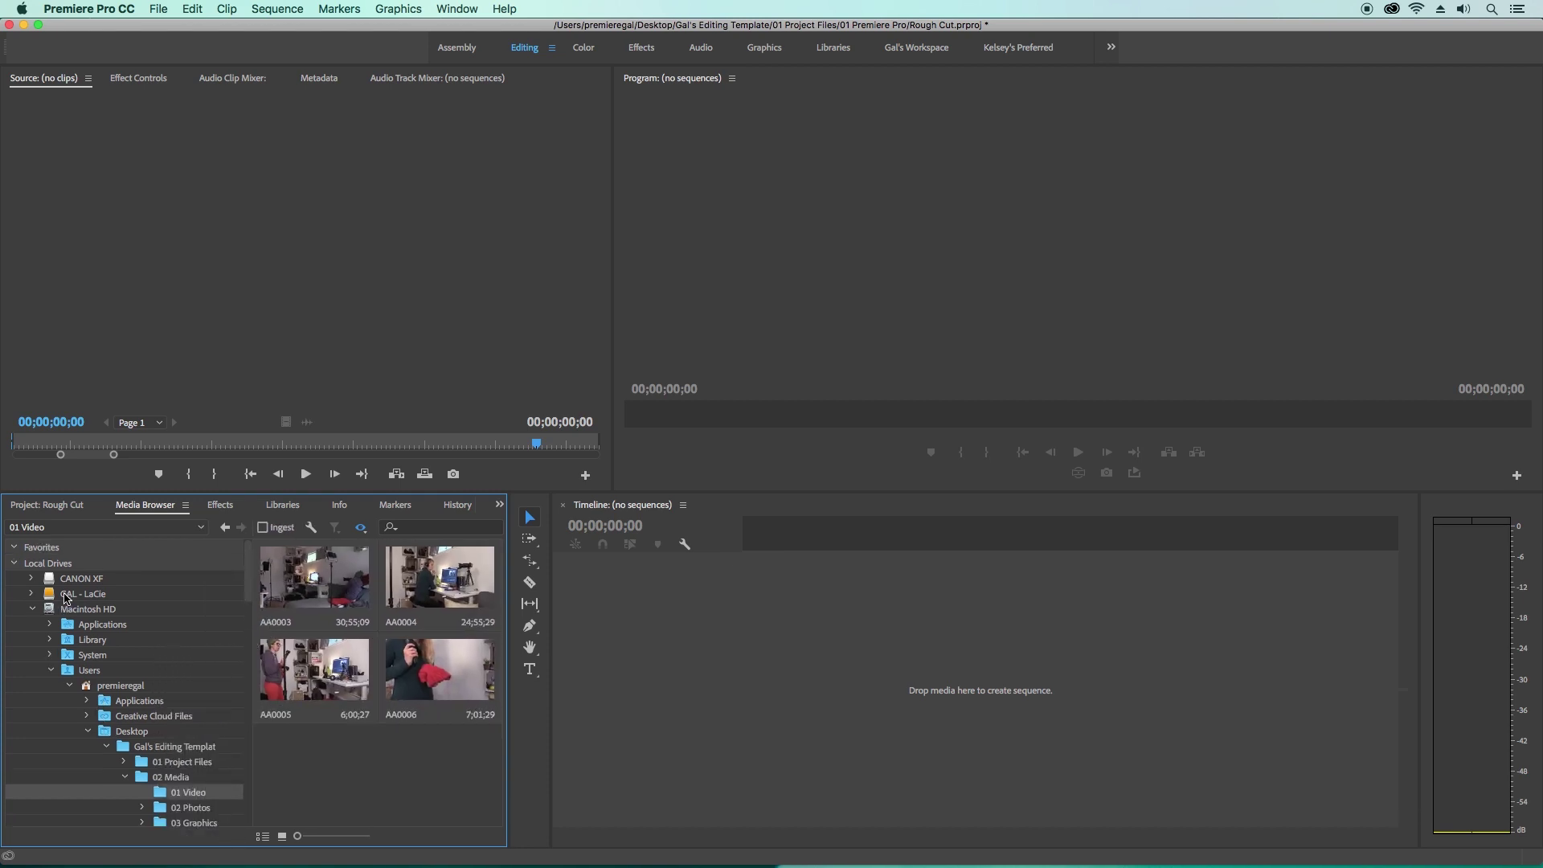
left_click(50, 564)
left_click(15, 564)
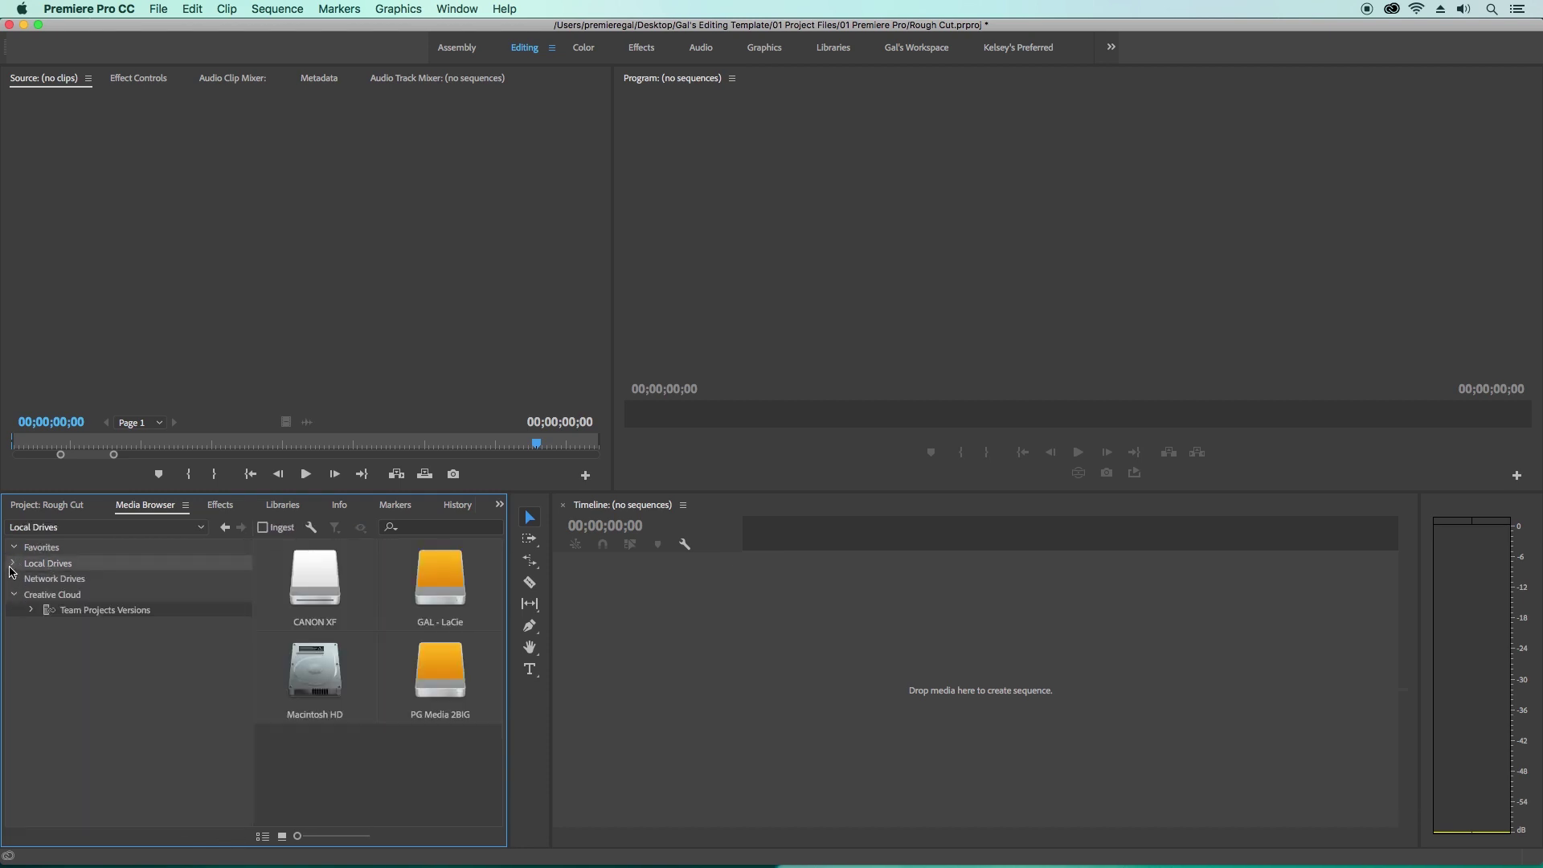
left_click(13, 564)
left_click(92, 611)
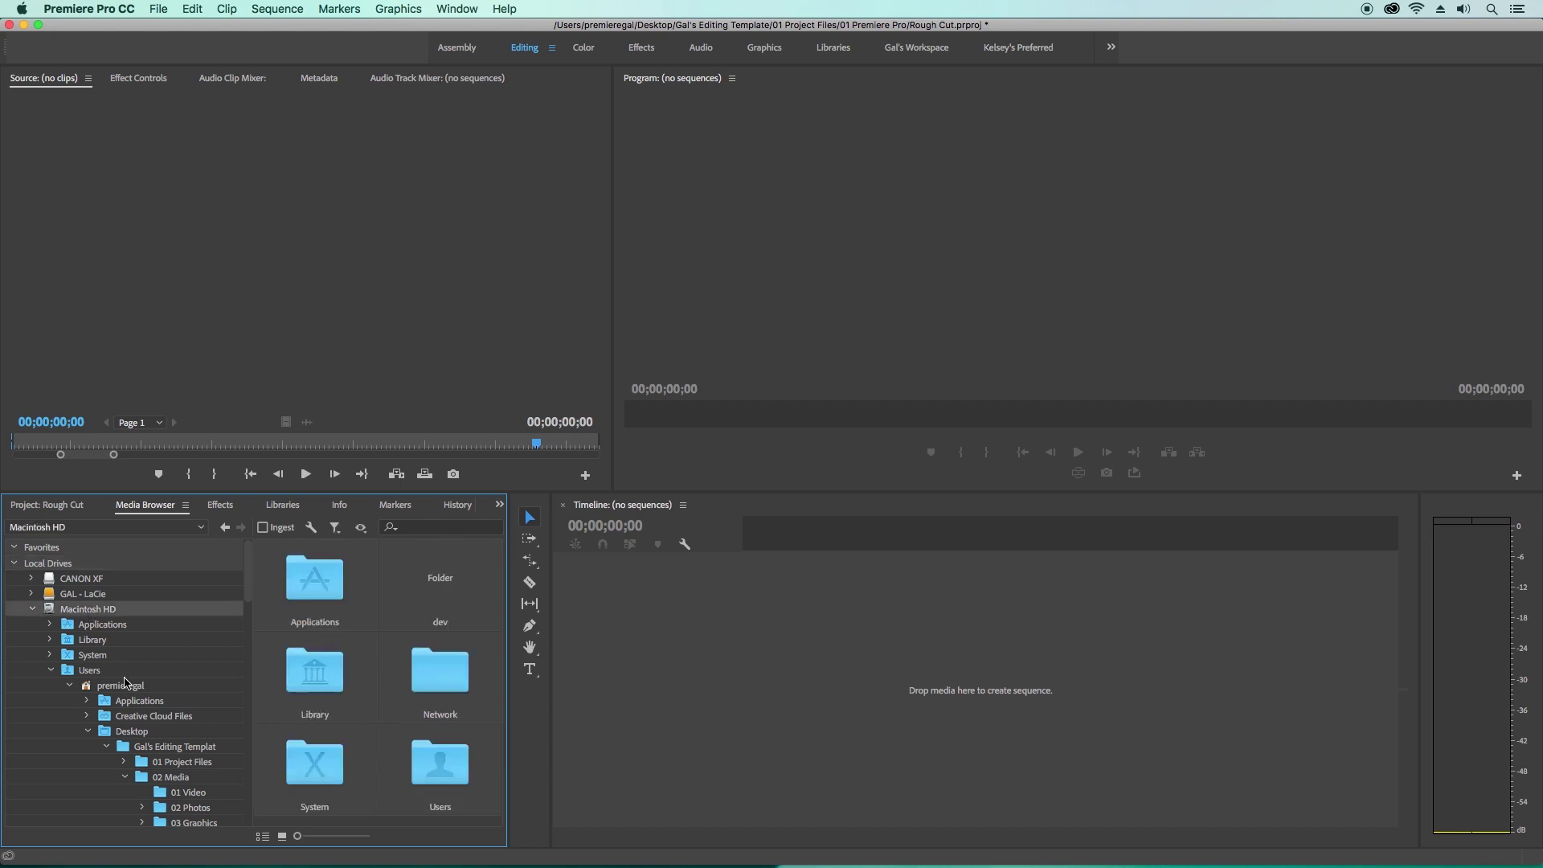
scroll(133, 687, "down", 3)
left_click(183, 733)
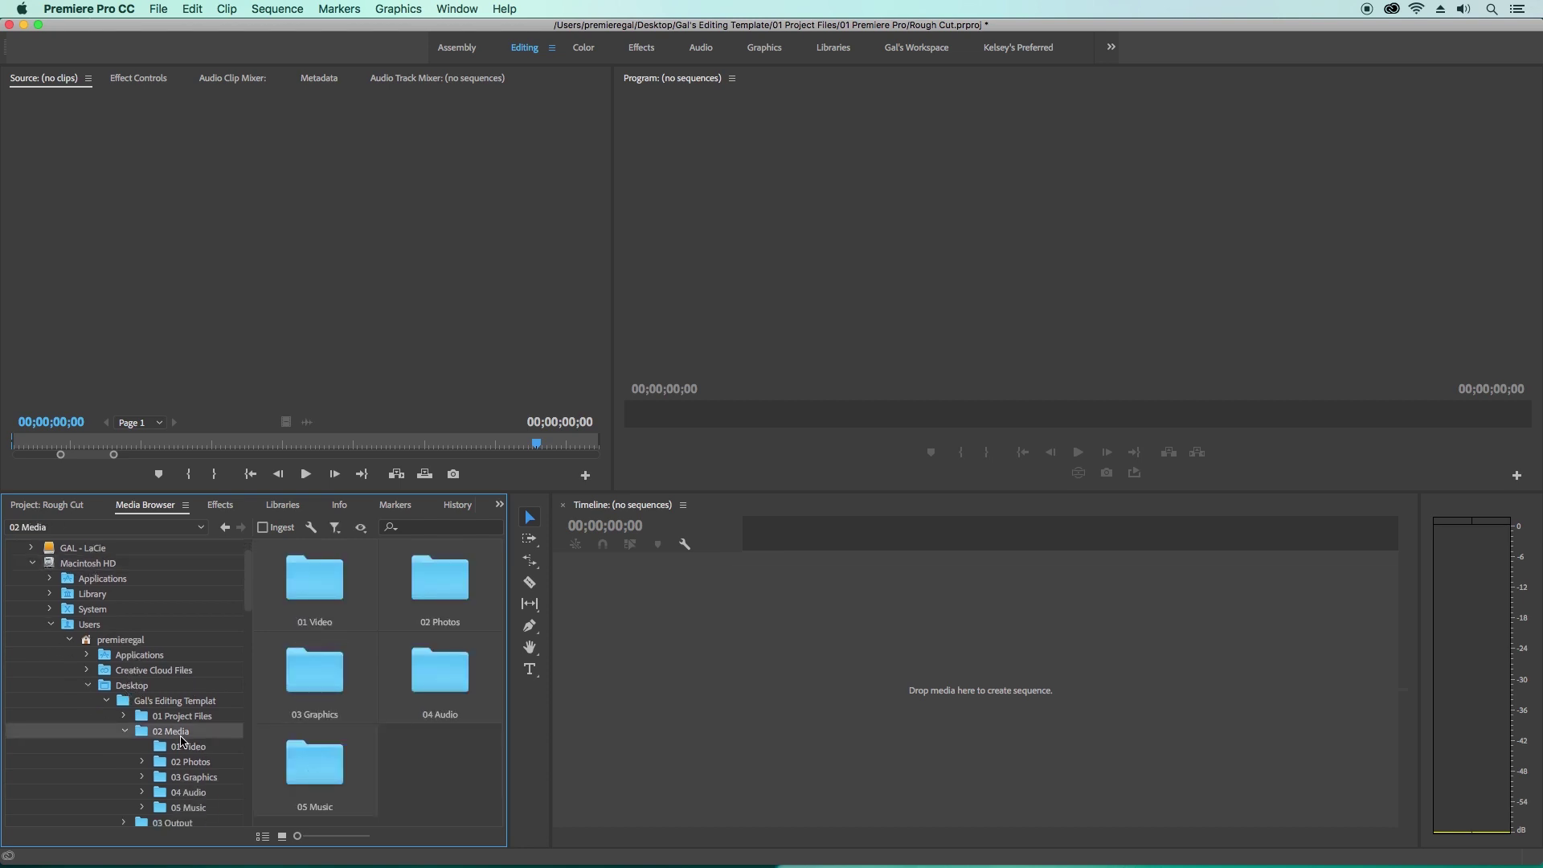
scroll(191, 742, "down", 2)
double_click(310, 601)
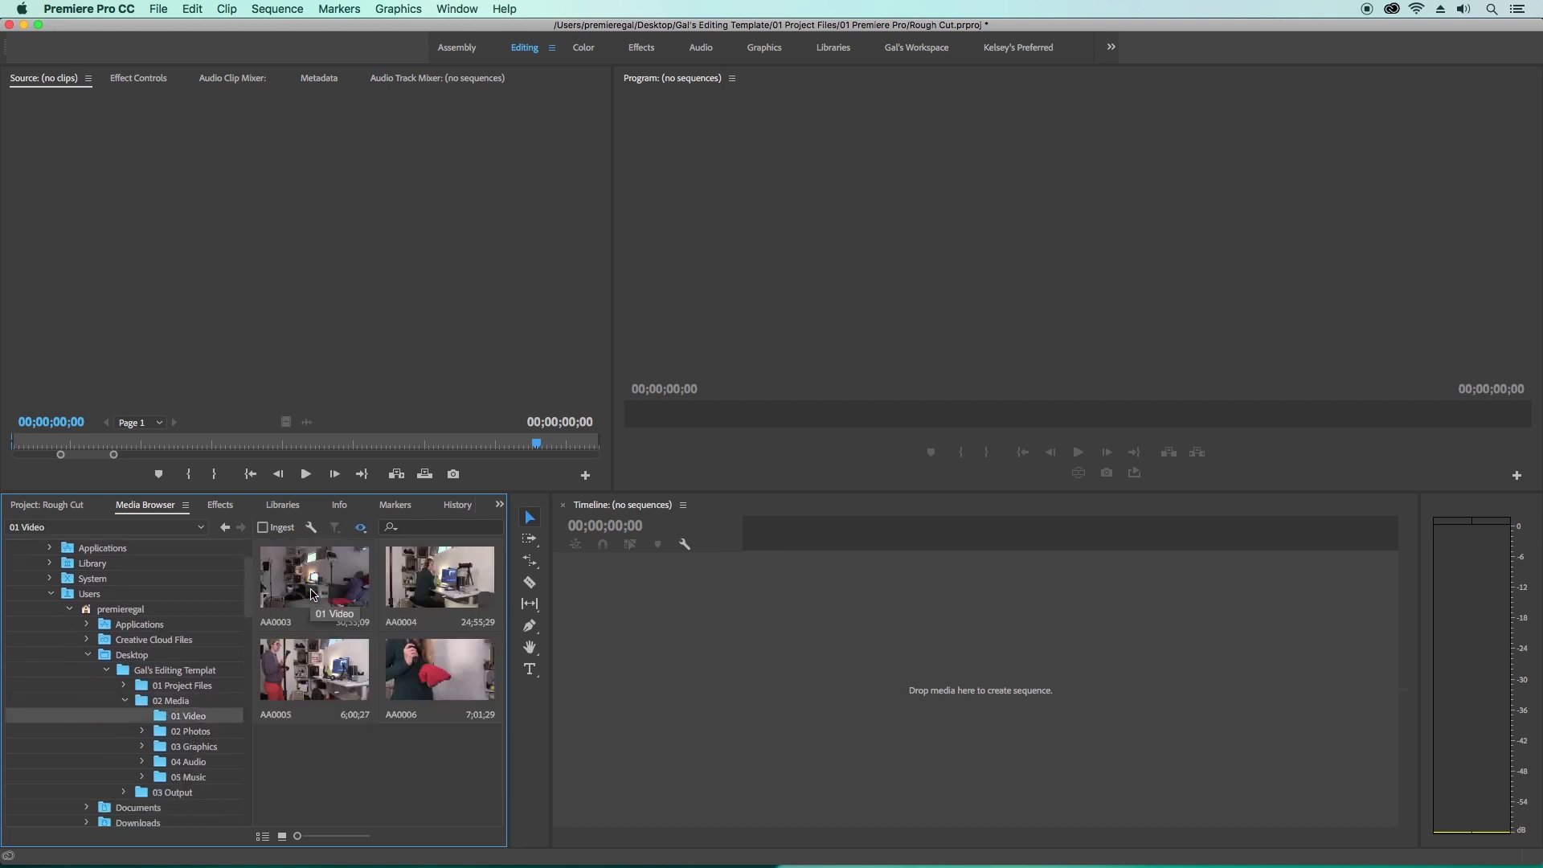
- Select all four clips and import them into the project
left_click_drag(509, 682, 546, 682)
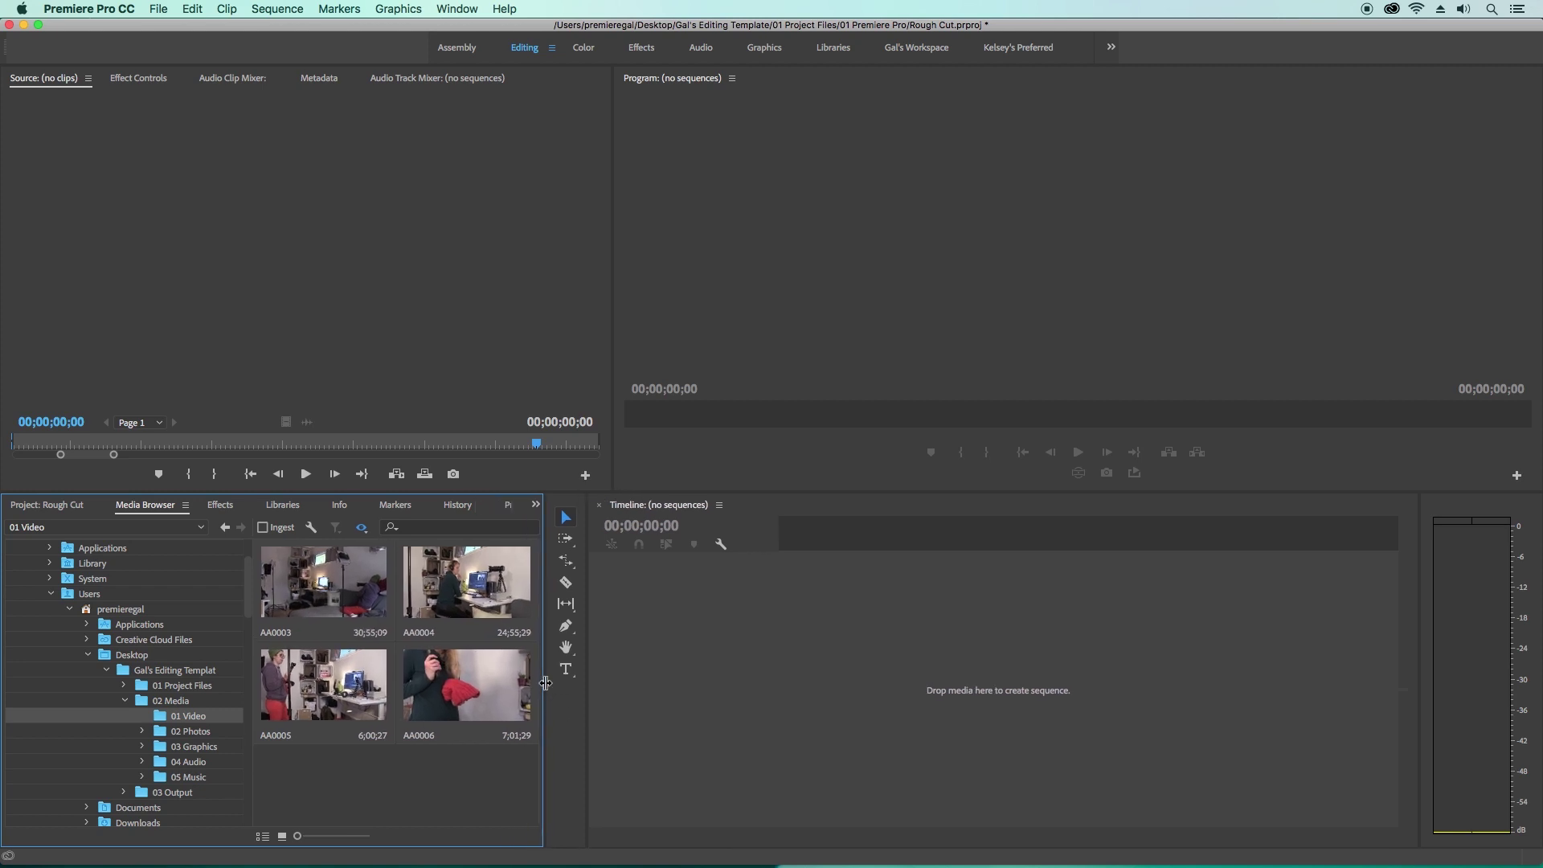
key("super+a")
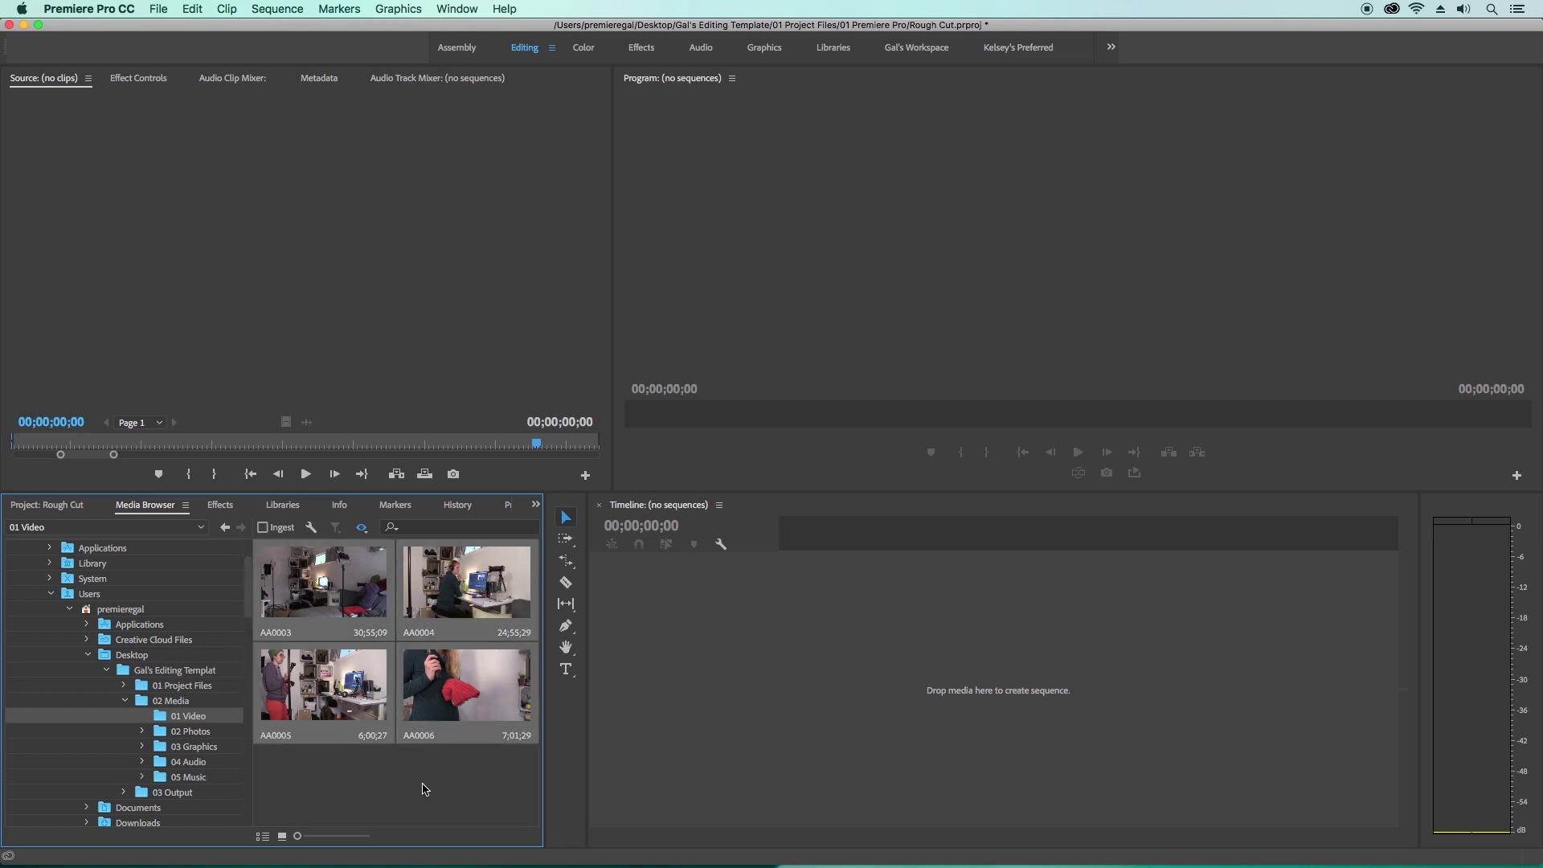
right_click(433, 681)
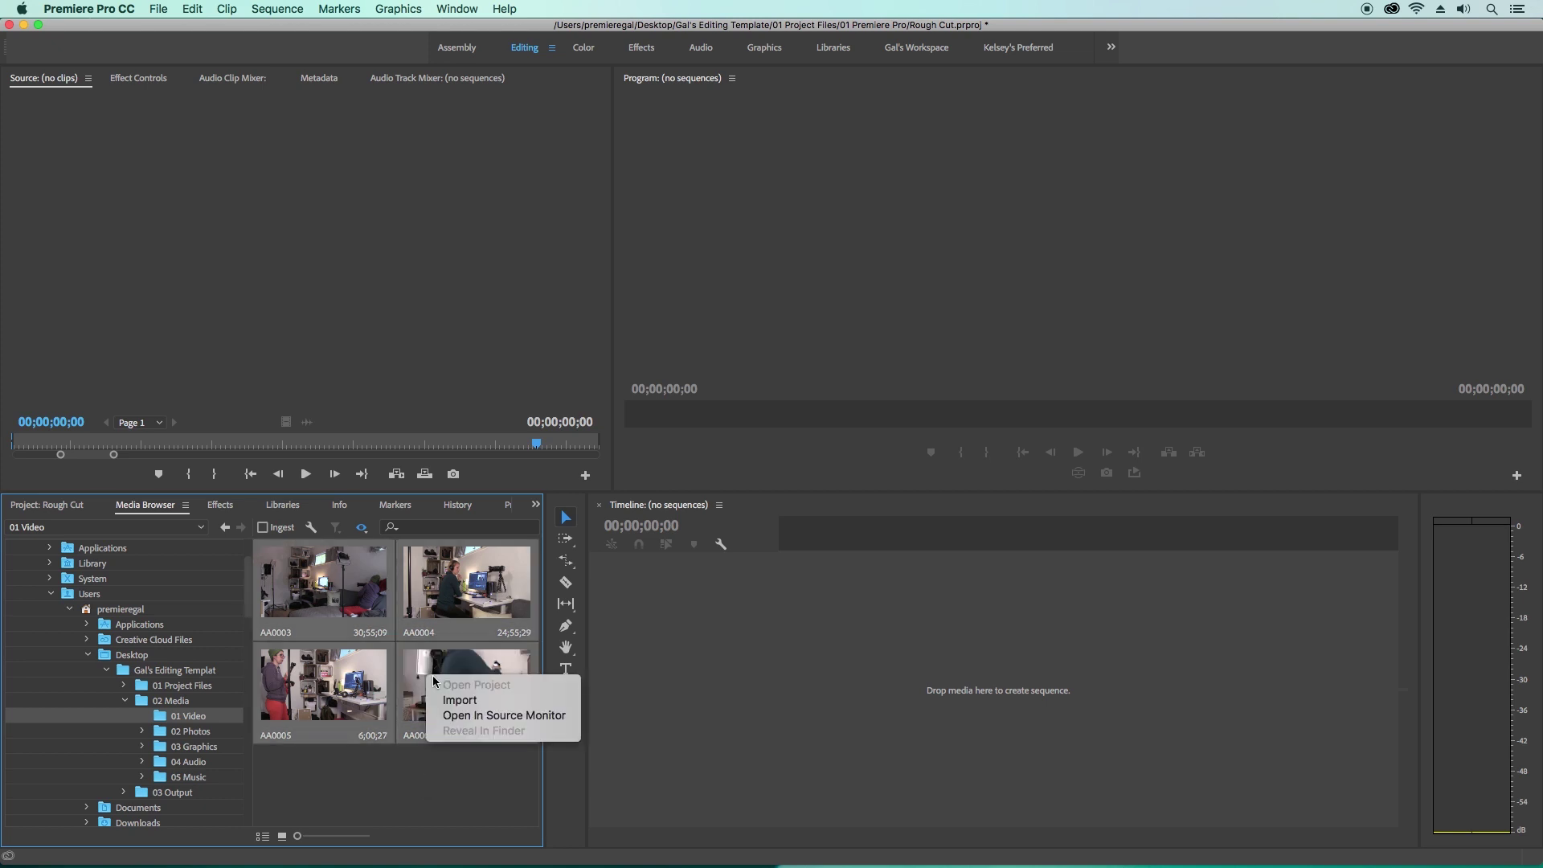
left_click(501, 704)
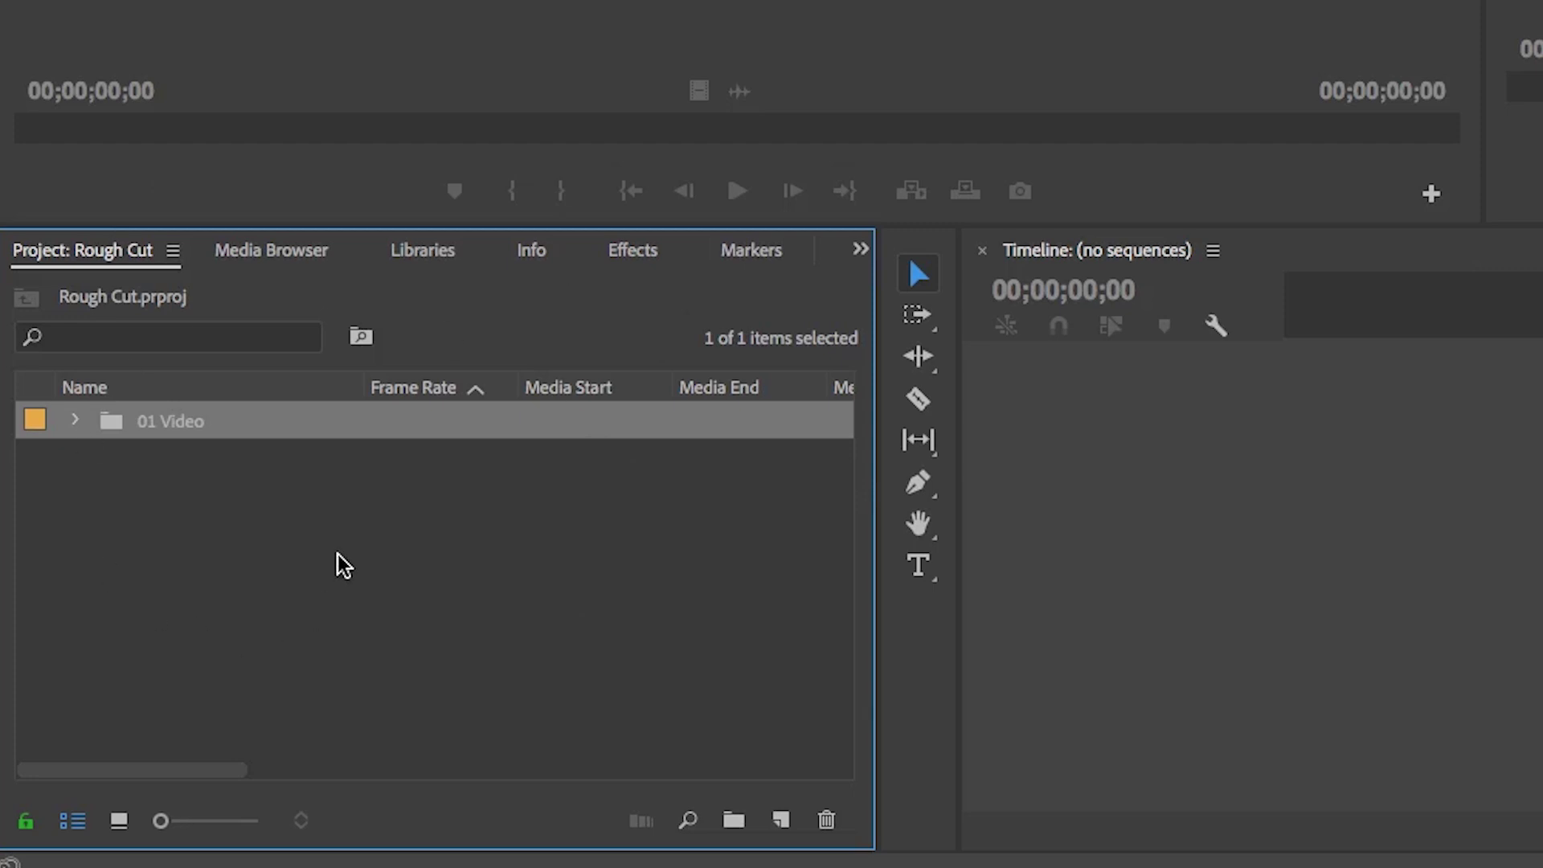
- Expand the 01 Video bin and check the Swimming, Islands and Jellyfish clips
left_click(75, 423)
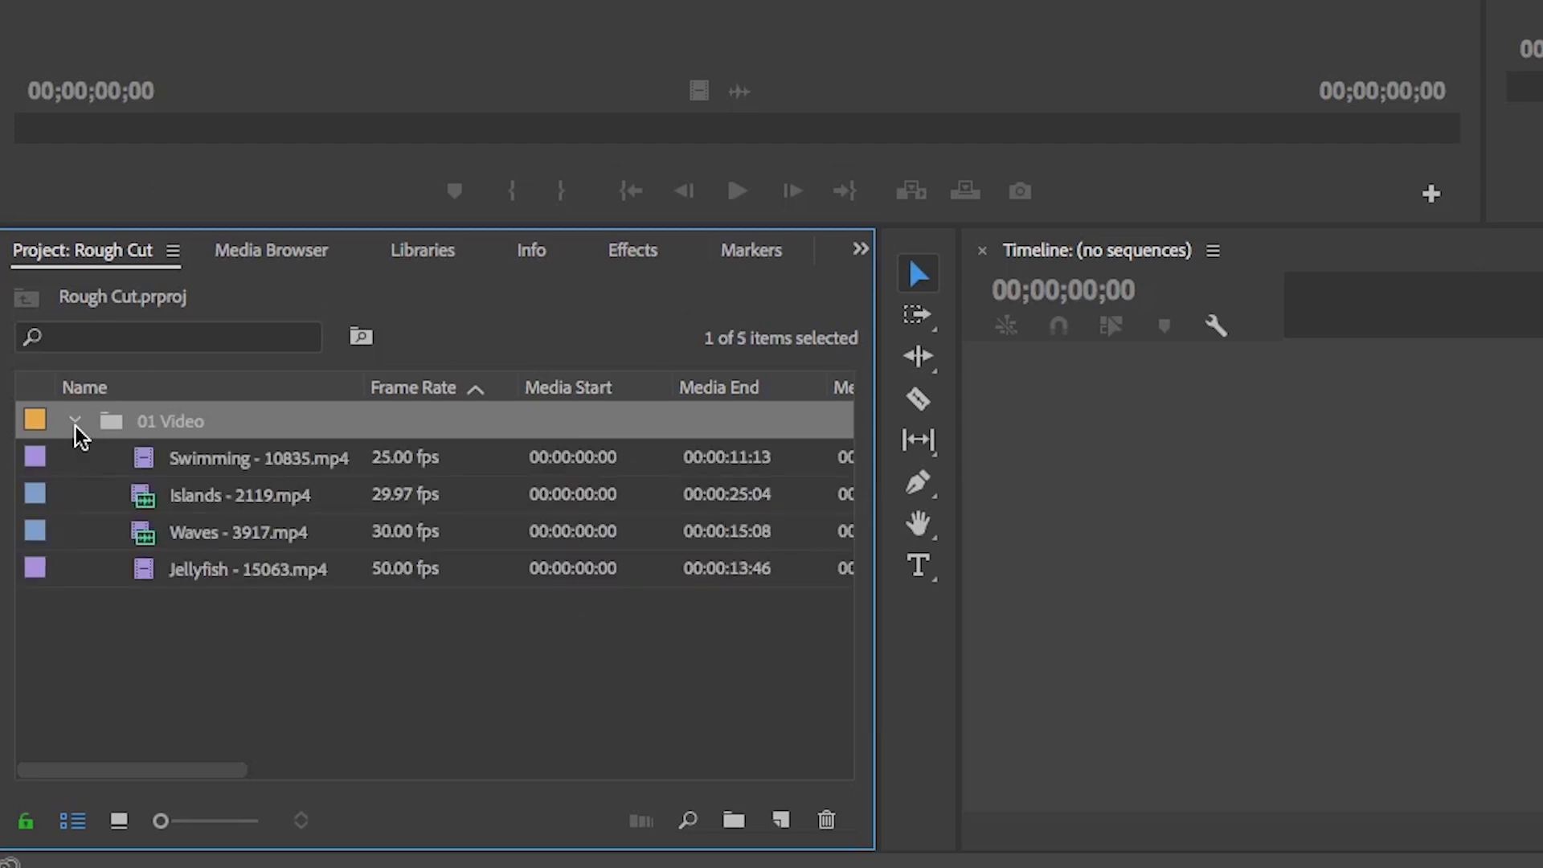
left_click(180, 459)
left_click(193, 499)
left_click(199, 570)
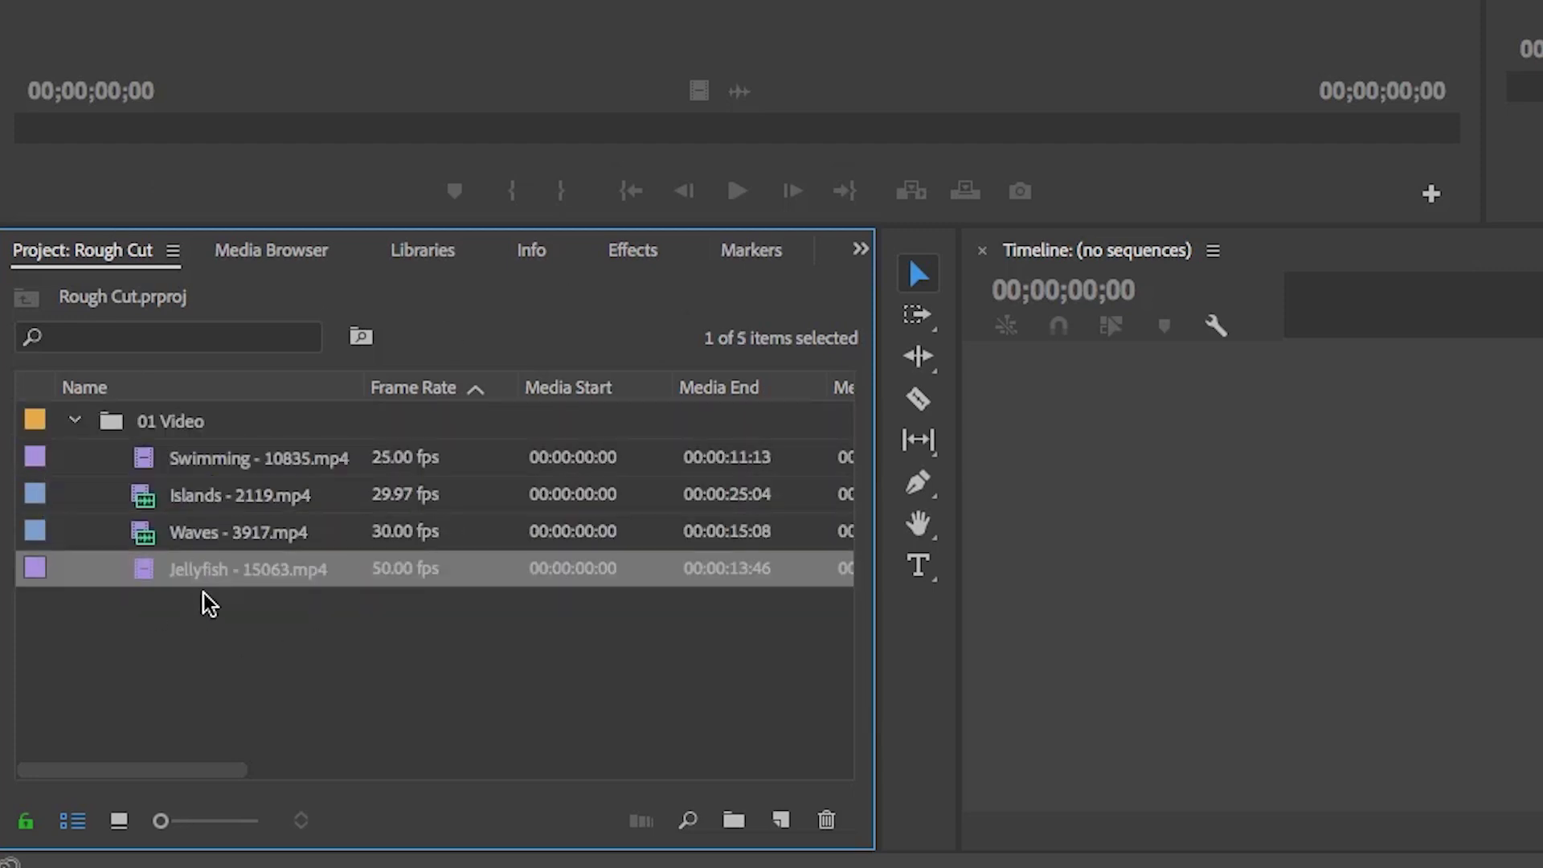
left_click(107, 338)
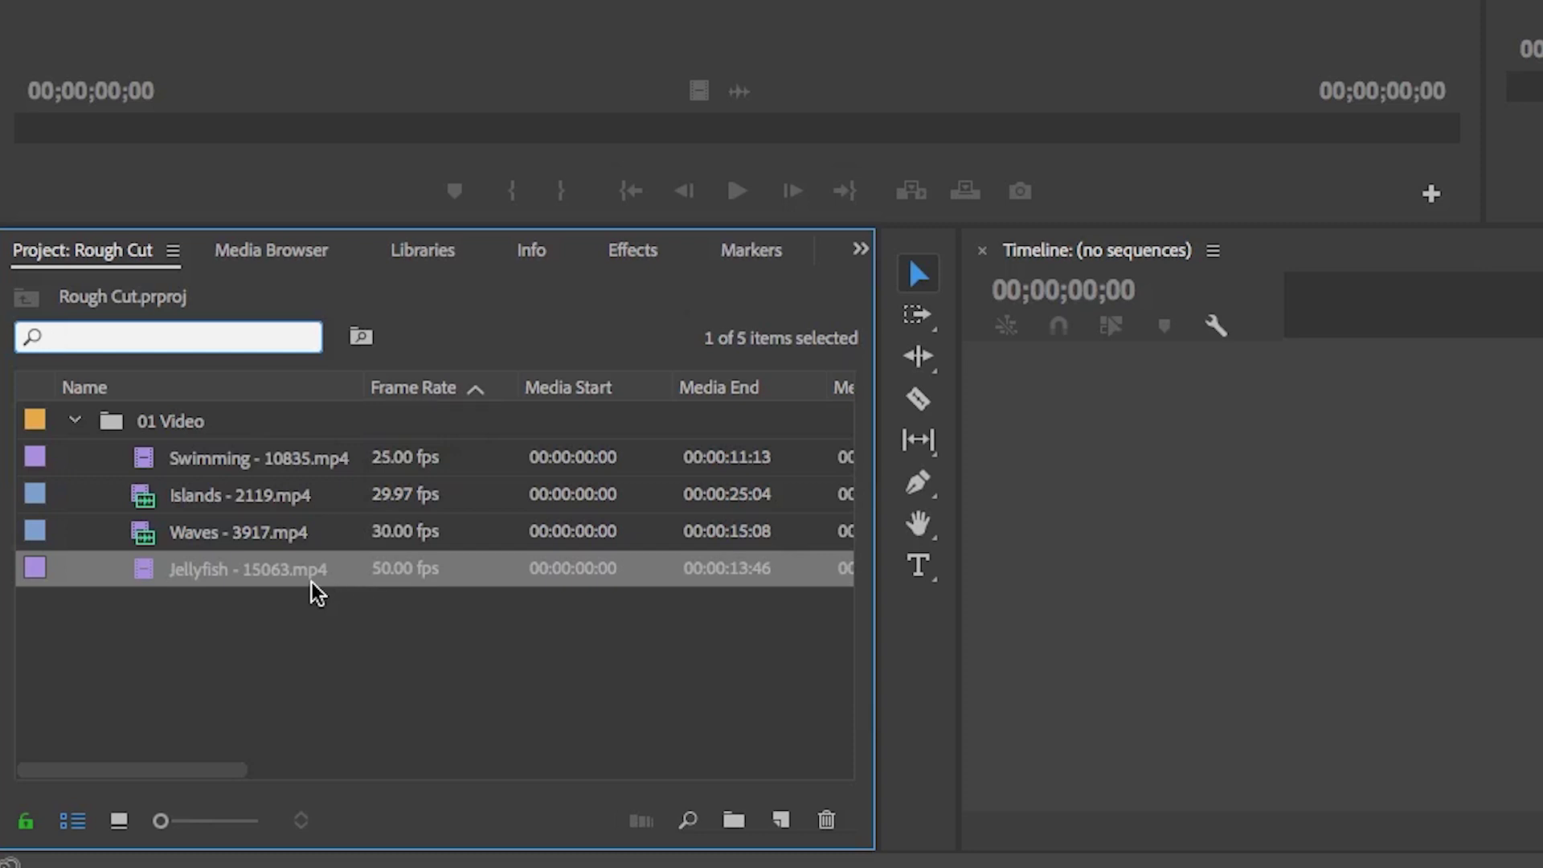
- Open the Swimming clip in the Source Monitor, scrub to 00:00:03:14 and play it
left_click(143, 457)
left_click(151, 502)
left_click(150, 534)
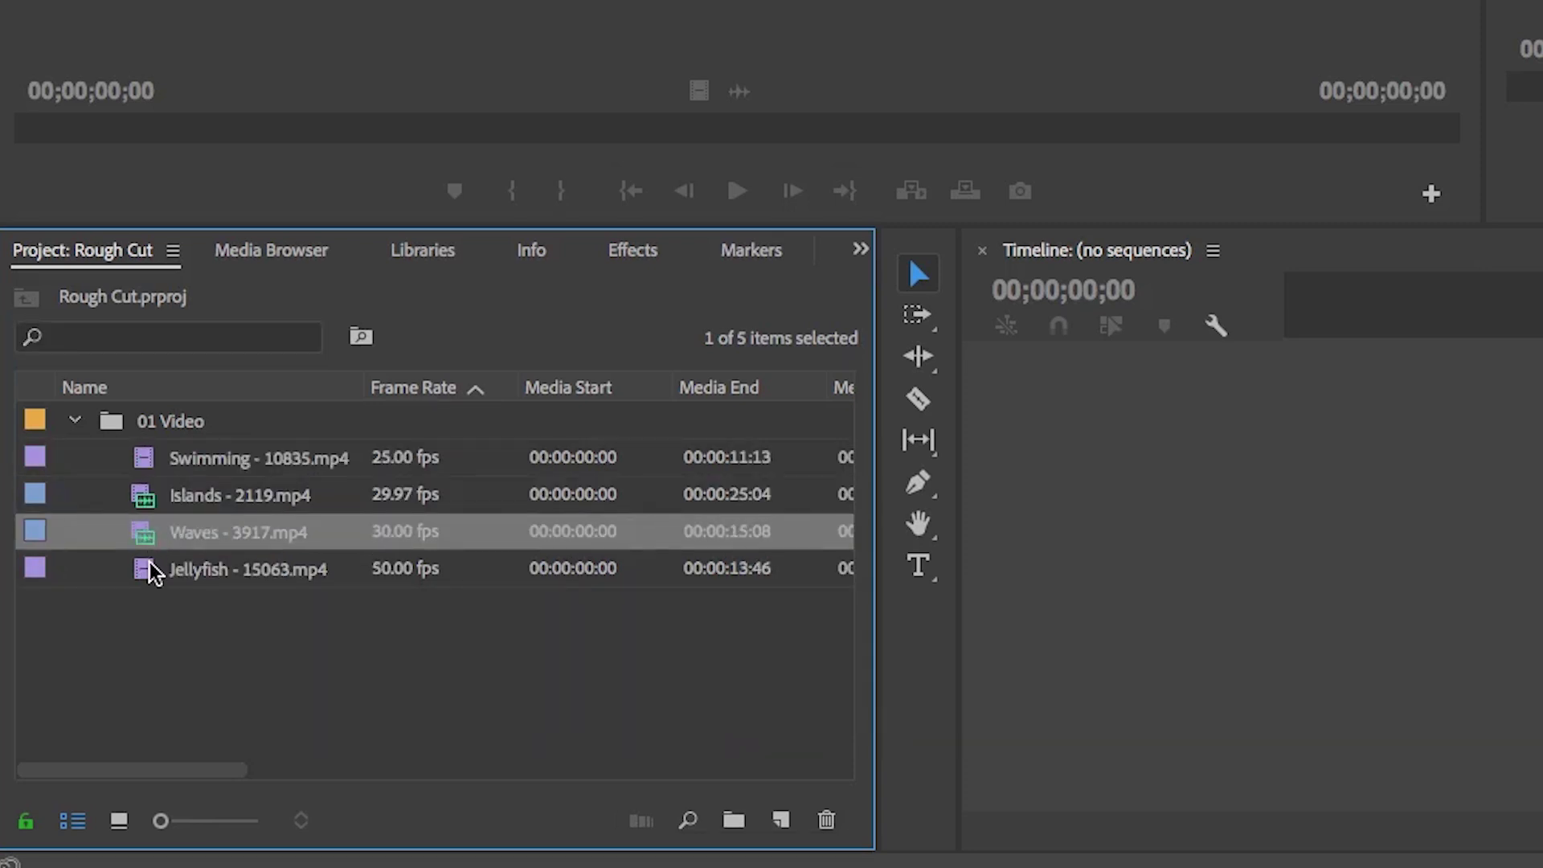
left_click(150, 564)
left_click(143, 498)
left_click(148, 471)
double_click(147, 470)
left_click_drag(44, 474, 380, 476)
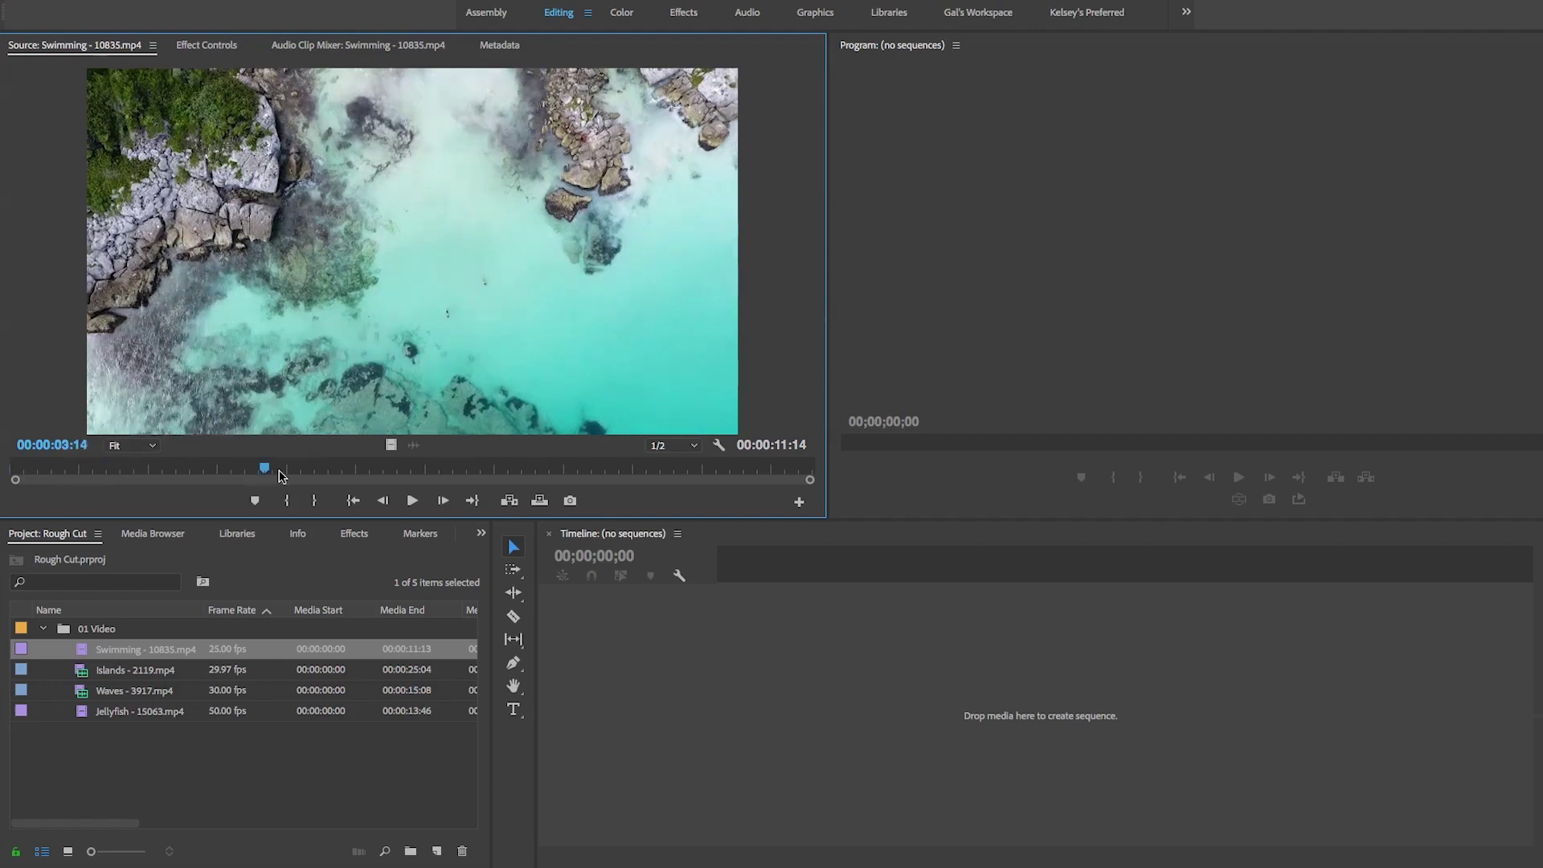
left_click(413, 500)
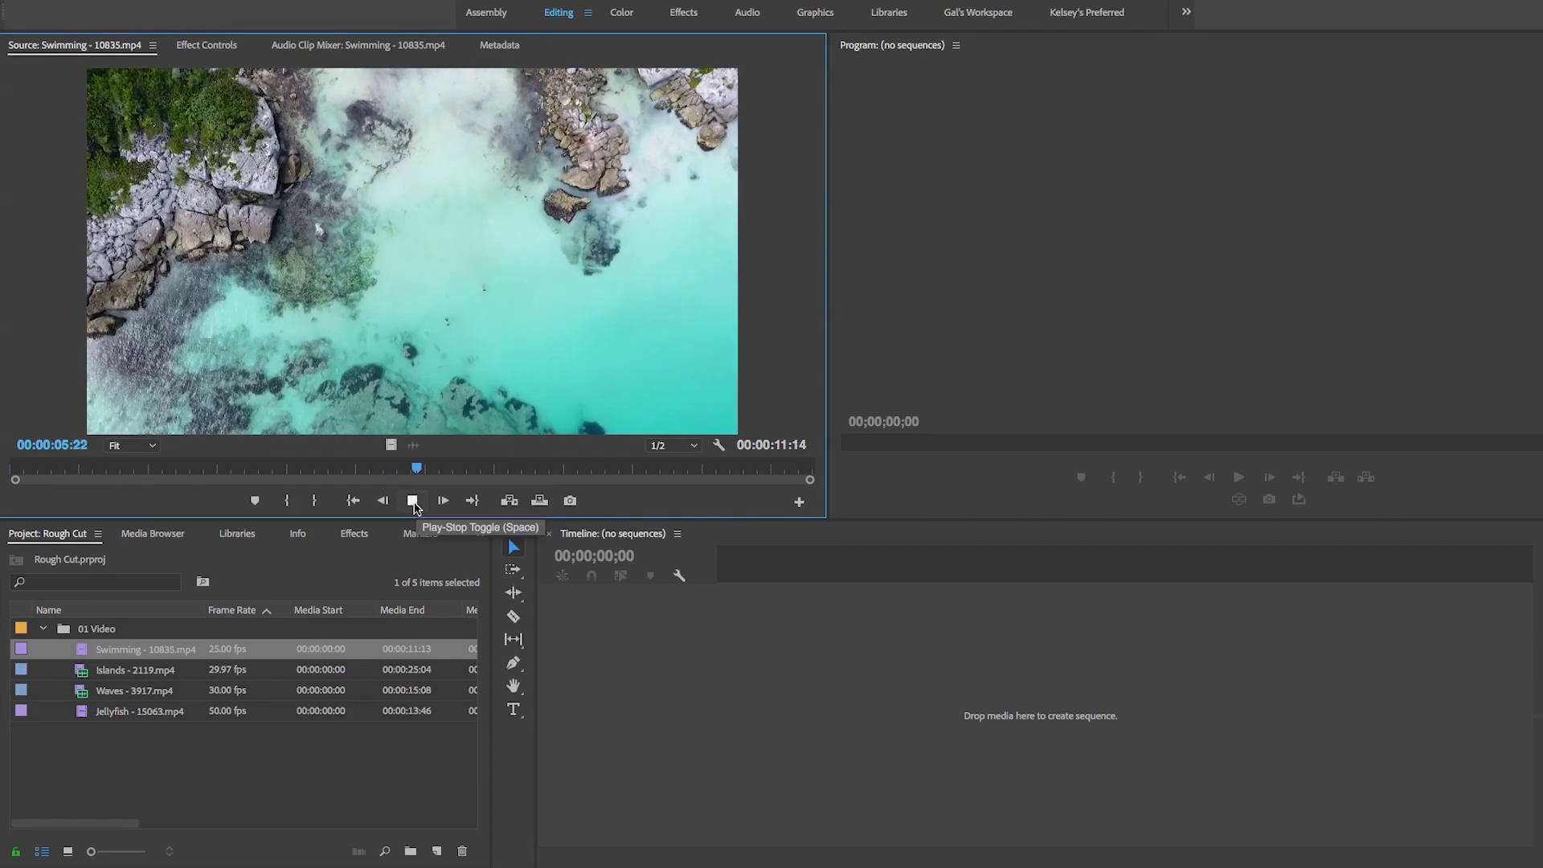
left_click(412, 499)
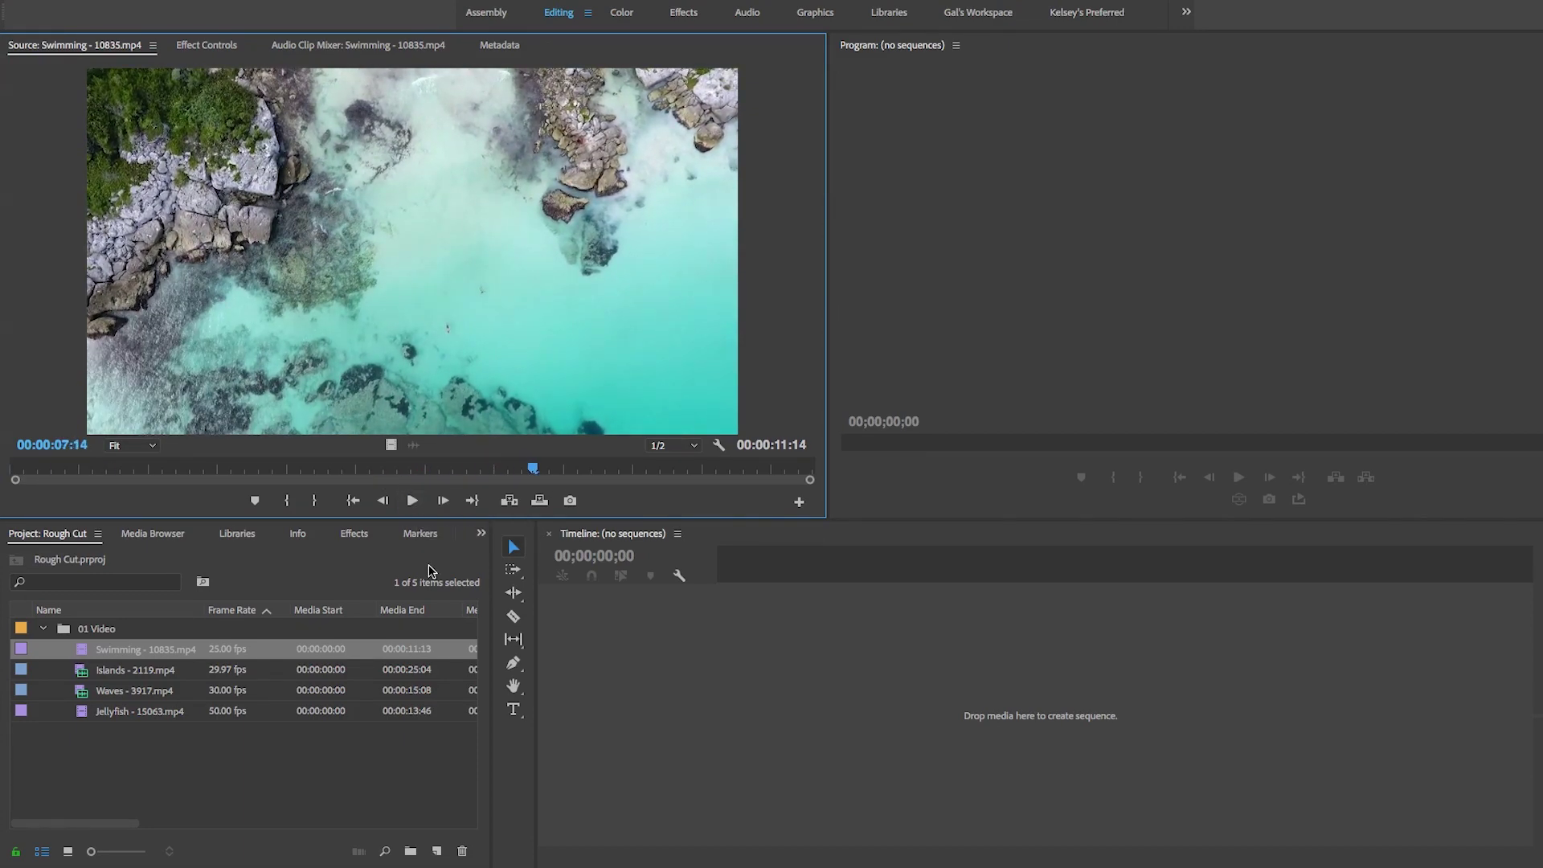
- Widen the Project panel and move the Description column next to Name
left_click_drag(488, 578, 937, 591)
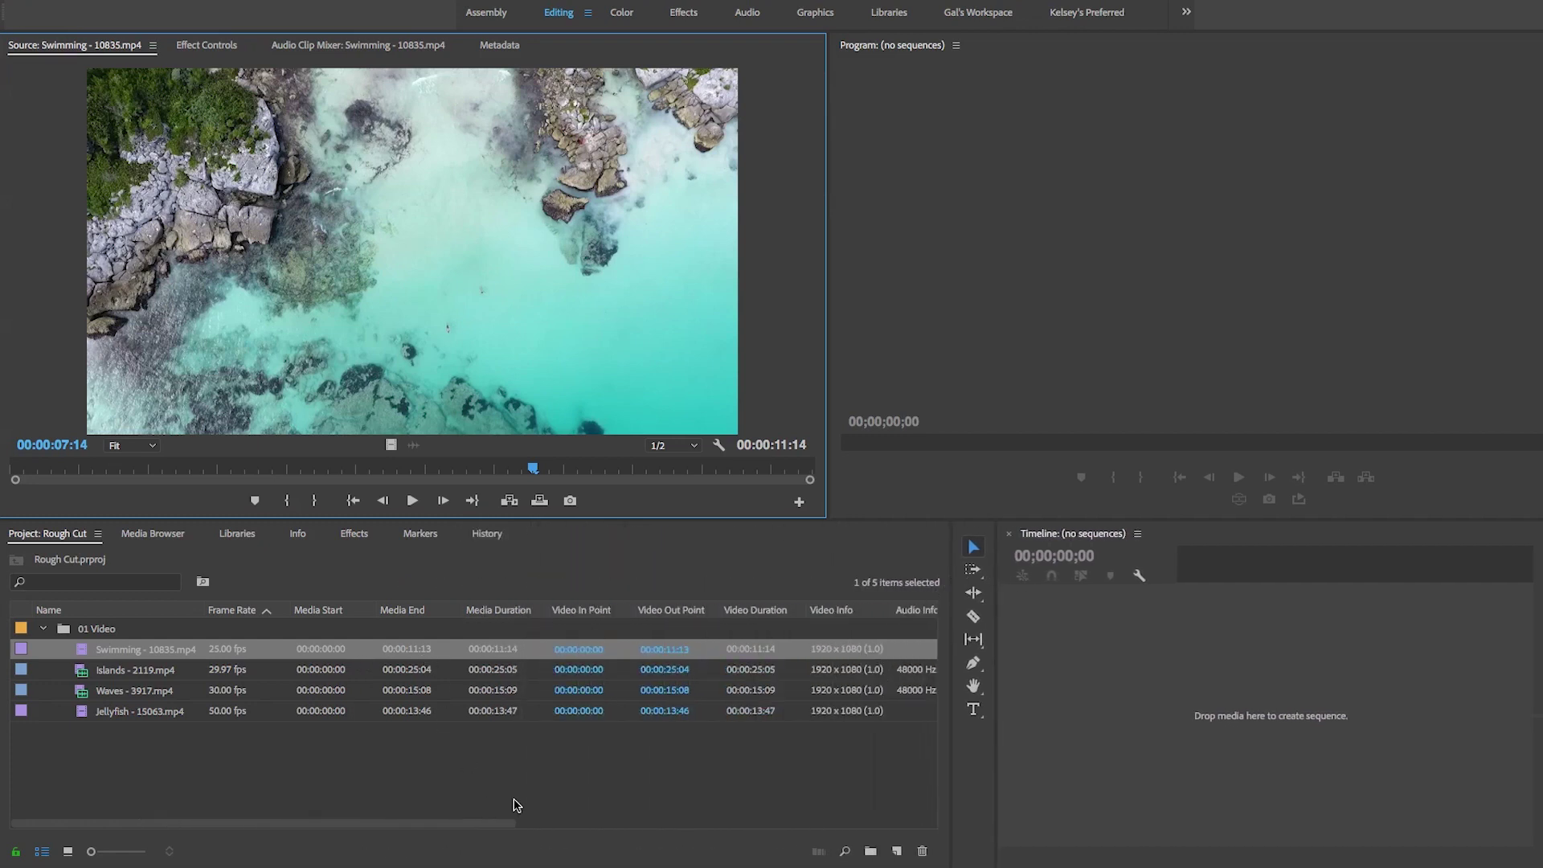
left_click_drag(506, 823, 707, 828)
left_click_drag(699, 610, 231, 609)
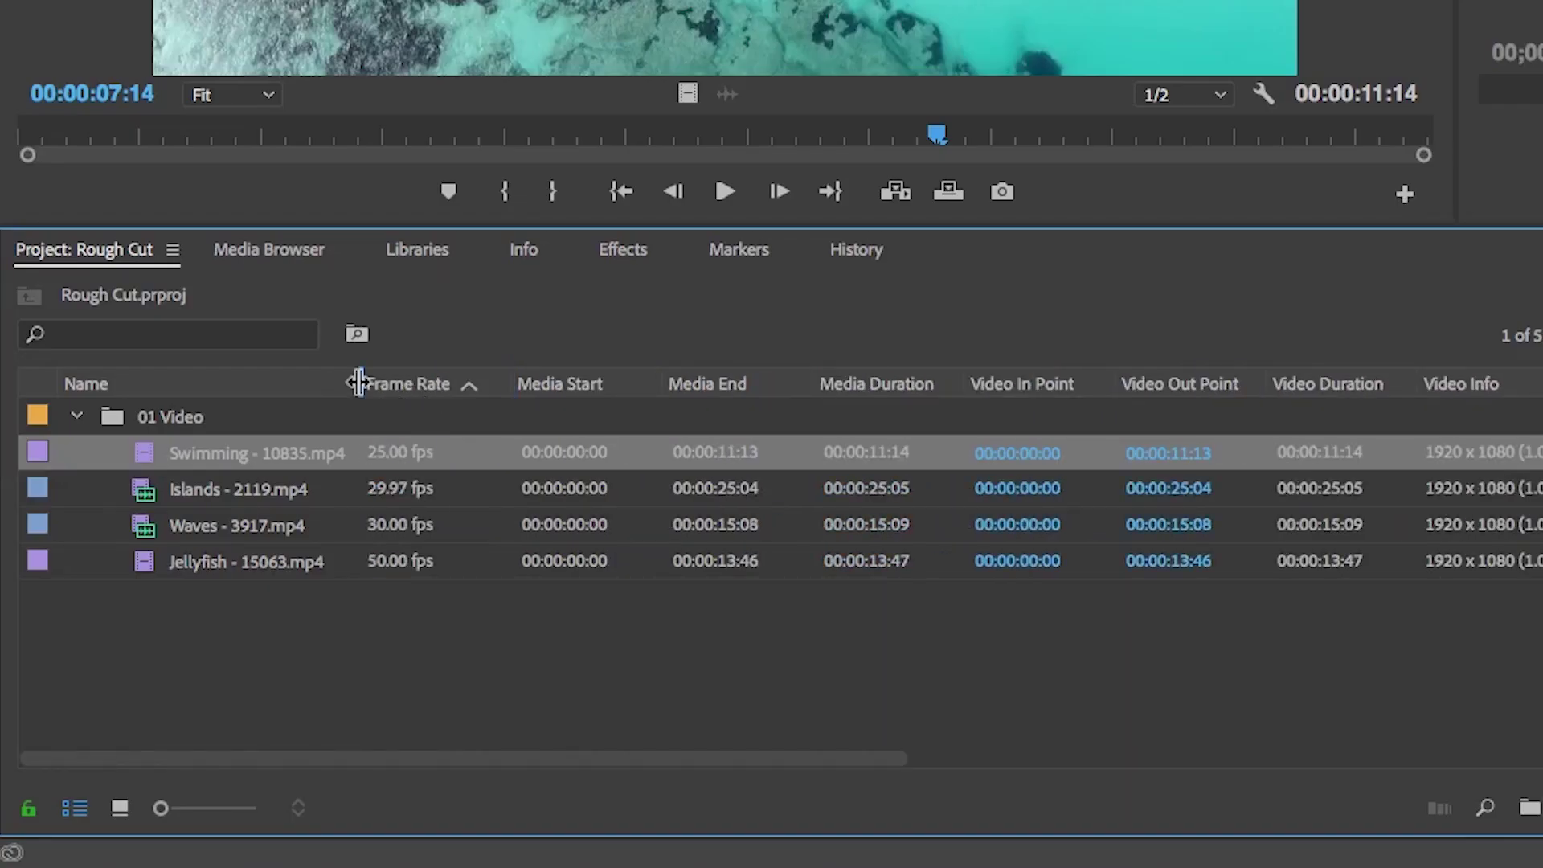
left_click_drag(358, 384, 359, 384)
- Enter 'Drone shot' as the Swimming clip's description
left_click(413, 452)
type("Drone shot")
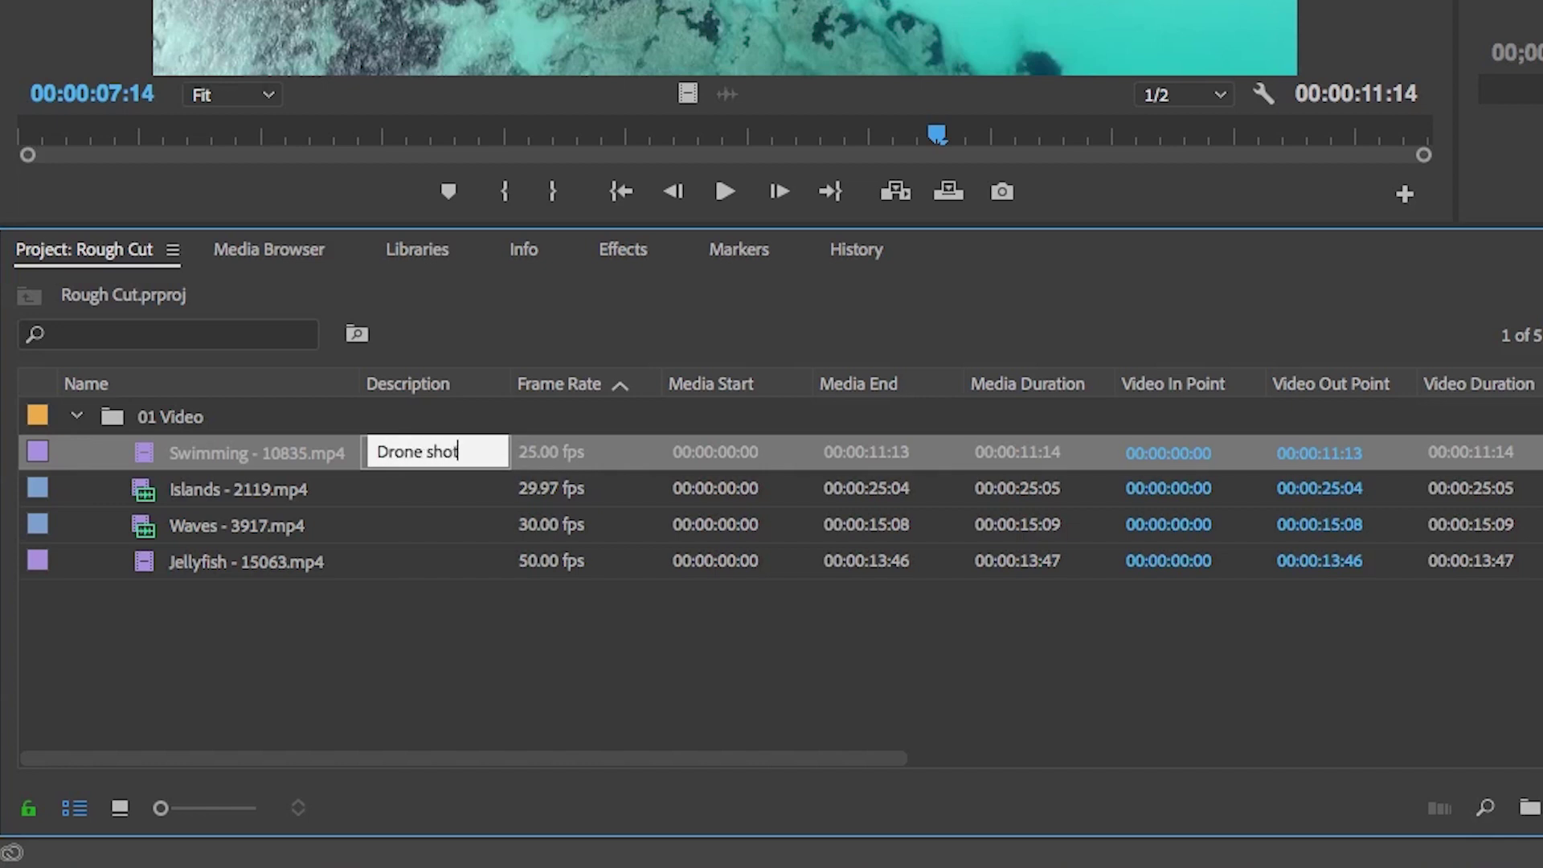
left_click(473, 623)
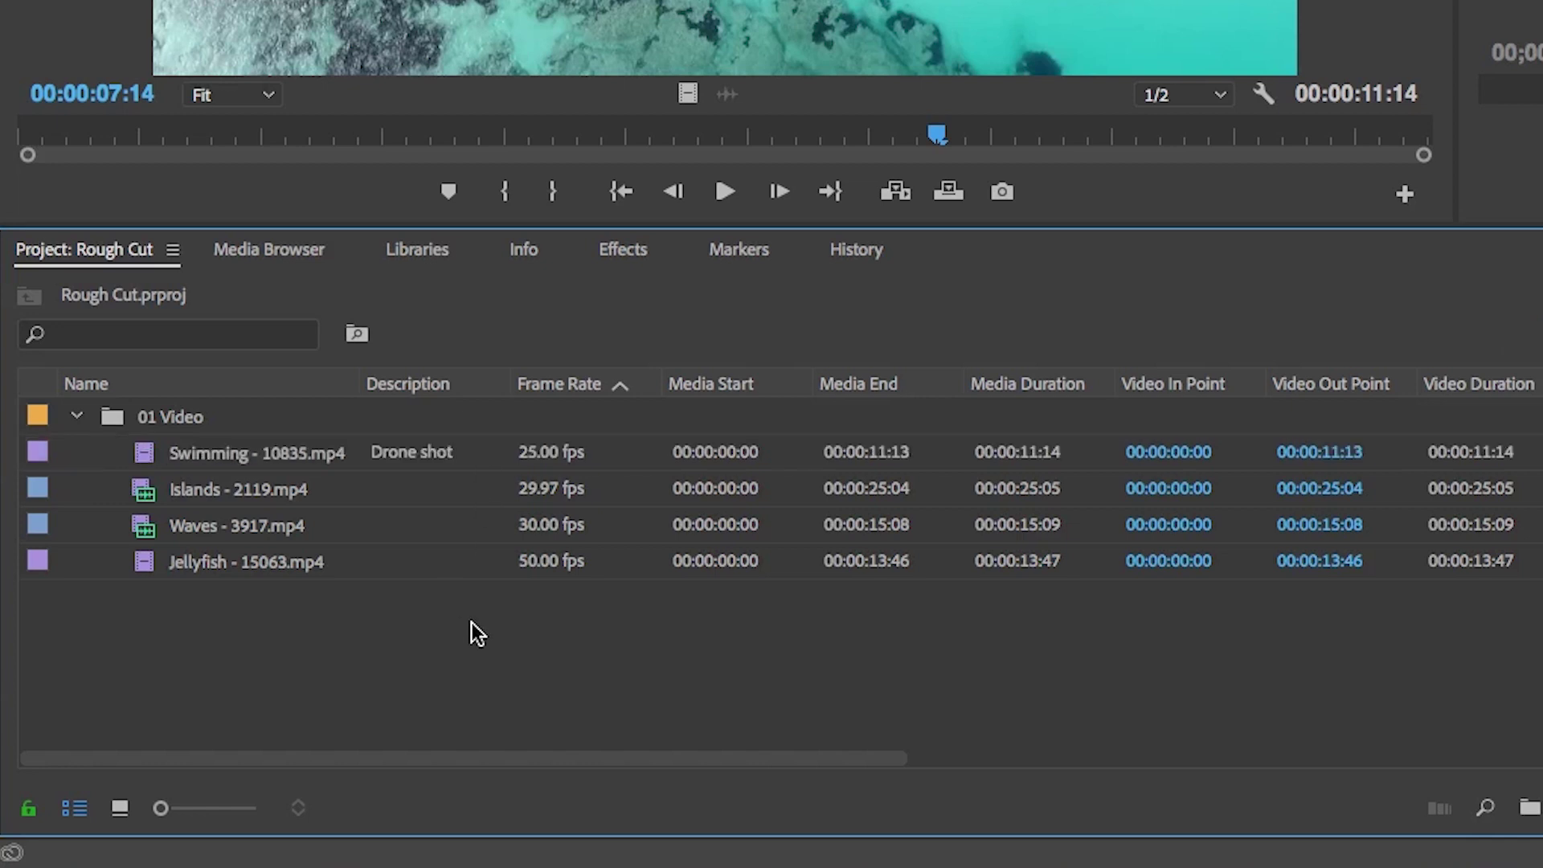
- Open the 01 Video bin in Icon View and size thumbnails so all four clips fit
left_click(119, 810)
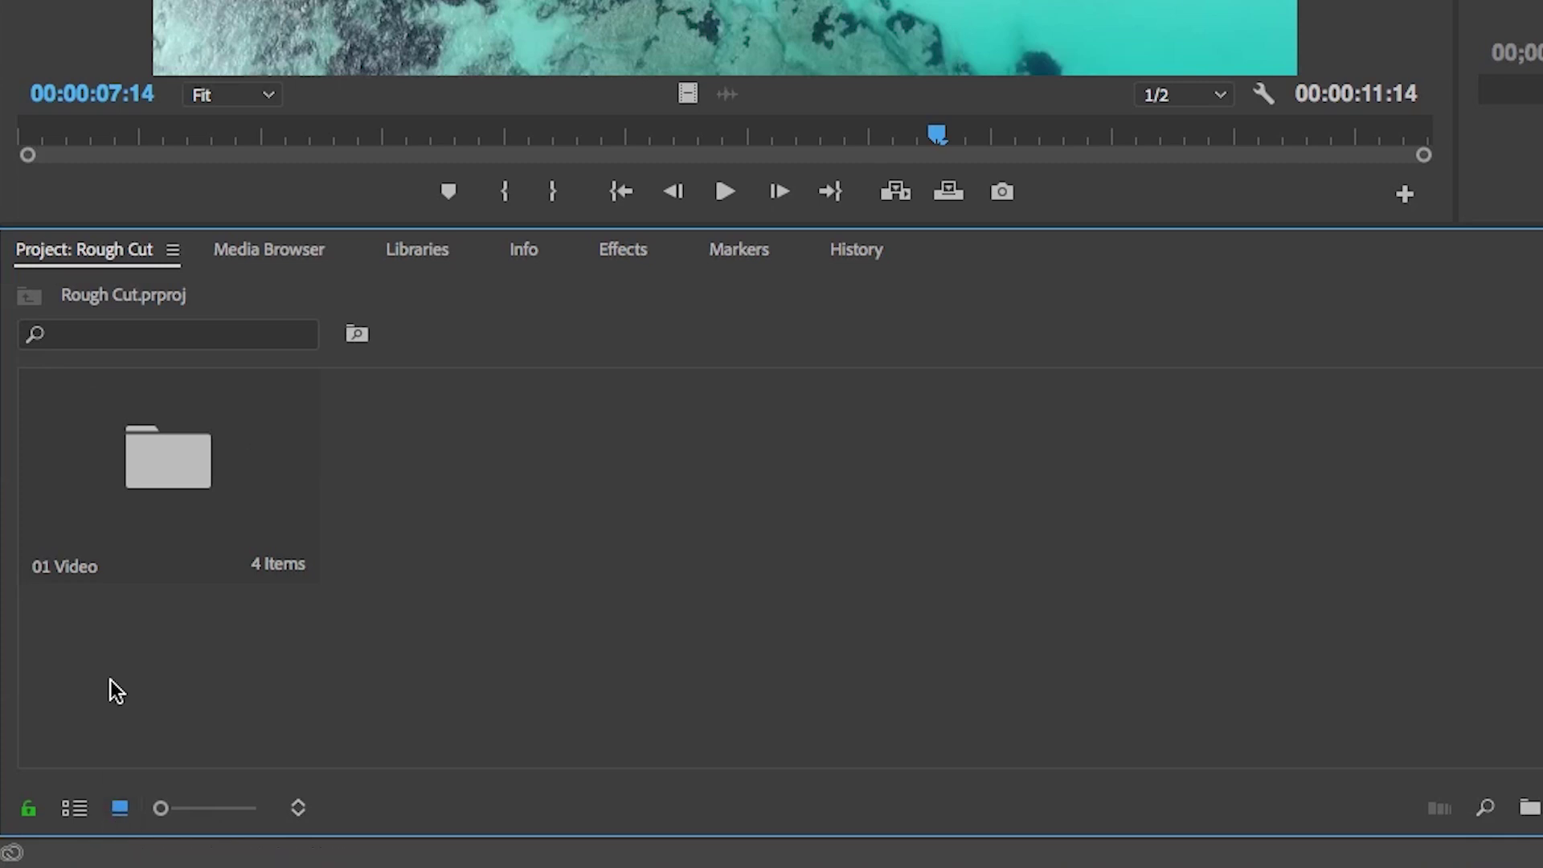
double_click(148, 445)
left_click_drag(160, 807, 223, 810)
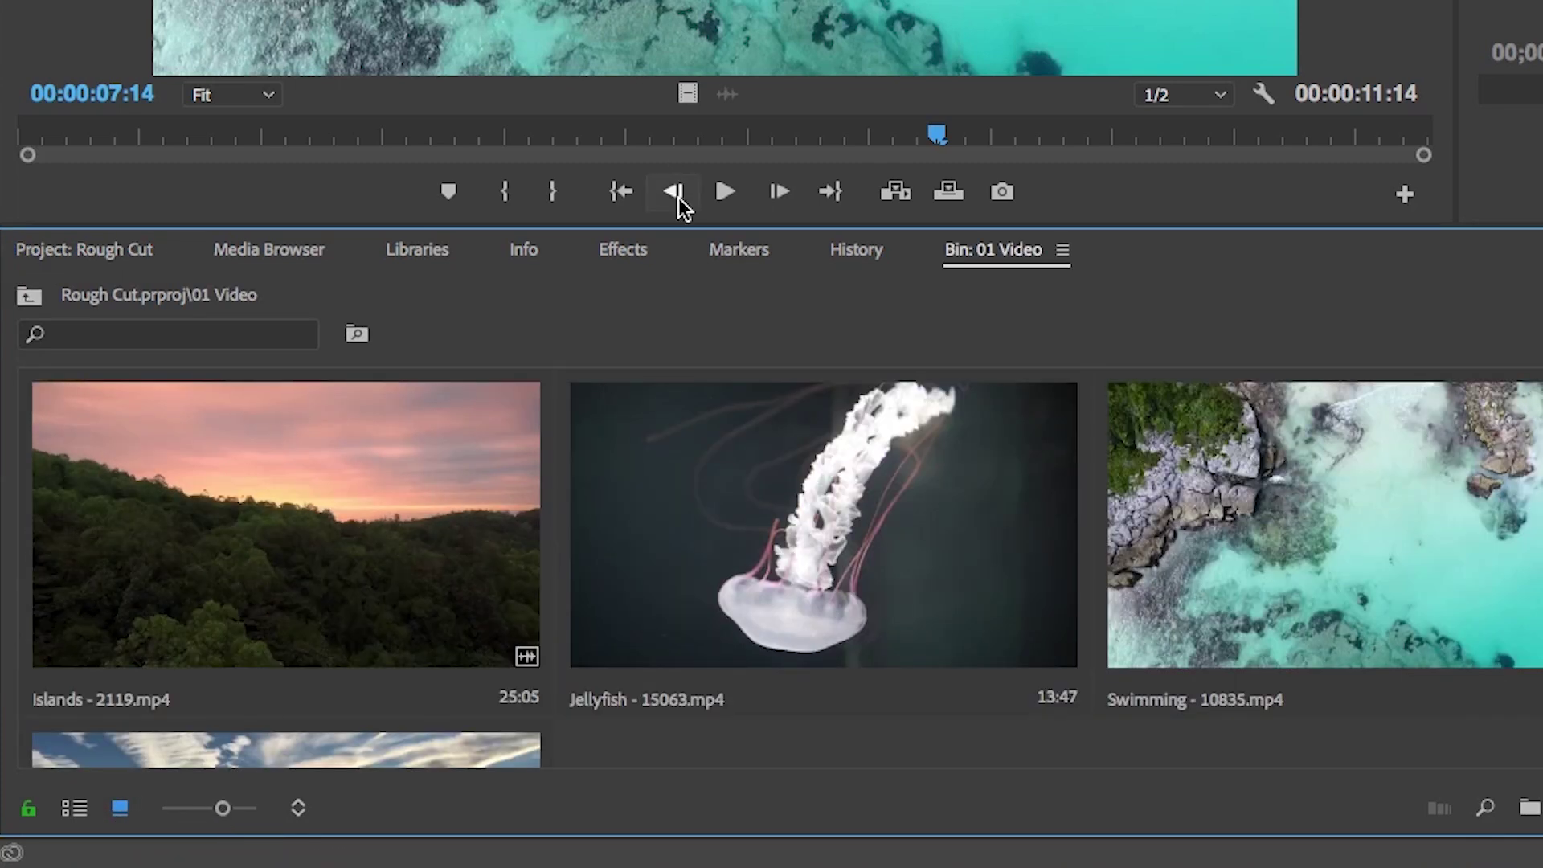
left_click_drag(229, 808, 190, 809)
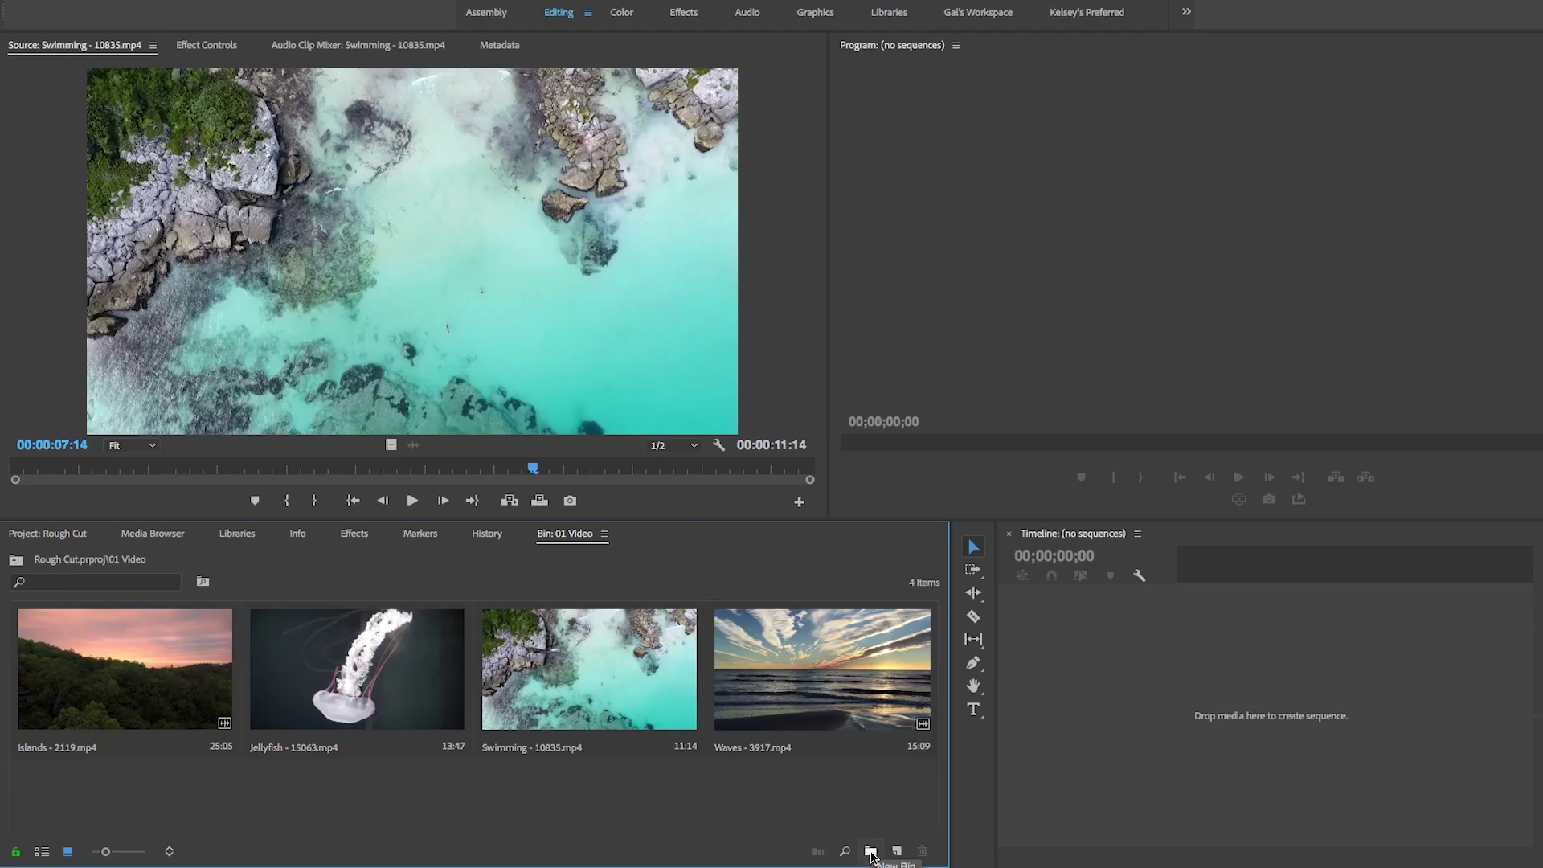
- Create and rename a new bin inside 01 Video, then show the New Item menu
left_click(871, 854)
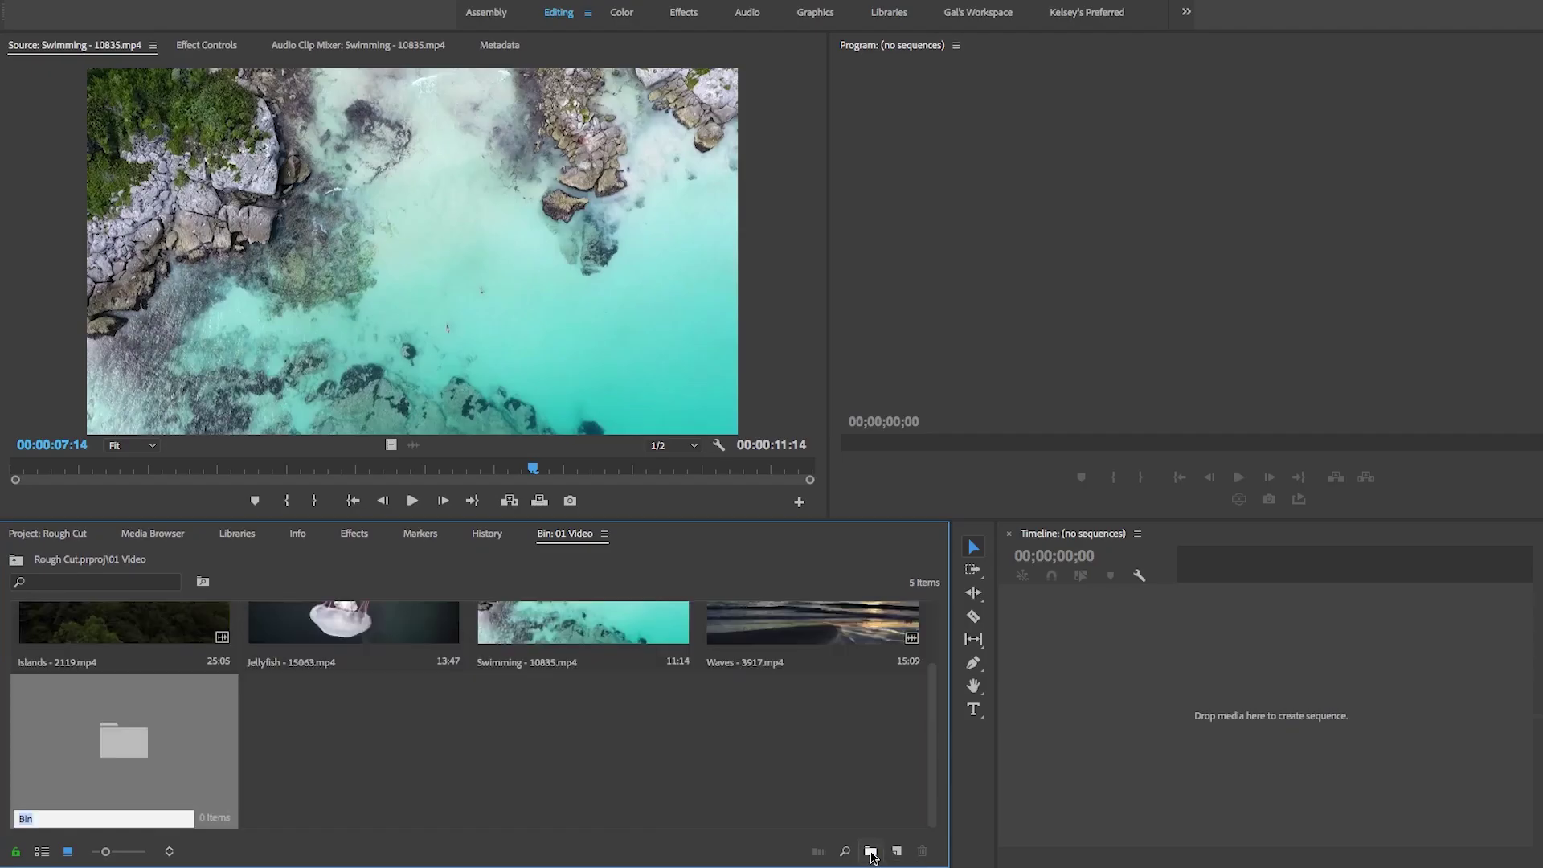
left_click(99, 761)
left_click(24, 820)
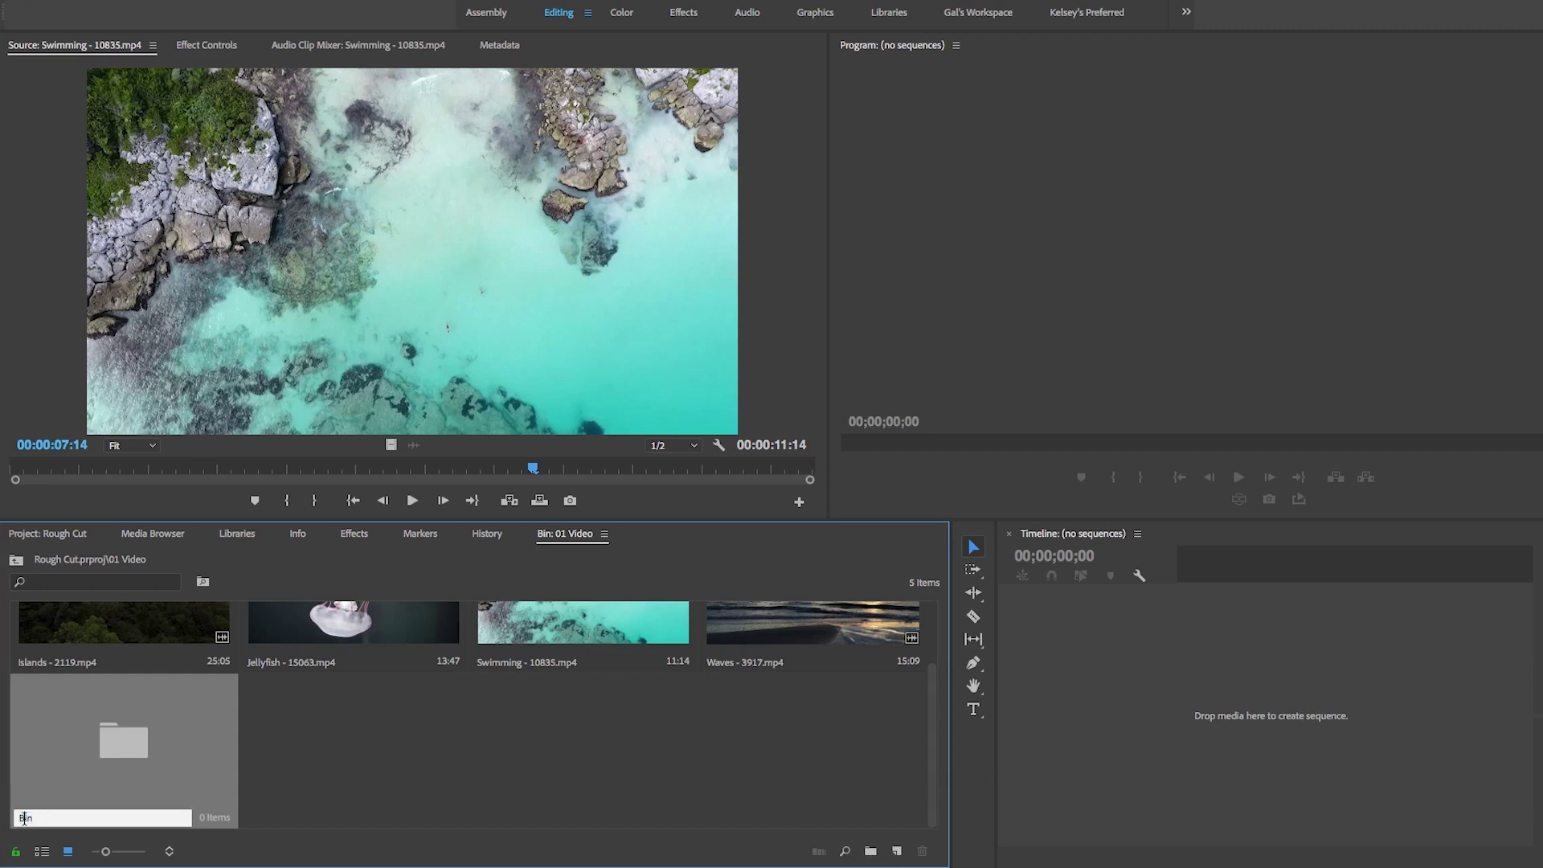
key("BackSpace")
left_click(608, 775)
scroll(590, 773, "up", 2)
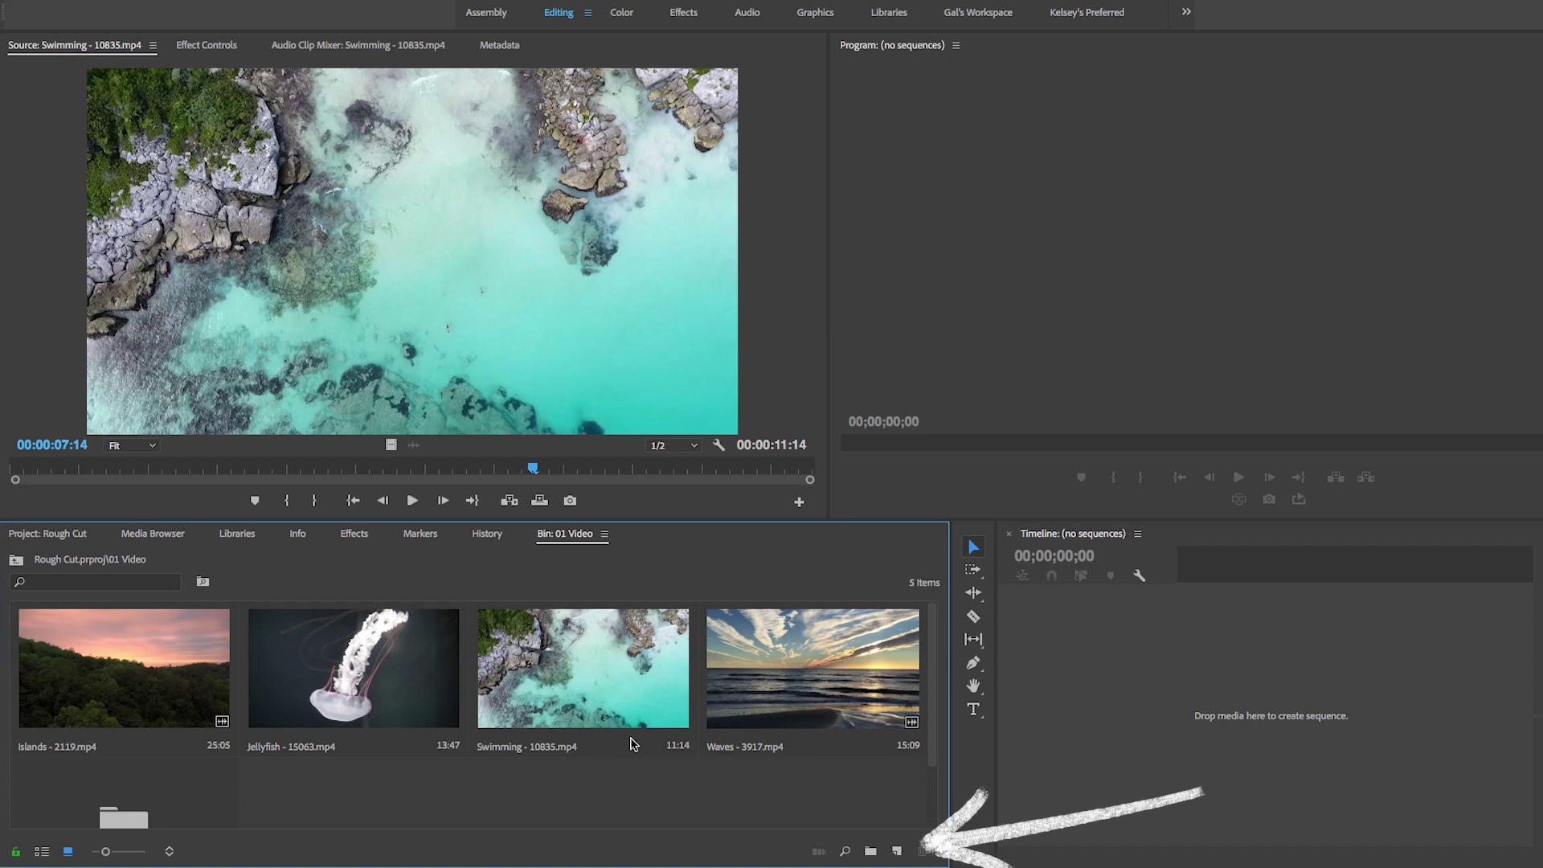
left_click(897, 851)
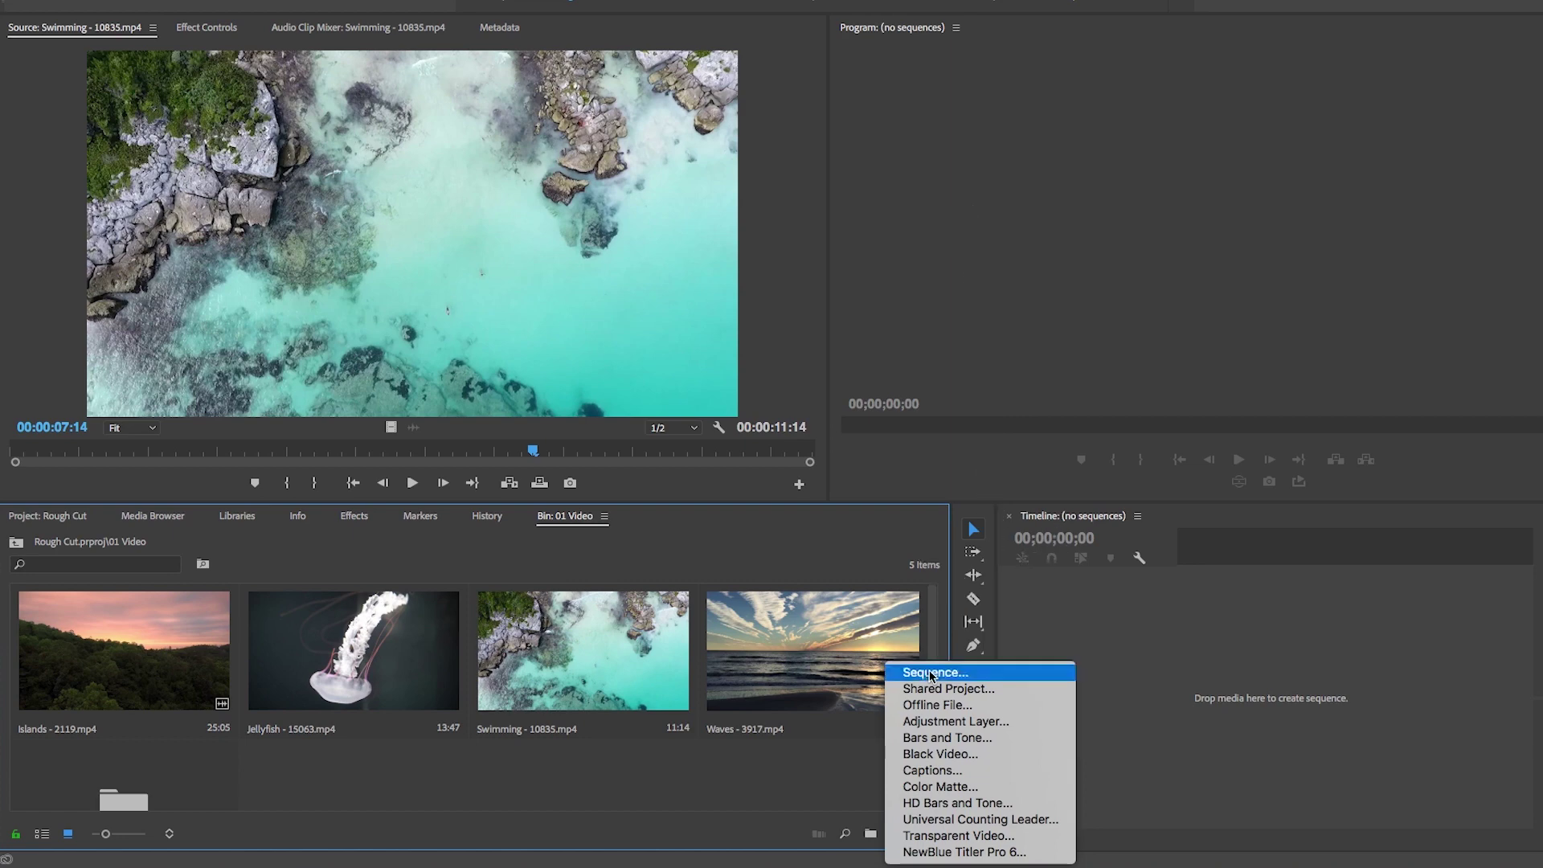
- Create a new sequence from the Digital SLR DSLR 1080p30 preset named 'Rough Cut'
left_click(930, 674)
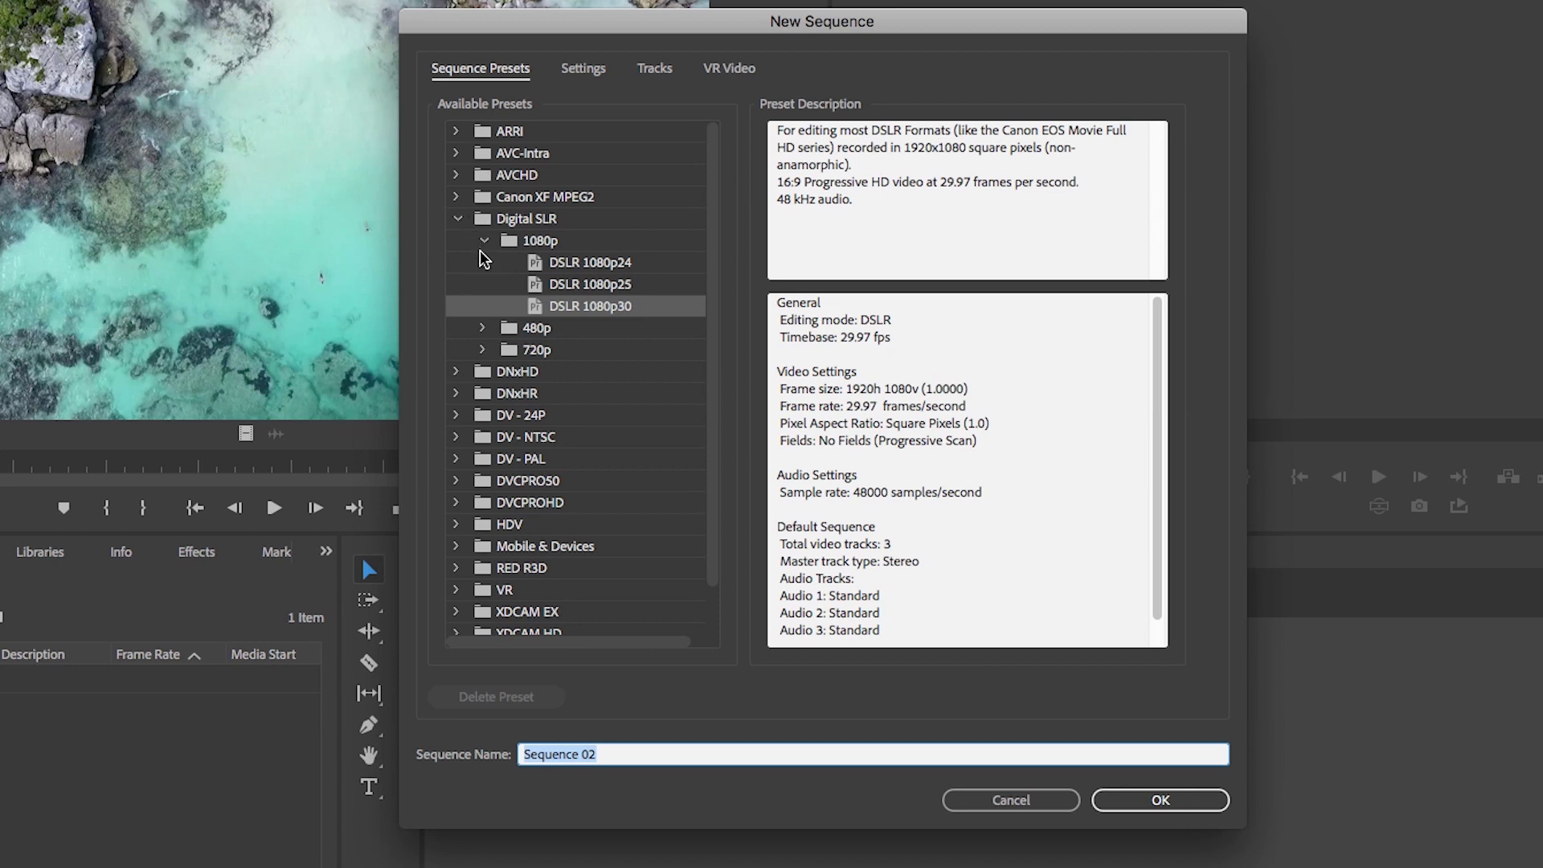
left_click(456, 174)
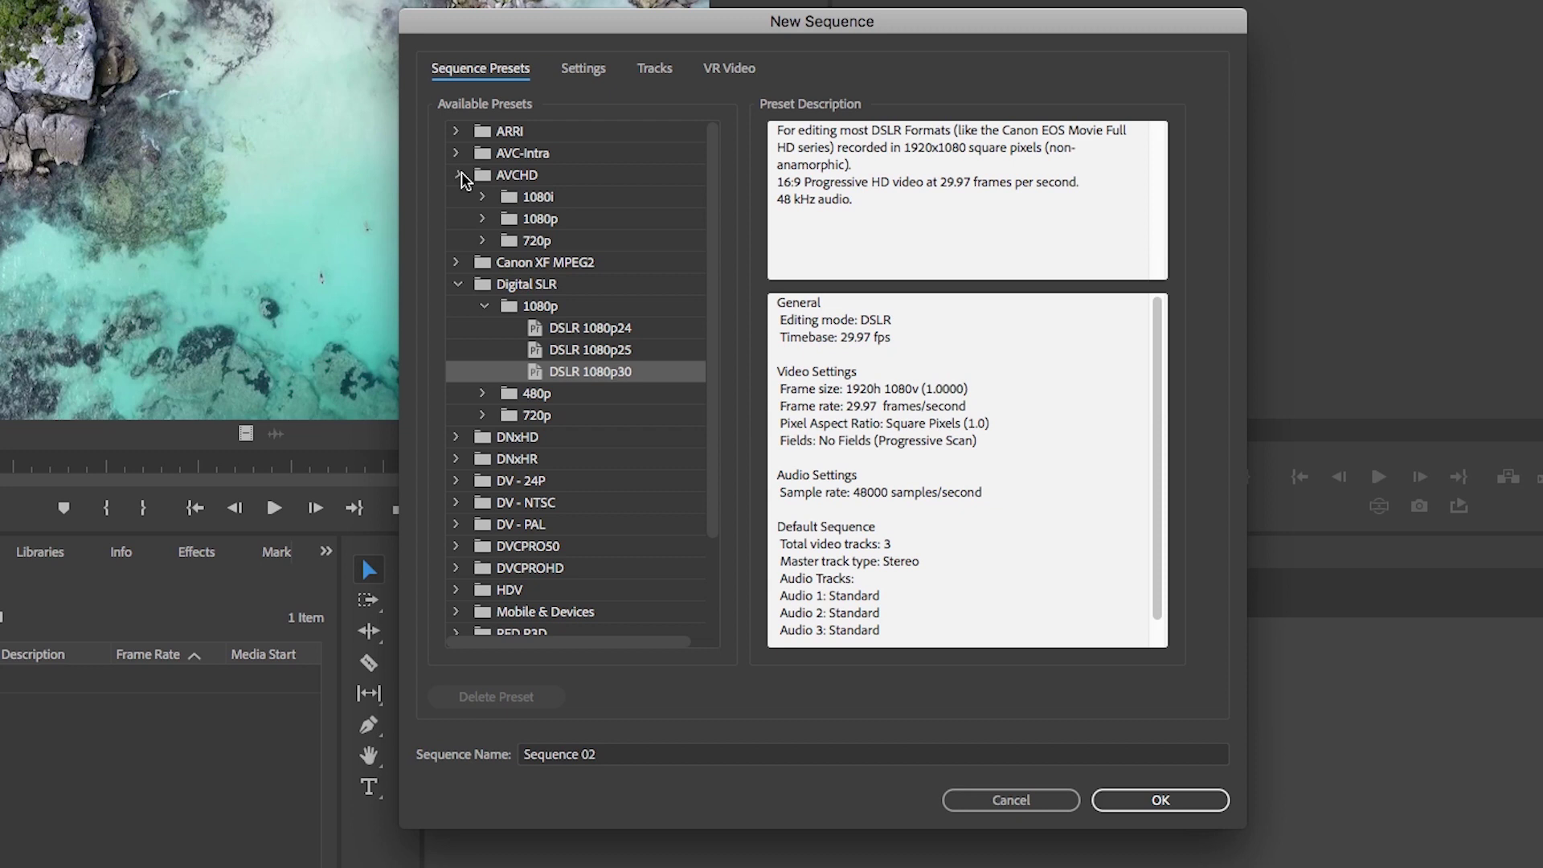
left_click(456, 175)
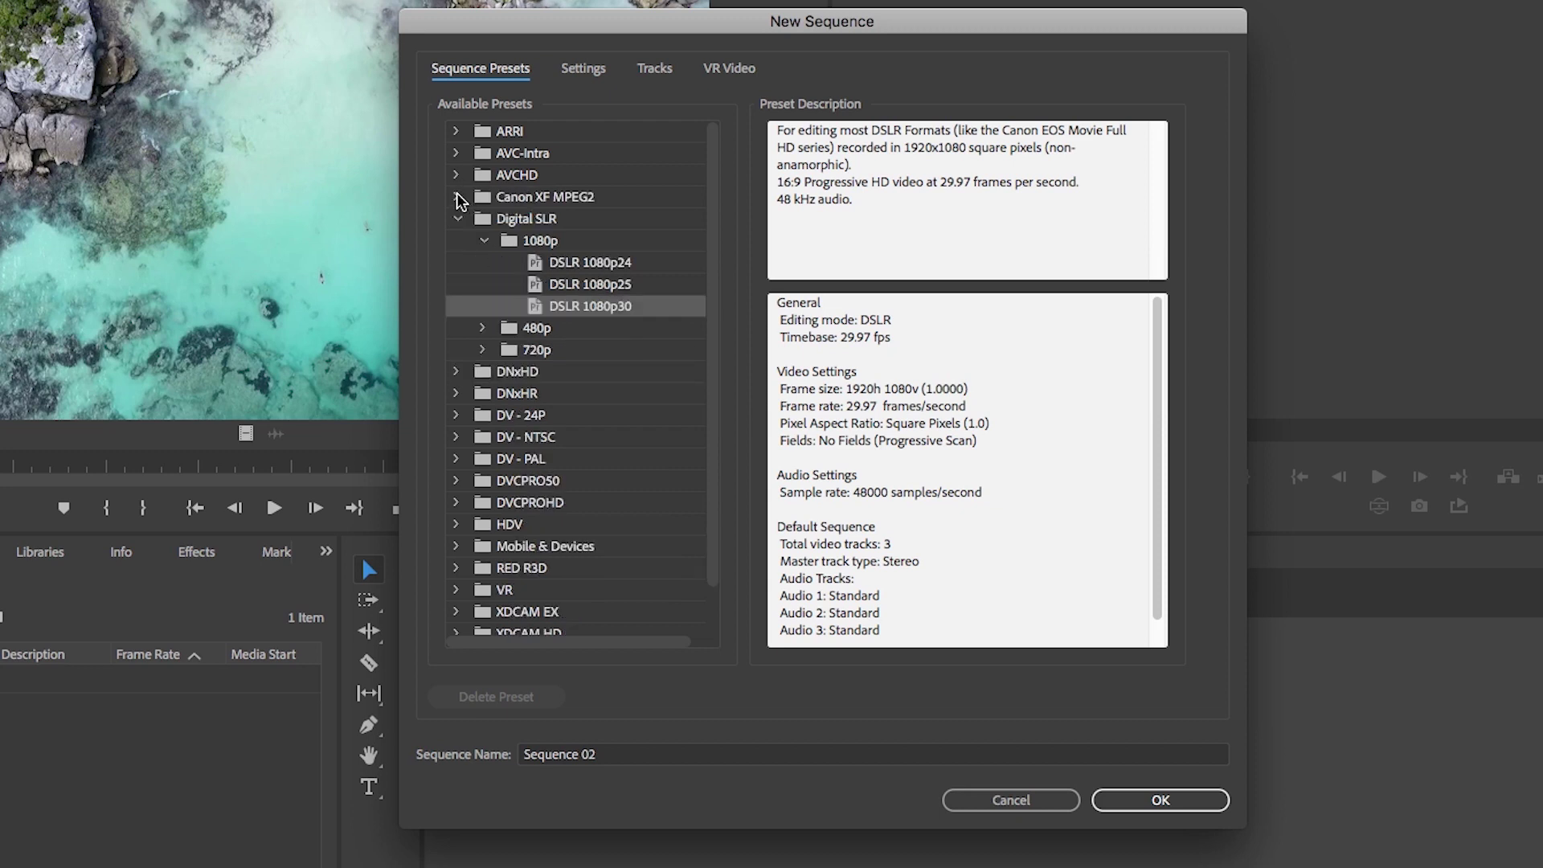
left_click(457, 197)
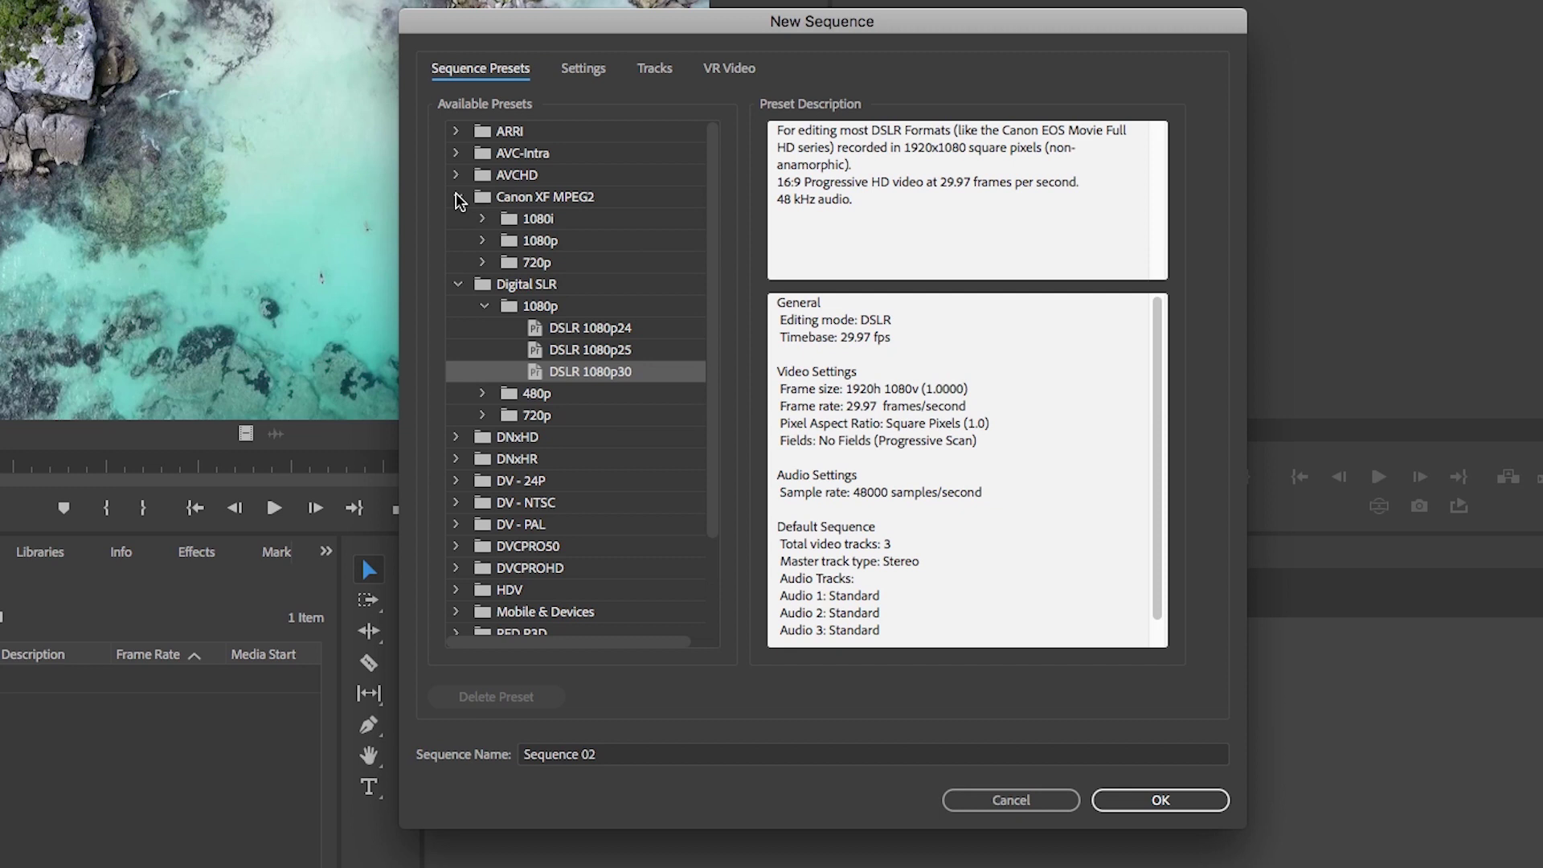
left_click(457, 198)
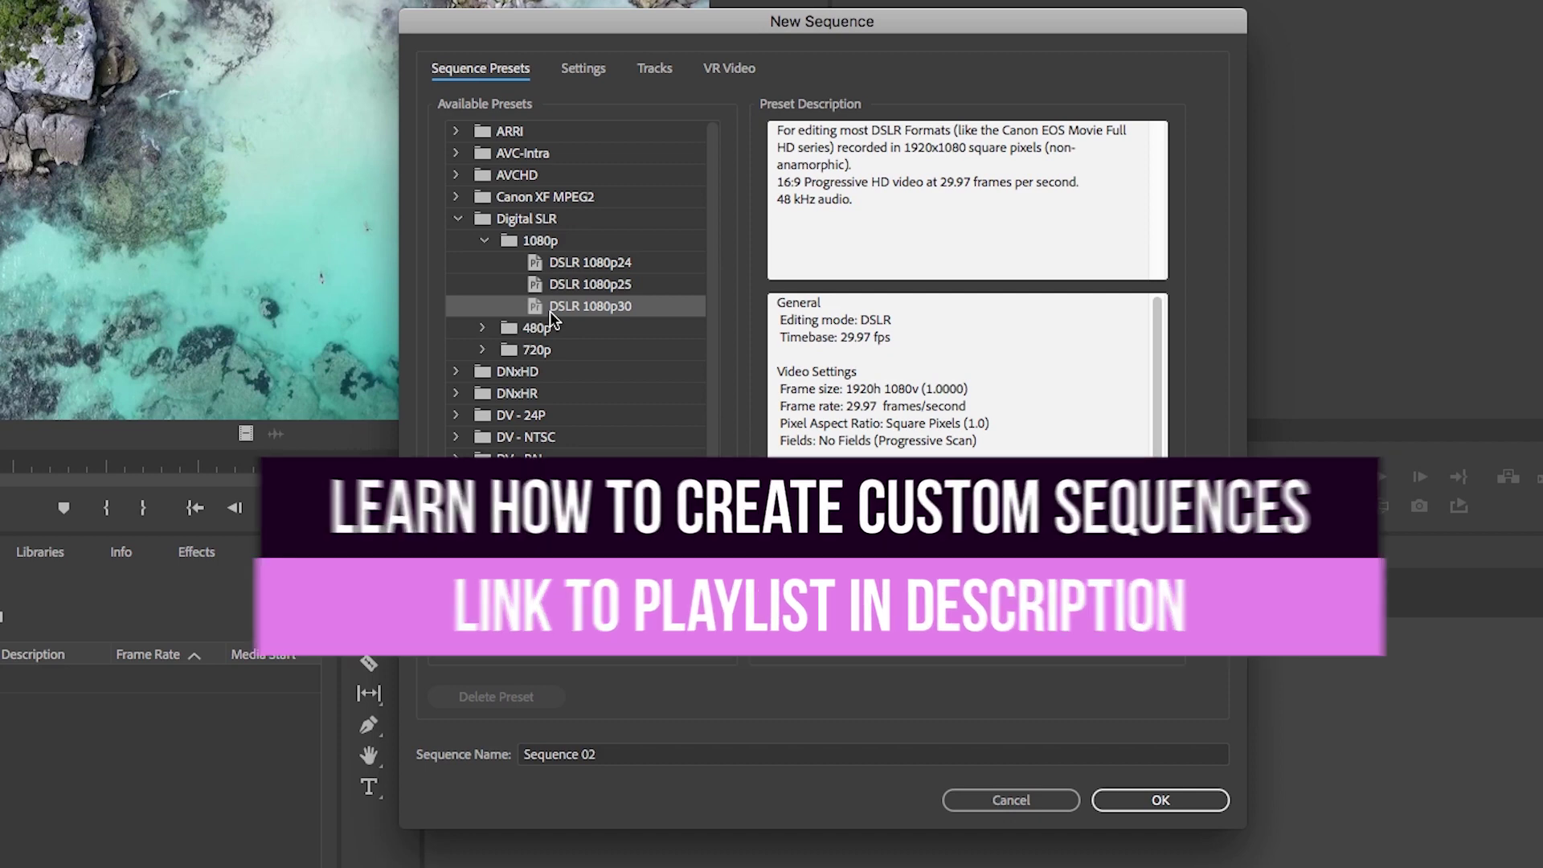
left_click(579, 754)
key("super+a")
type("R")
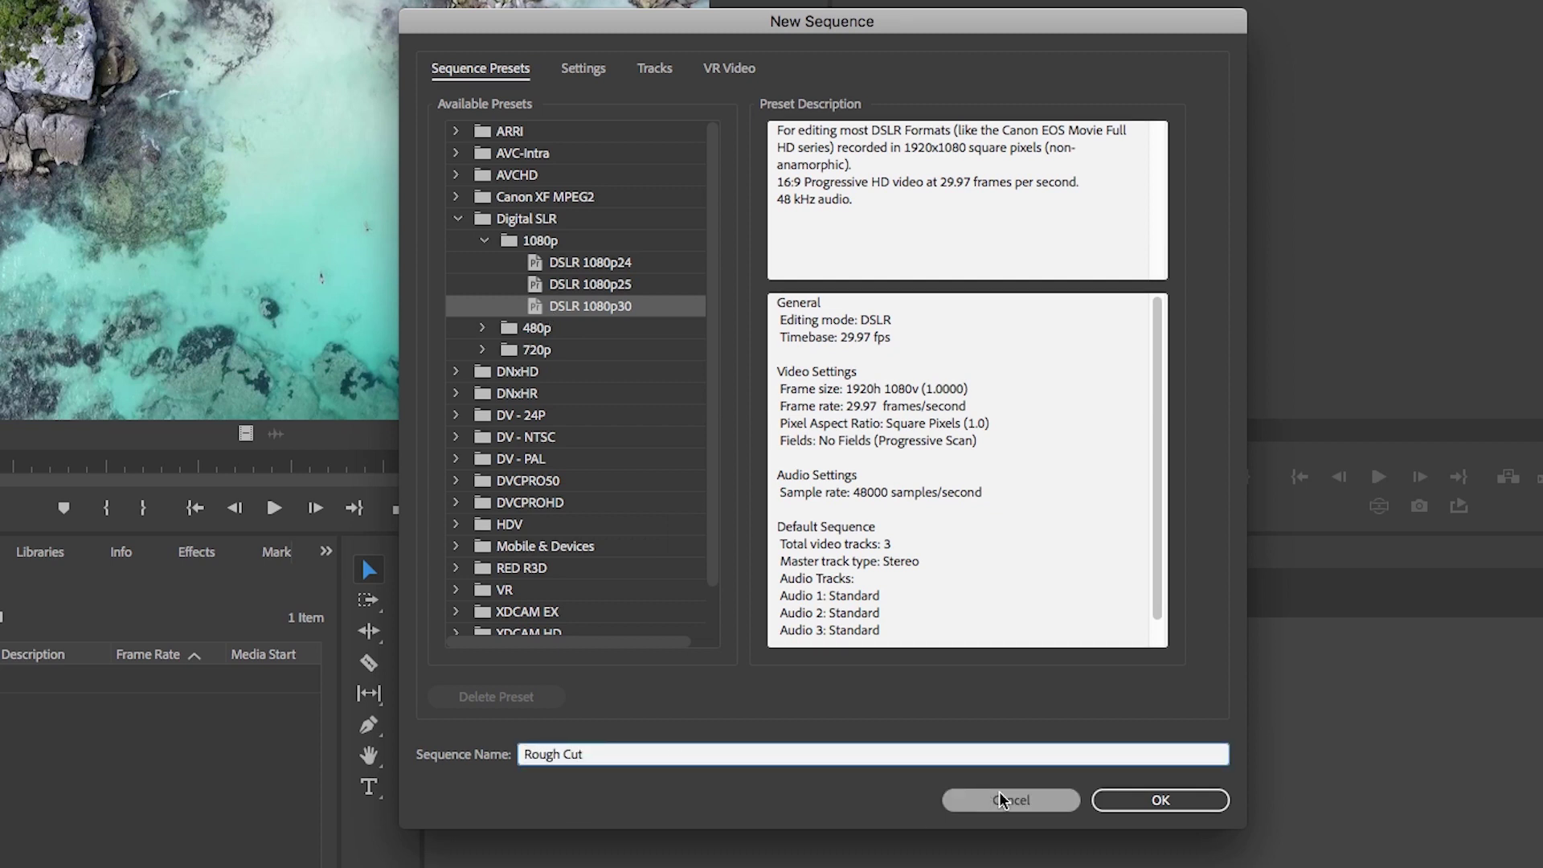
left_click(1165, 802)
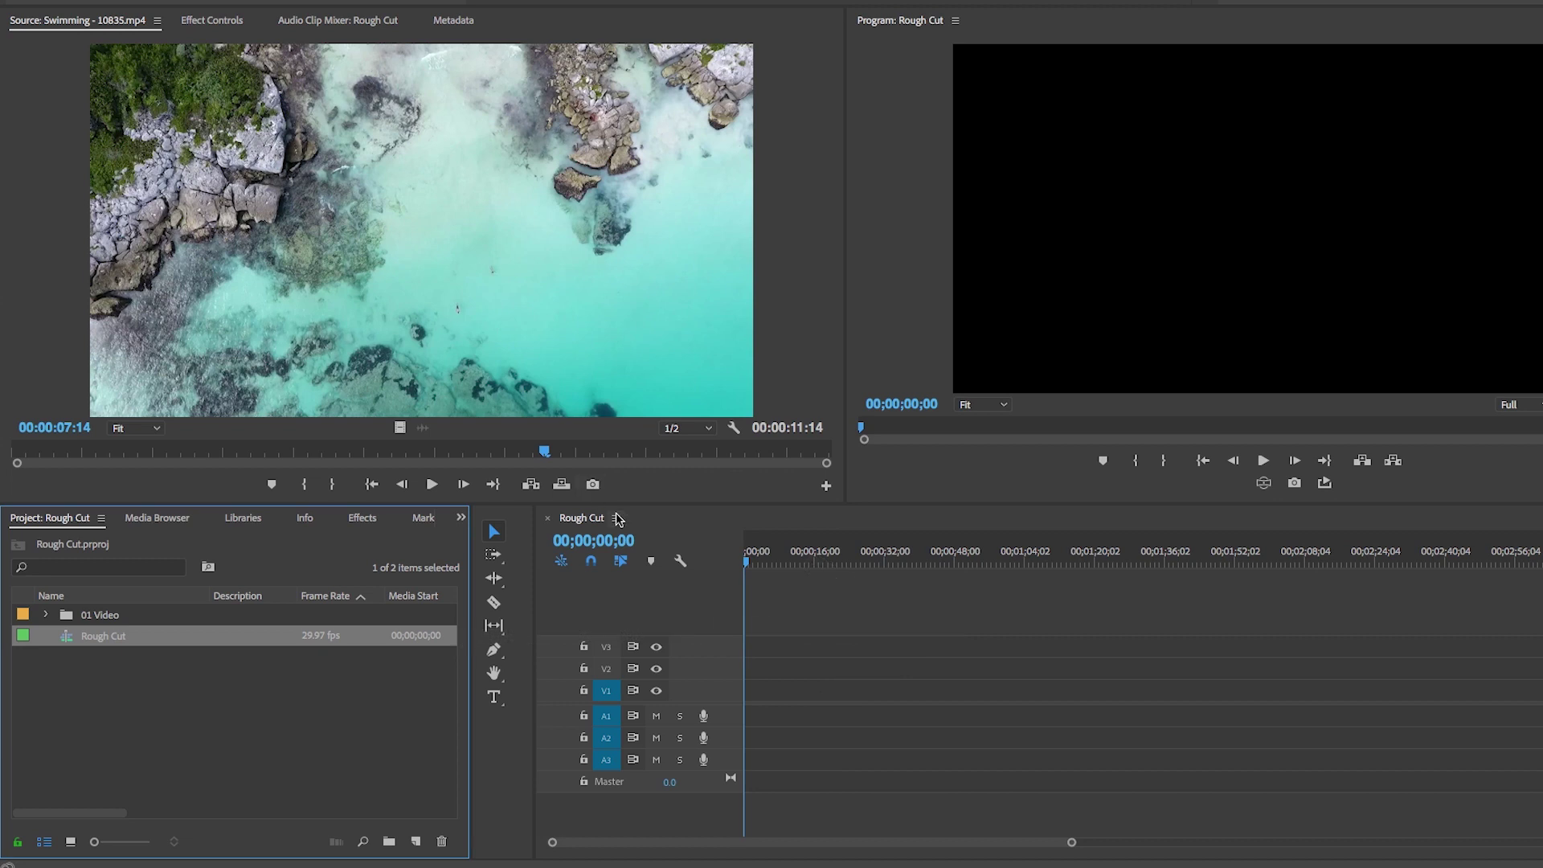
left_click_drag(755, 563, 1031, 566)
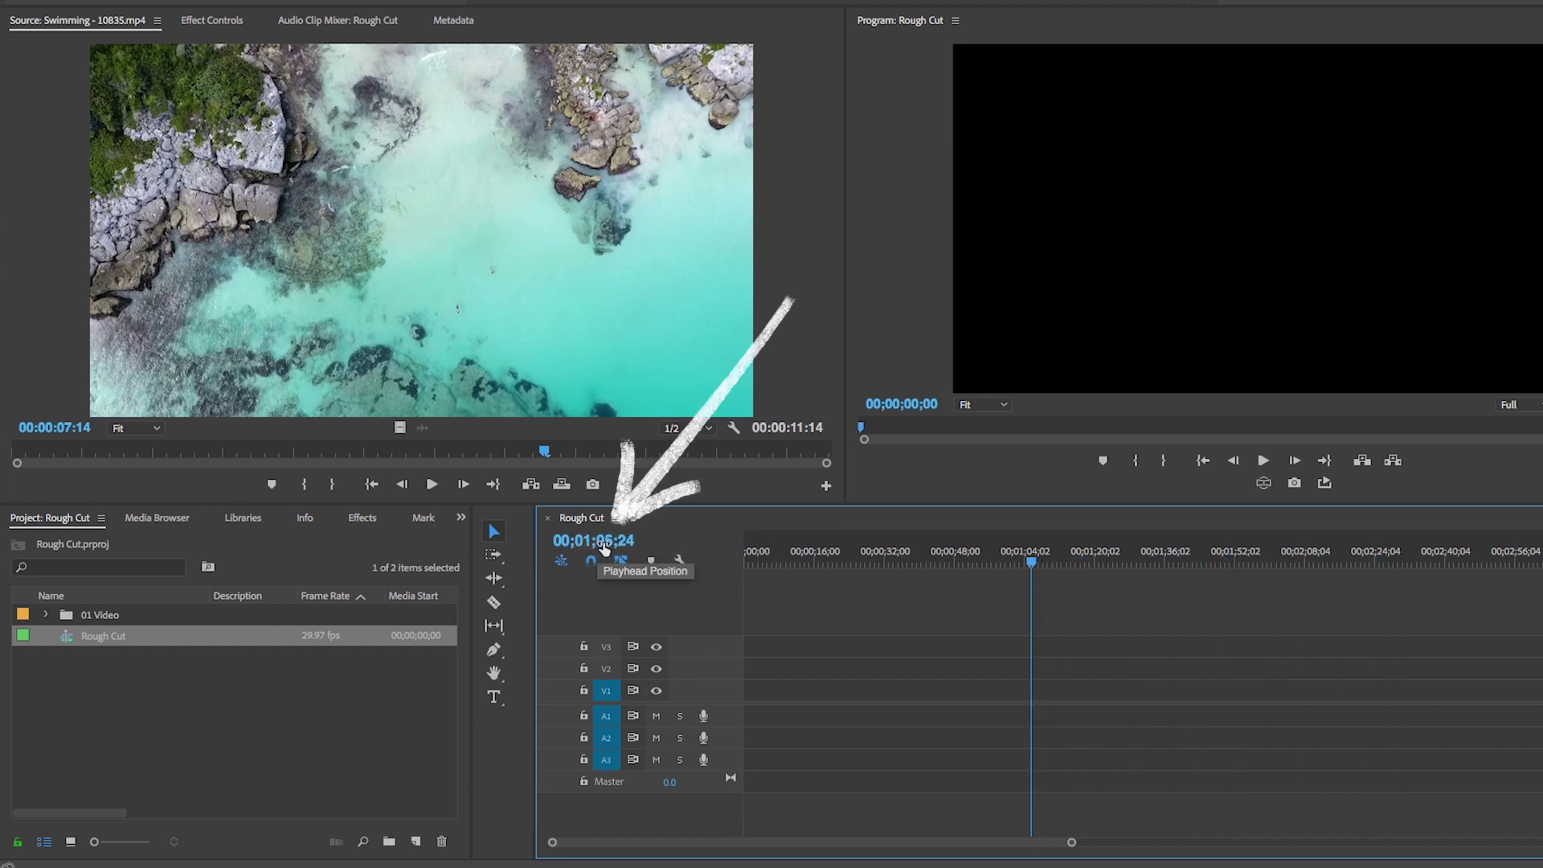
mouse_move(1031, 571)
left_mouse_down()
mouse_move(1081, 572)
mouse_move(812, 562)
mouse_move(889, 572)
left_mouse_up()
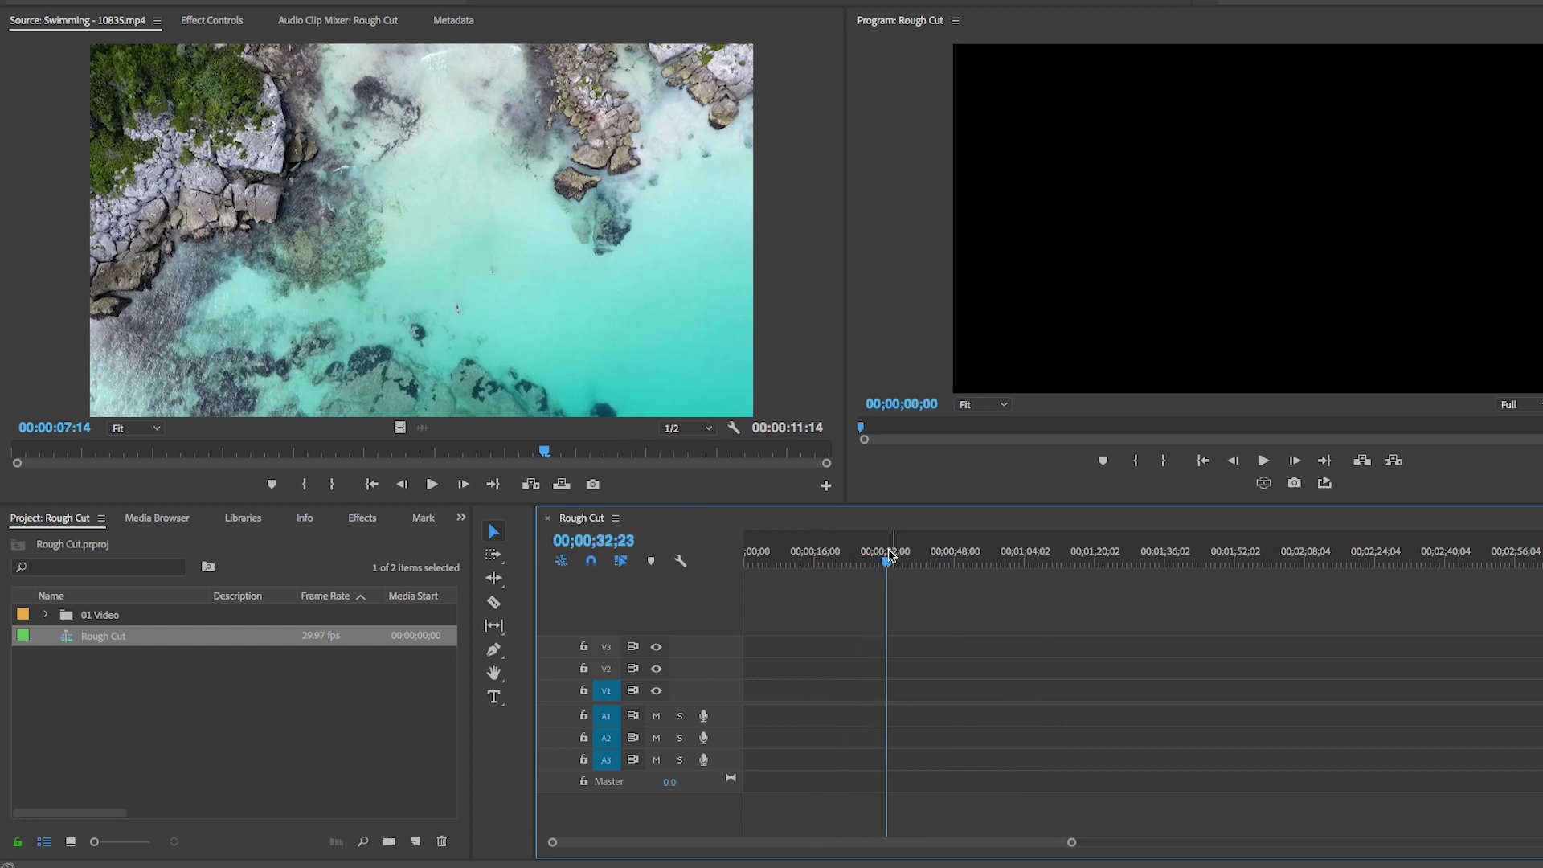
left_click(516, 549)
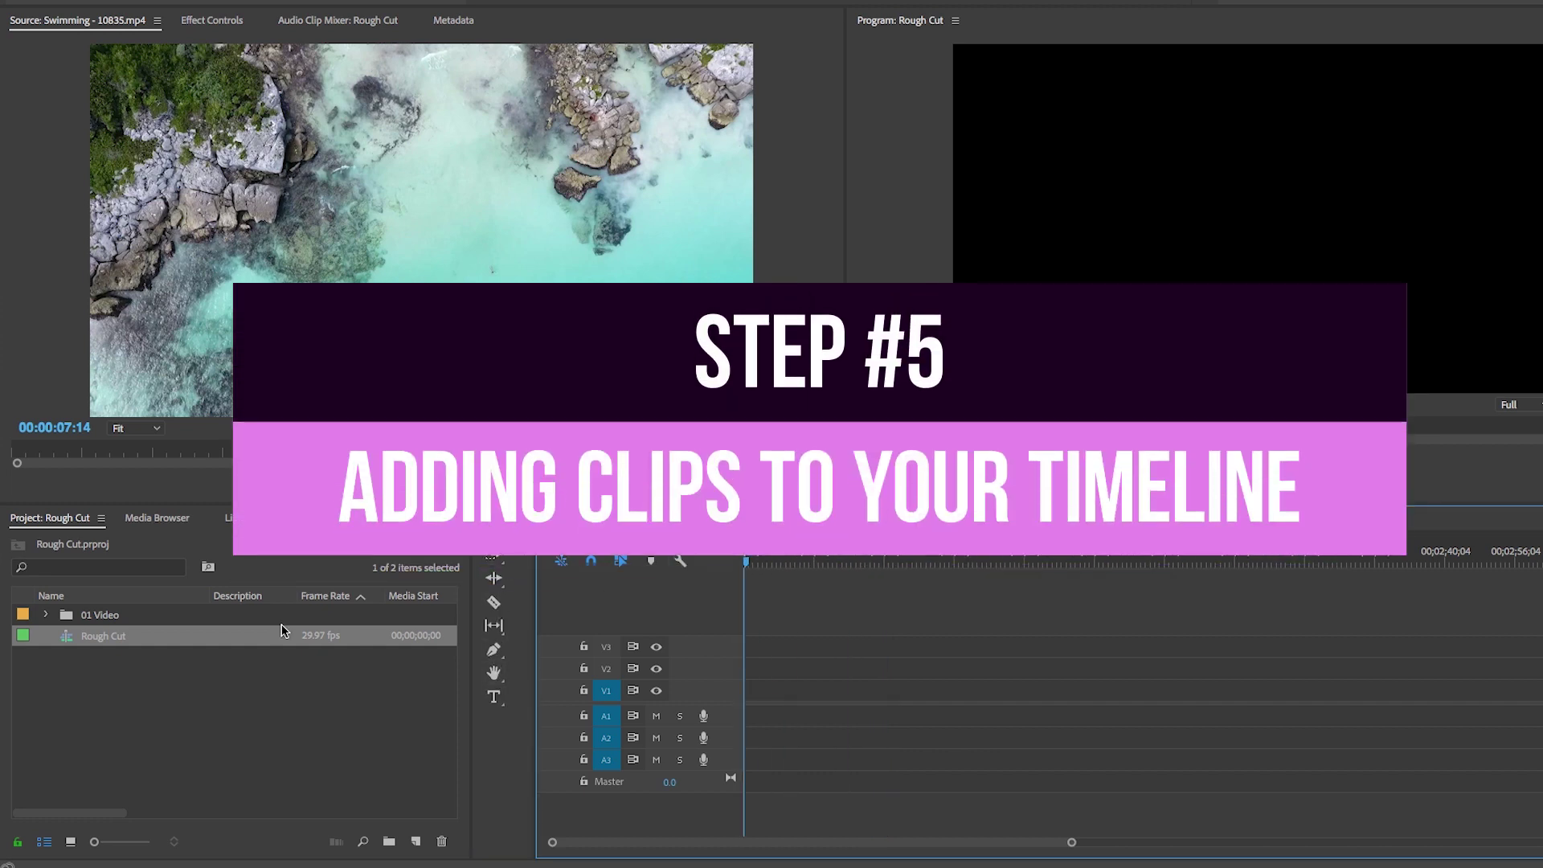
- Preview Swimming - 10835.mp4, then drag Islands - 2119.mp4 to the start of V1/A1
left_click(44, 616)
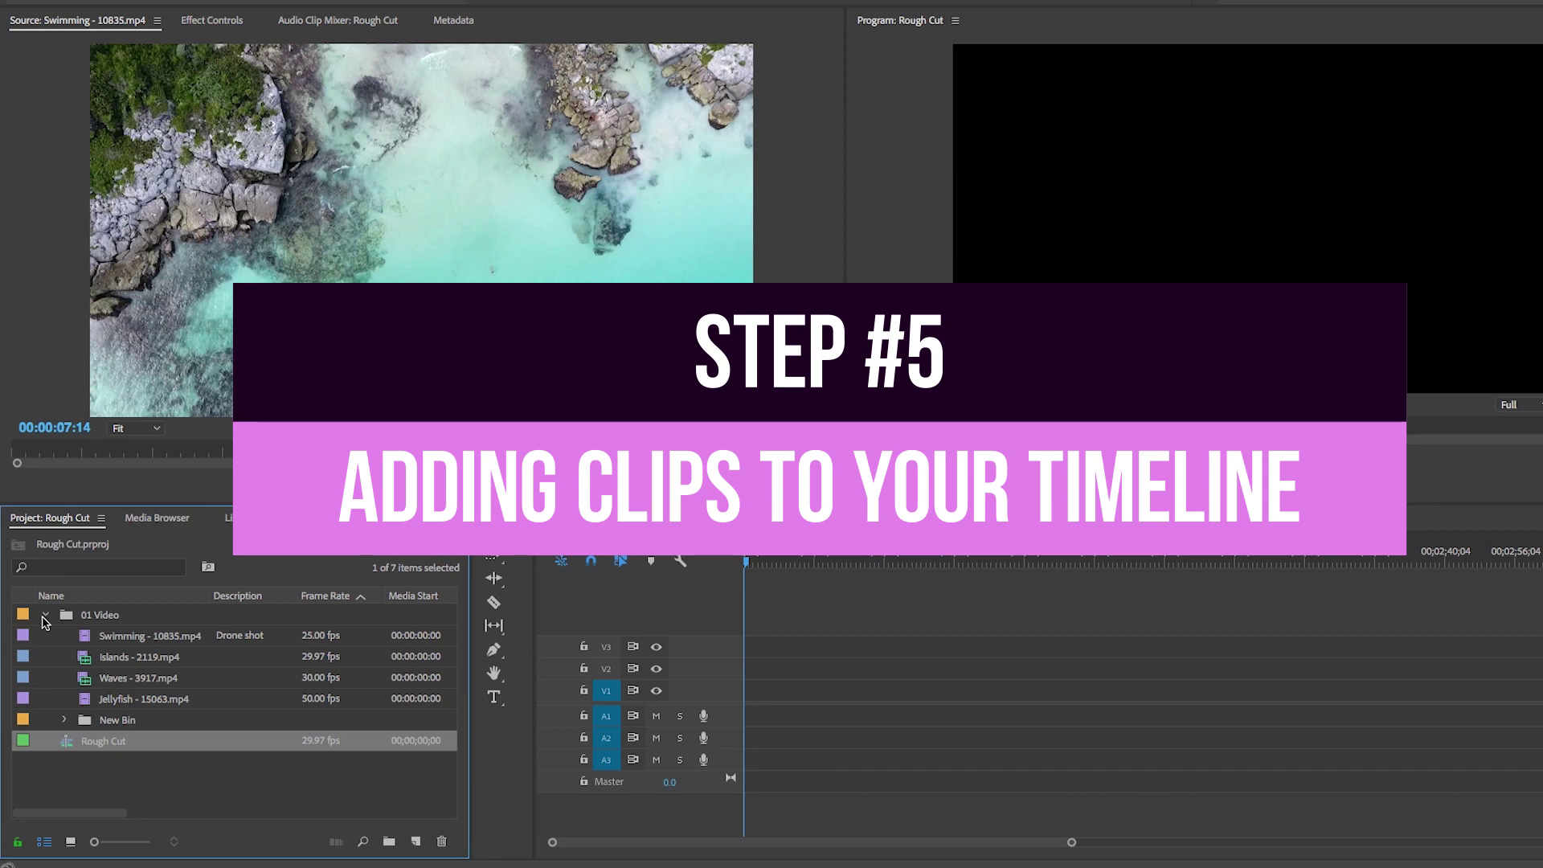
left_click(87, 636)
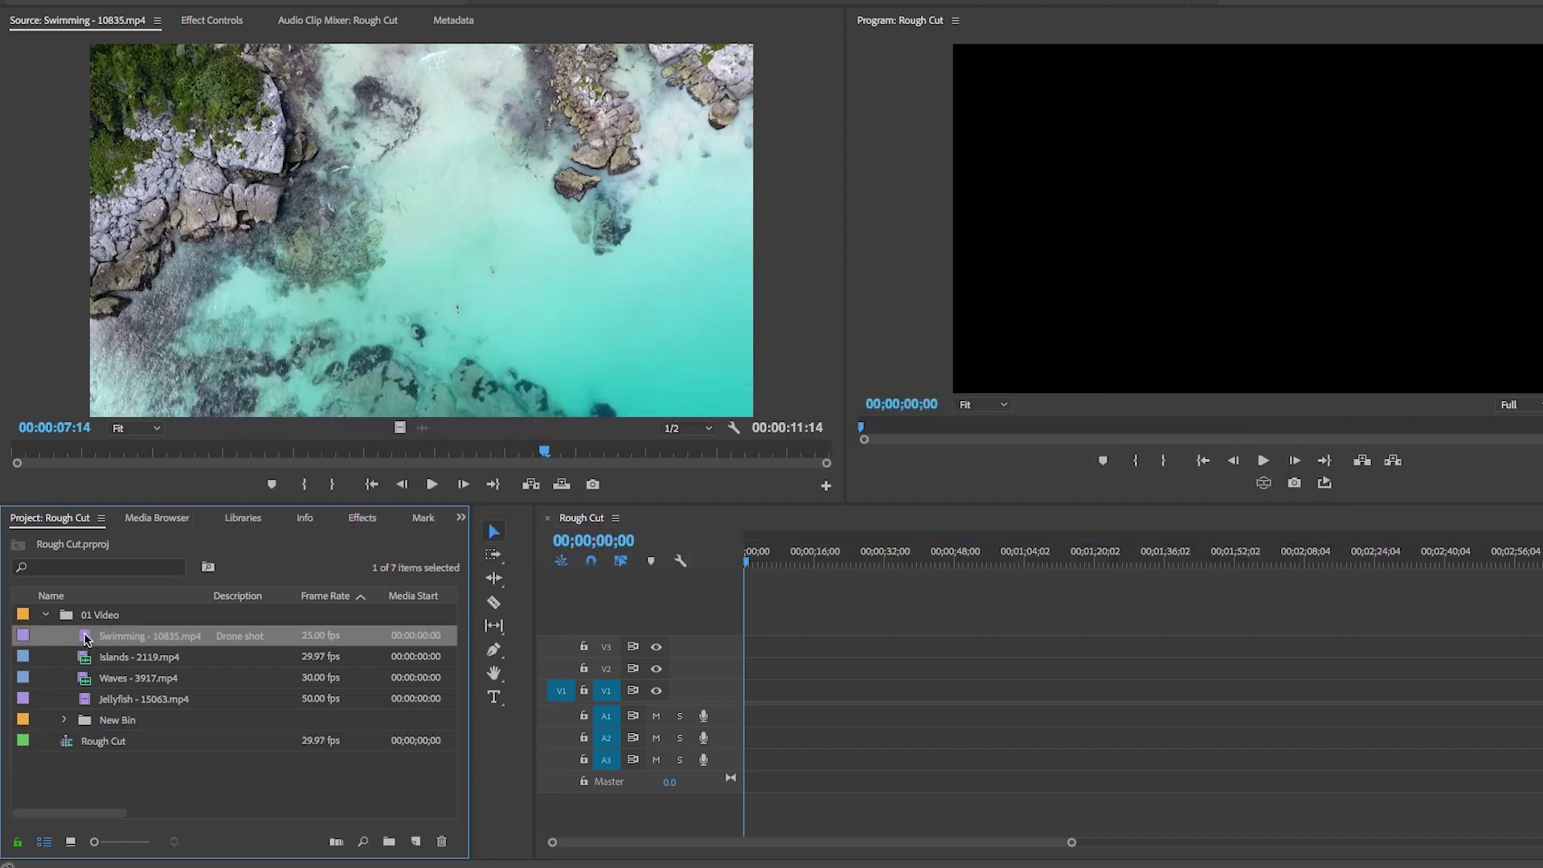
double_click(87, 637)
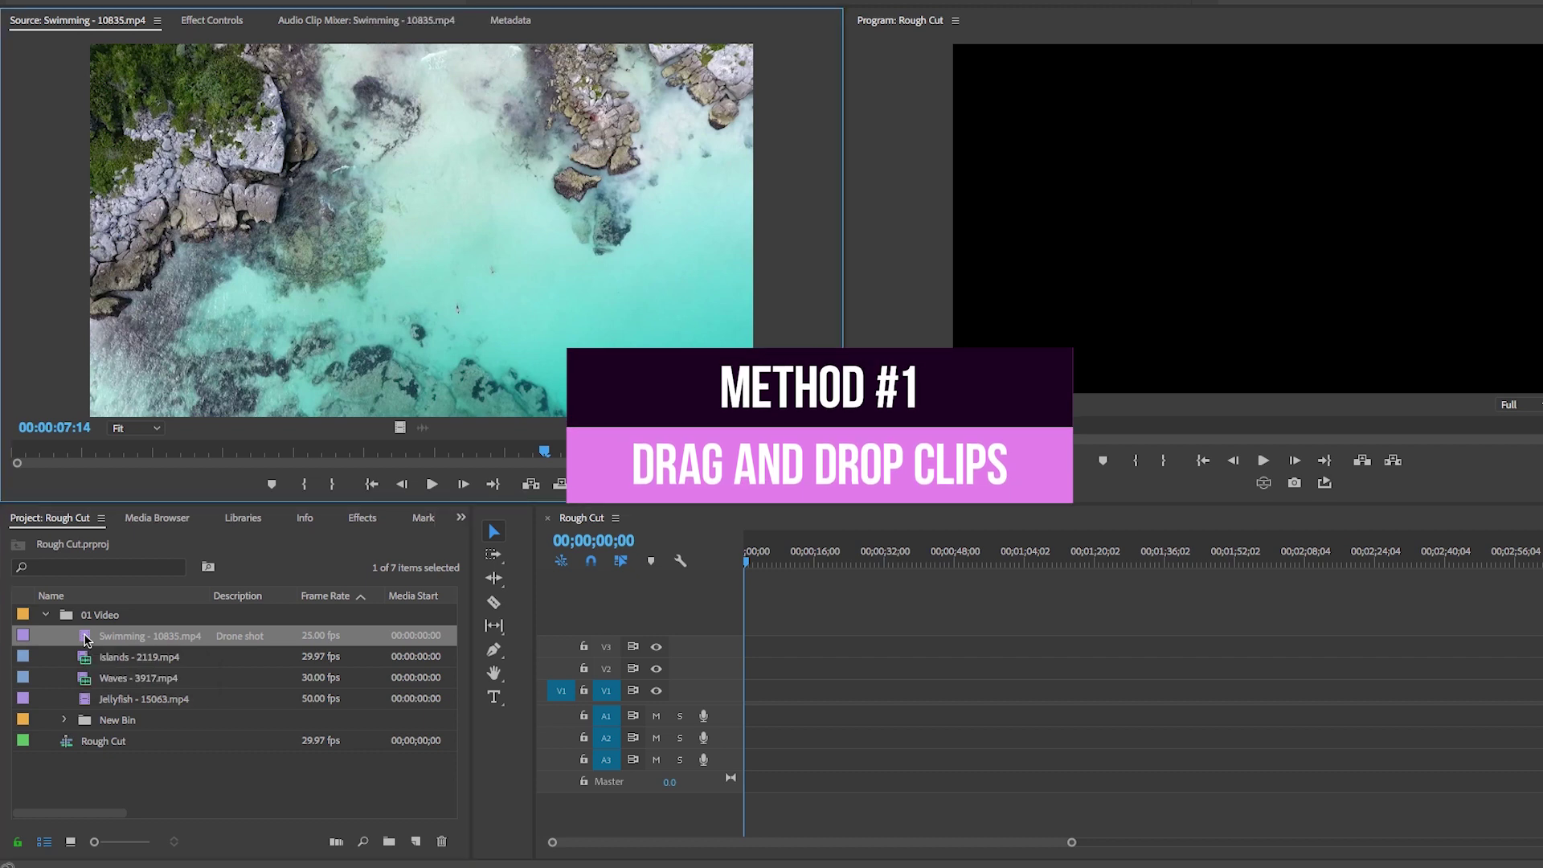
left_click(85, 660)
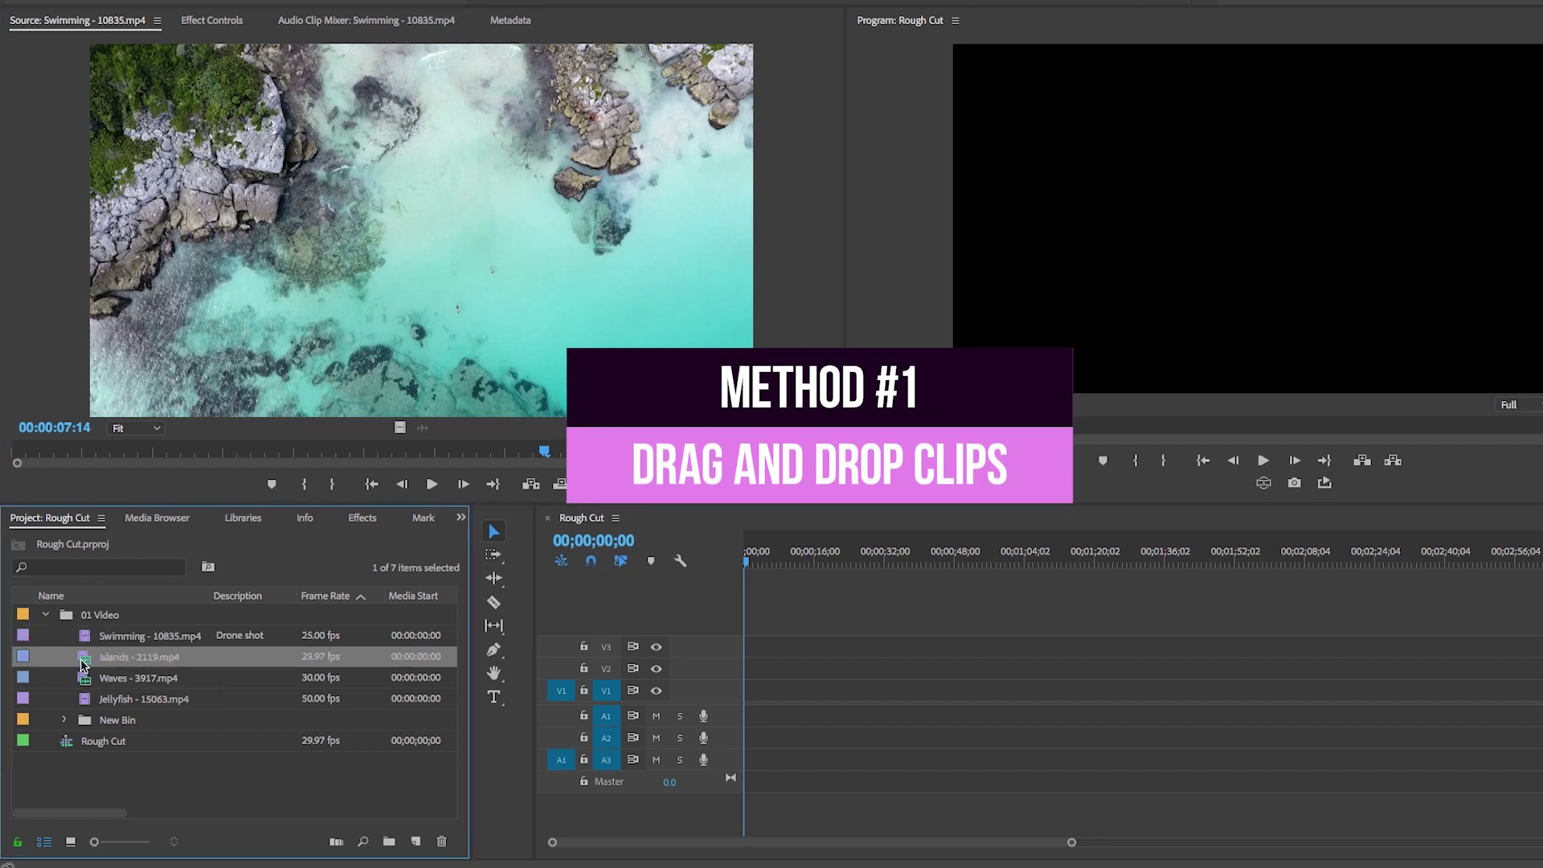
left_click_drag(84, 664, 745, 717)
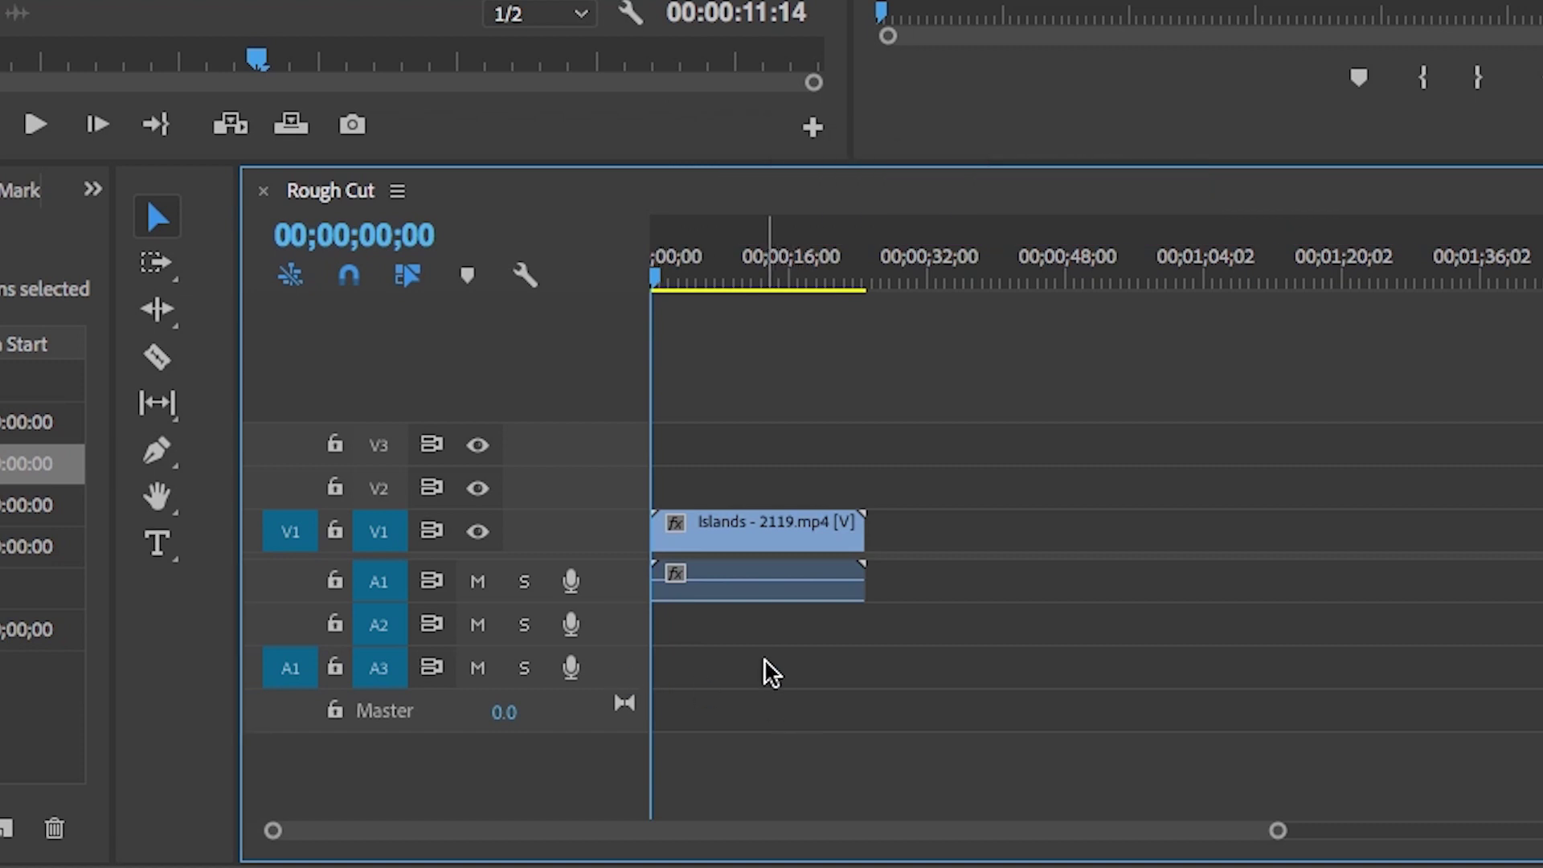
- Play back the Islands clip in the Rough Cut sequence
left_click(750, 593)
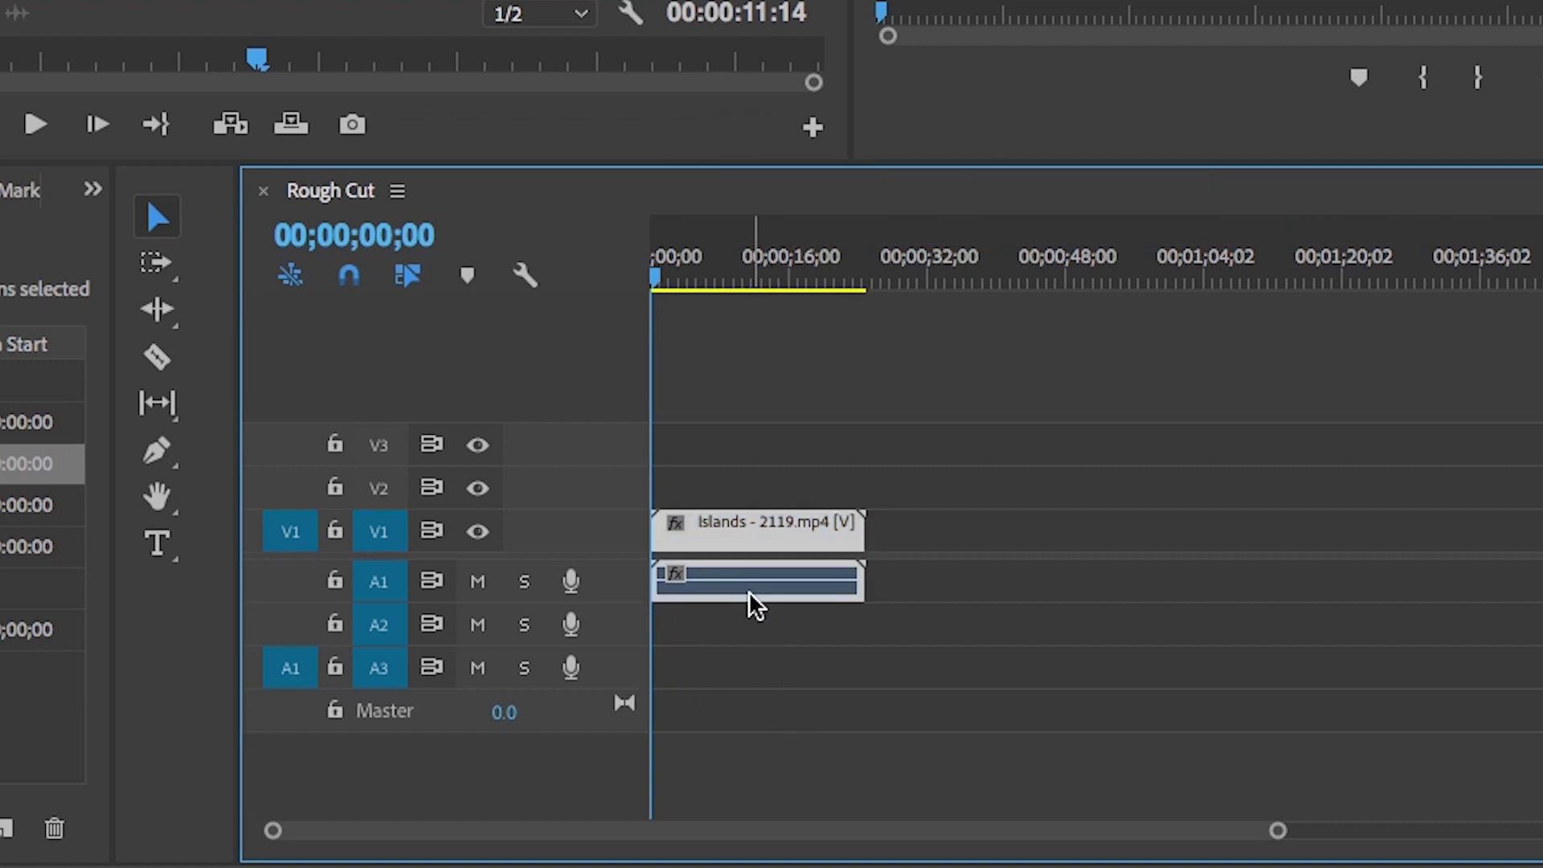
mouse_move(729, 575)
key("space")
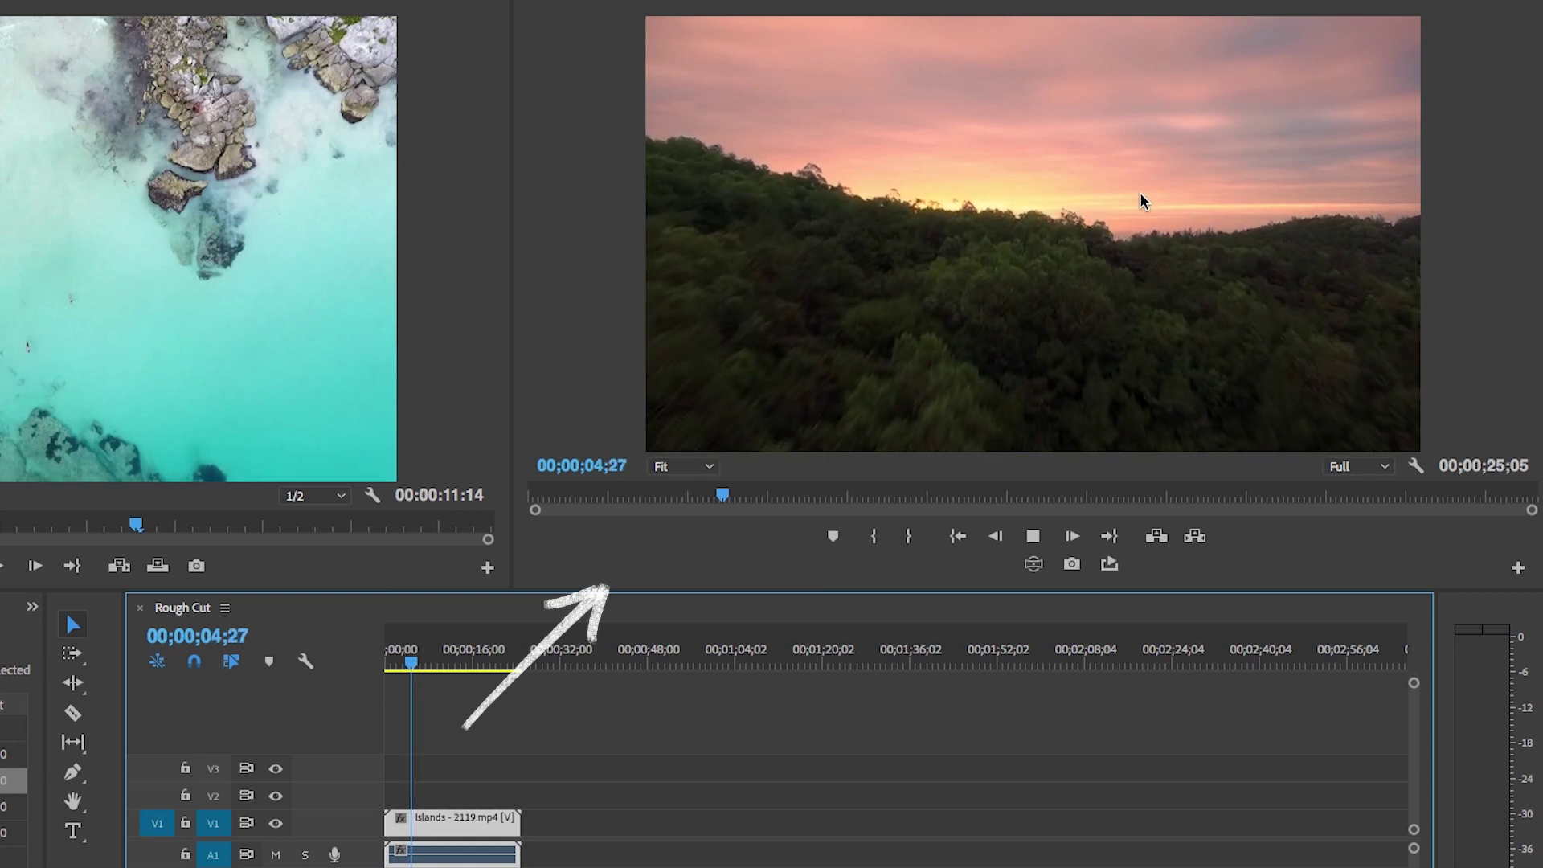
key("space")
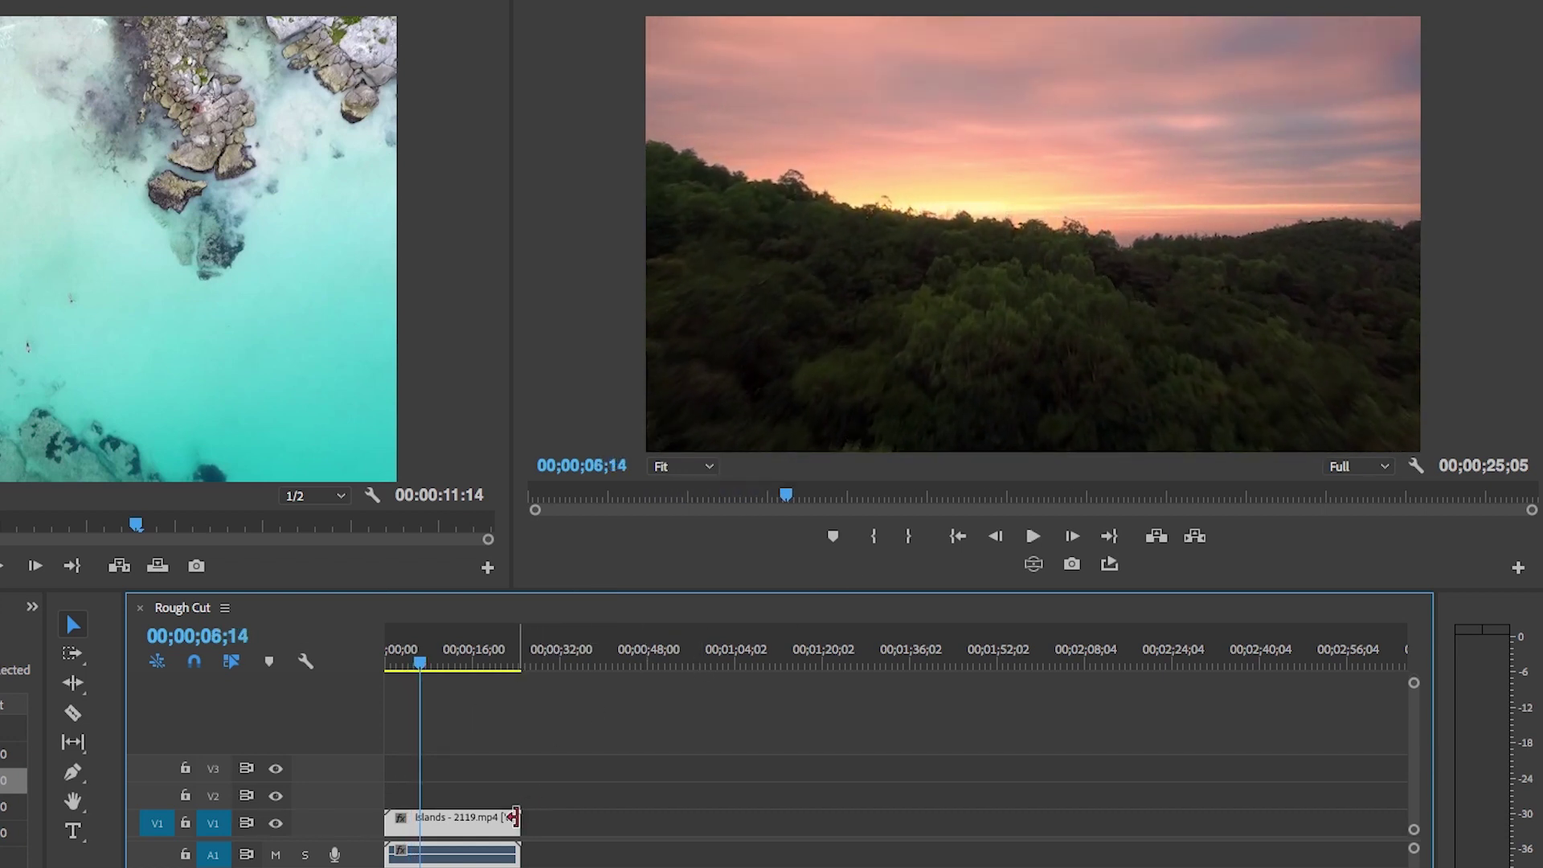
- Unlink the Islands clip's audio from its video and delete the A1 audio
left_click(770, 529)
left_click(646, 527)
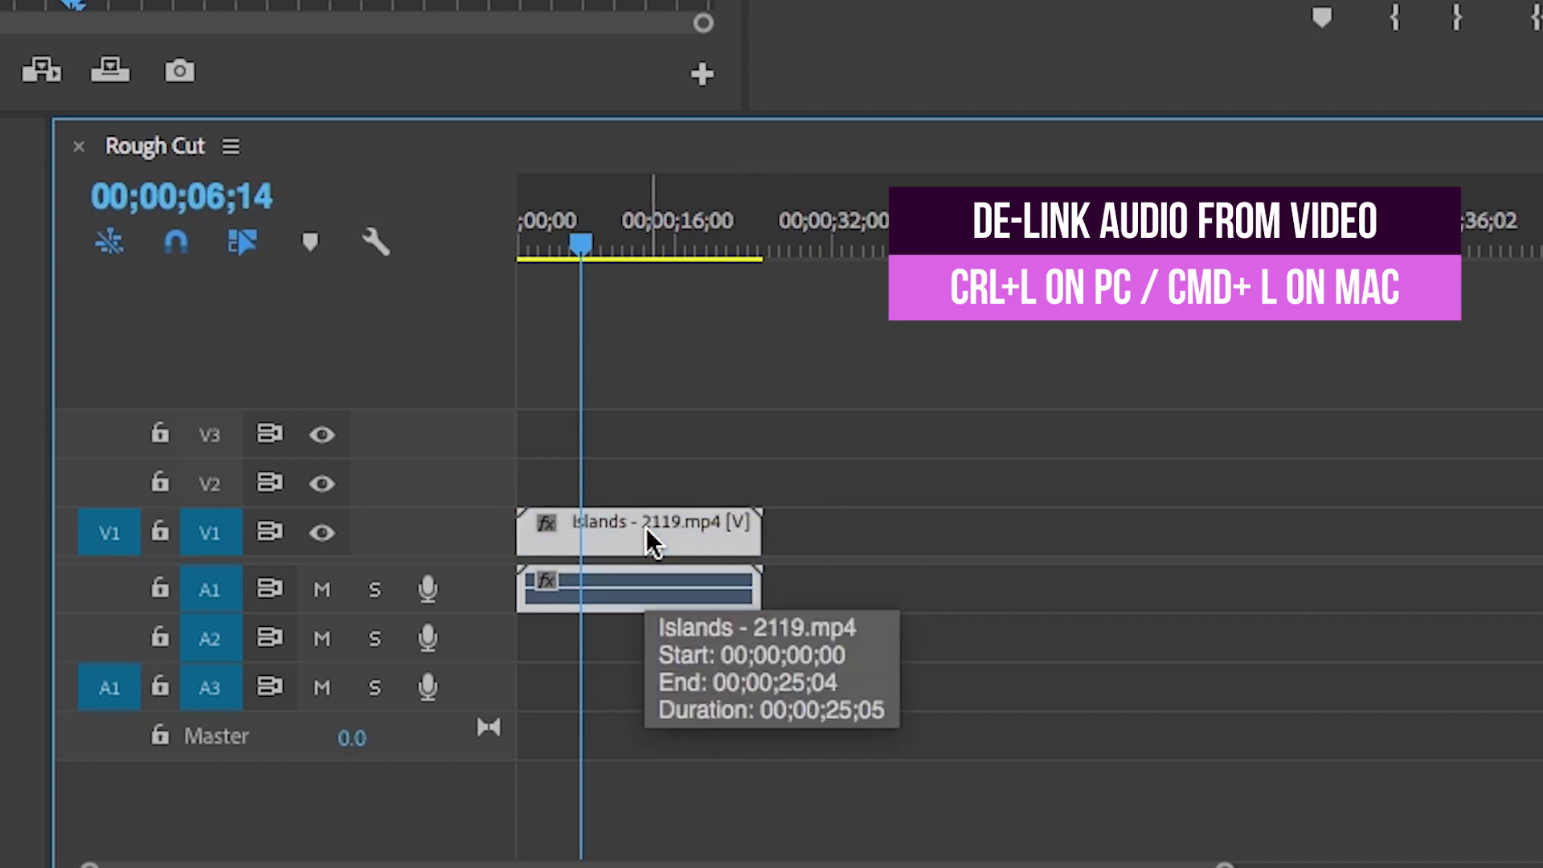
key("ctrl+l")
left_click(658, 572)
left_click(665, 528)
left_click(732, 579)
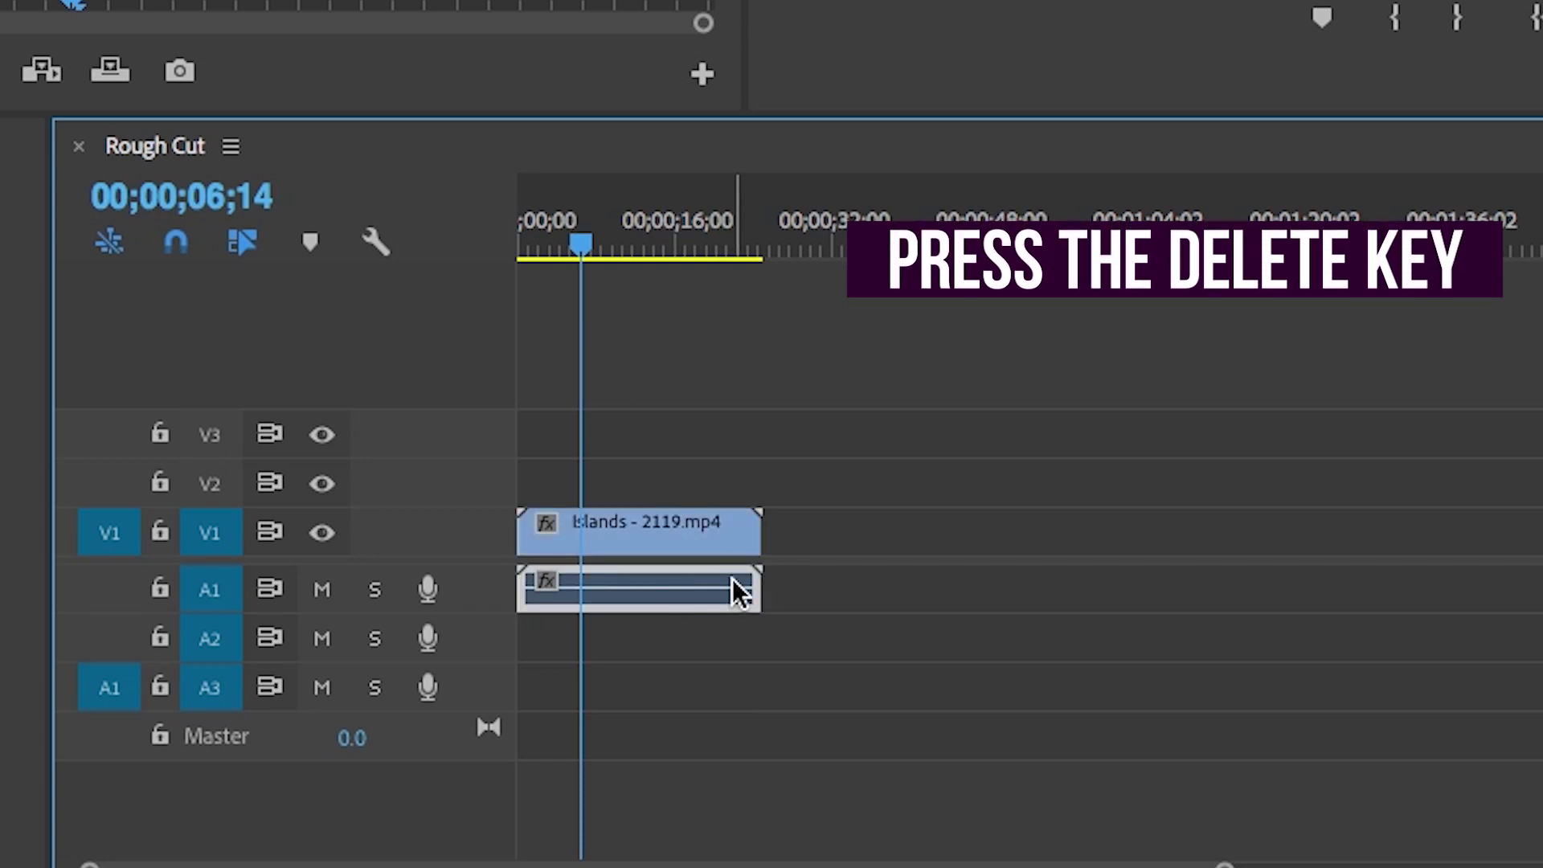
key("Delete")
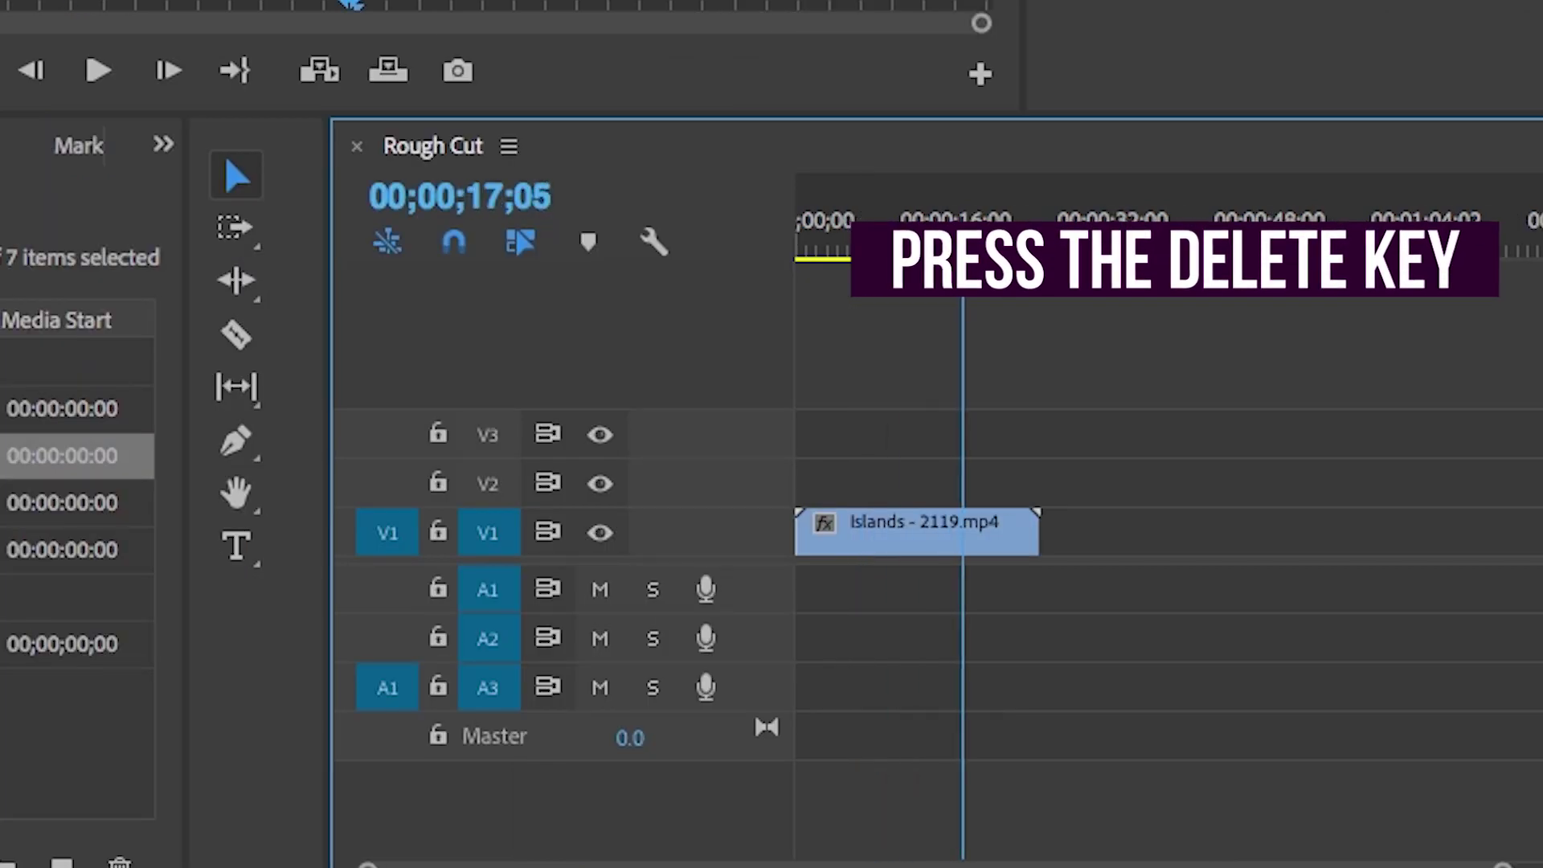
left_click_drag(876, 246, 913, 251)
- Razor the Islands clip at 00;00;11;24, delete the opening piece, and move the rest to the start
left_click(944, 543)
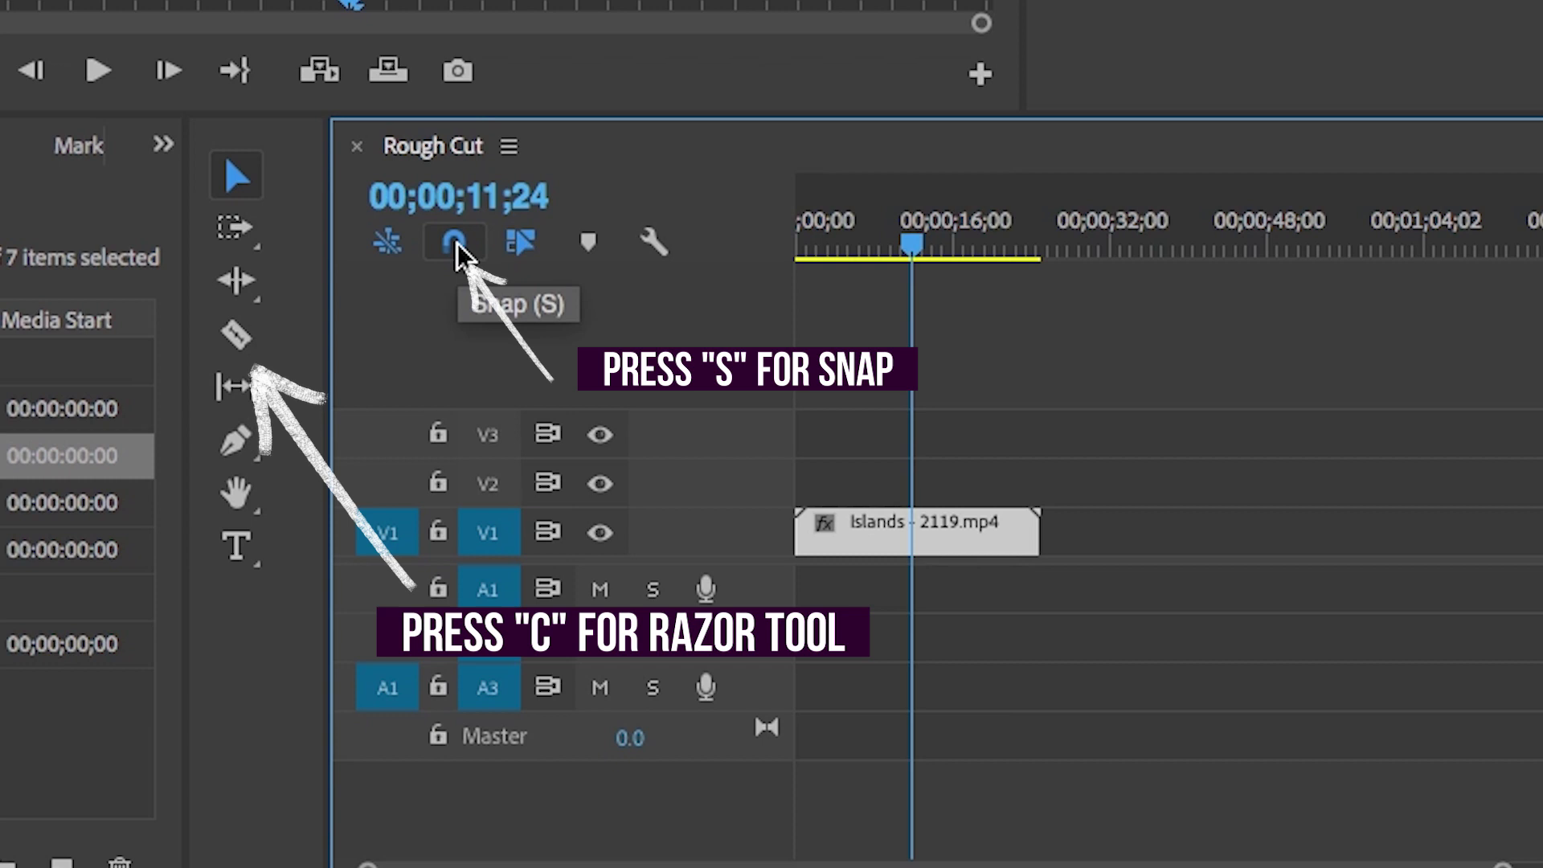
left_click(238, 344)
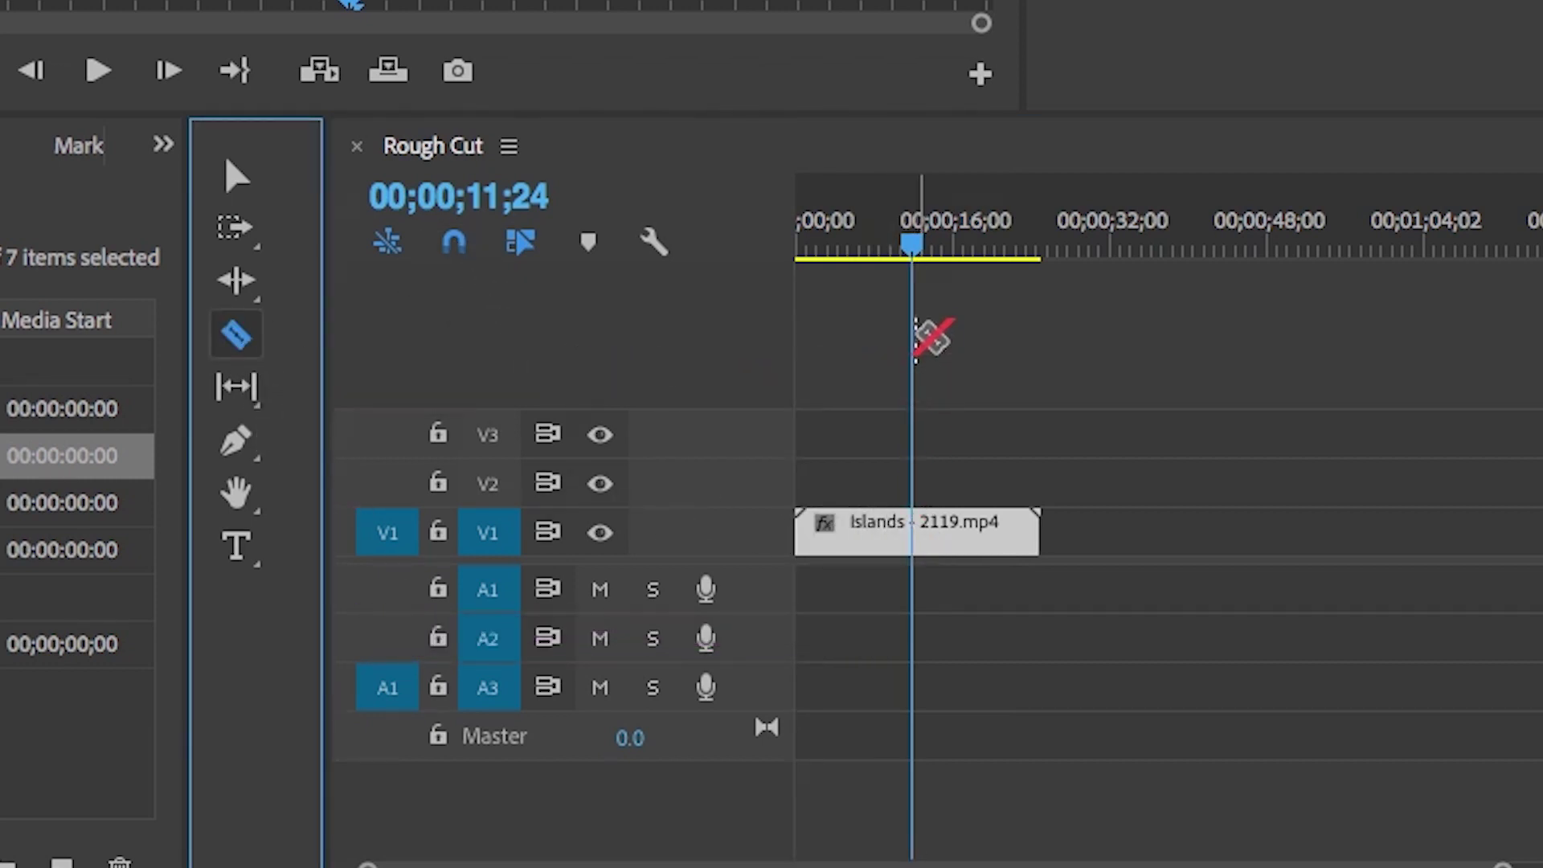
left_click(916, 539)
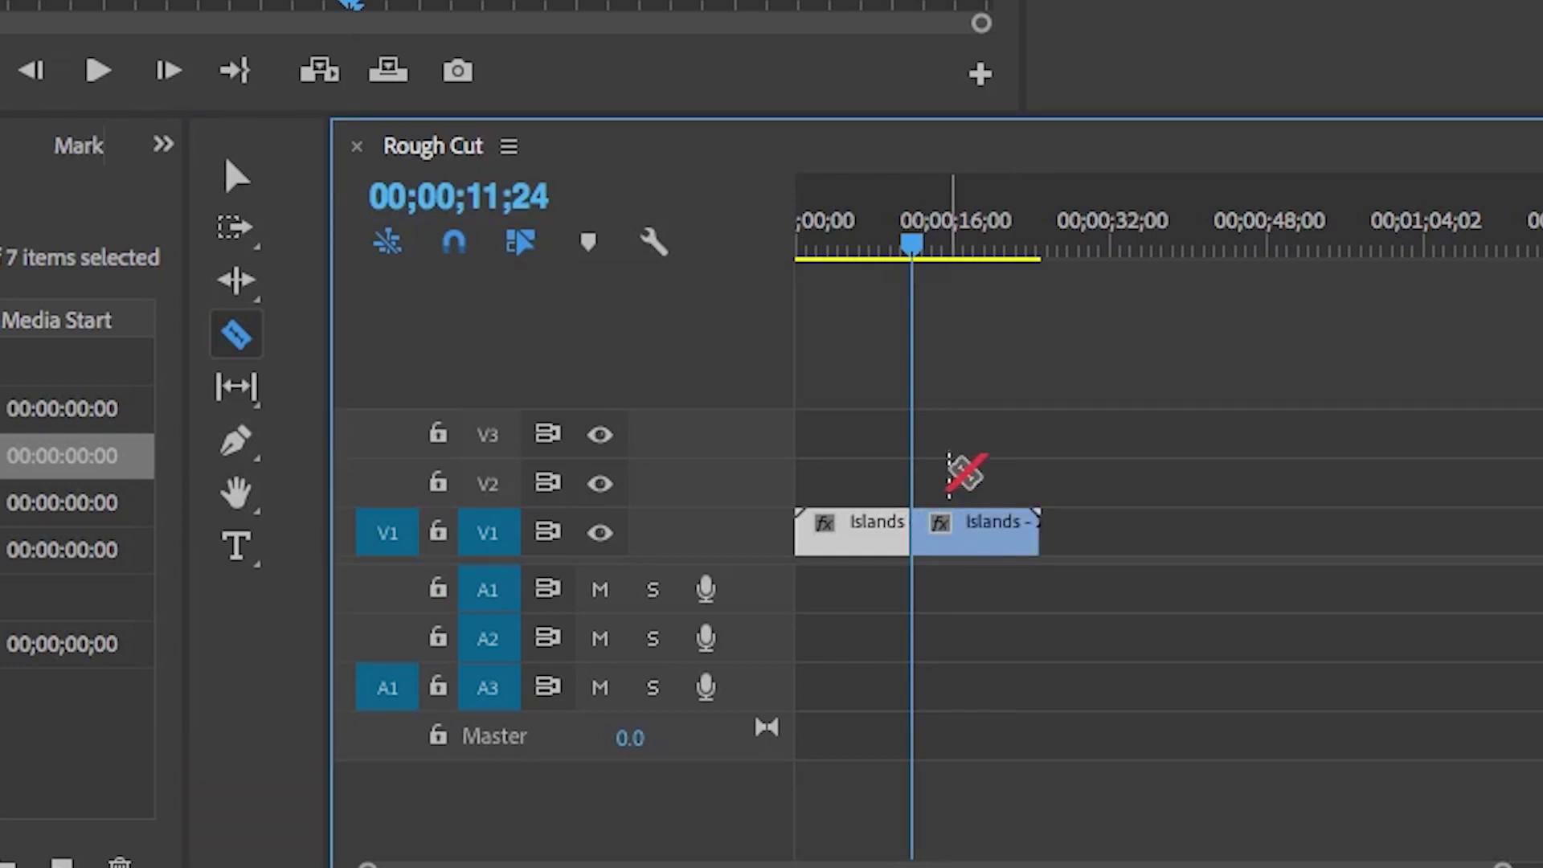
key("v")
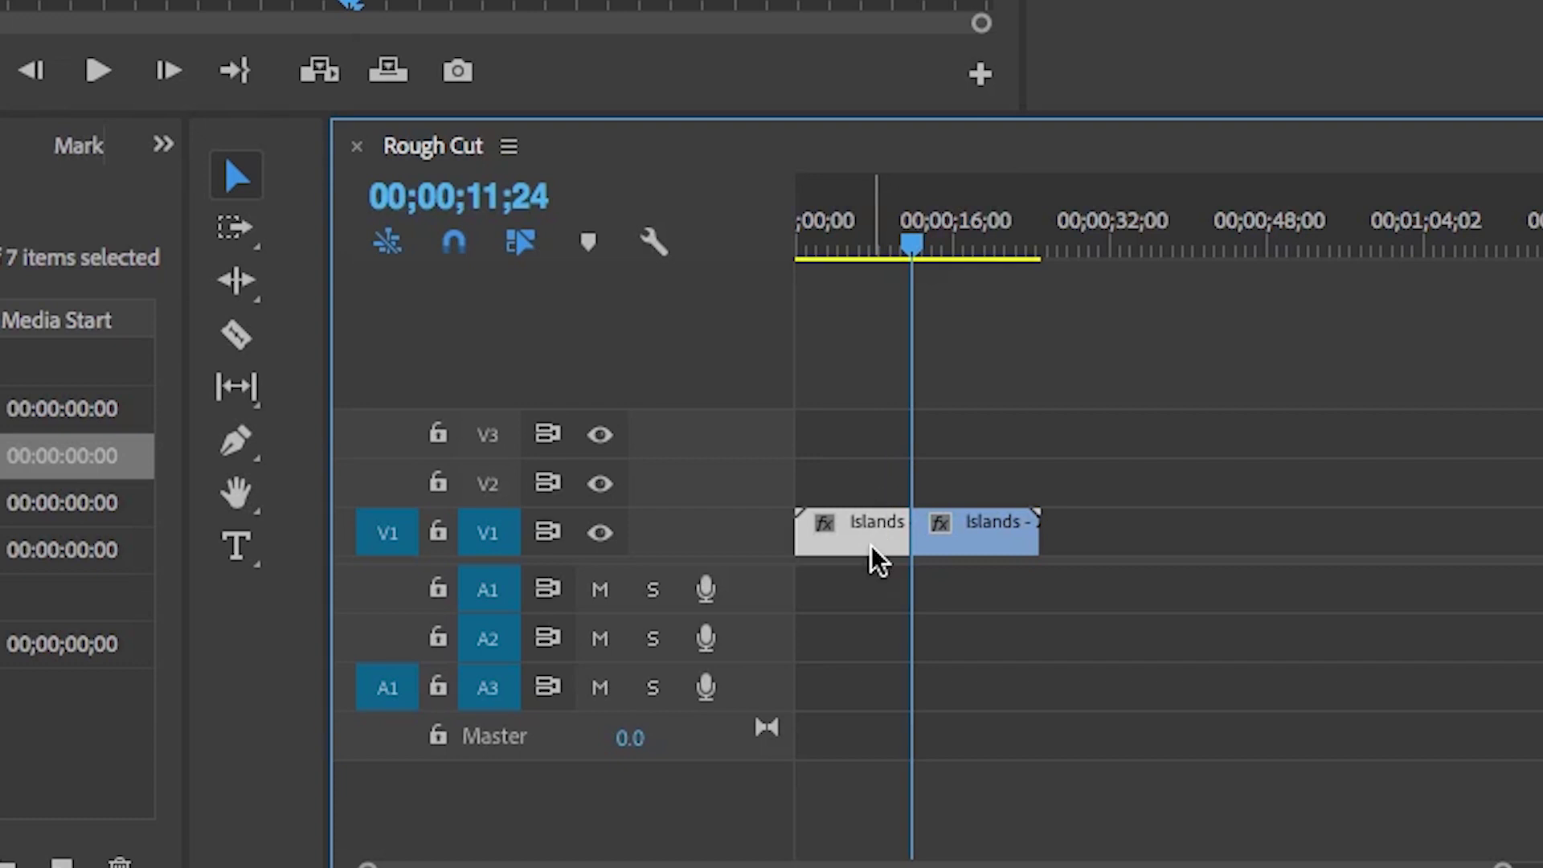
key("Delete")
left_click_drag(970, 547, 856, 546)
left_click(797, 244)
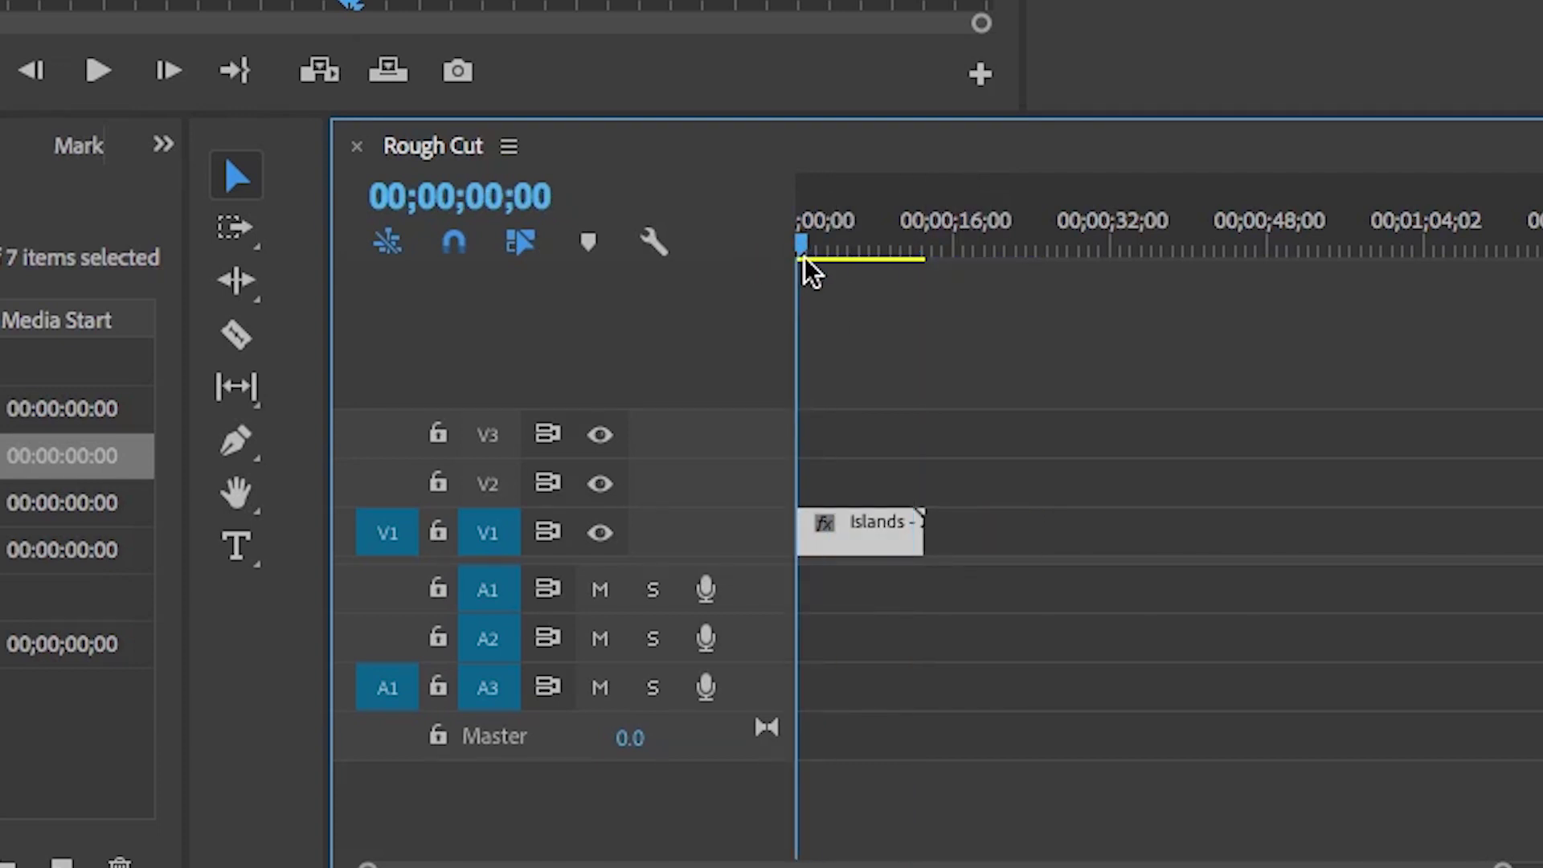
key("shift+4")
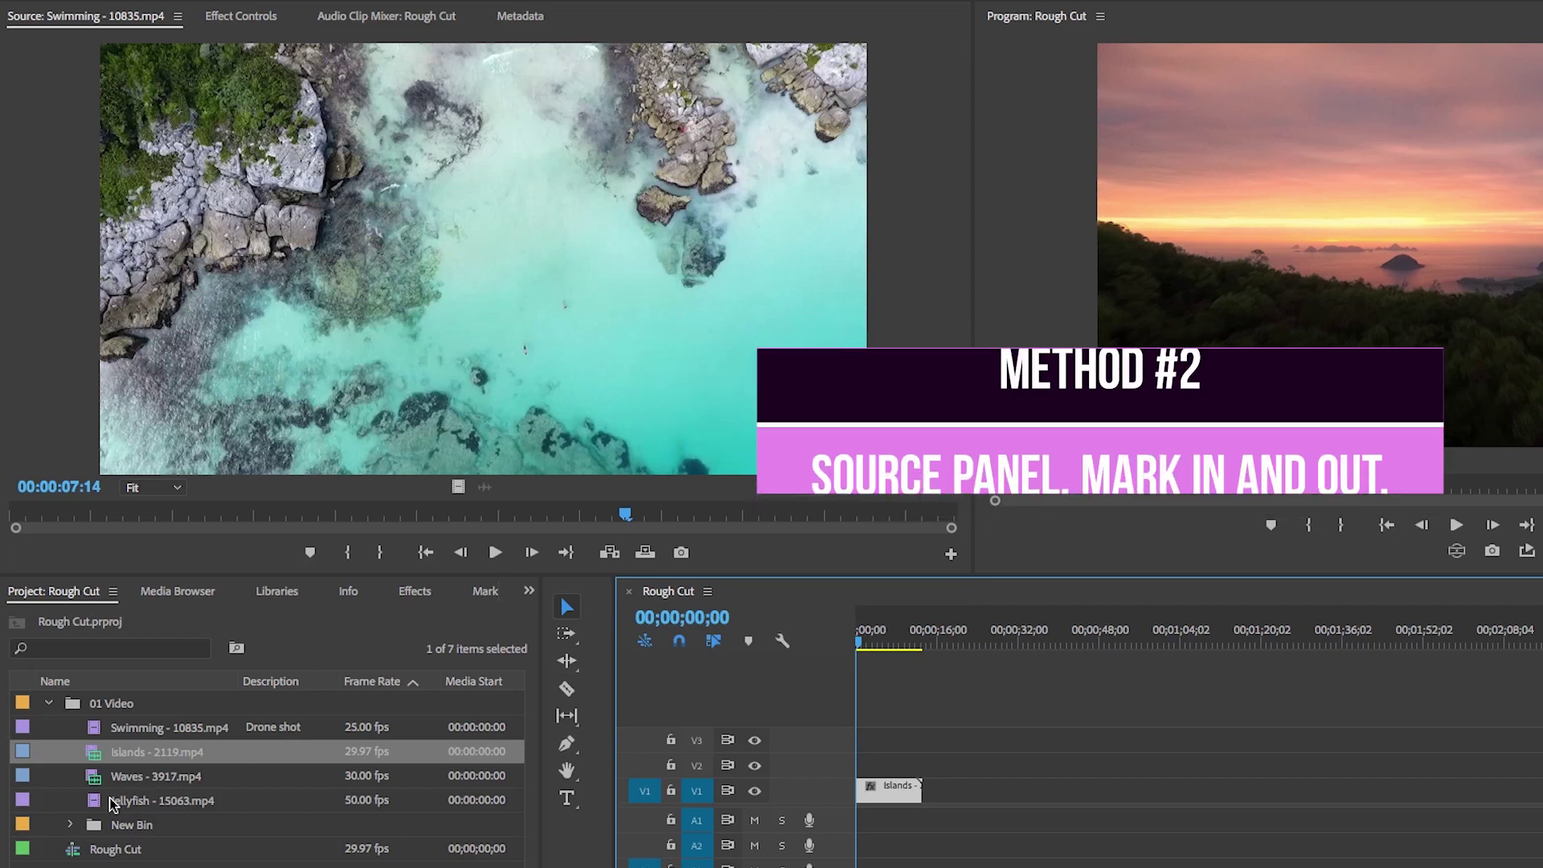
- Load Jellyfish - 15063.mp4 in the Source monitor and mark In, then Out at 00:00:09:37
left_click(103, 801)
left_click_drag(103, 802, 420, 543)
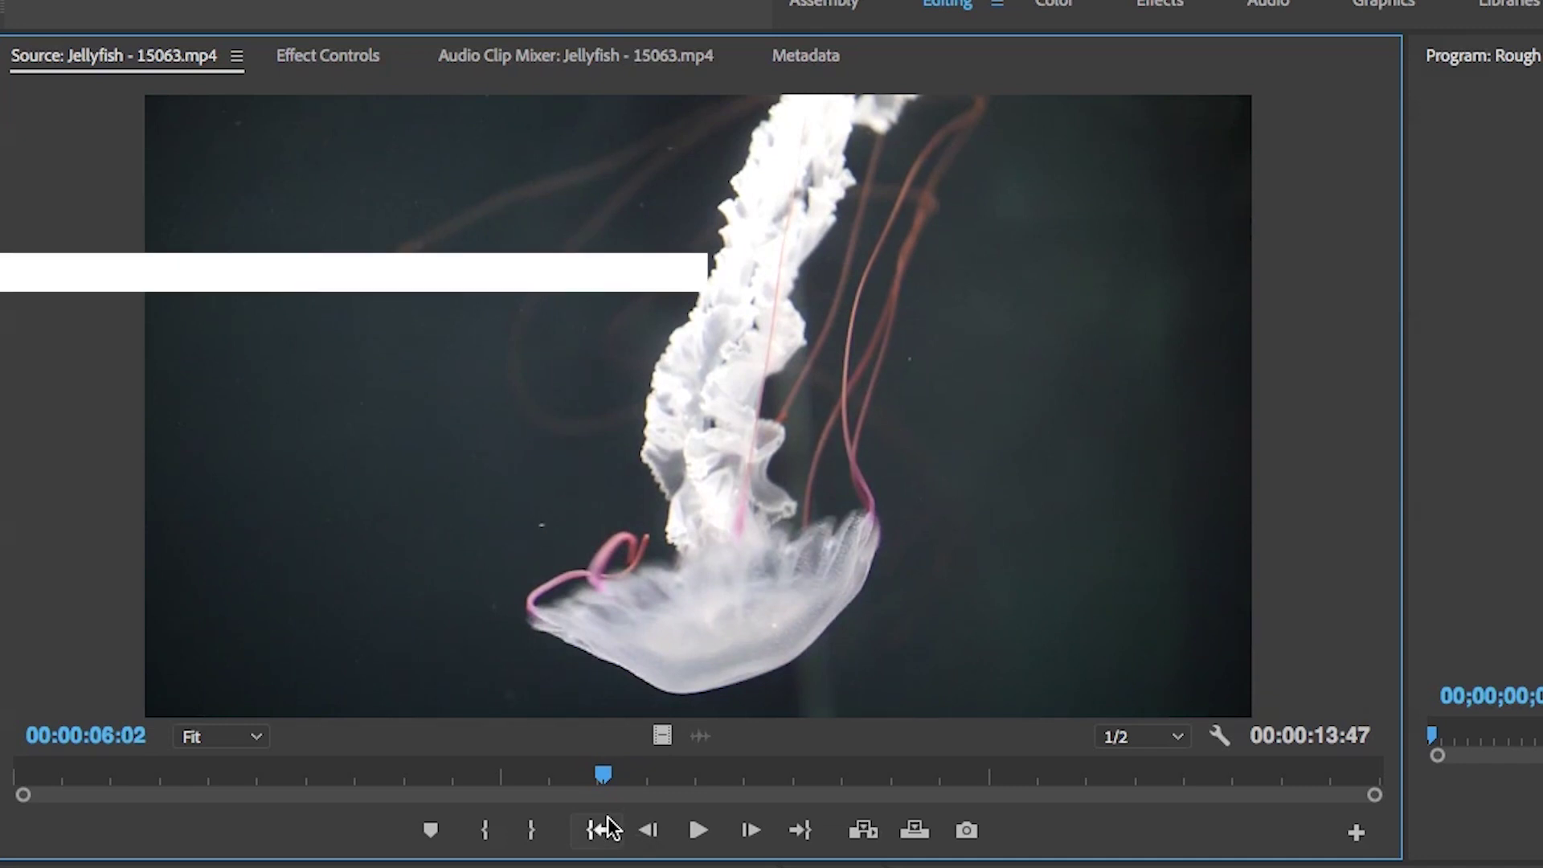
key("i")
key("space")
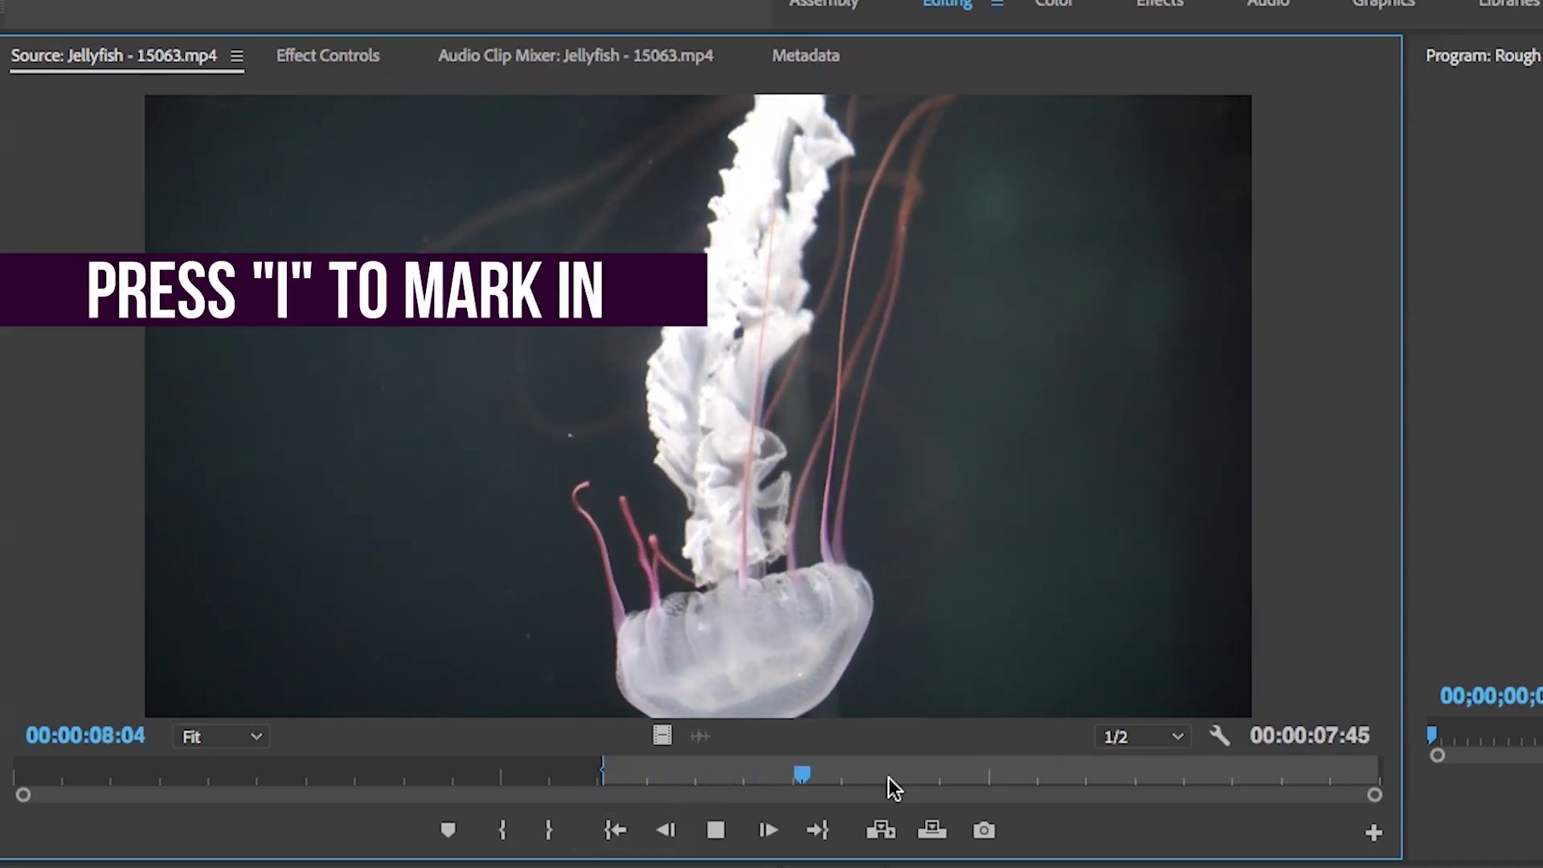
key("space")
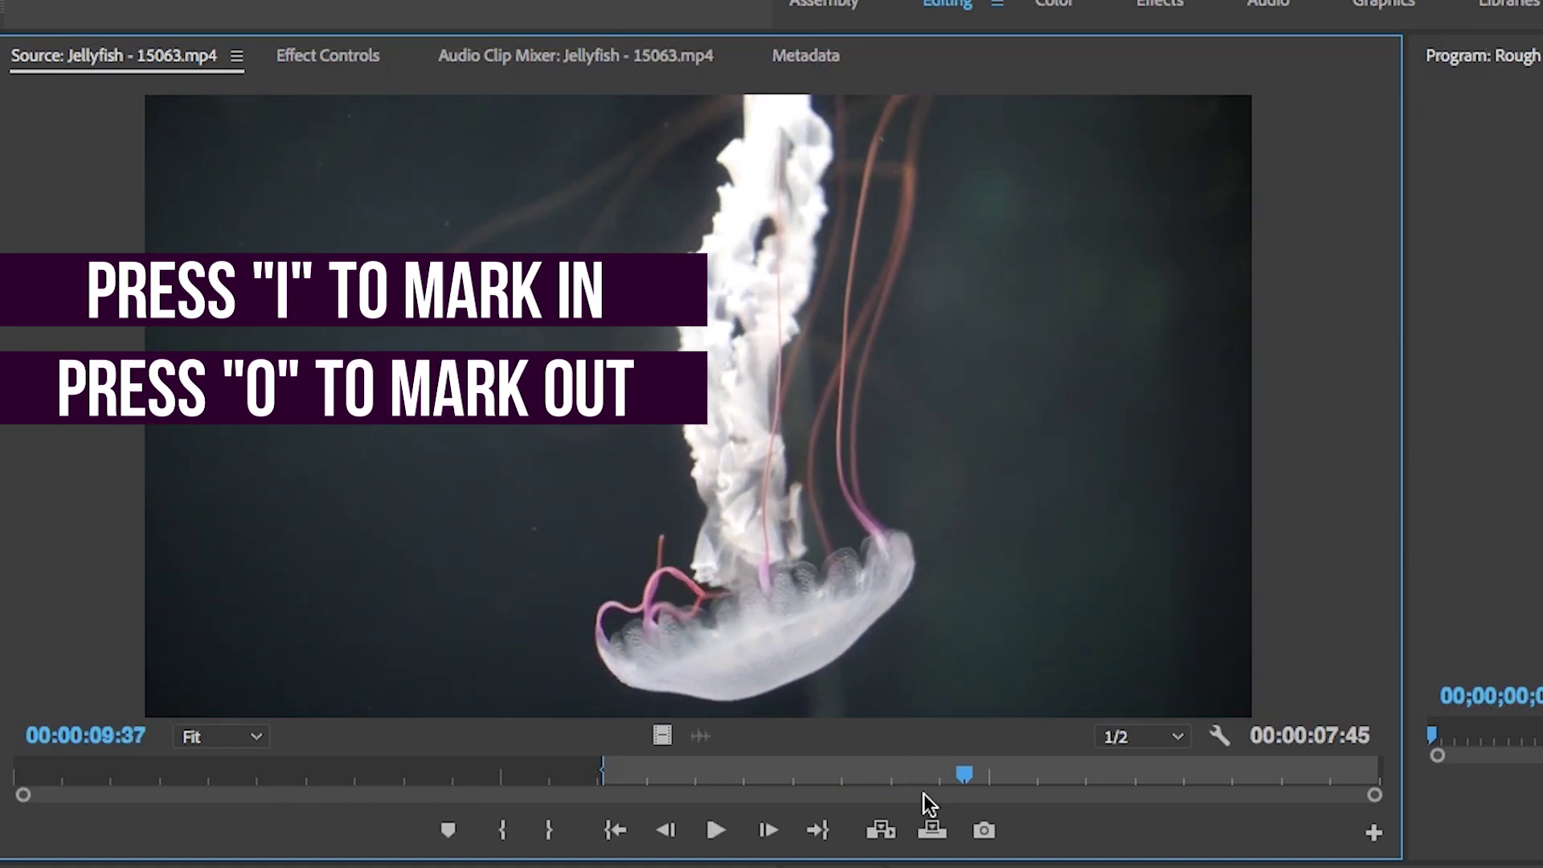
key("o")
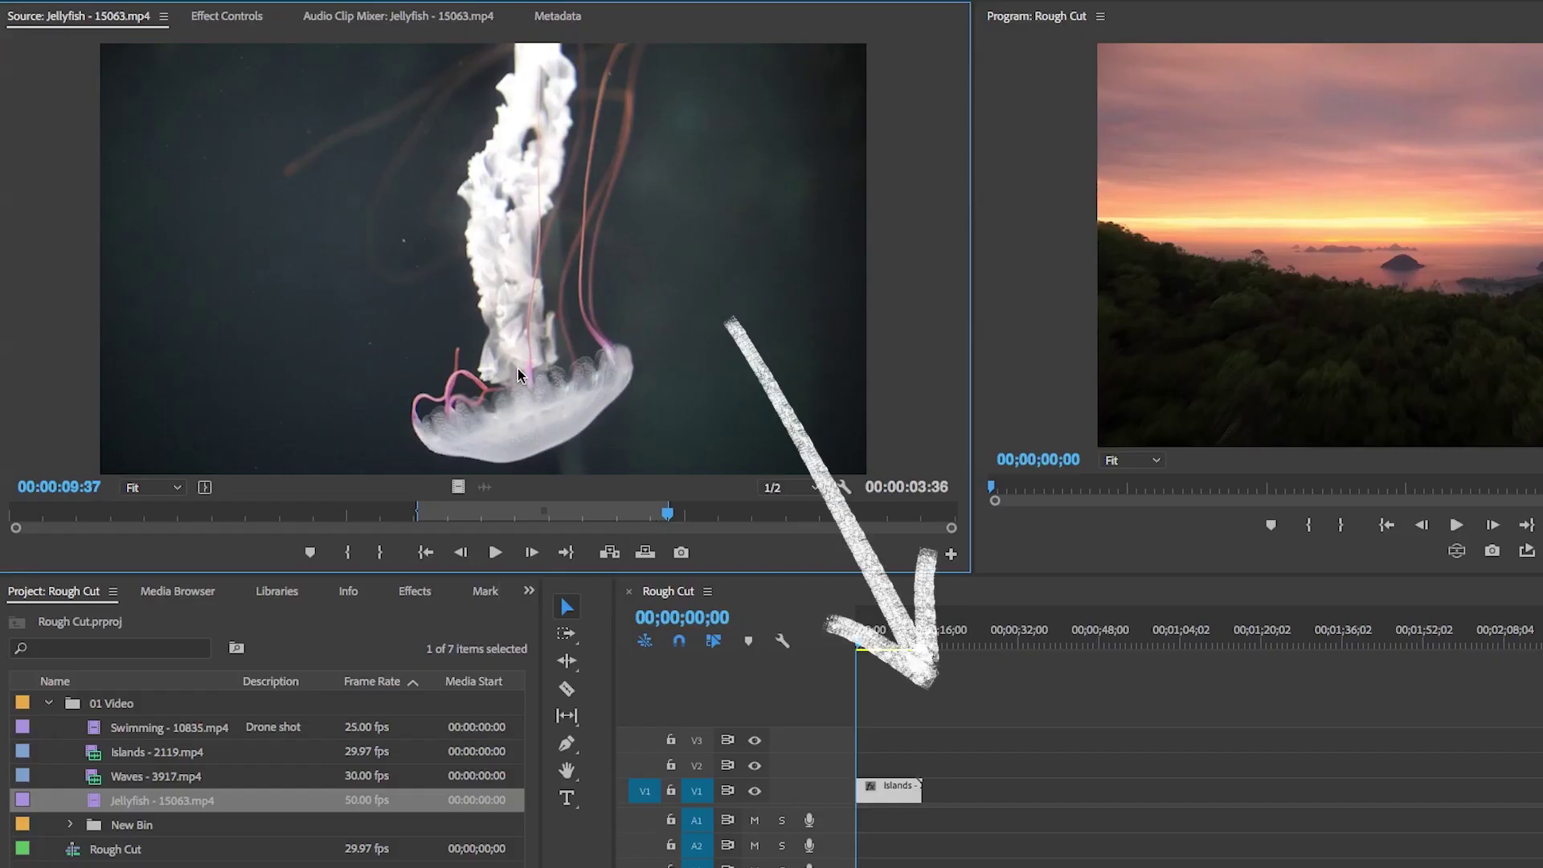
left_click_drag(747, 575, 1514, 867)
- Place the Jellyfish range after Islands on V1, followed by Waves - 3917.mp4
left_click_drag(1047, 733, 935, 804)
left_click(93, 785)
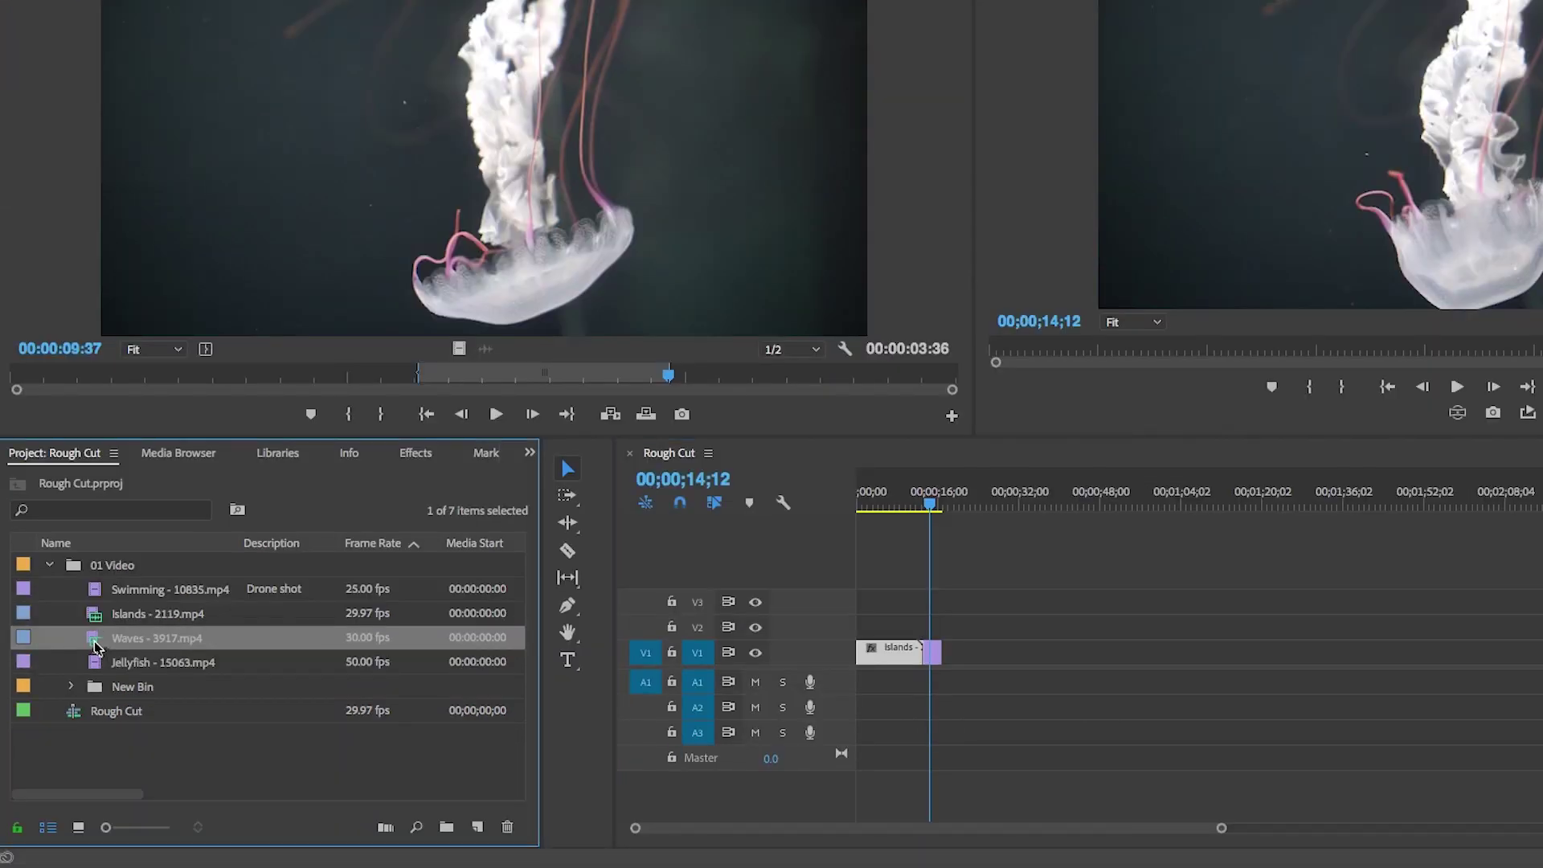
left_click_drag(94, 645, 980, 685)
- Trim the Waves clip's end to the playhead and the Islands clip to end at 09;24
left_click_drag(950, 505, 983, 506)
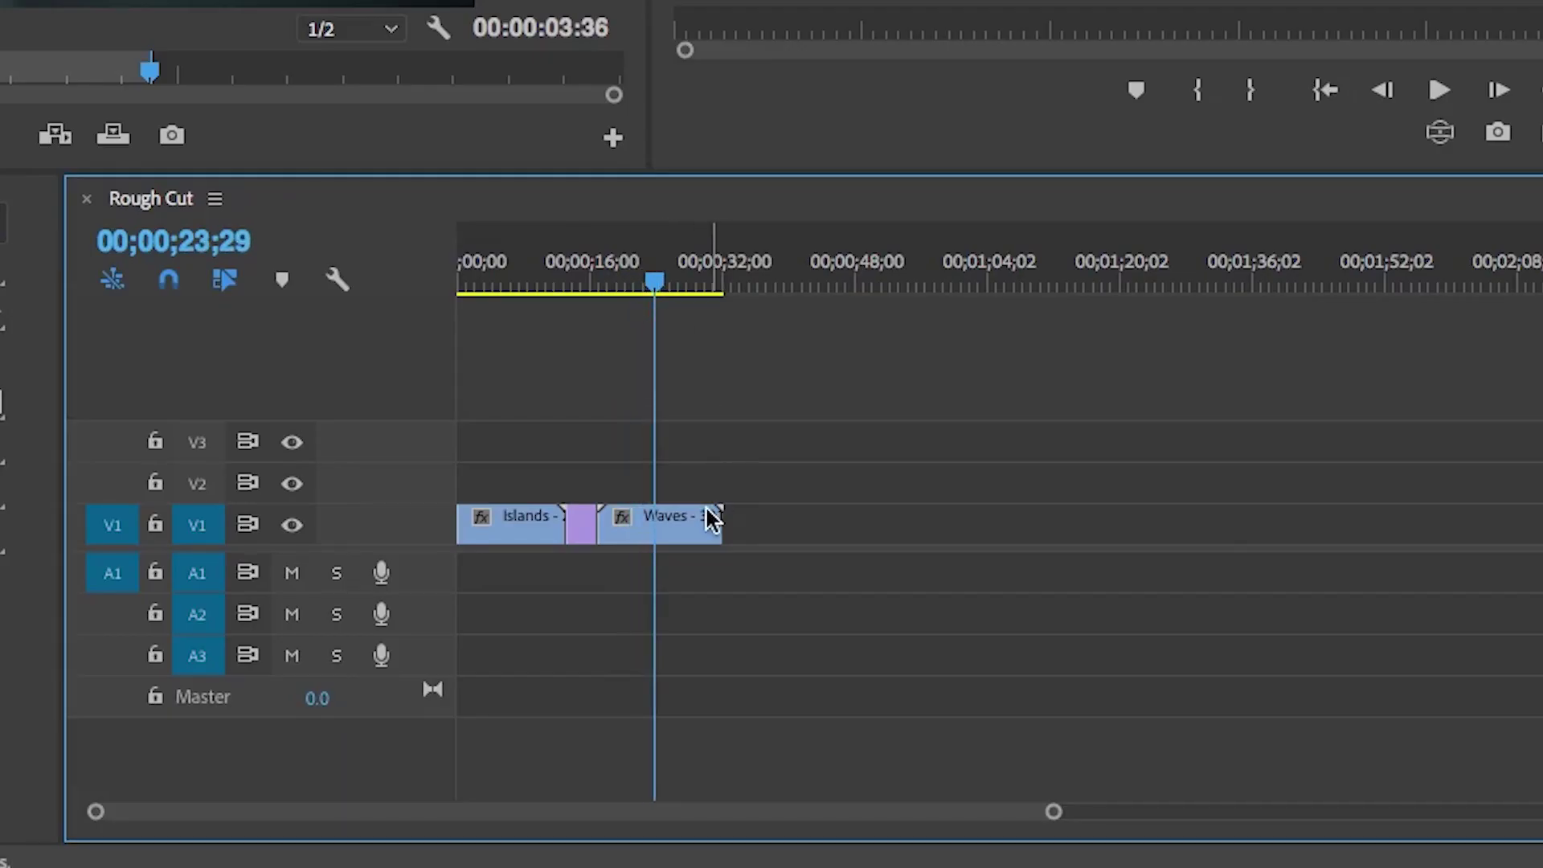
left_click_drag(708, 520, 651, 524)
left_click(526, 278)
key("End")
left_click_drag(529, 273, 540, 288)
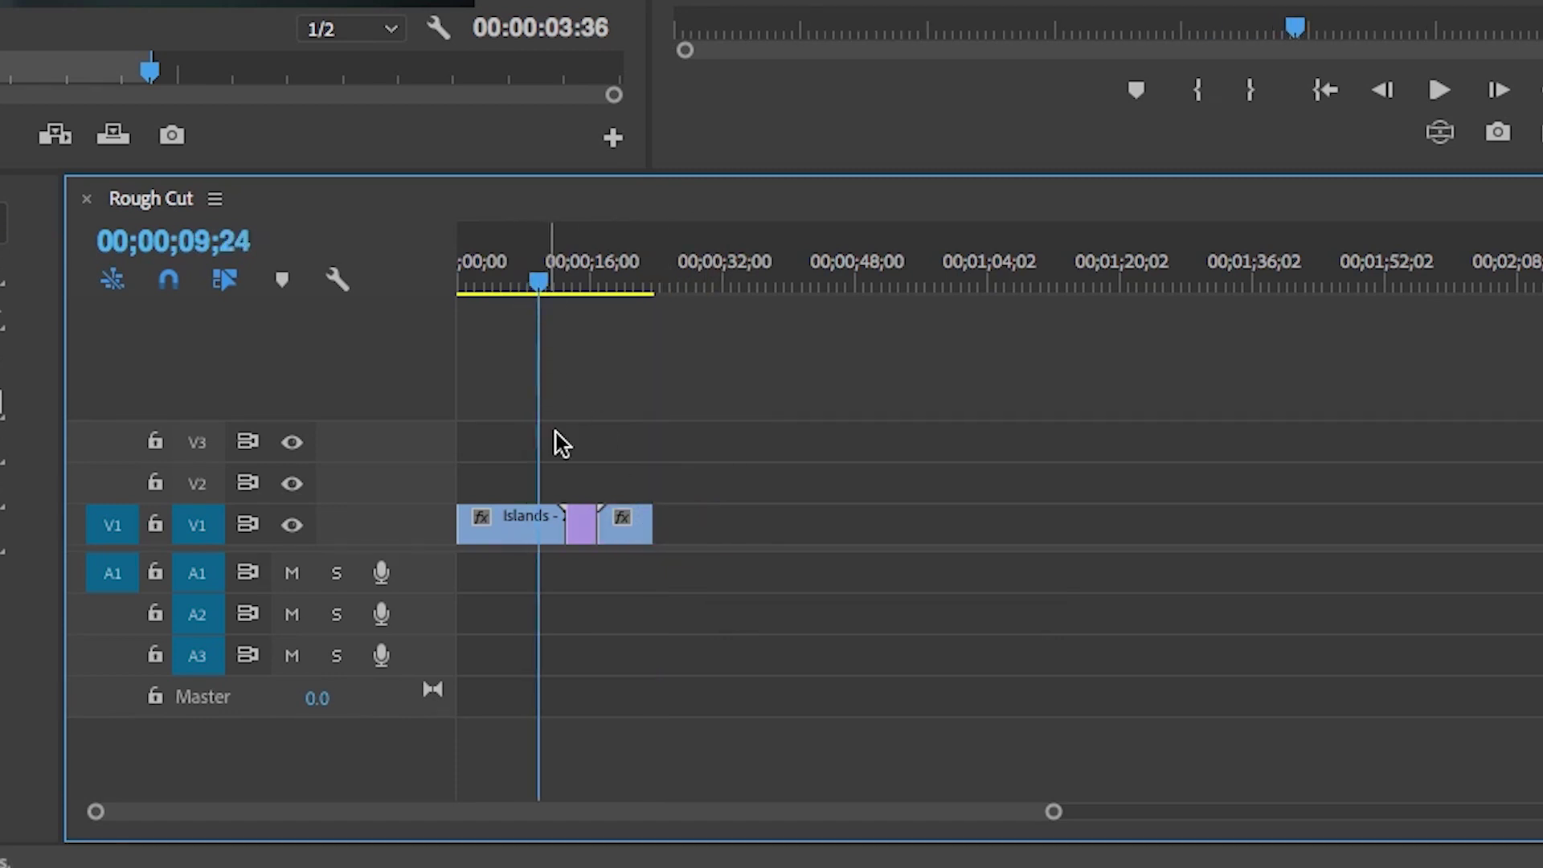
left_click_drag(561, 527, 538, 531)
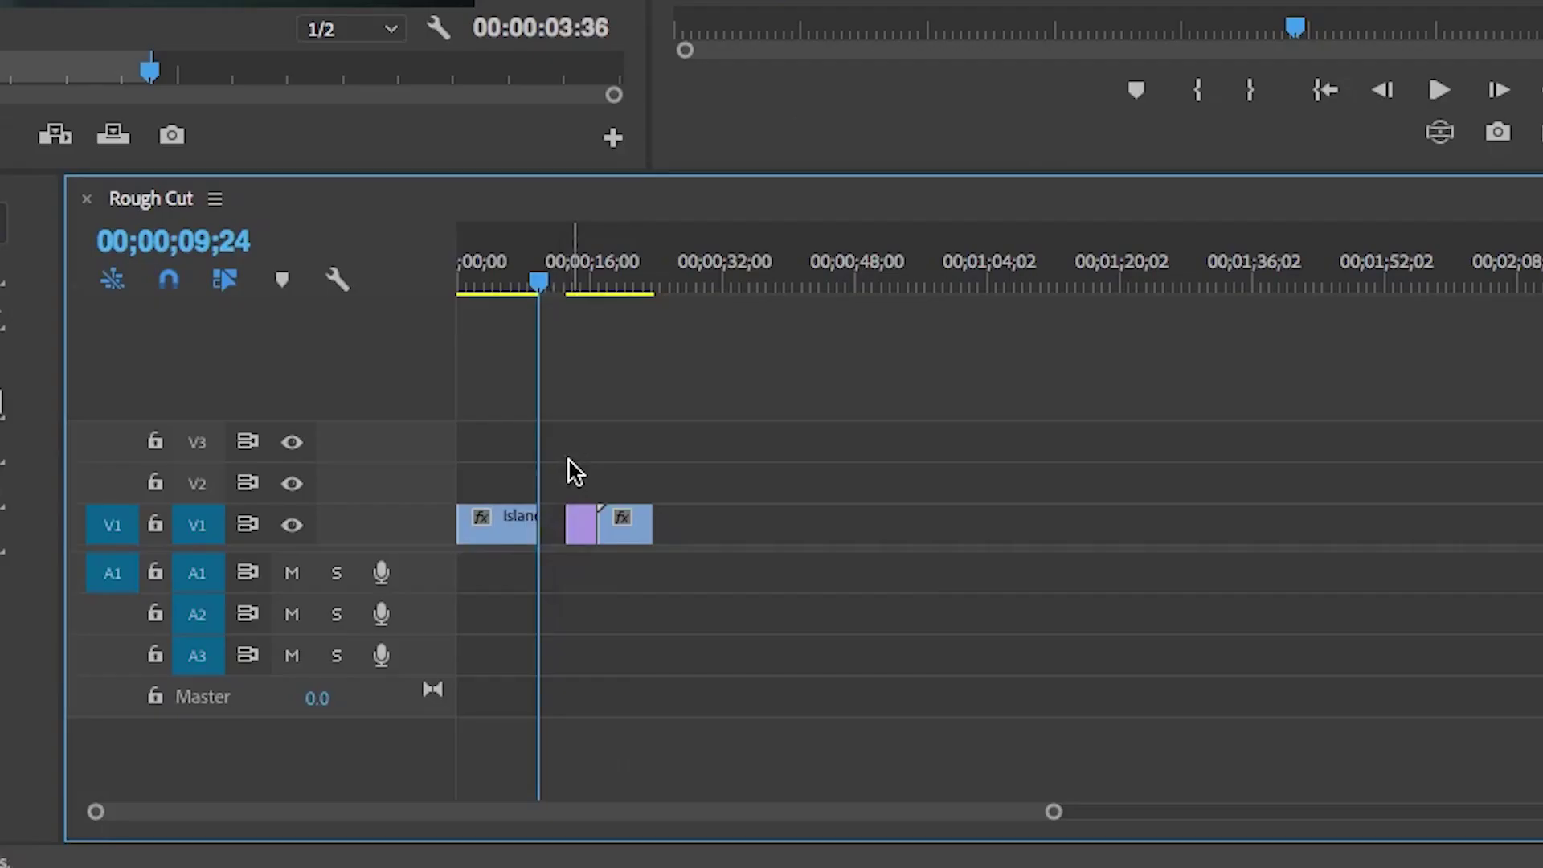
- Slide the Jellyfish and Waves clips left together to close the gap after Islands
left_click_drag(953, 644, 1033, 744)
left_click_drag(634, 538, 609, 535)
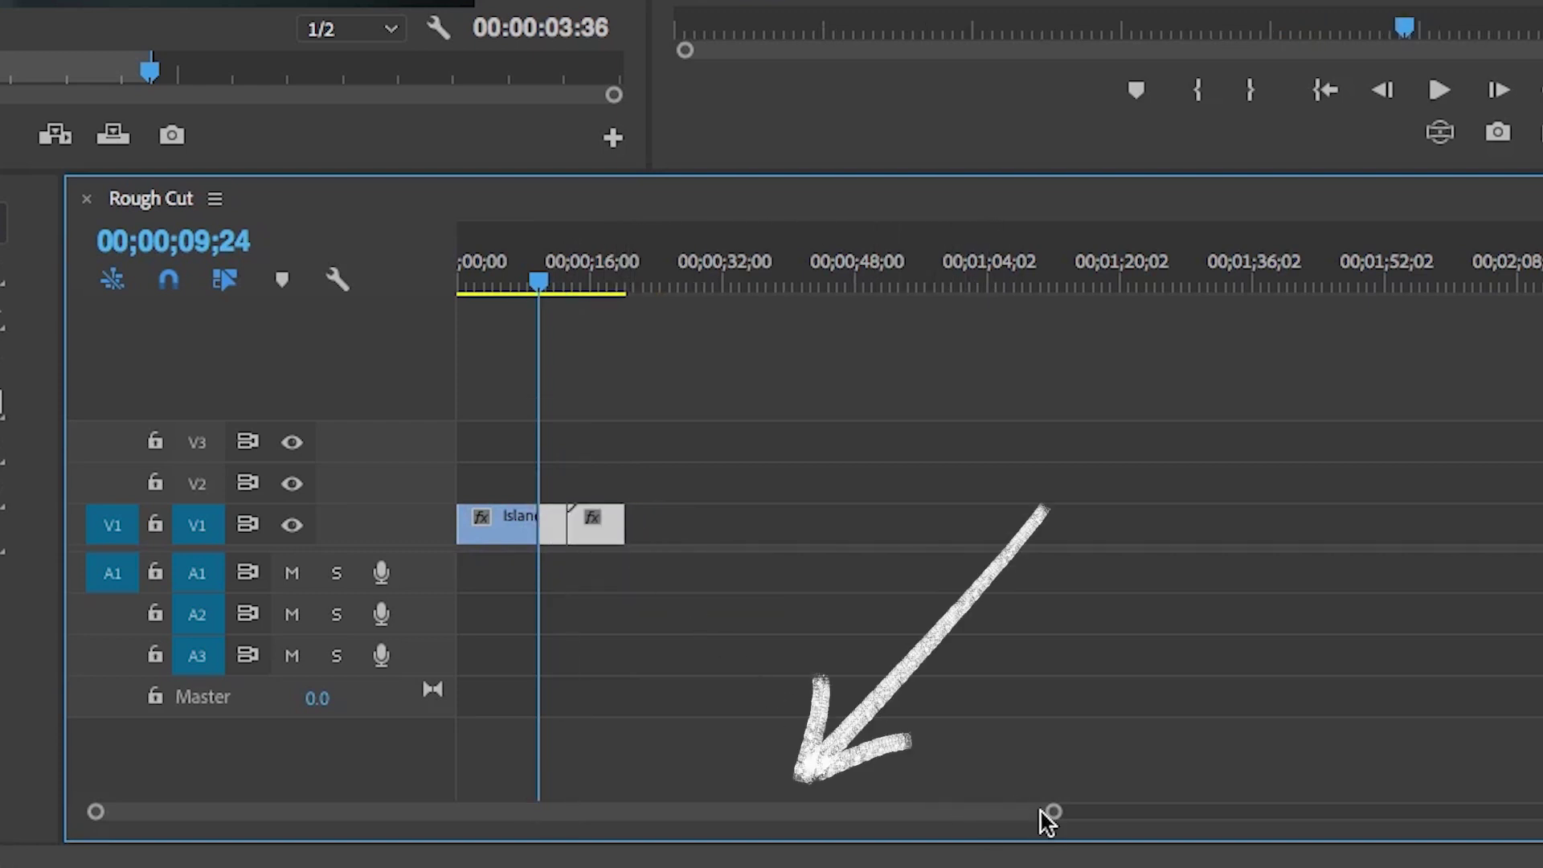
left_click_drag(1043, 814, 854, 815)
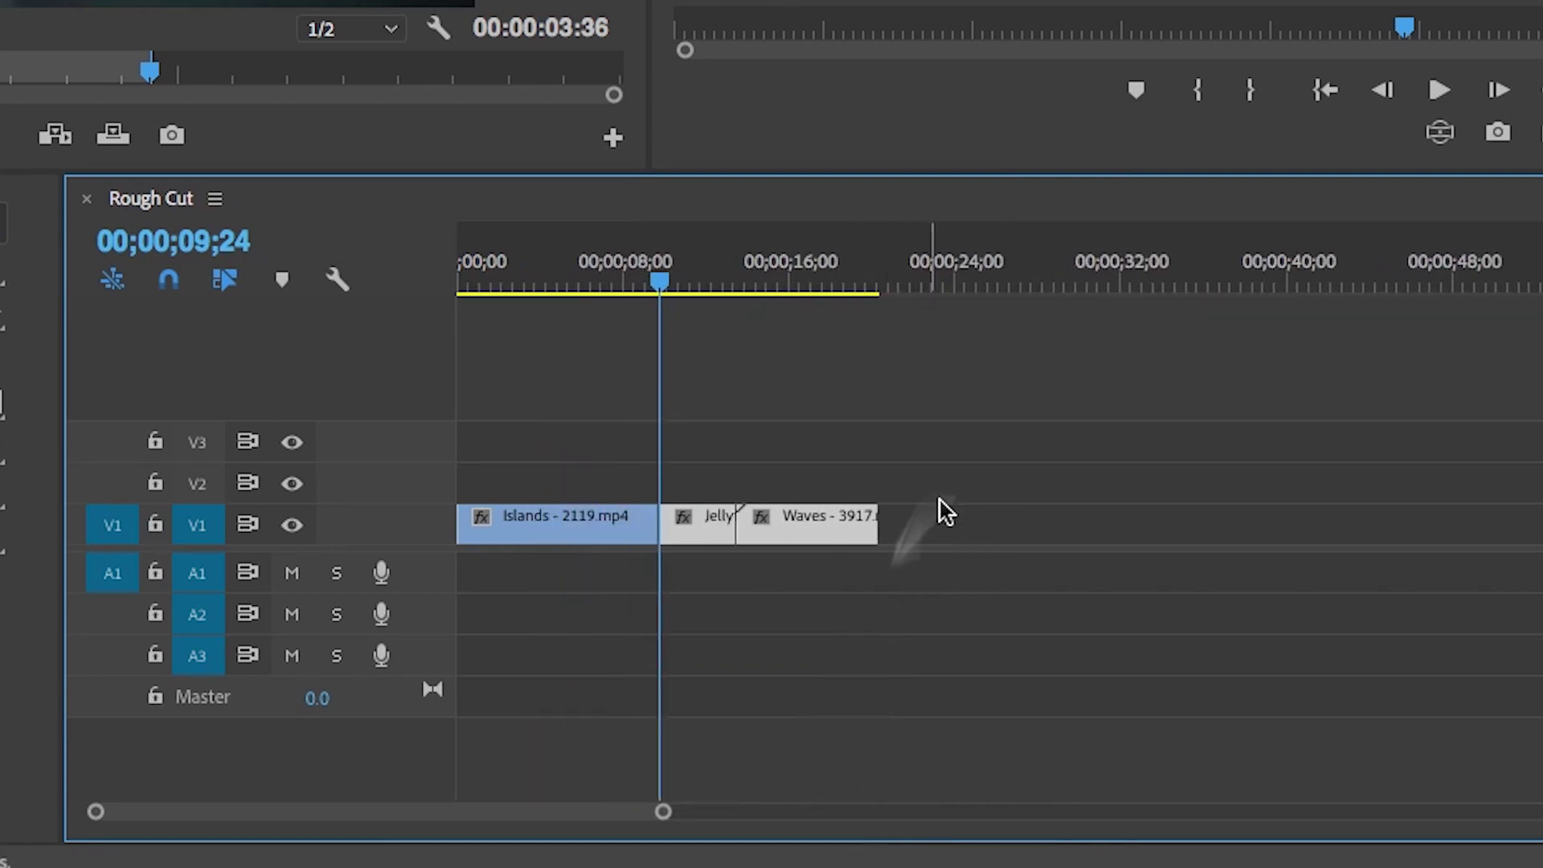
left_click(944, 446)
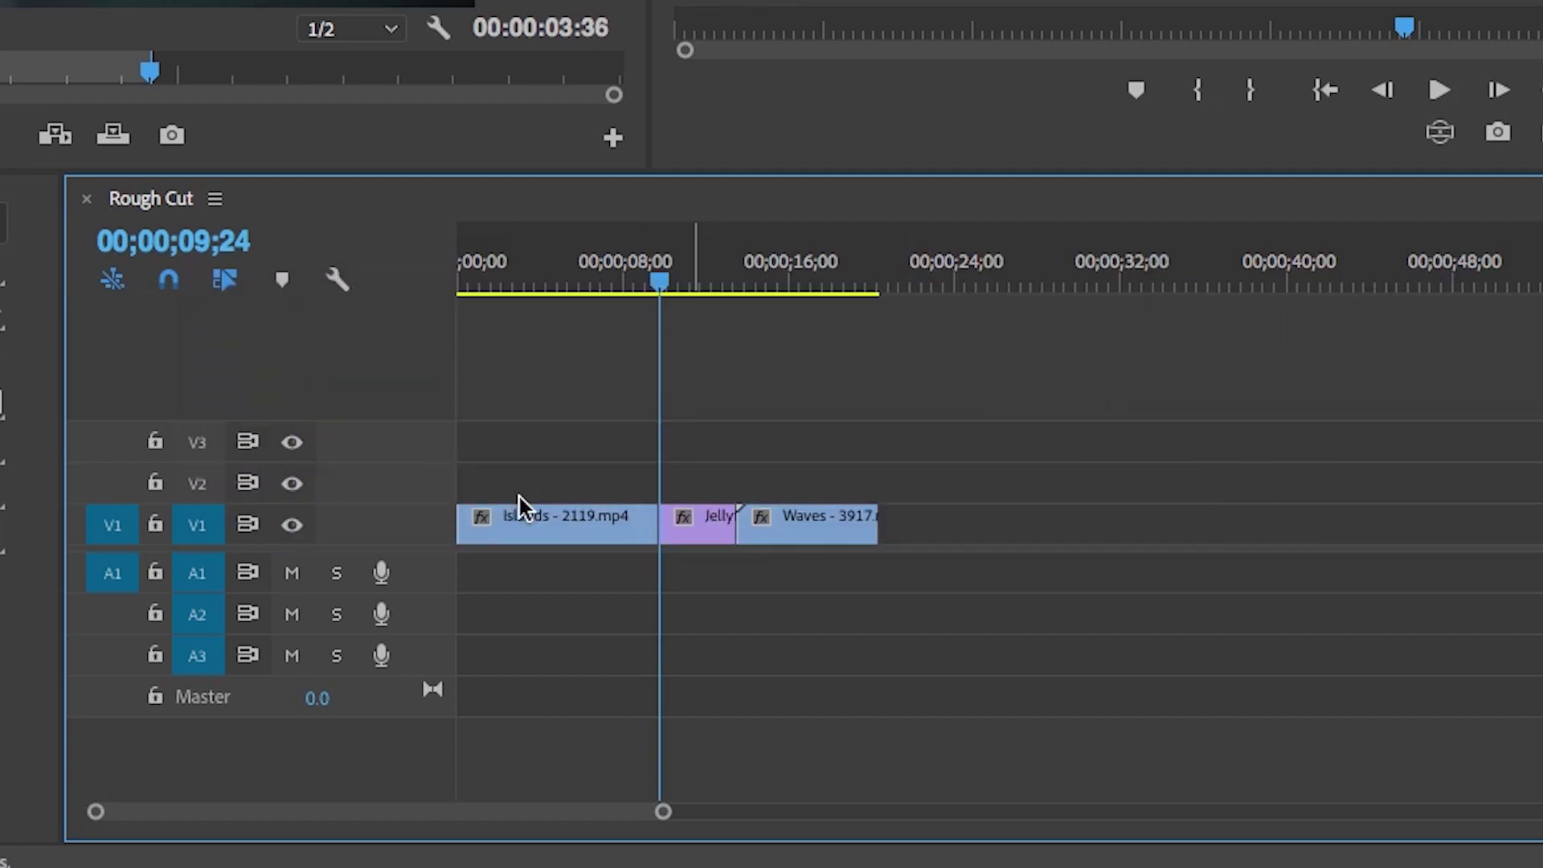
- Apply the default Cross Dissolve at the start point of the Islands clip
right_click(463, 529)
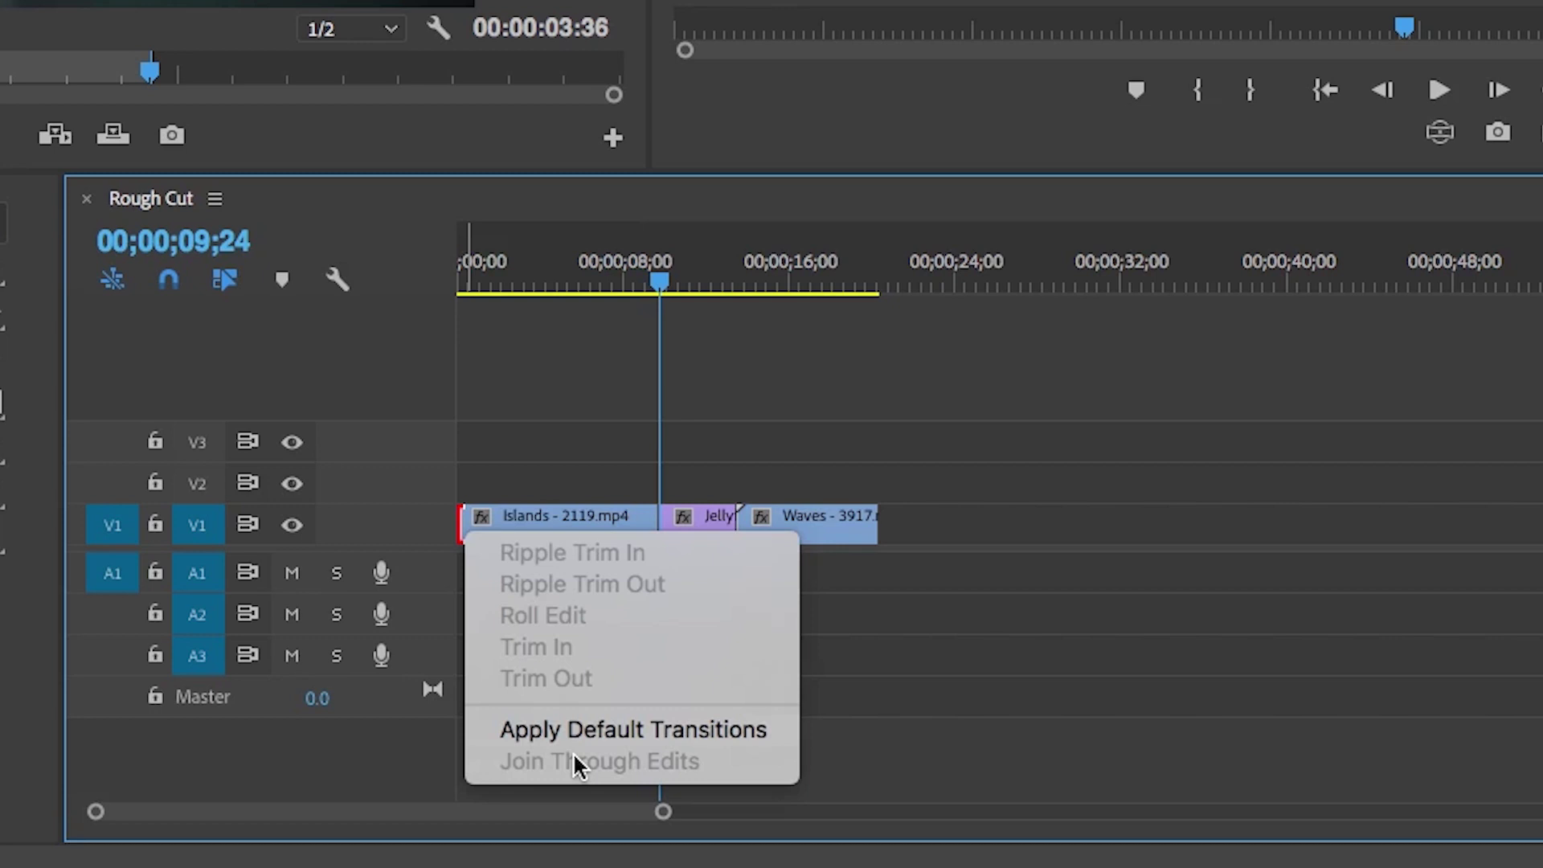
left_click(577, 728)
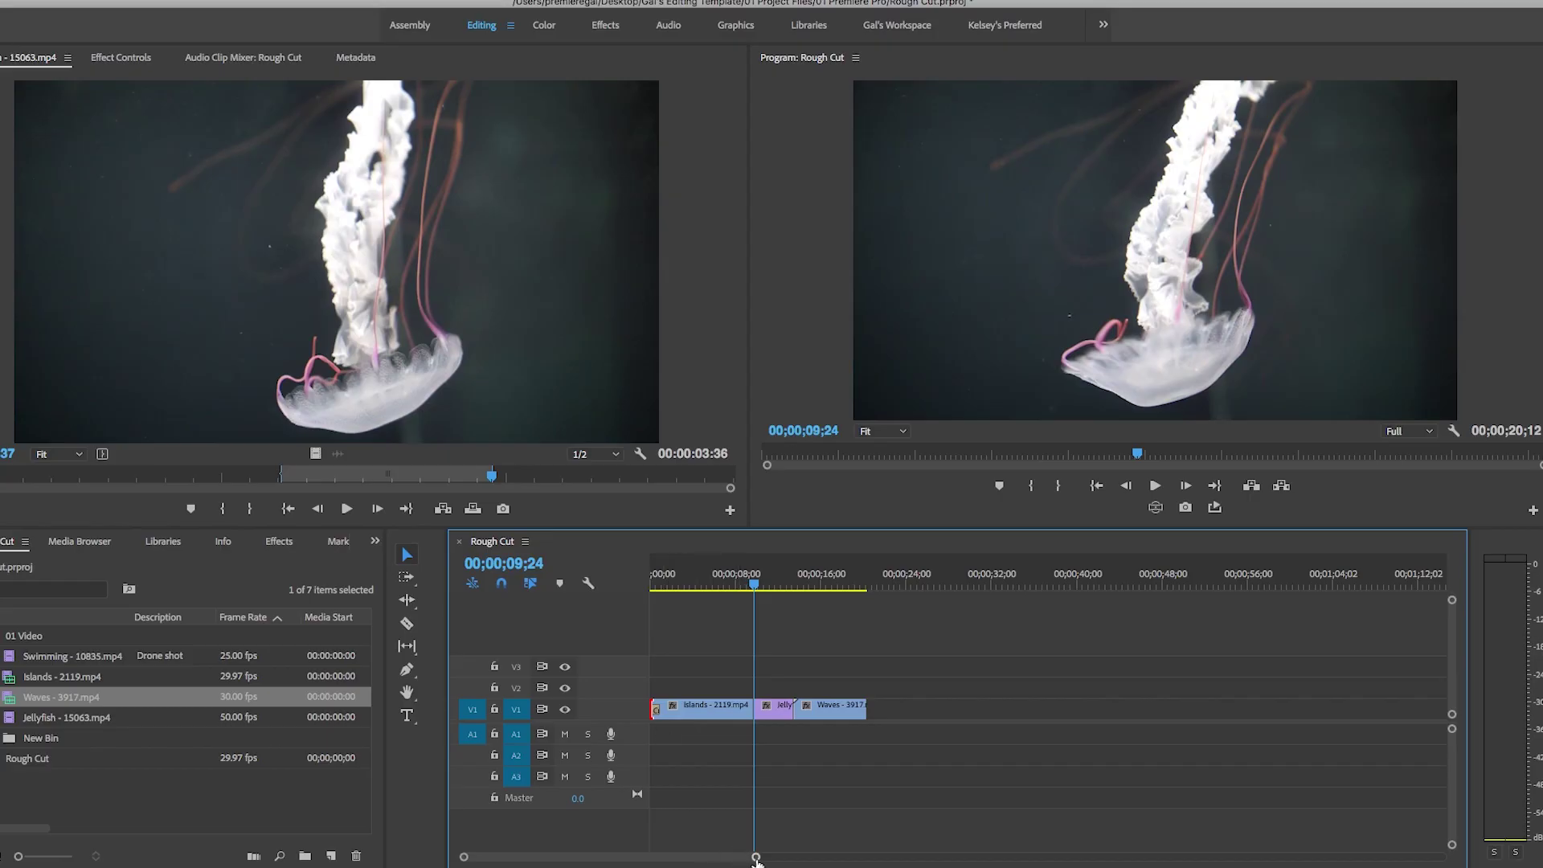
key("equal")
key("equal")
key("equal")
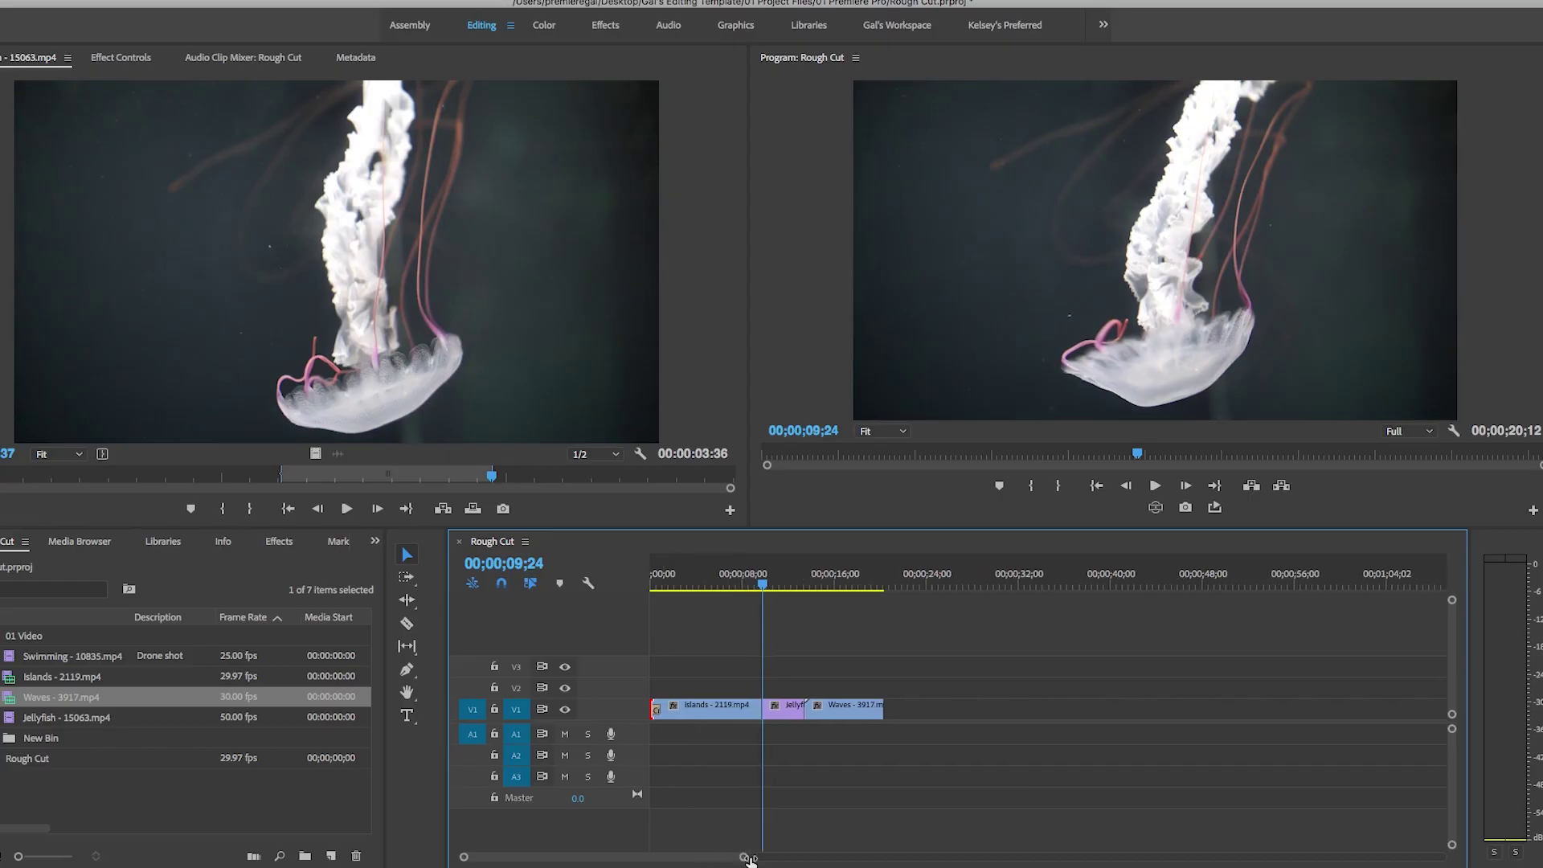
- Play the Rough Cut sequence from the start to review the edit
left_click(662, 577)
key("space")
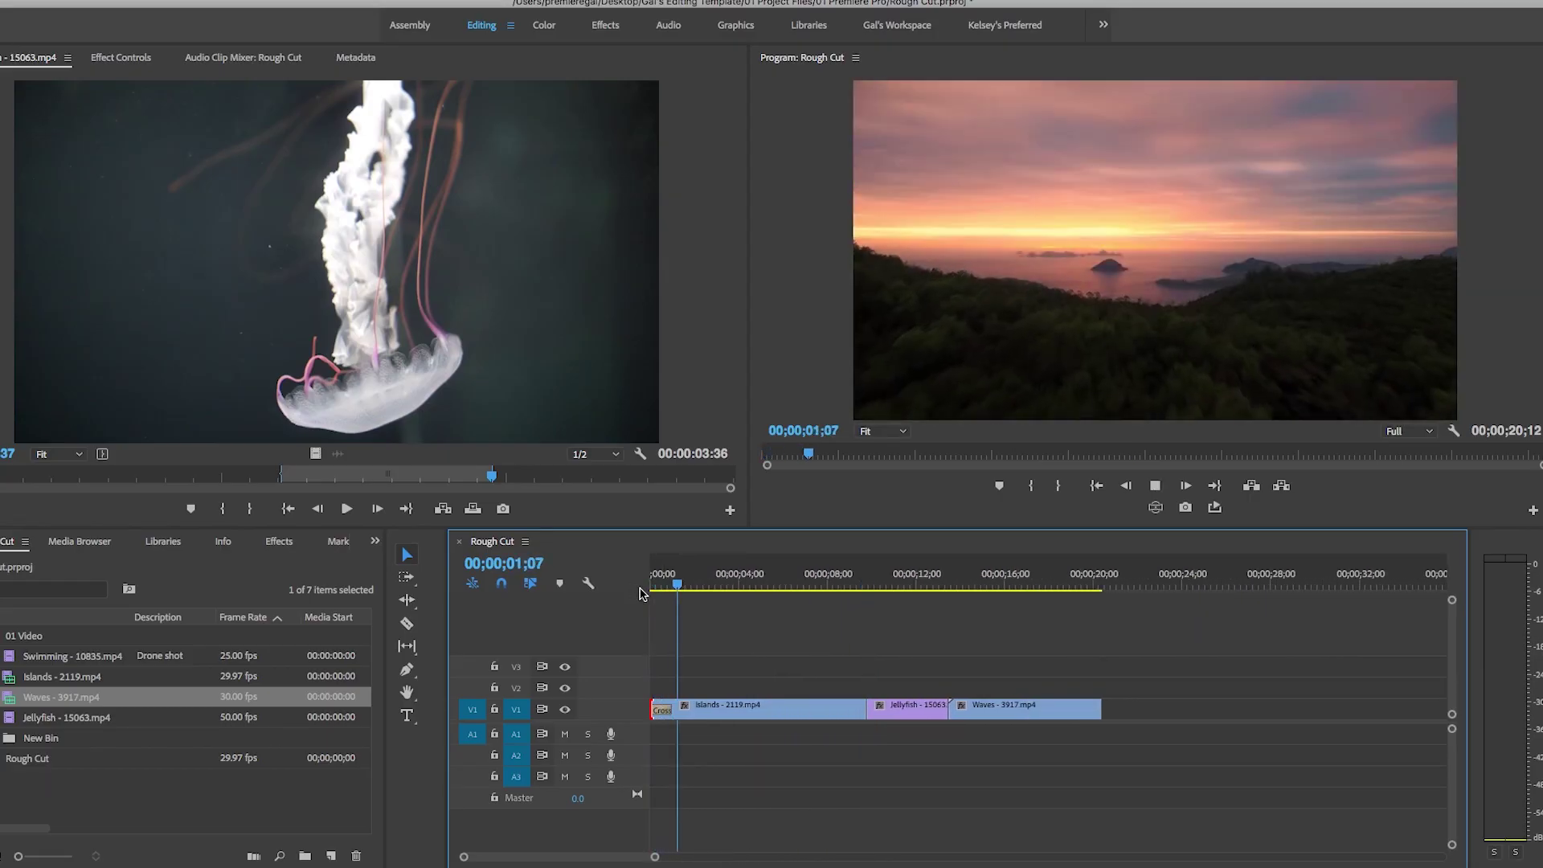
key("j")
key("l")
key("k")
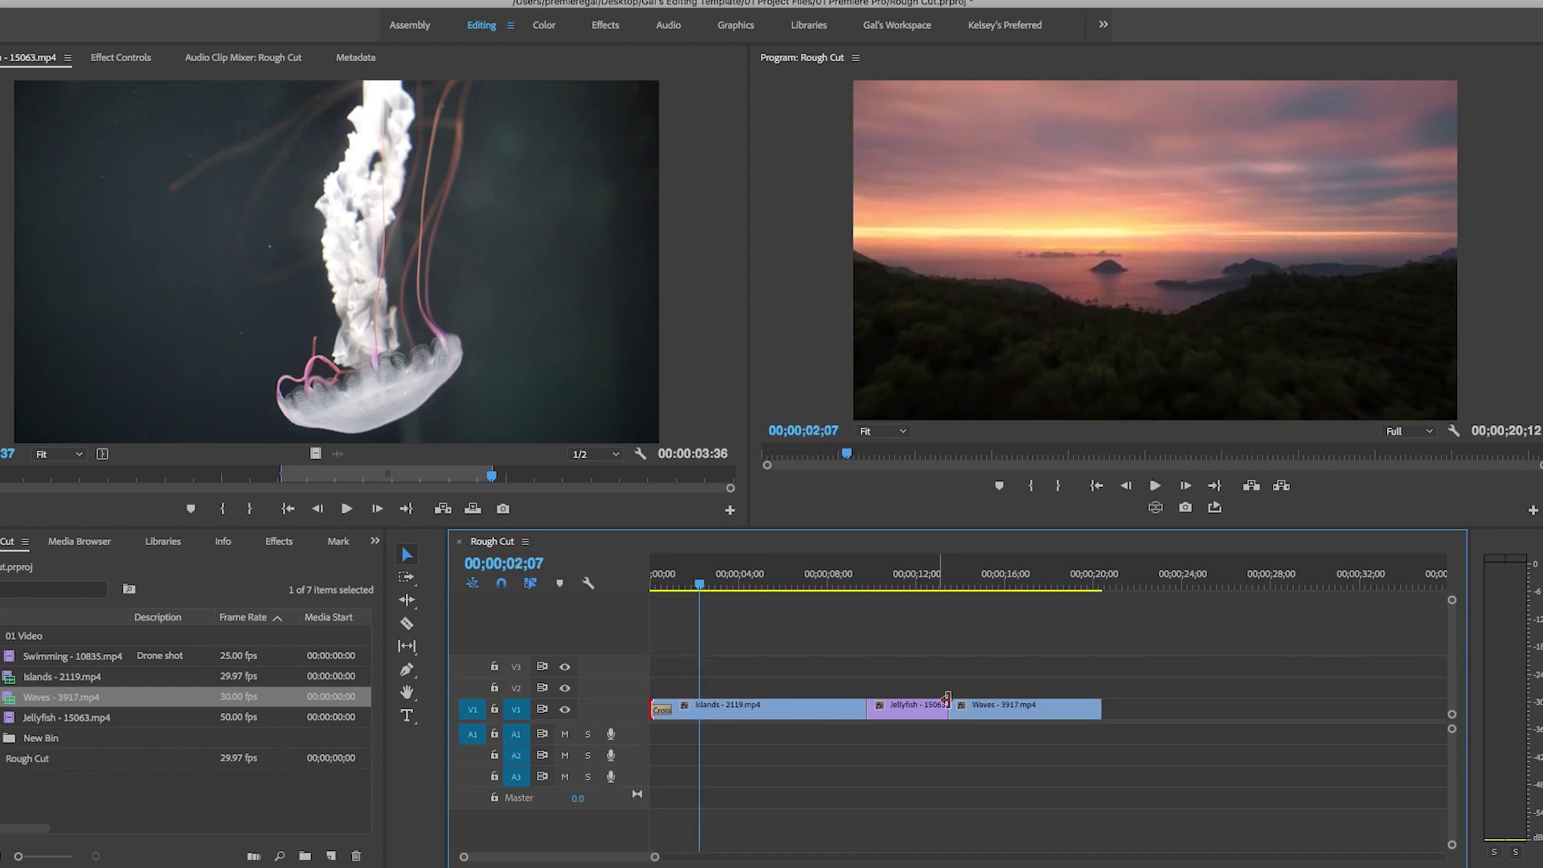
- Add a default Cross Dissolve at the Waves clip's end and lengthen it in Effect Controls
right_click(1097, 715)
left_click(1183, 811)
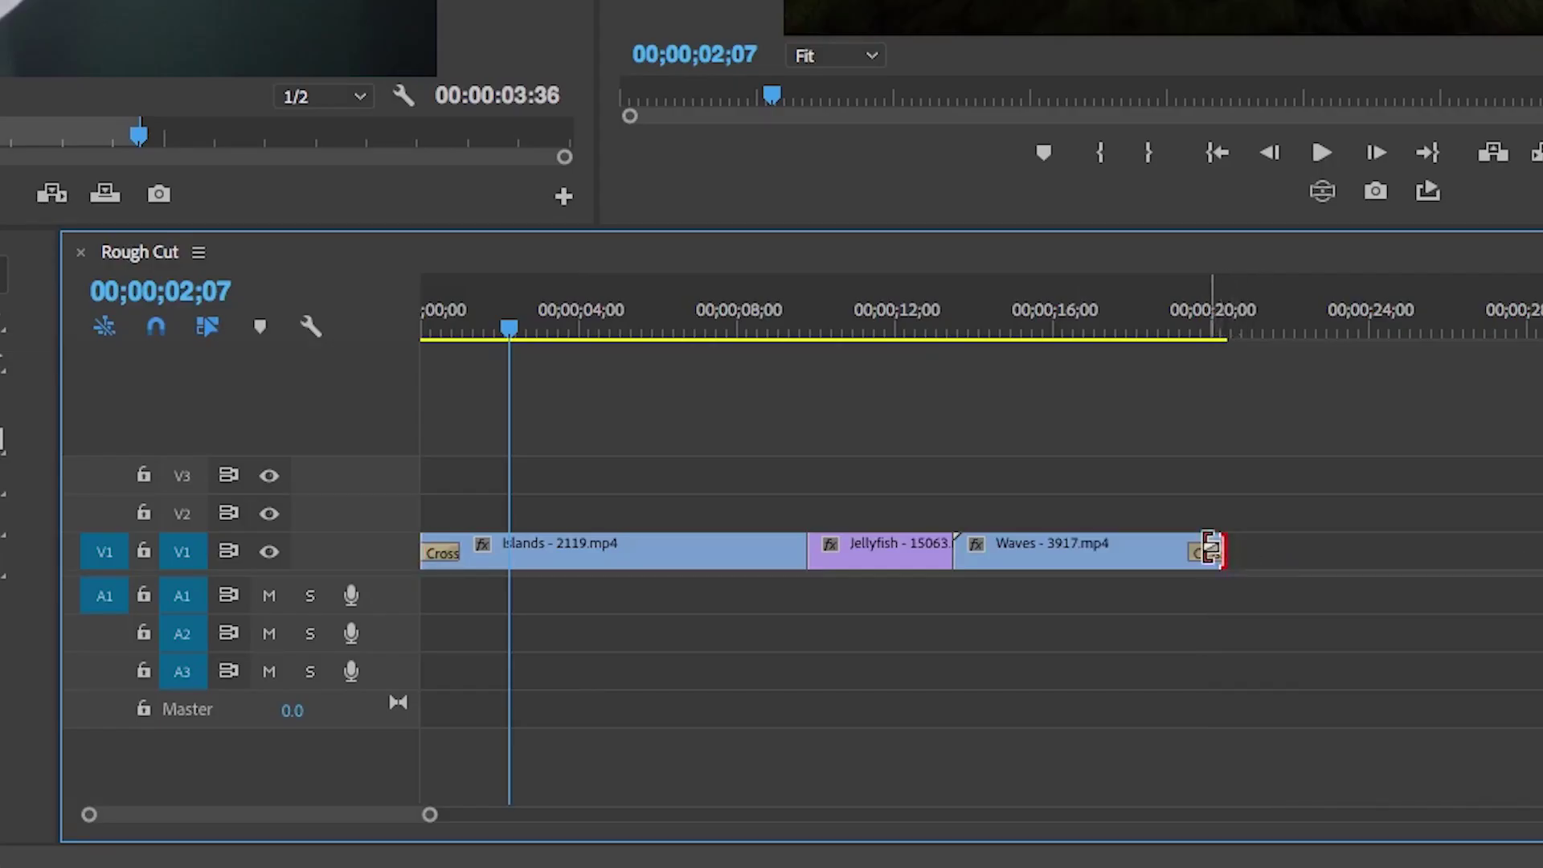
left_click_drag(1200, 553, 1107, 553)
left_click(998, 318)
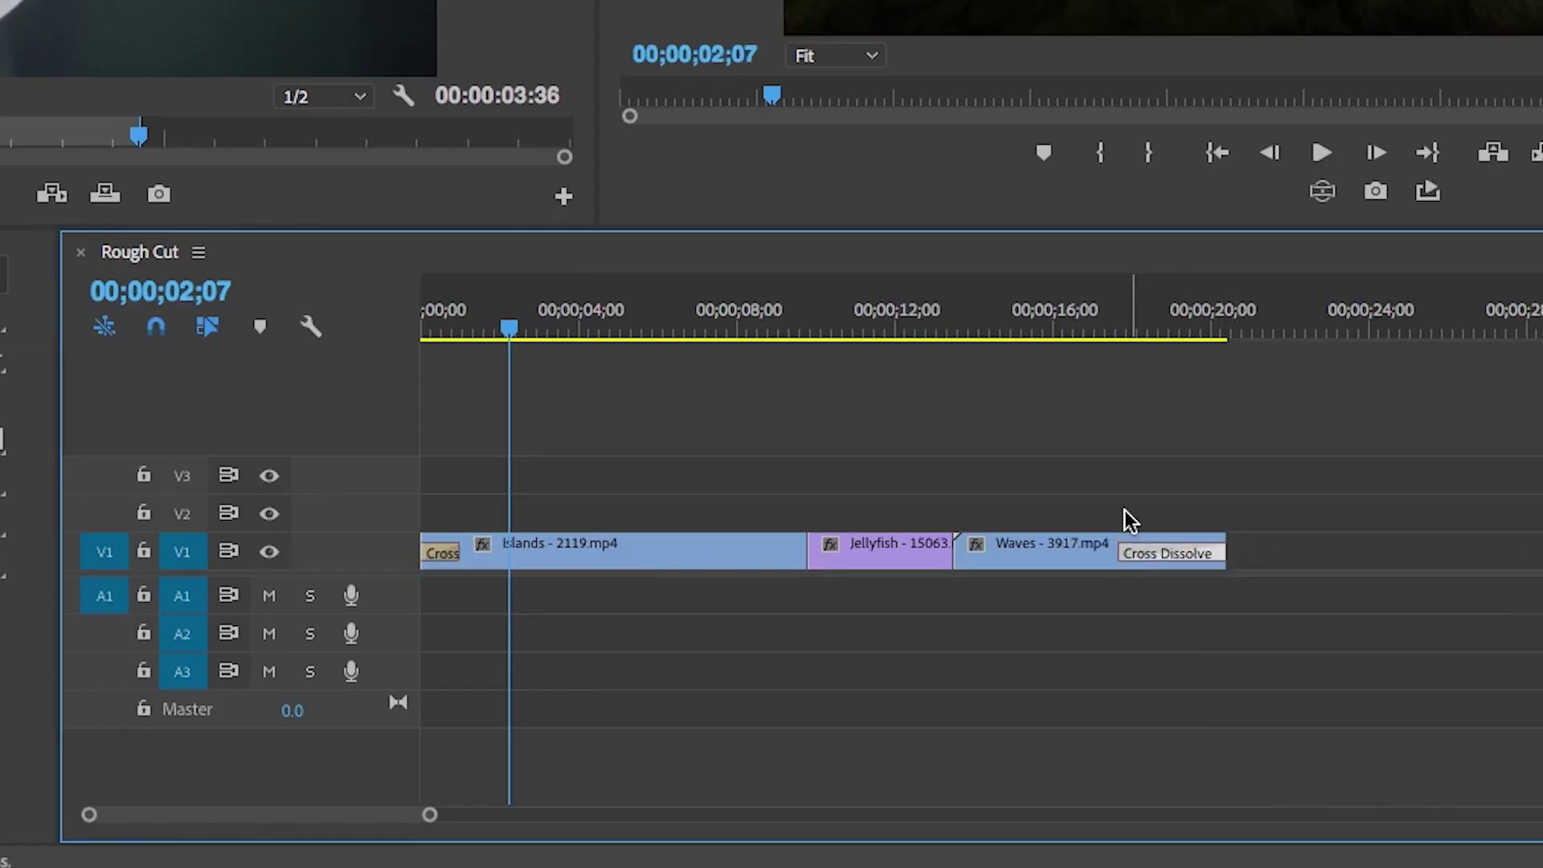
left_click(1062, 321)
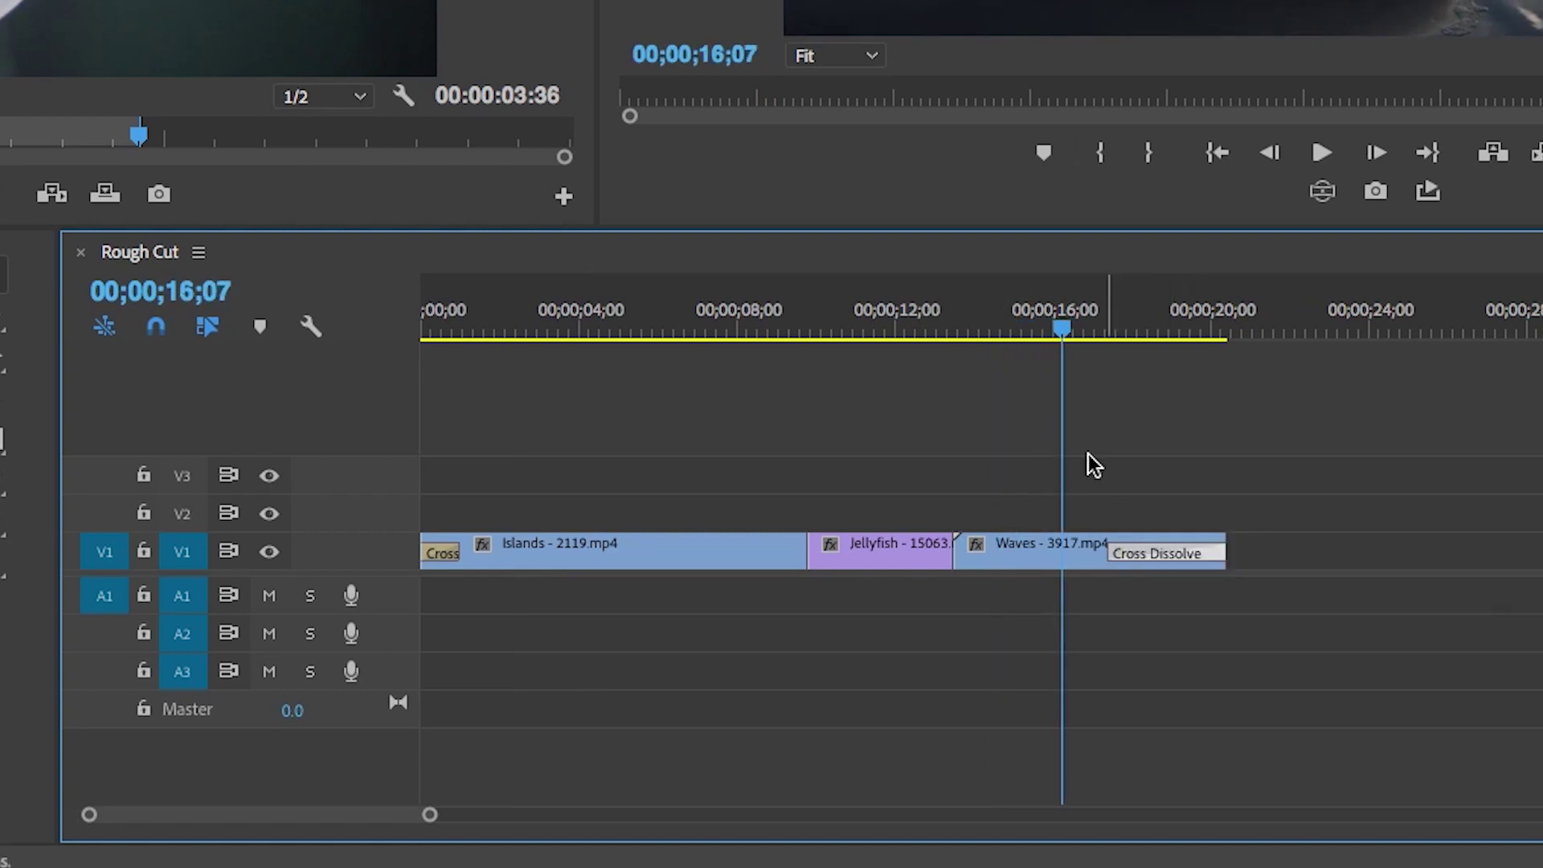
left_click(1140, 322)
left_click(1061, 327)
double_click(1158, 553)
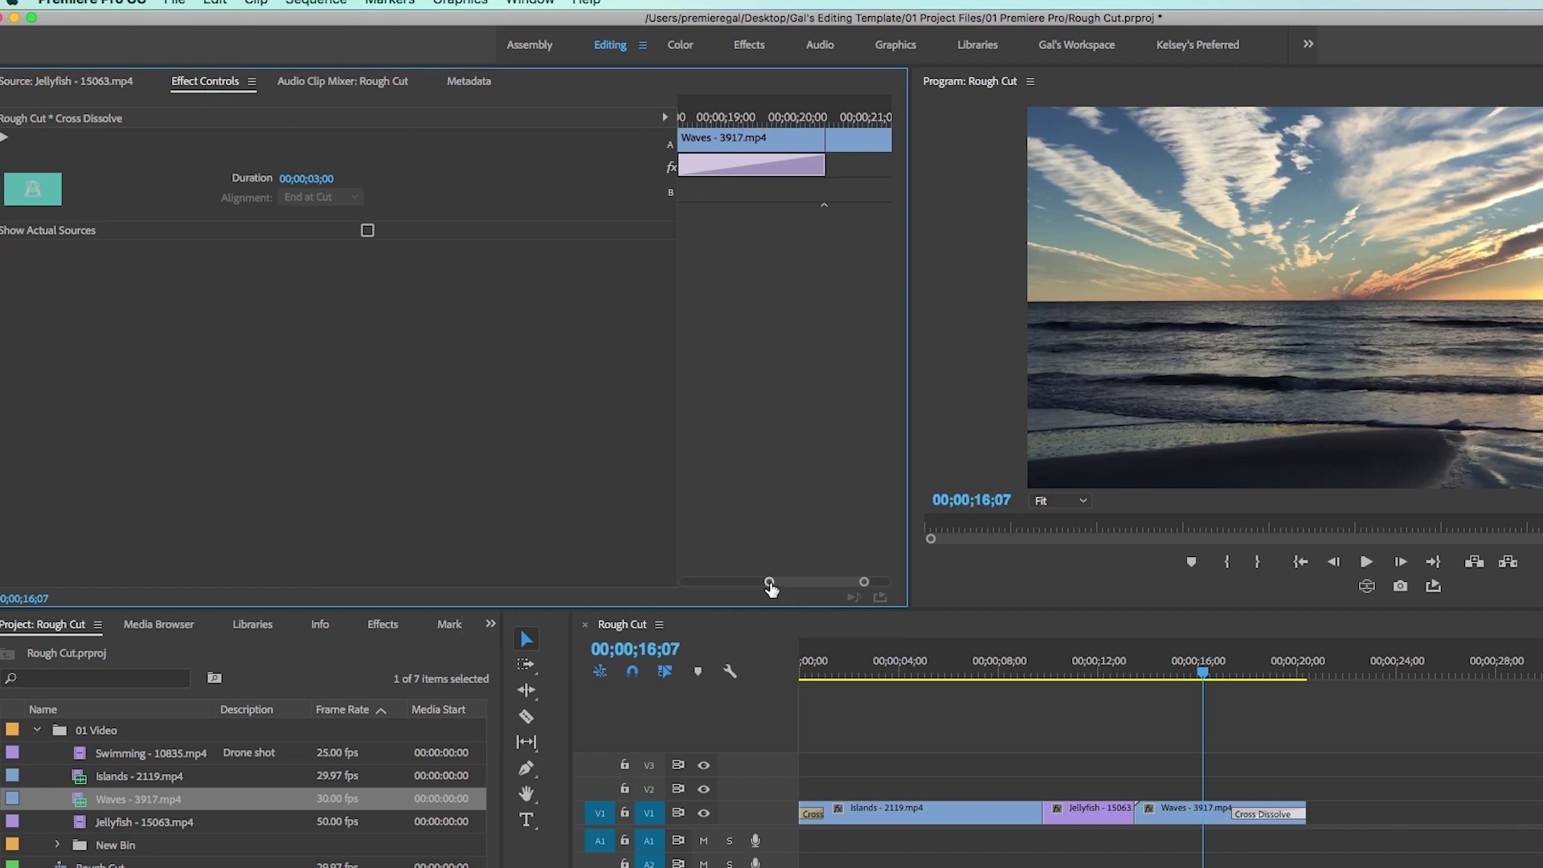
left_click_drag(769, 582, 712, 582)
left_click_drag(765, 164, 720, 164)
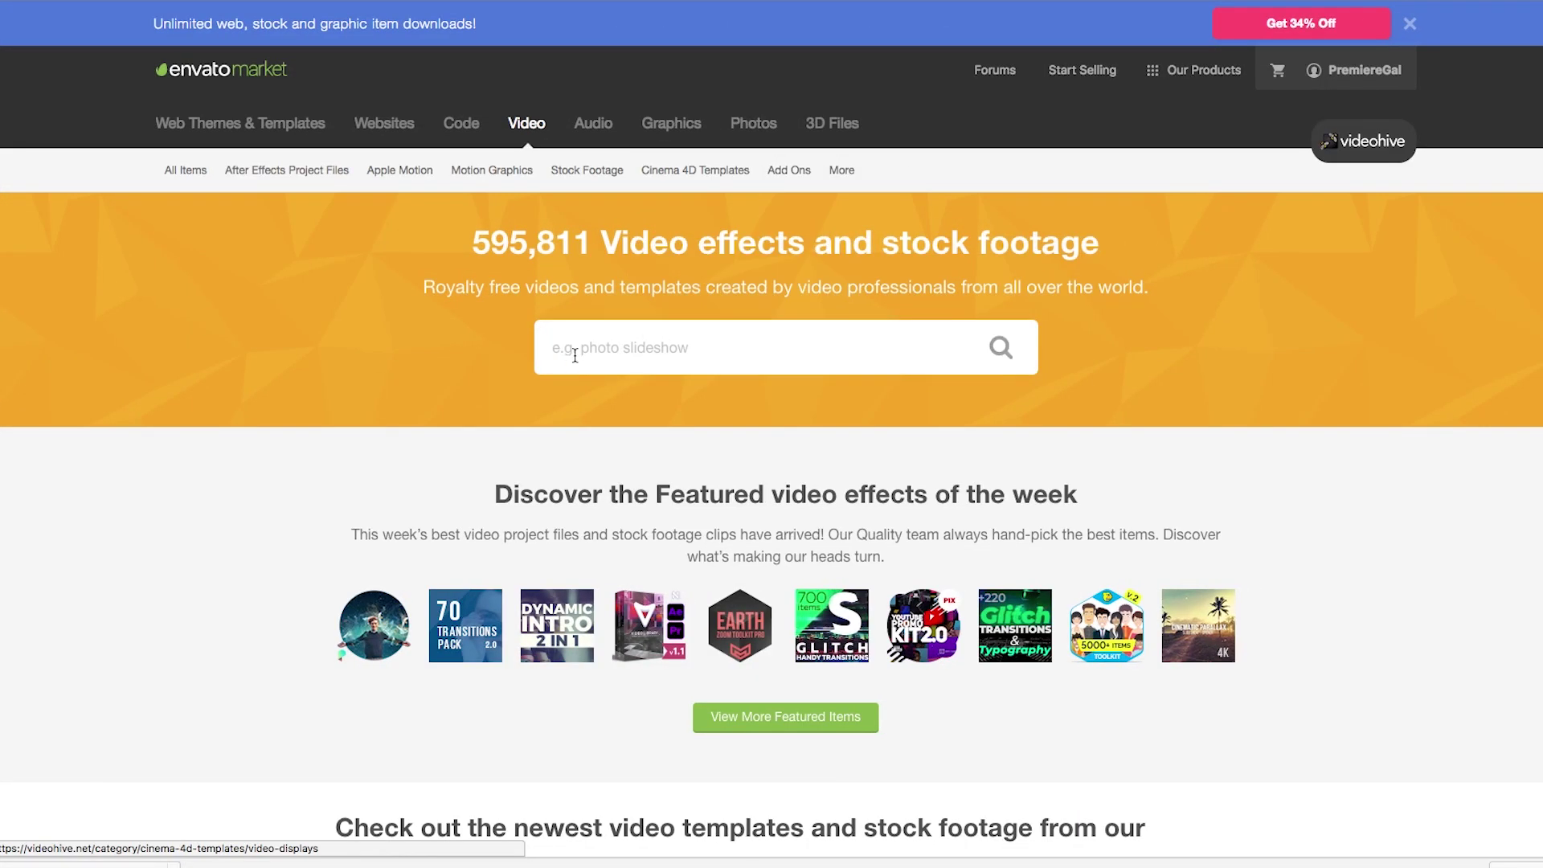
- Search the stock video site for 'ocean' footage
left_click(575, 354)
type("ocean")
key("Return")
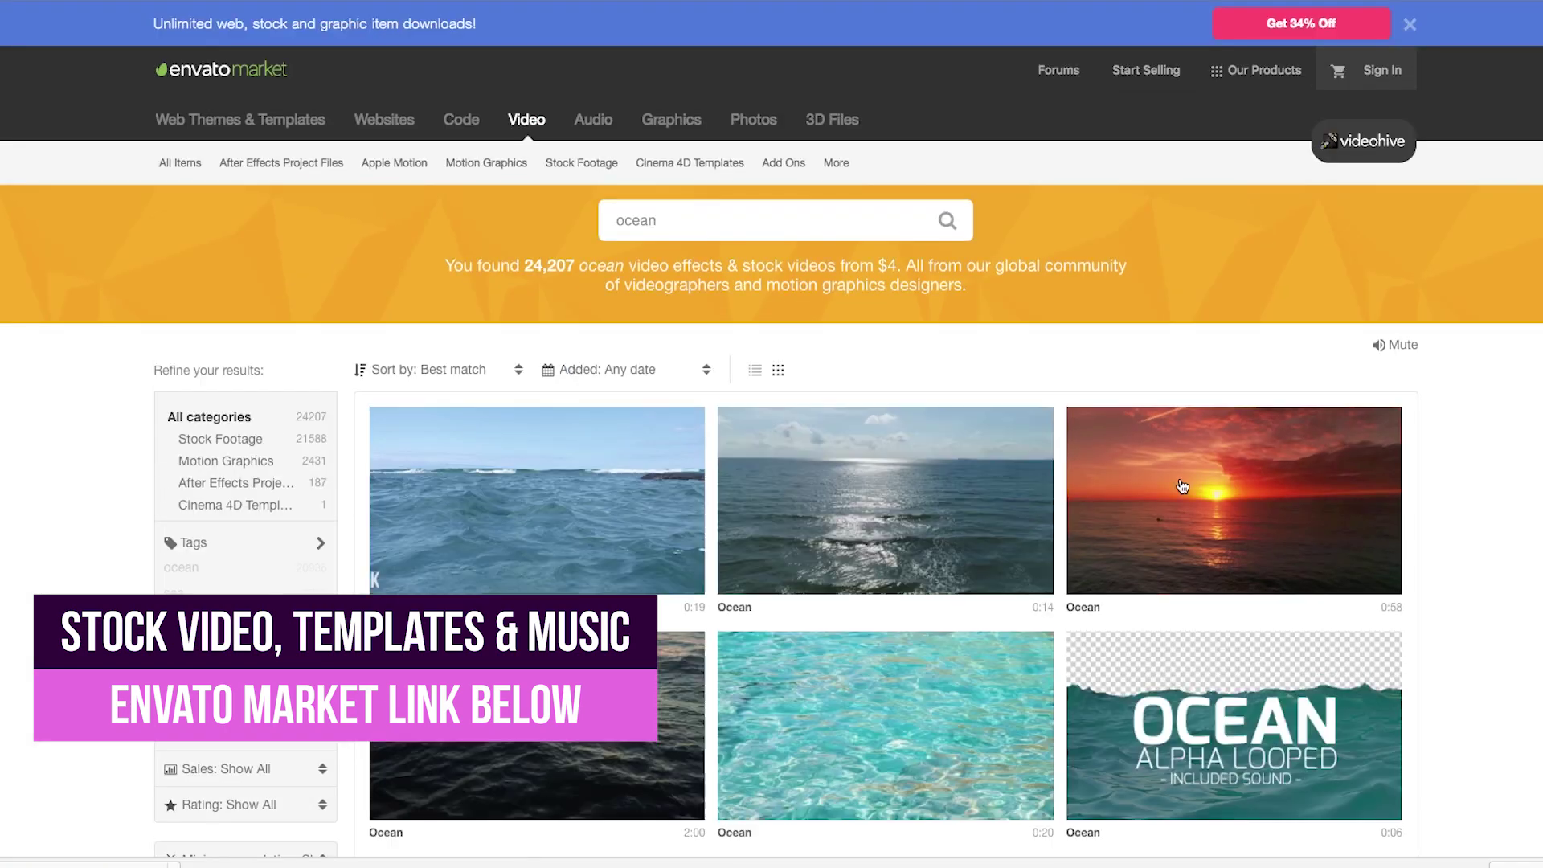
- Scroll through the Envato Market 'ocean' stock video results
scroll(1489, 615, "down", 2)
scroll(1487, 614, "down", 10)
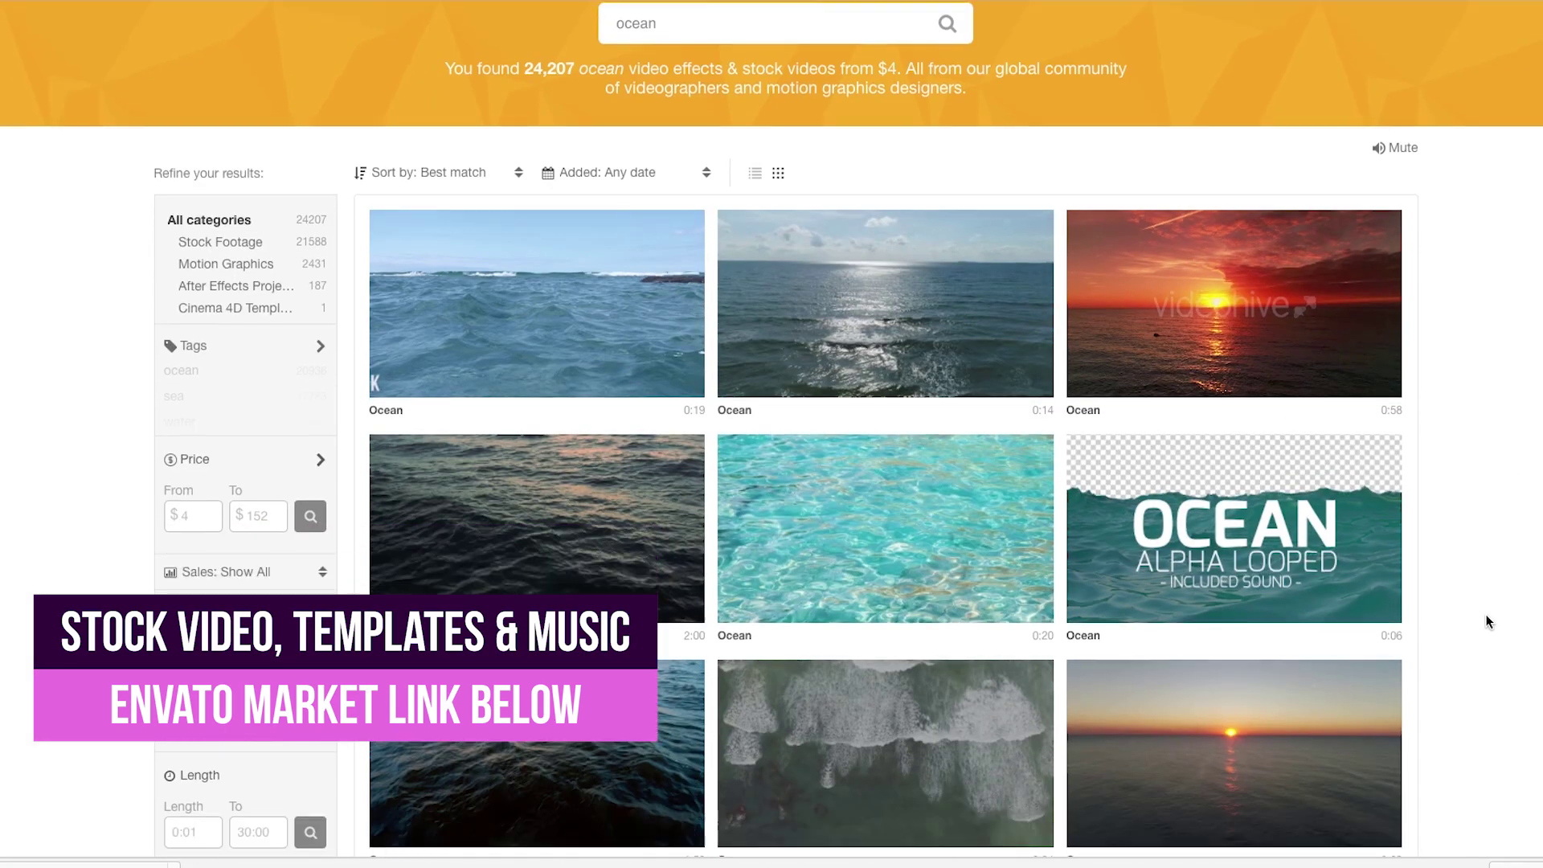
scroll(1481, 617, "down", 10)
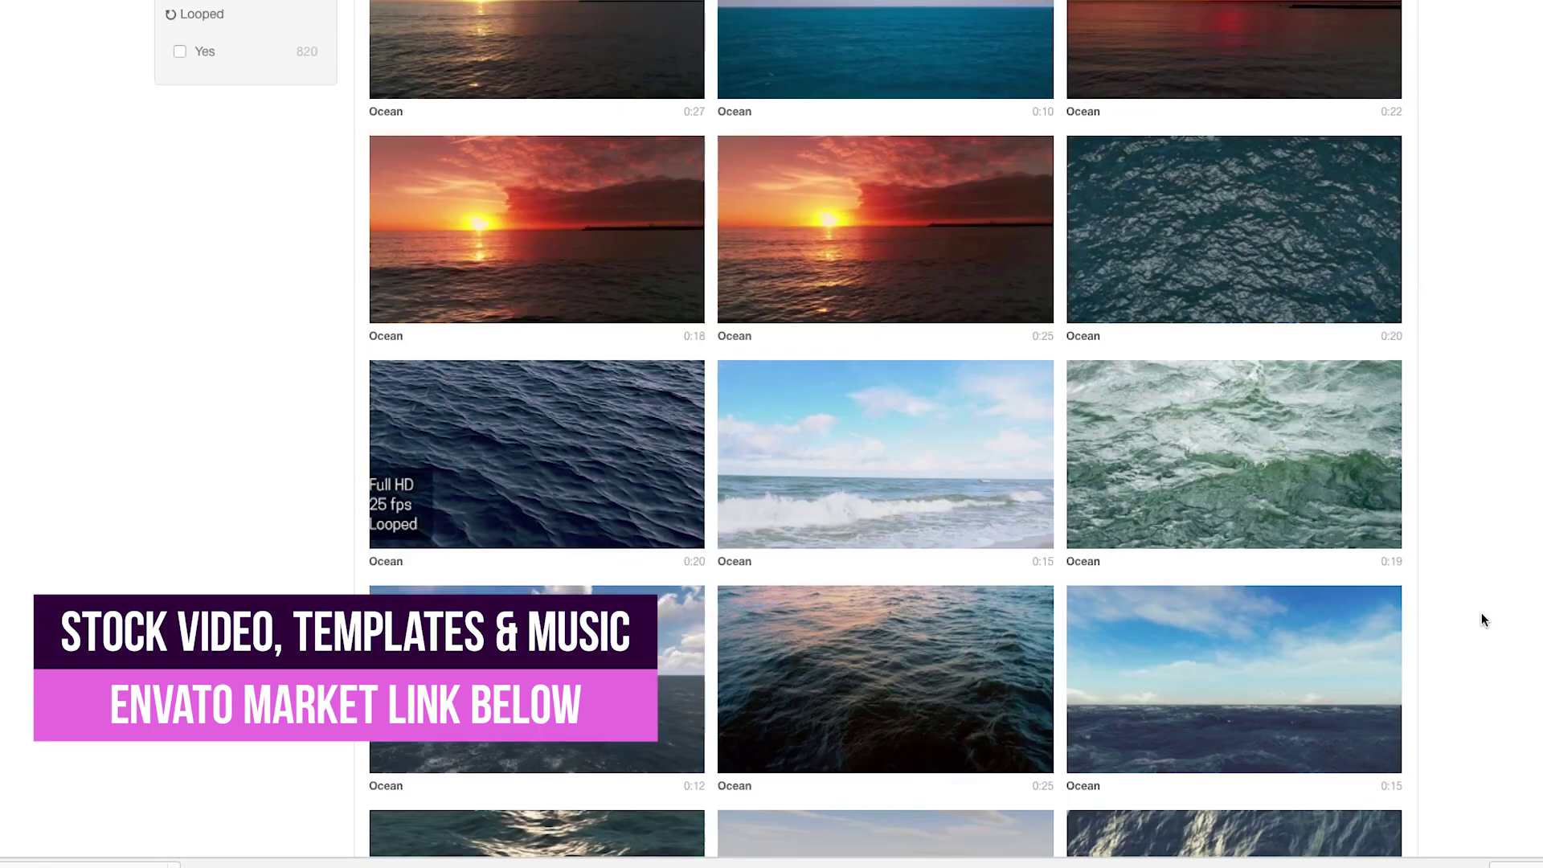
scroll(1481, 617, "up", 15)
scroll(1482, 621, "up", 6)
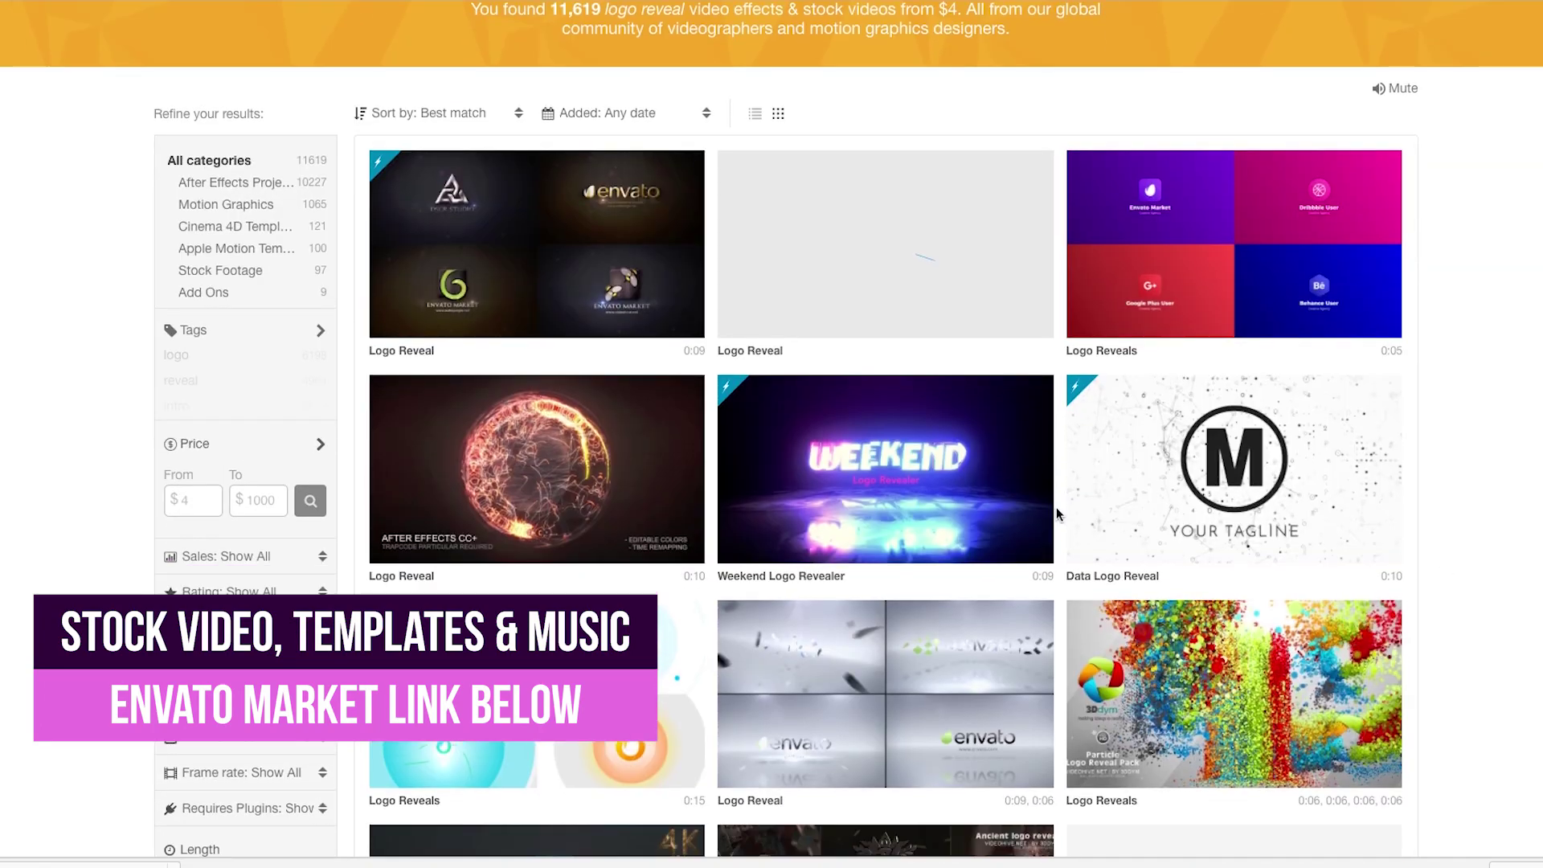
scroll(1237, 475, "down", 1)
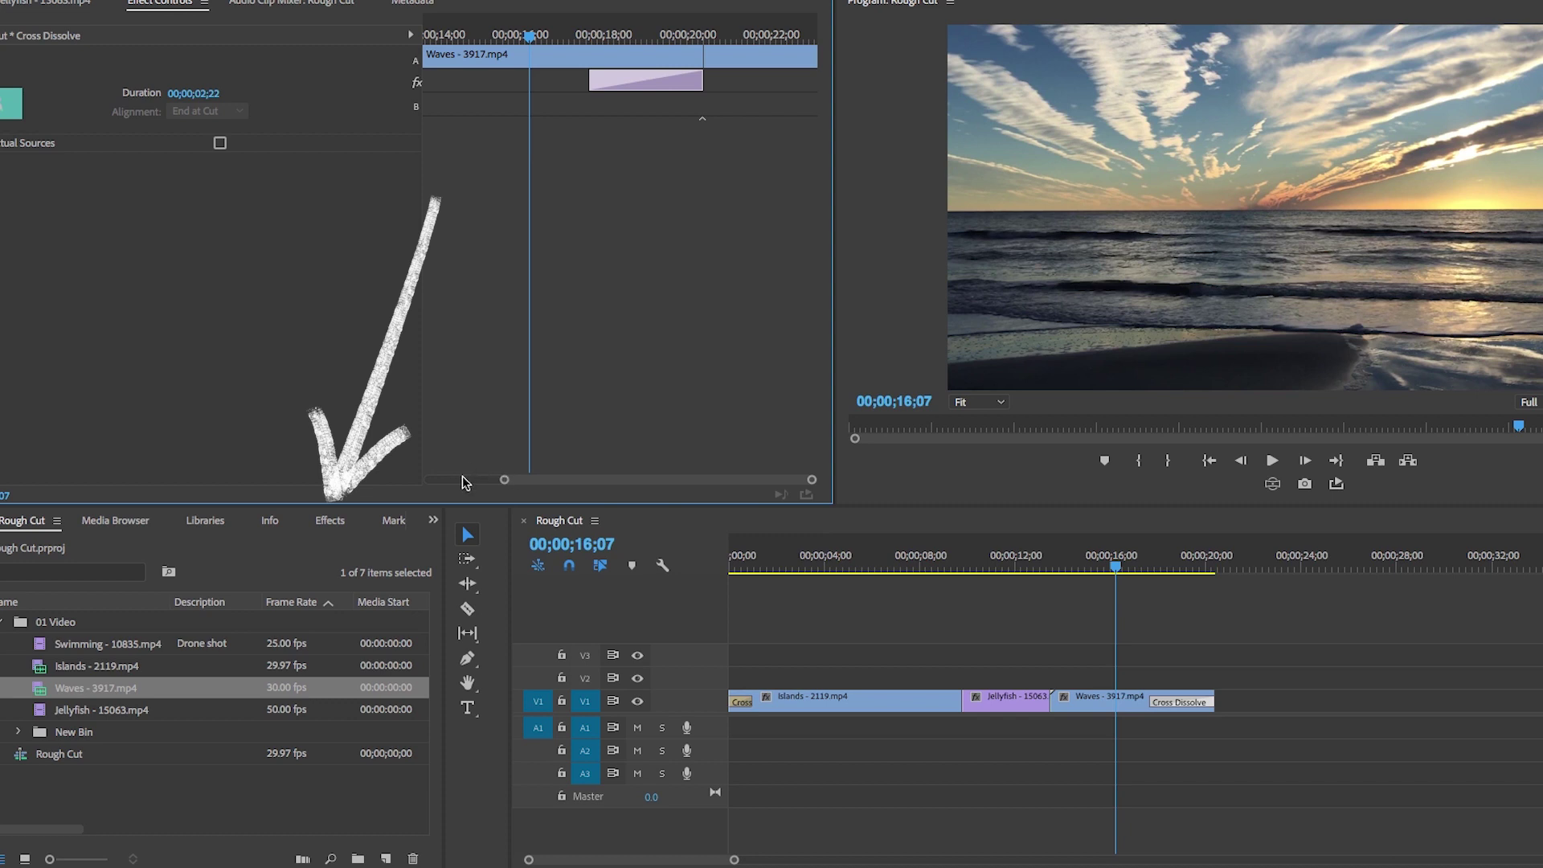
- Find the Wipe transition via a 'wipe' search, drop it on the Islands/Jellyfish cut, and scrub it
left_click(328, 522)
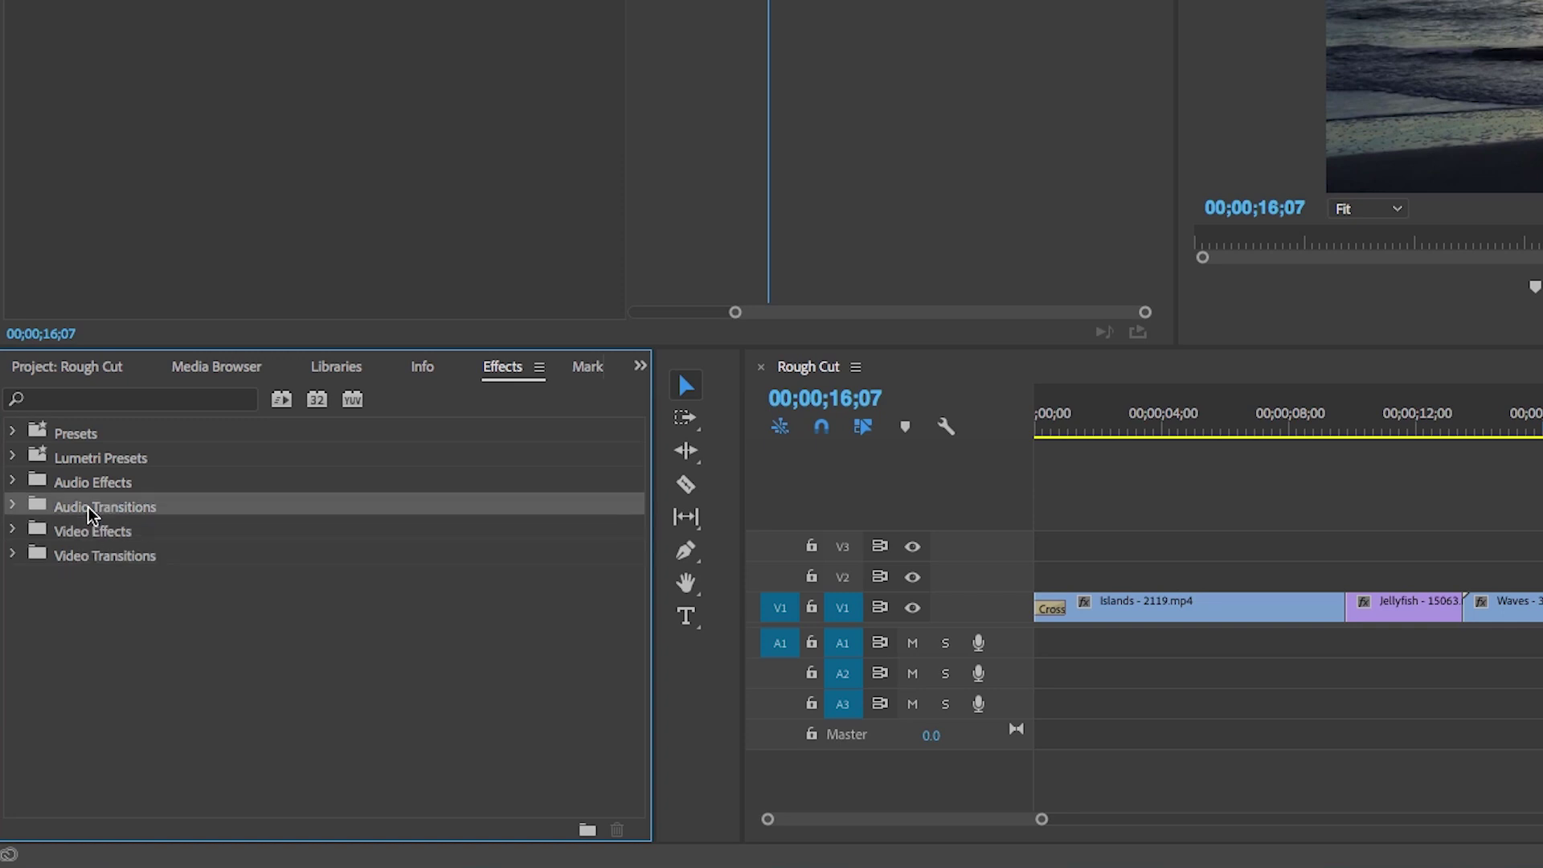
left_click(118, 400)
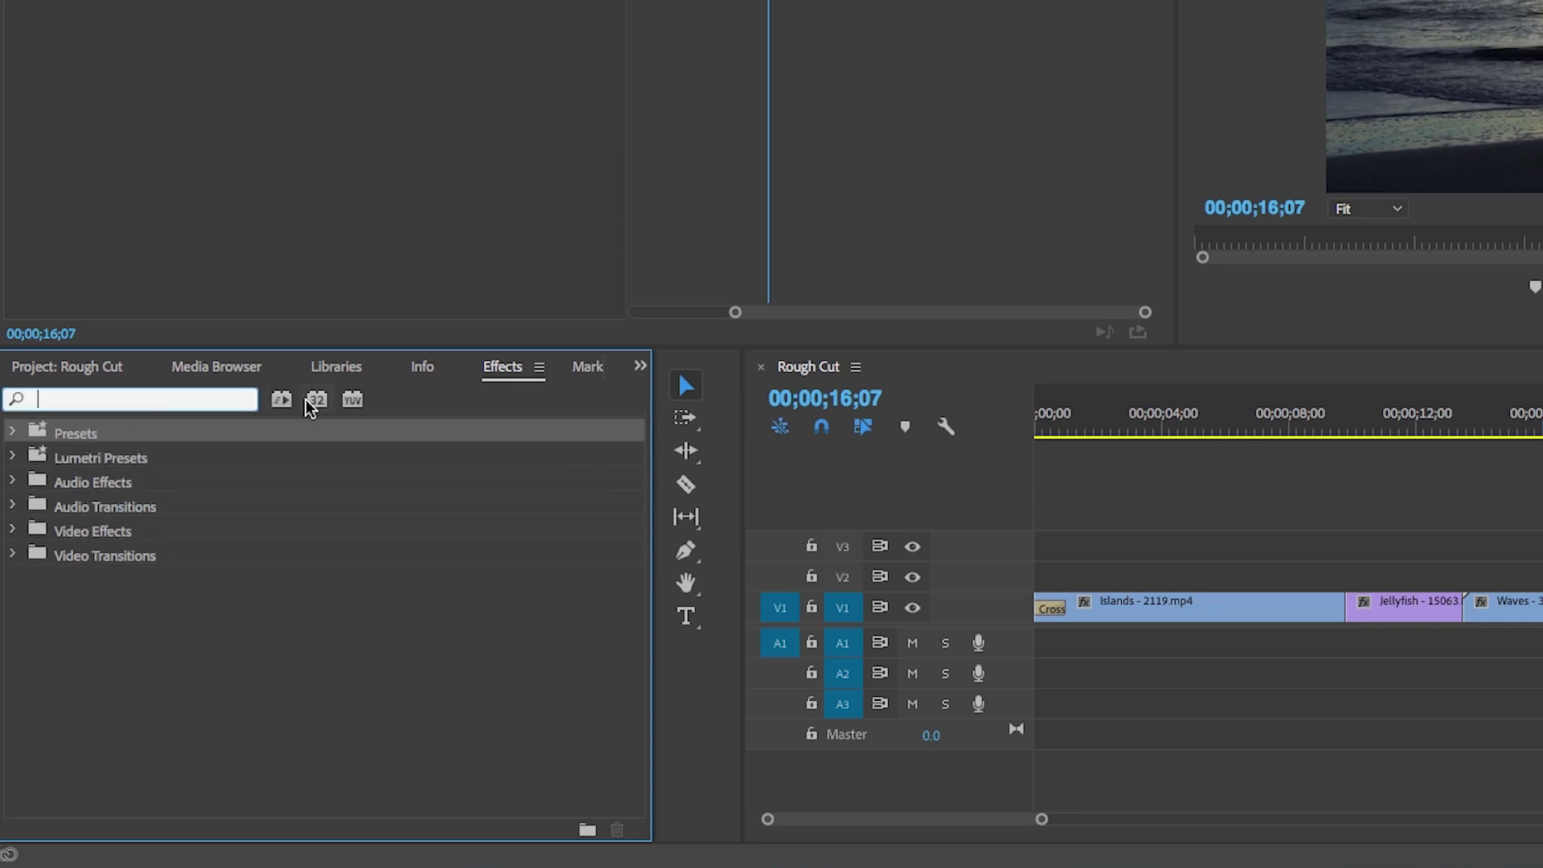
type("wipe")
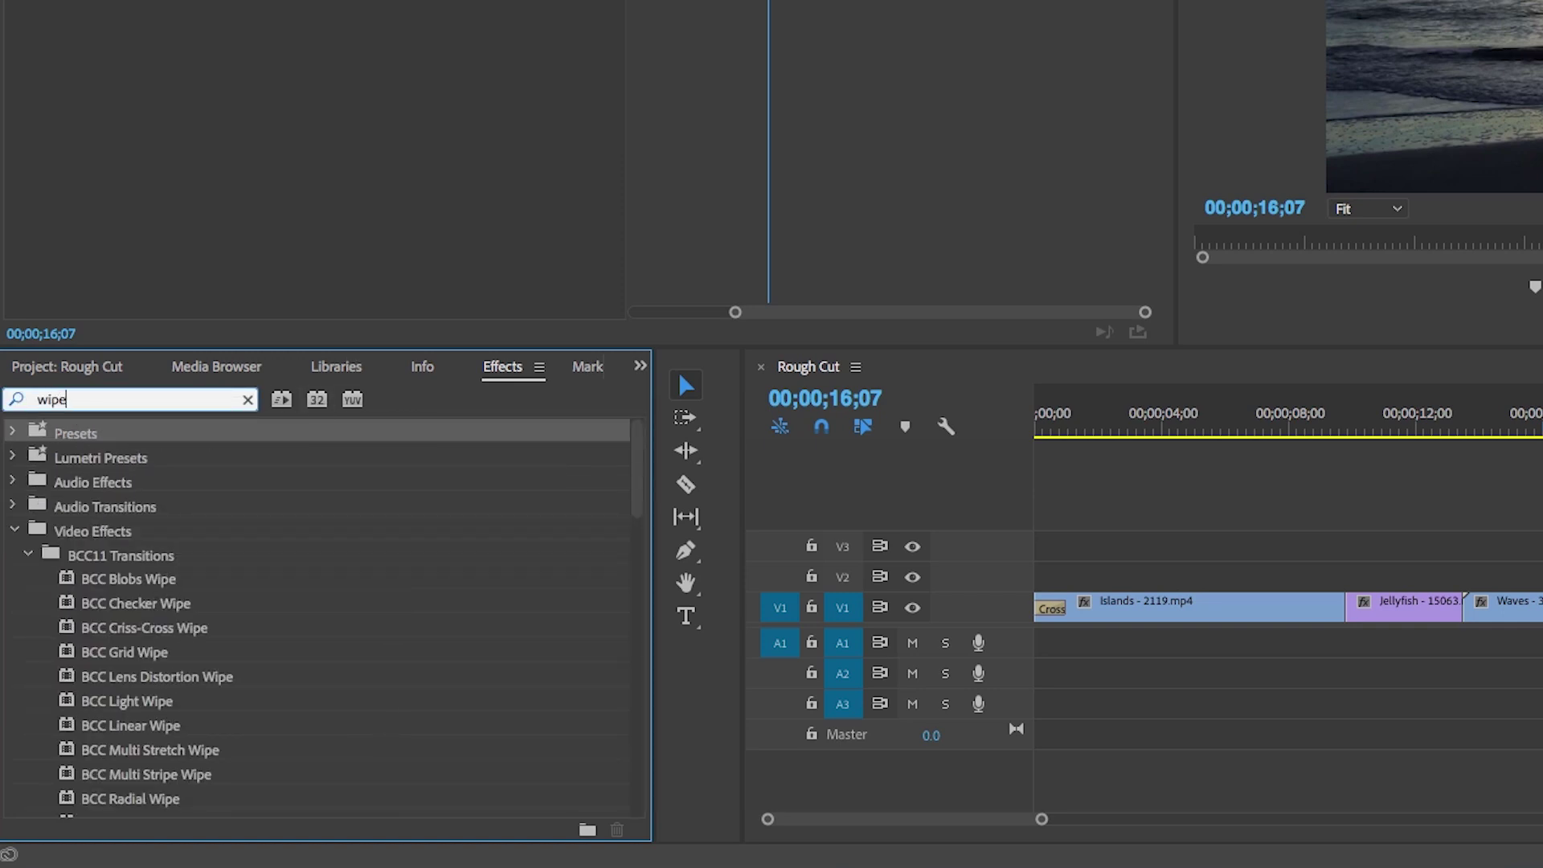
left_click_drag(625, 503, 623, 798)
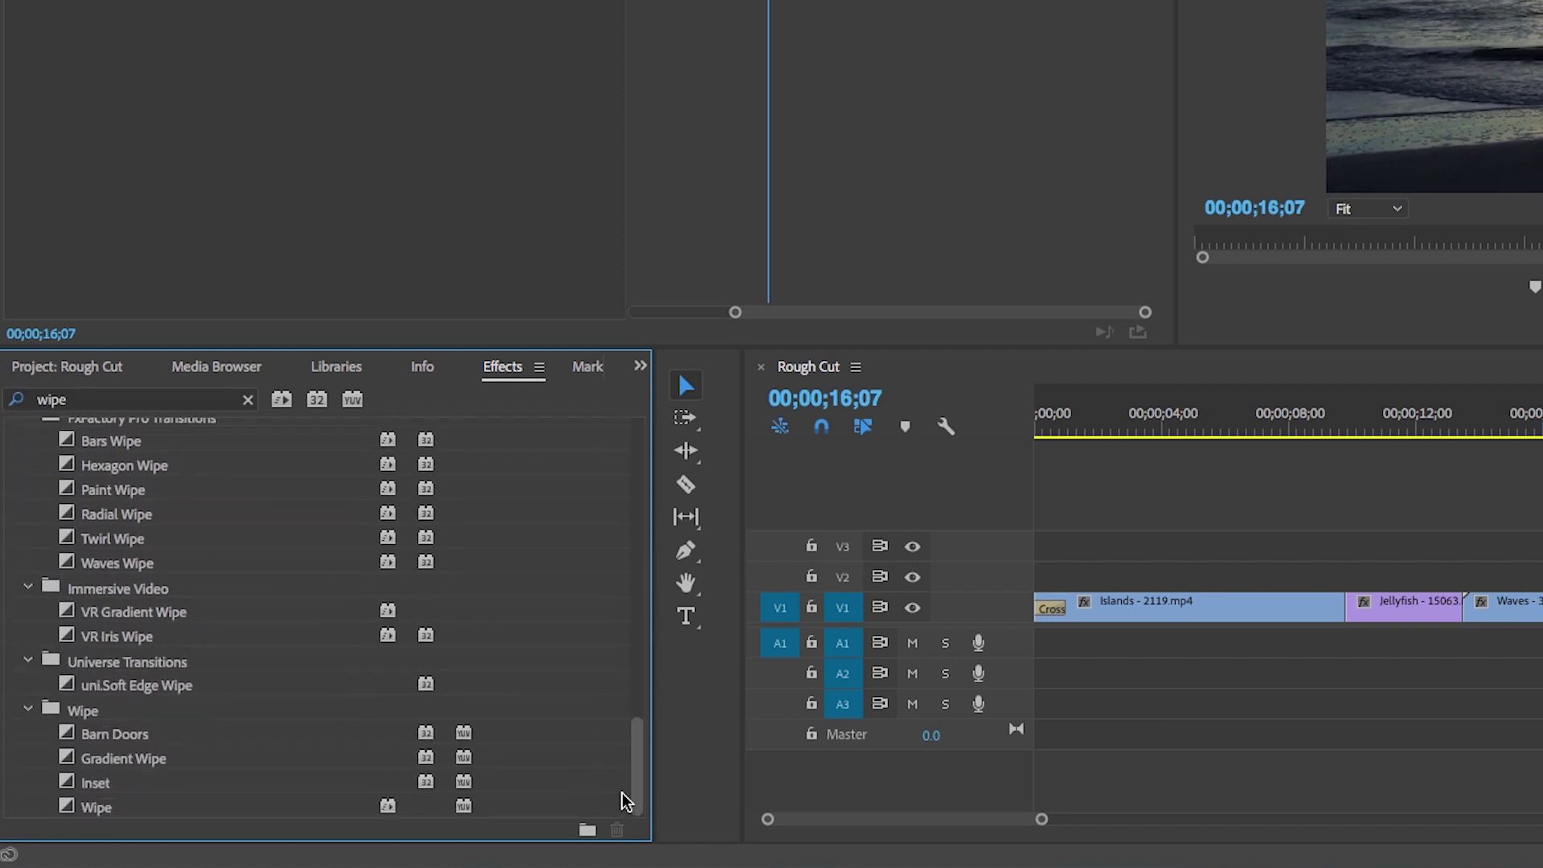
left_click_drag(96, 807, 1338, 609)
mouse_move(826, 595)
left_mouse_down()
mouse_move(788, 598)
mouse_move(851, 603)
mouse_move(801, 610)
left_mouse_up()
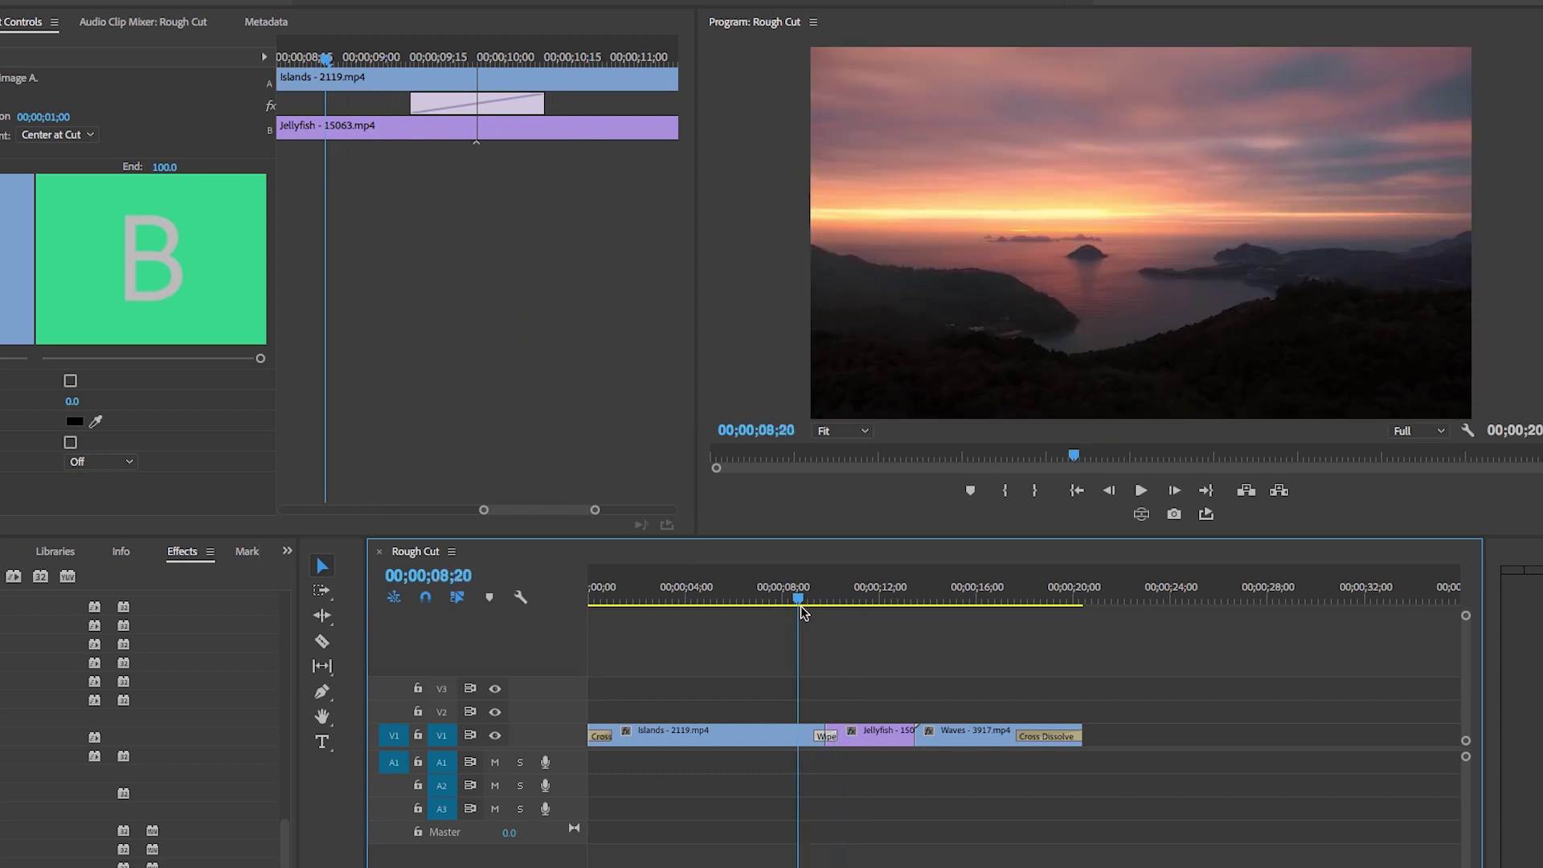
- Play the Wipe, then set it to Reverse and scrub through the reversed transition
key("space")
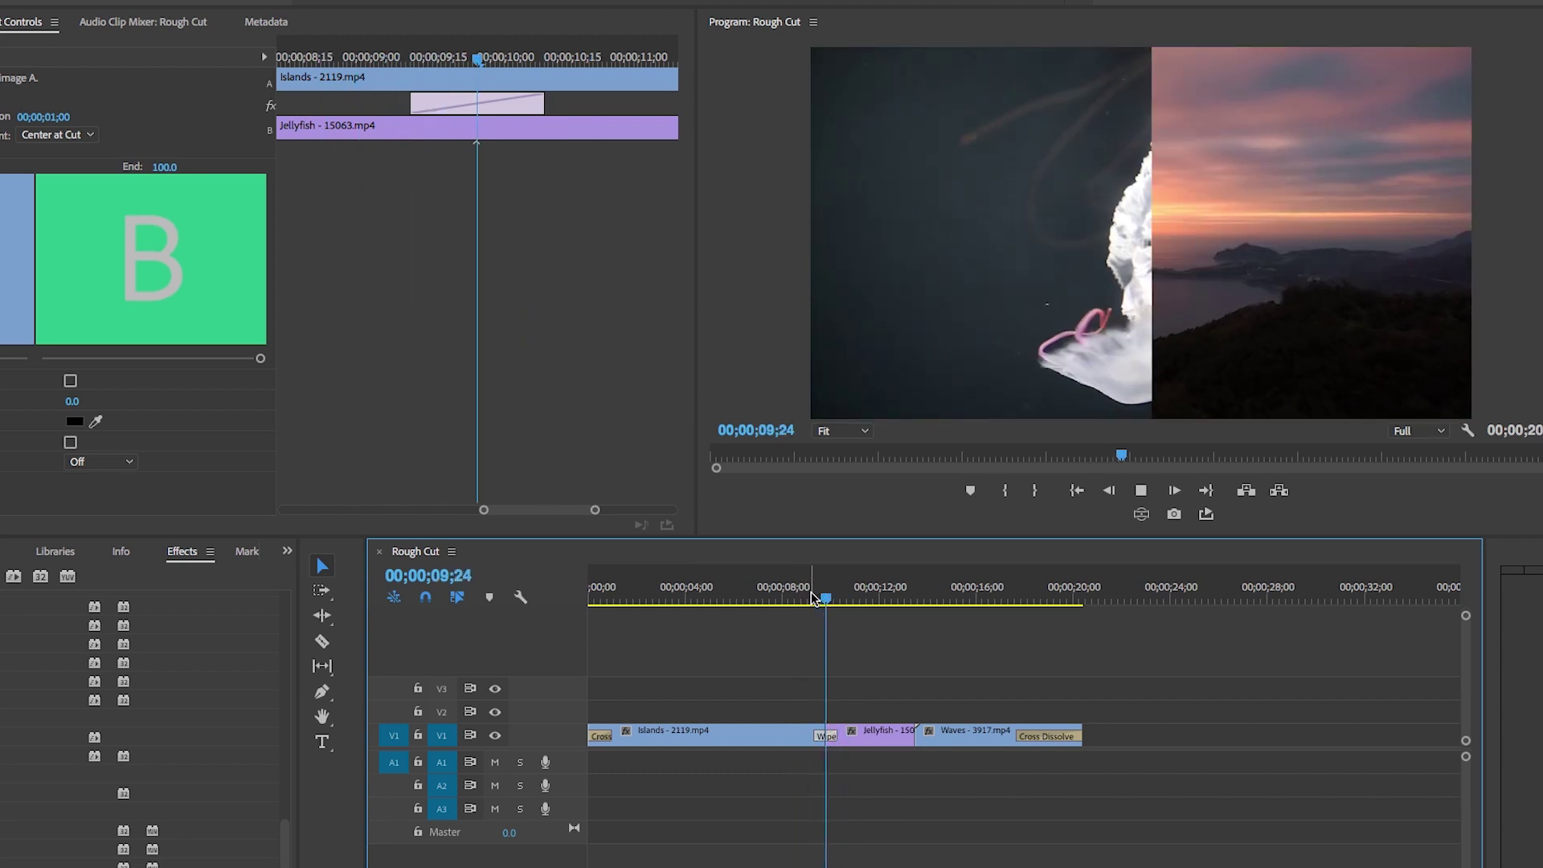
key("space")
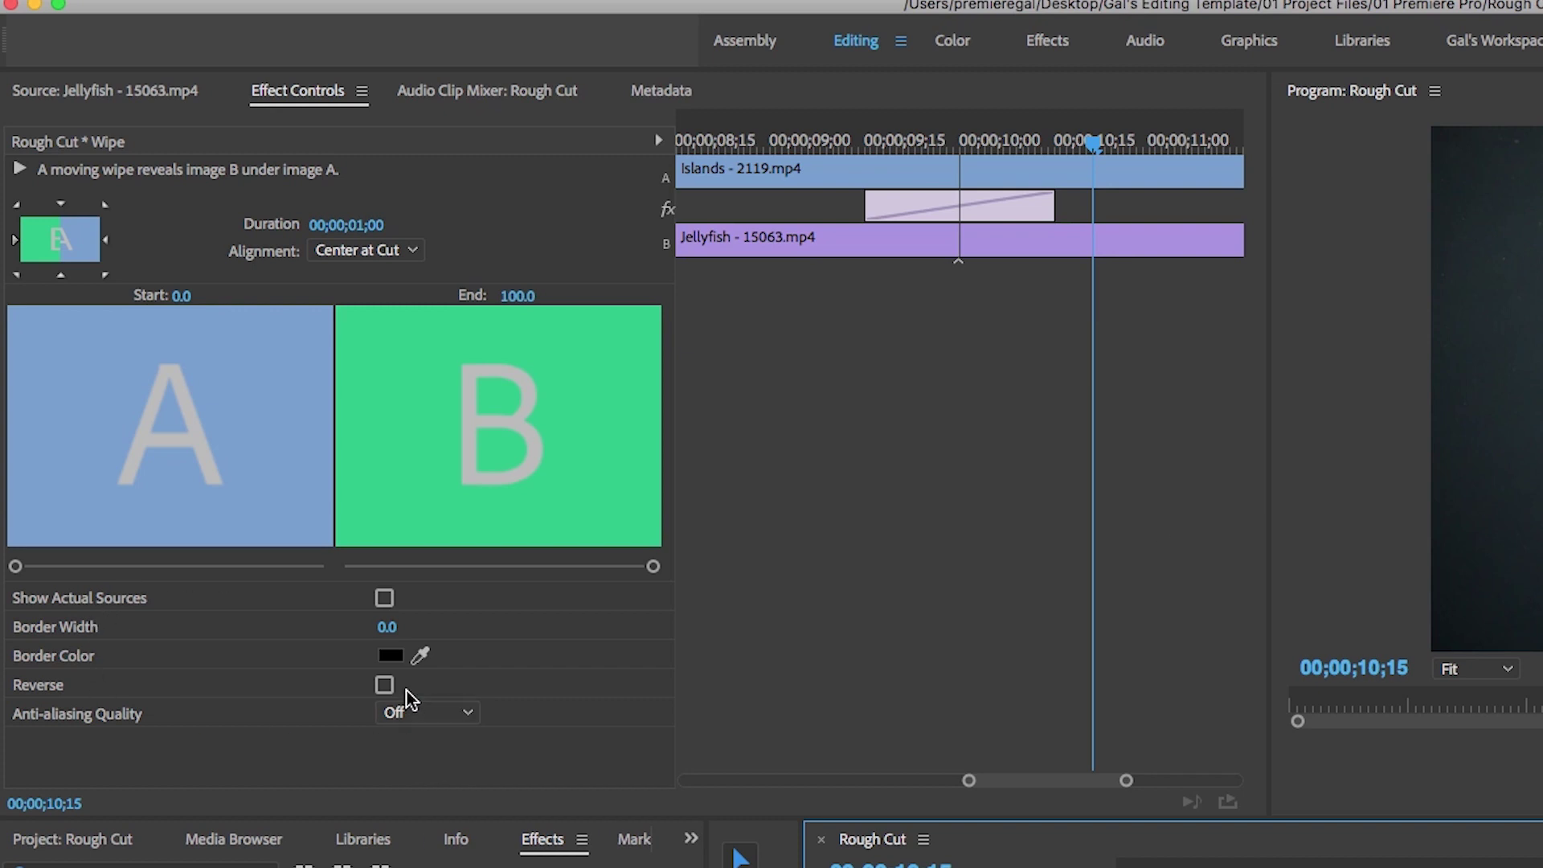
left_click(385, 685)
left_click_drag(1432, 867, 1472, 867)
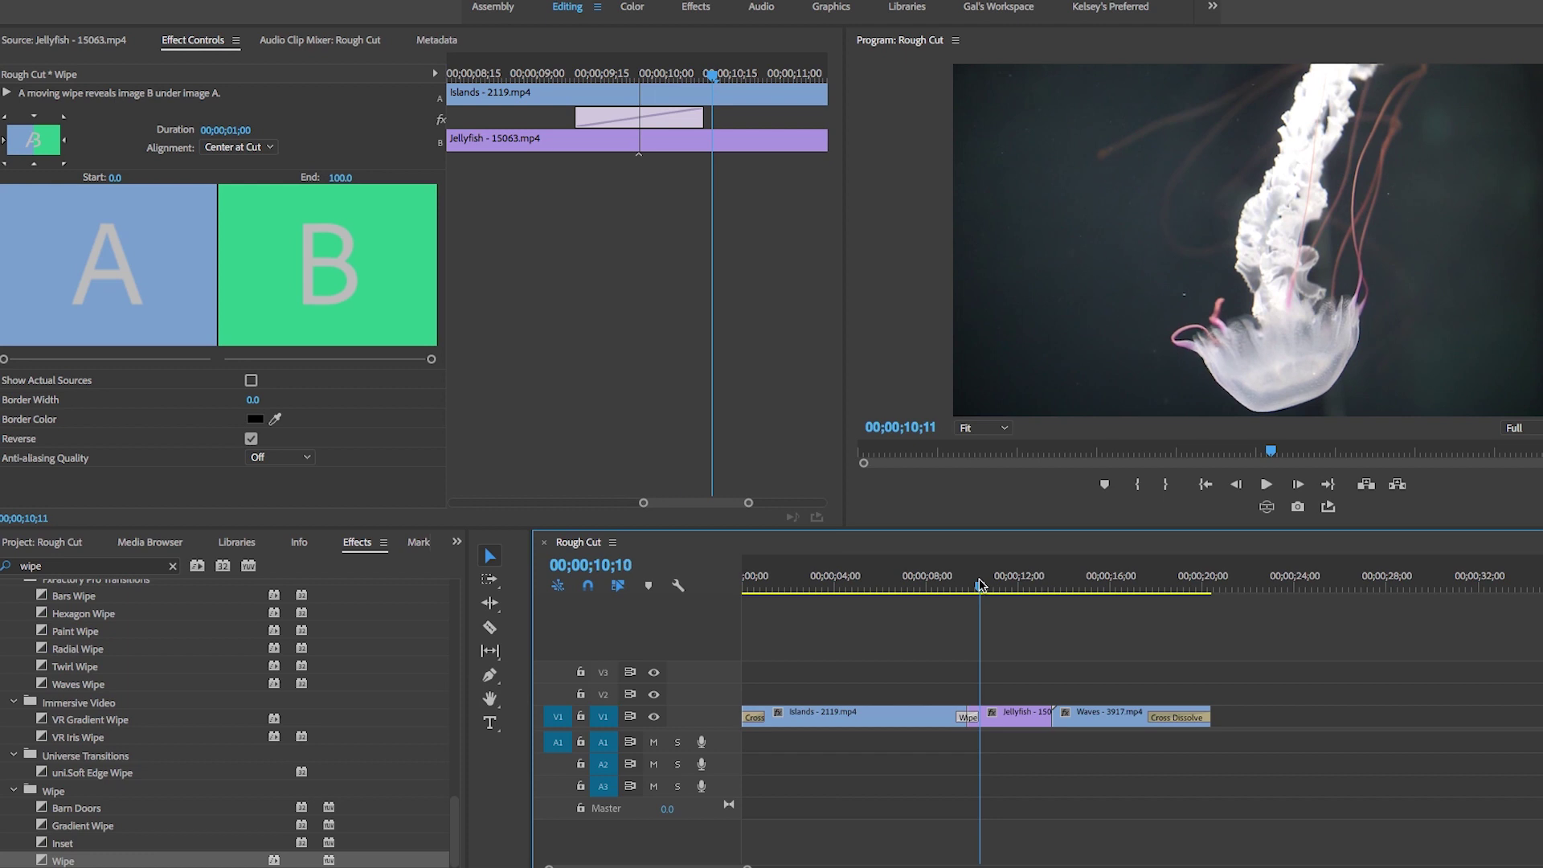
mouse_move(980, 585)
left_mouse_down()
mouse_move(959, 585)
mouse_move(975, 585)
left_mouse_up()
- Trim the Wipe to 17 frames centred on the cut and play it back
left_click_drag(703, 122, 677, 122)
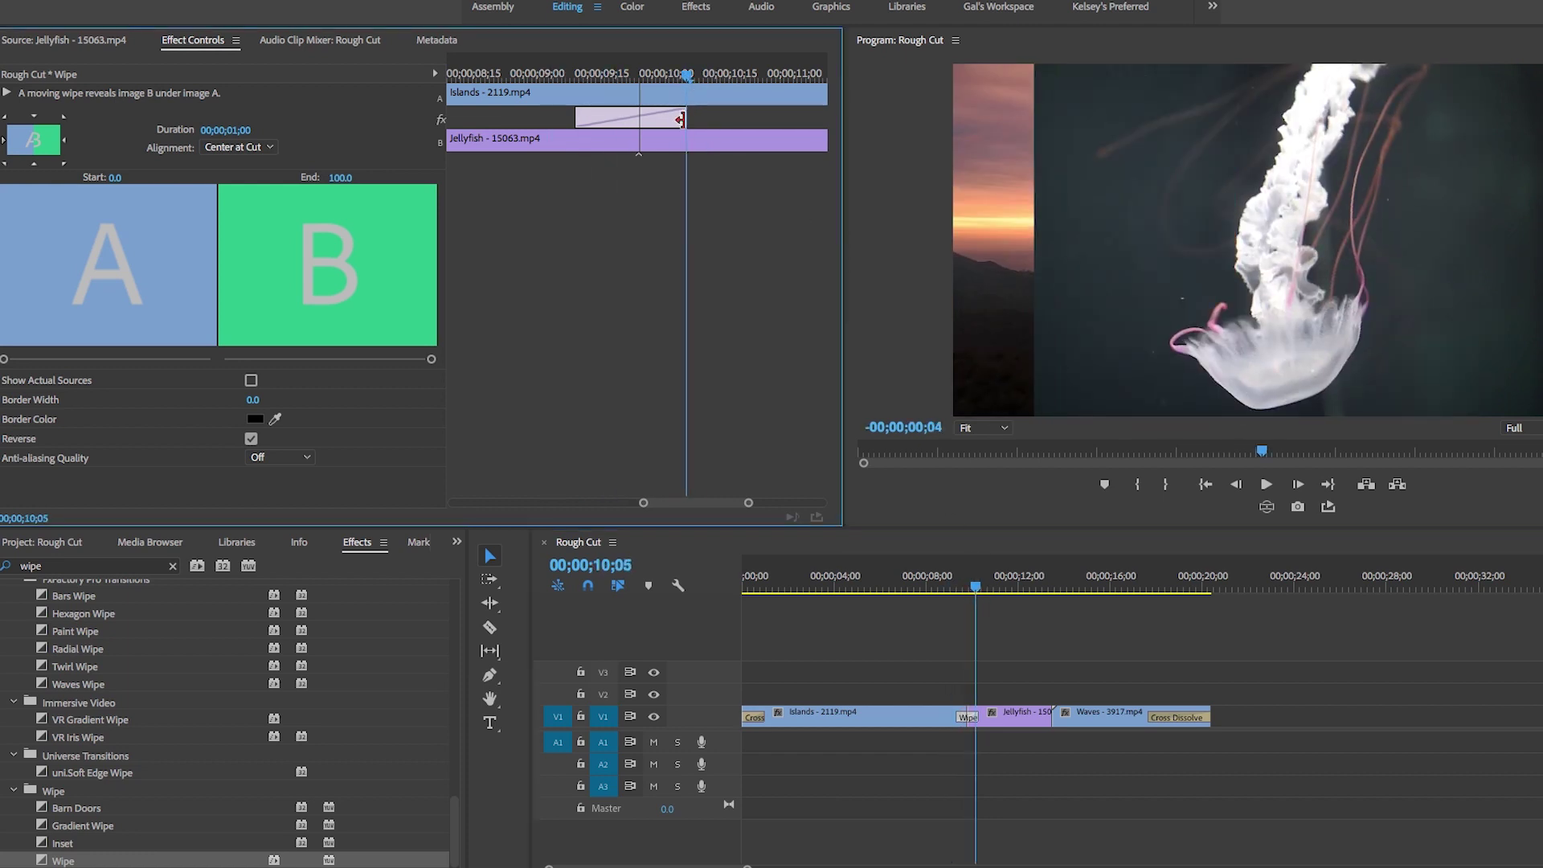
left_click_drag(578, 115, 605, 115)
left_click(962, 587)
key("space")
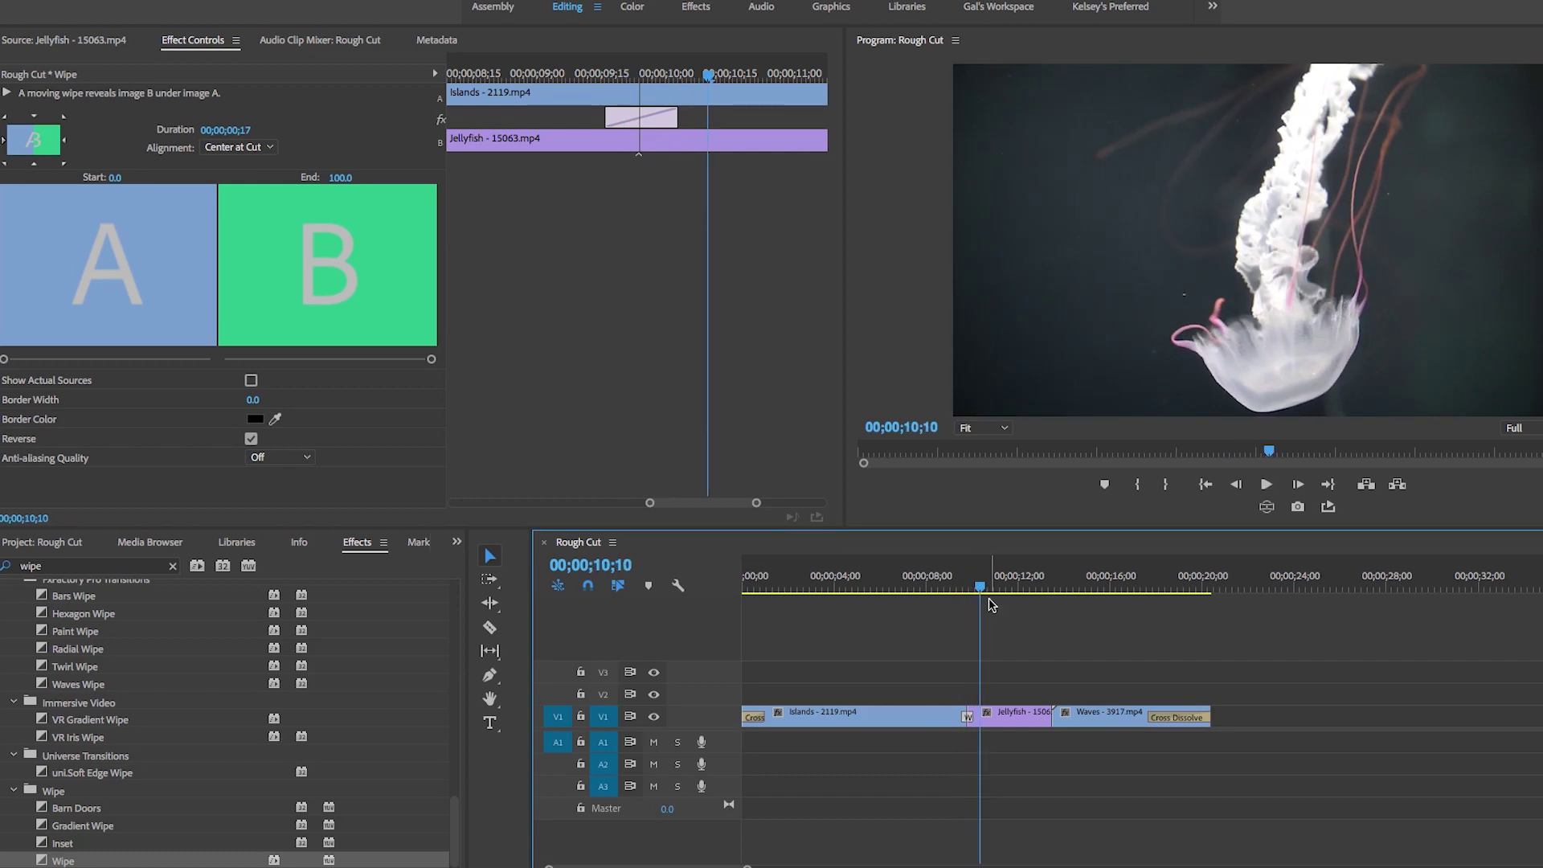
left_click_drag(948, 583, 770, 584)
left_click(804, 715)
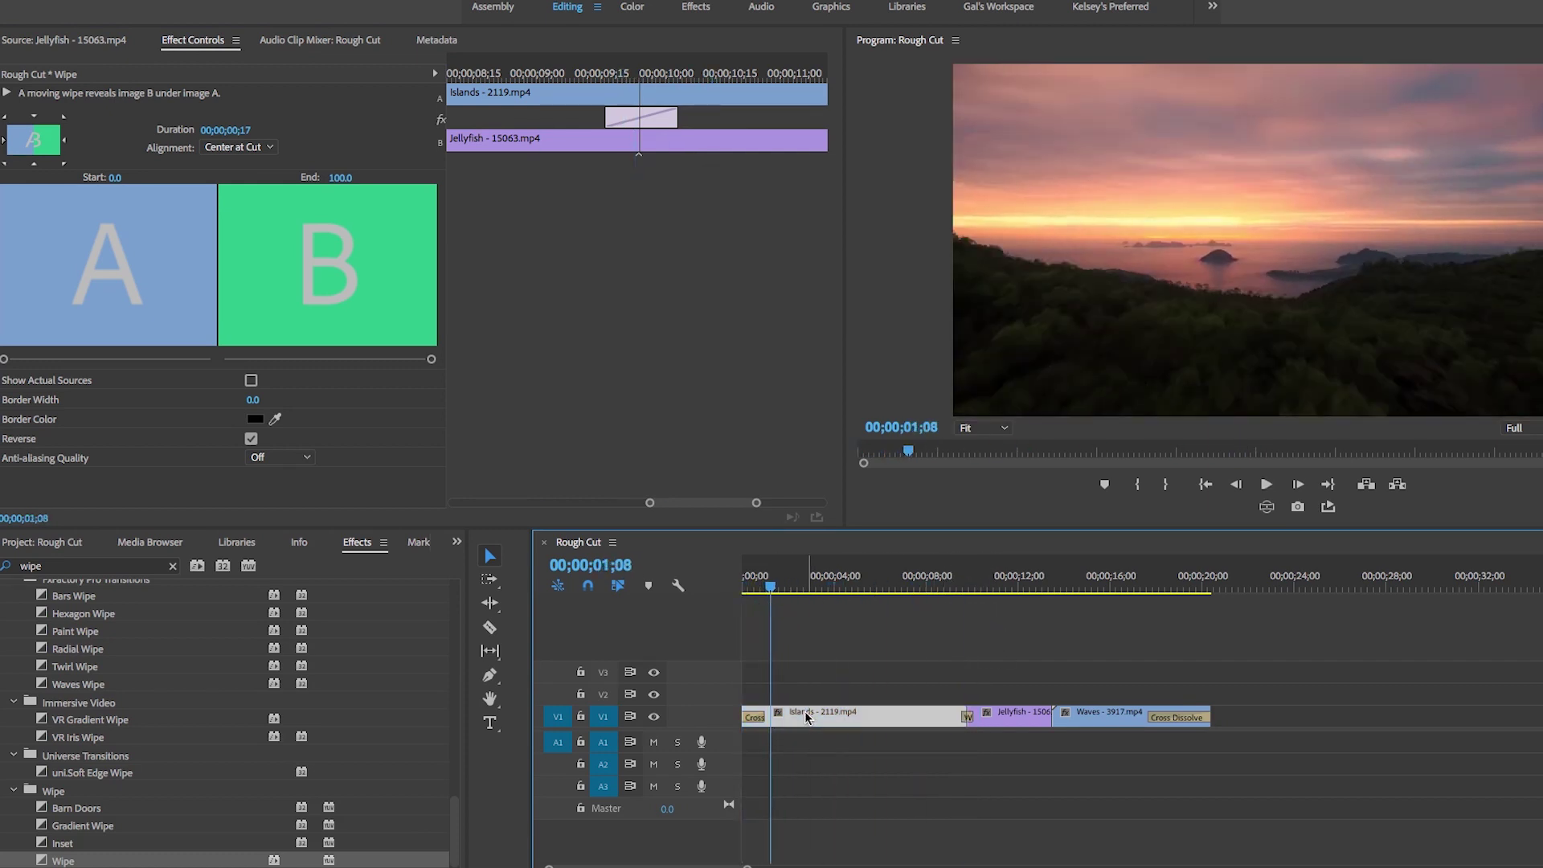
- Search the effects for 'gau' and apply Gaussian Blur to the Islands clip
left_click(101, 567)
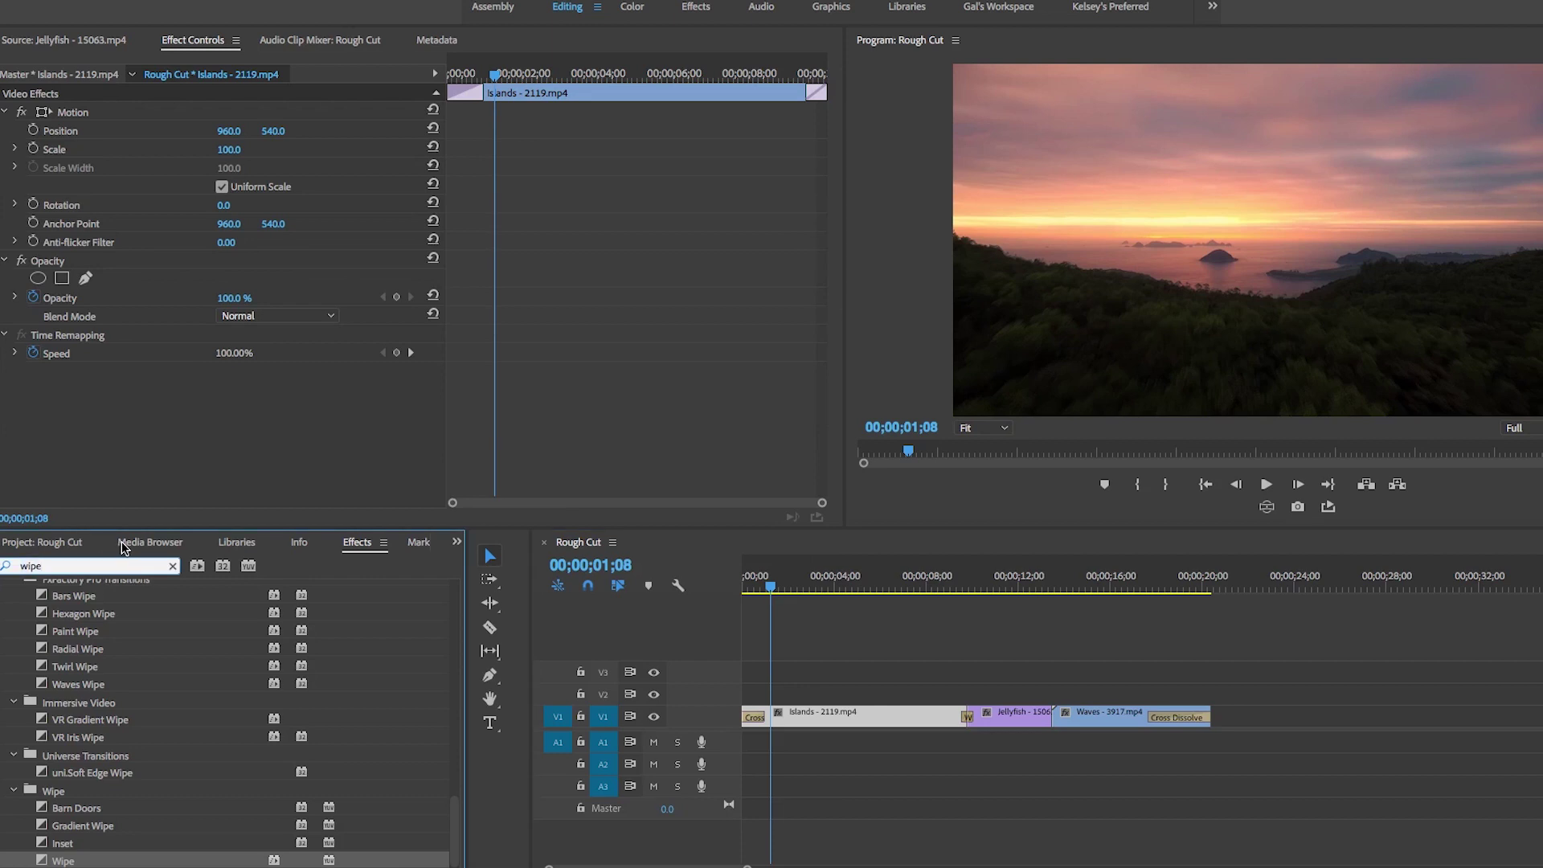
type("gaussi")
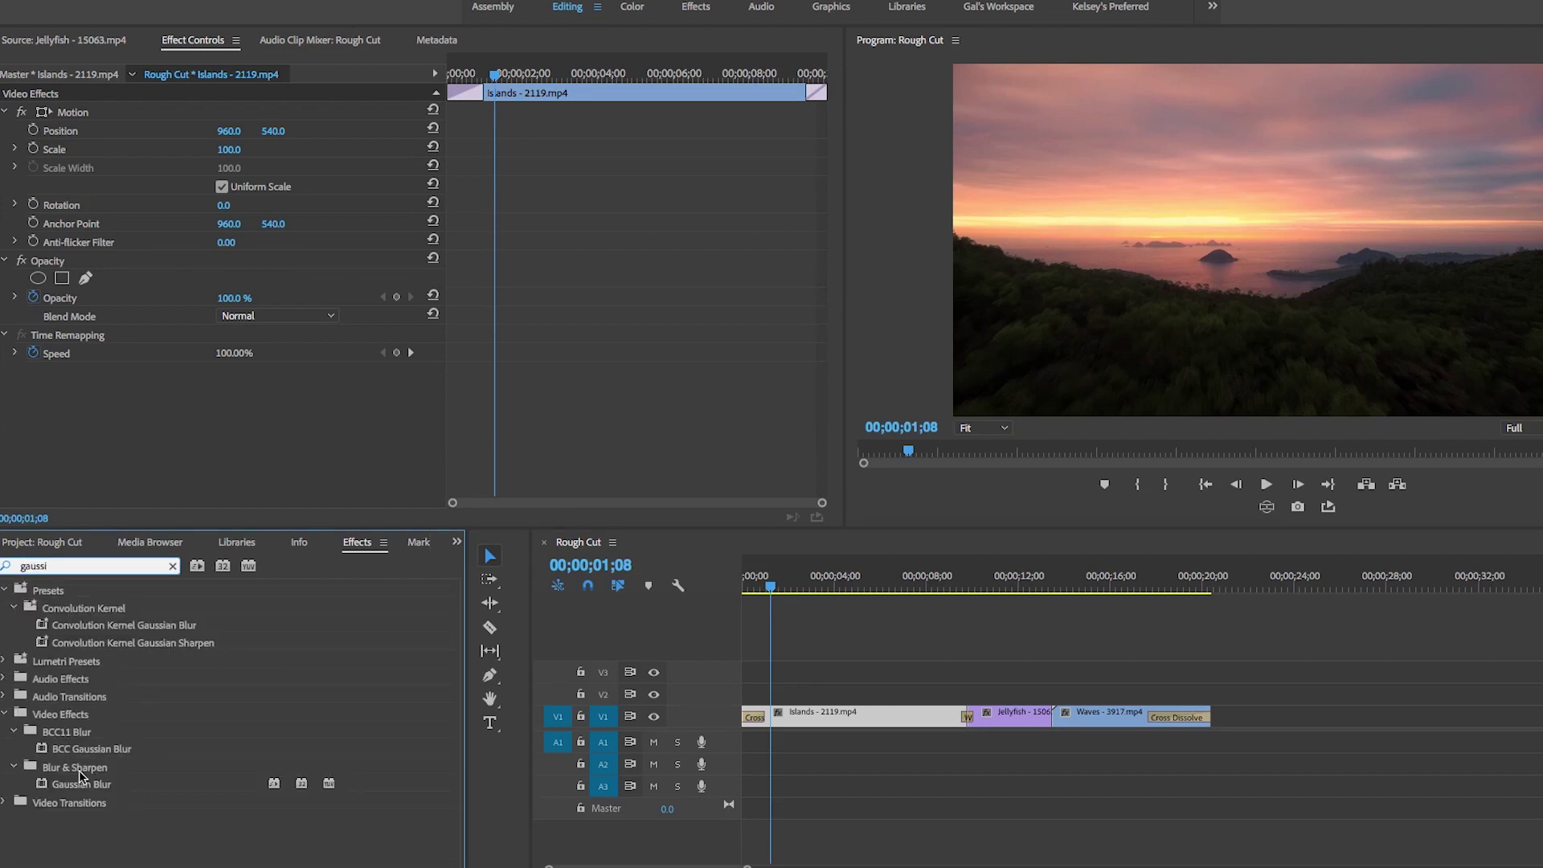
left_click_drag(80, 776, 800, 721)
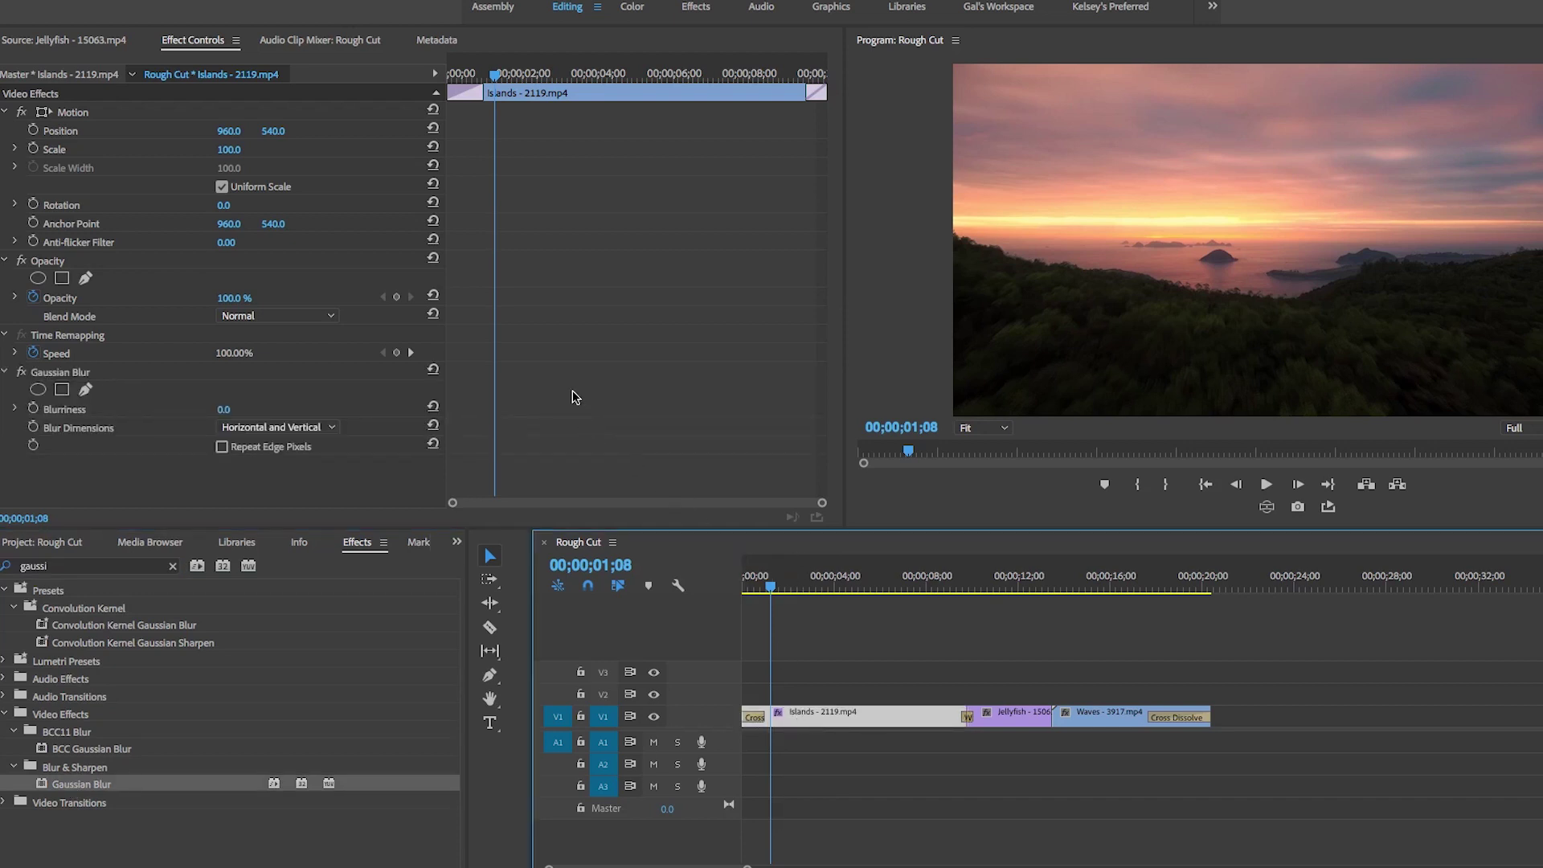
- Set the Gaussian Blur's Blurriness to 75 with Repeat Edge Pixels turned on
left_click(83, 373)
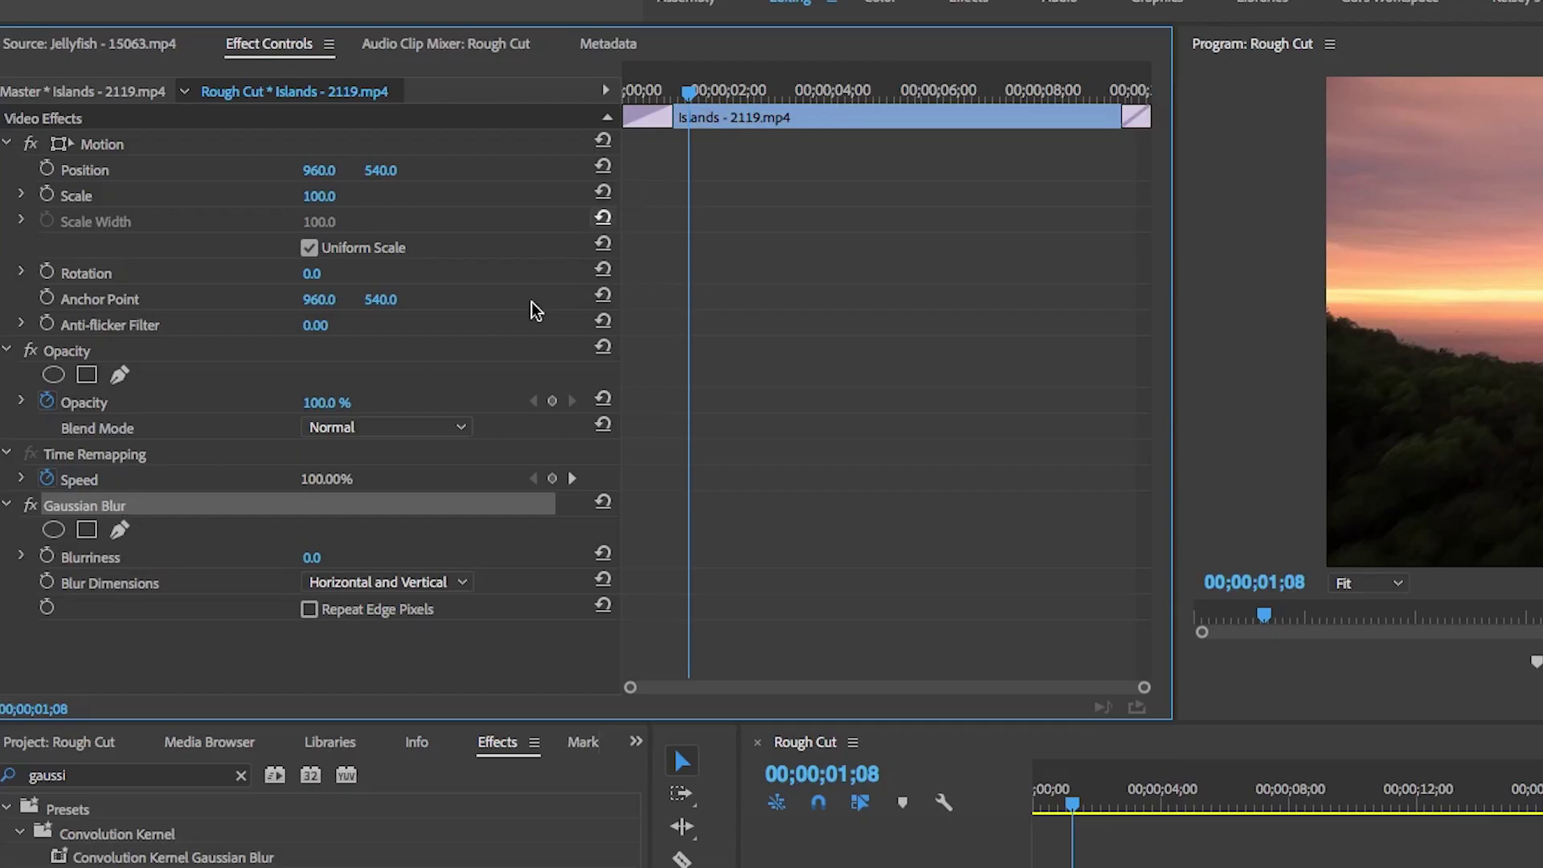
left_click(229, 408)
type("75")
key("Return")
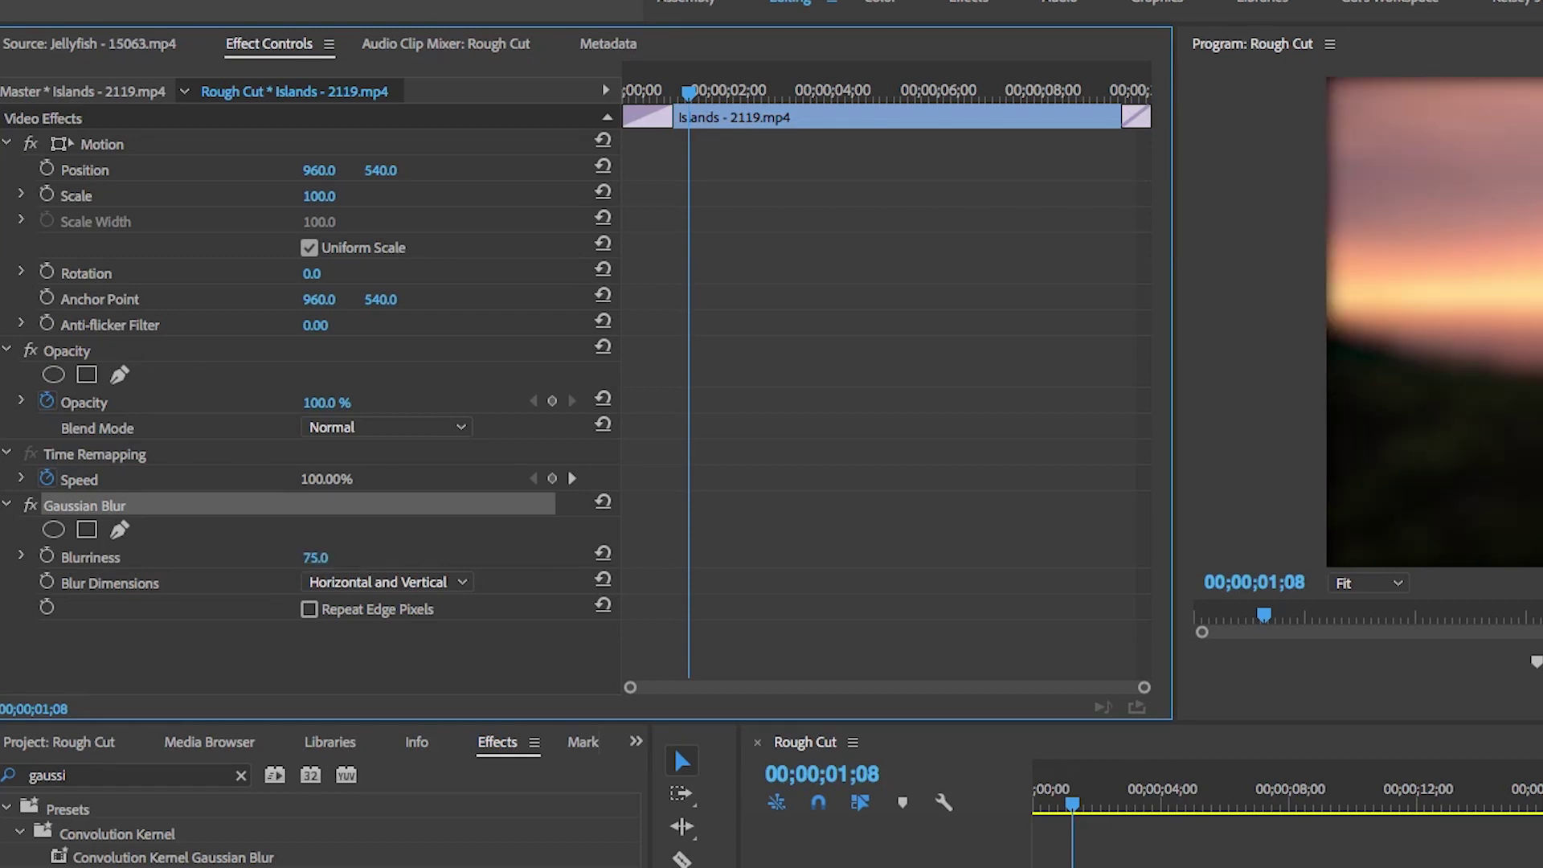
left_click(310, 611)
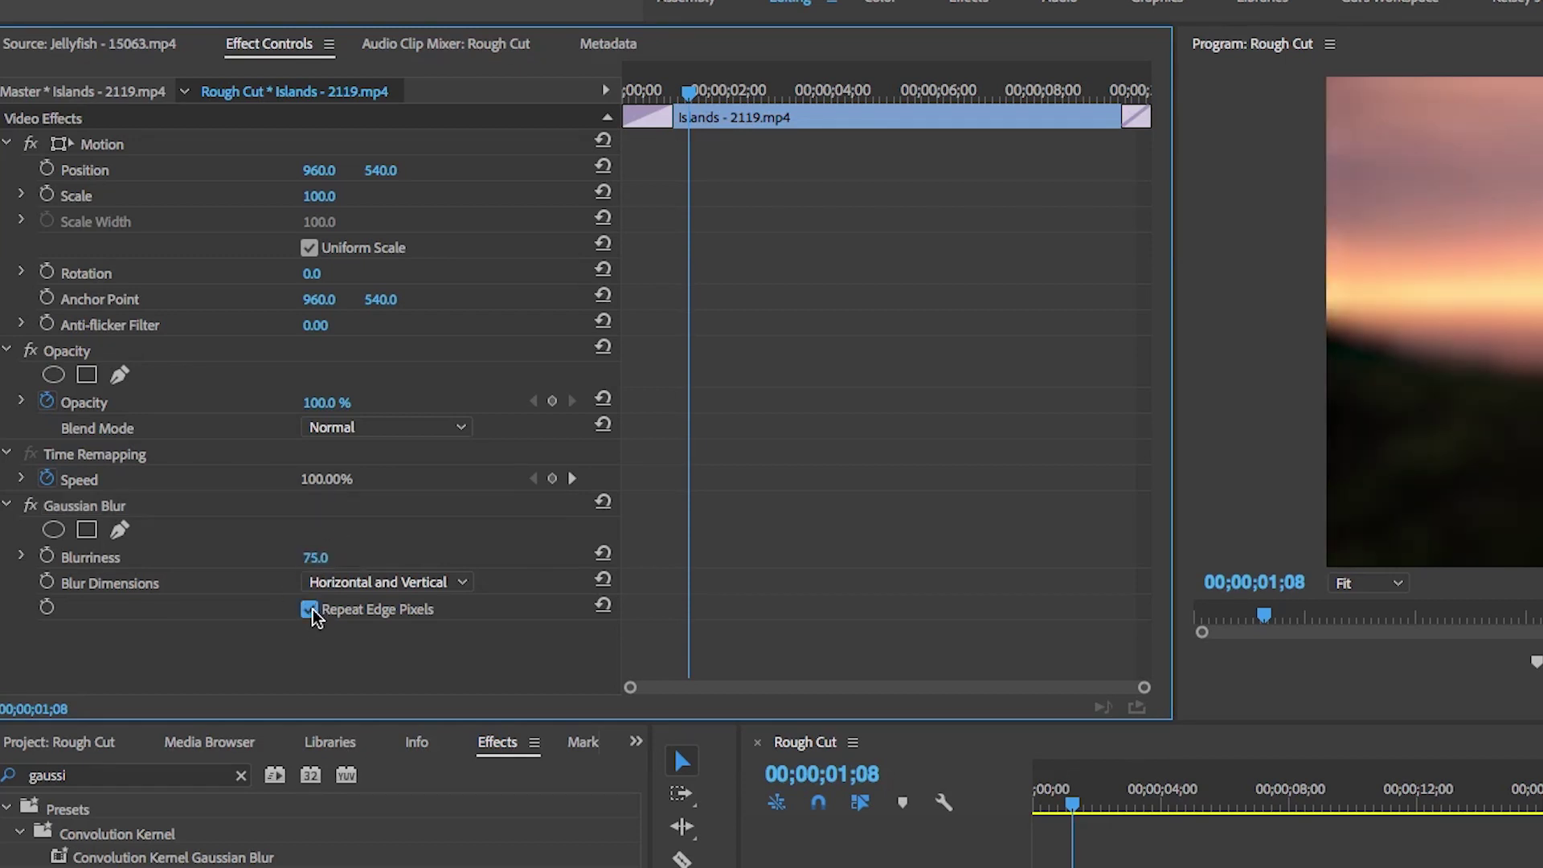
left_click_drag(689, 92, 659, 98)
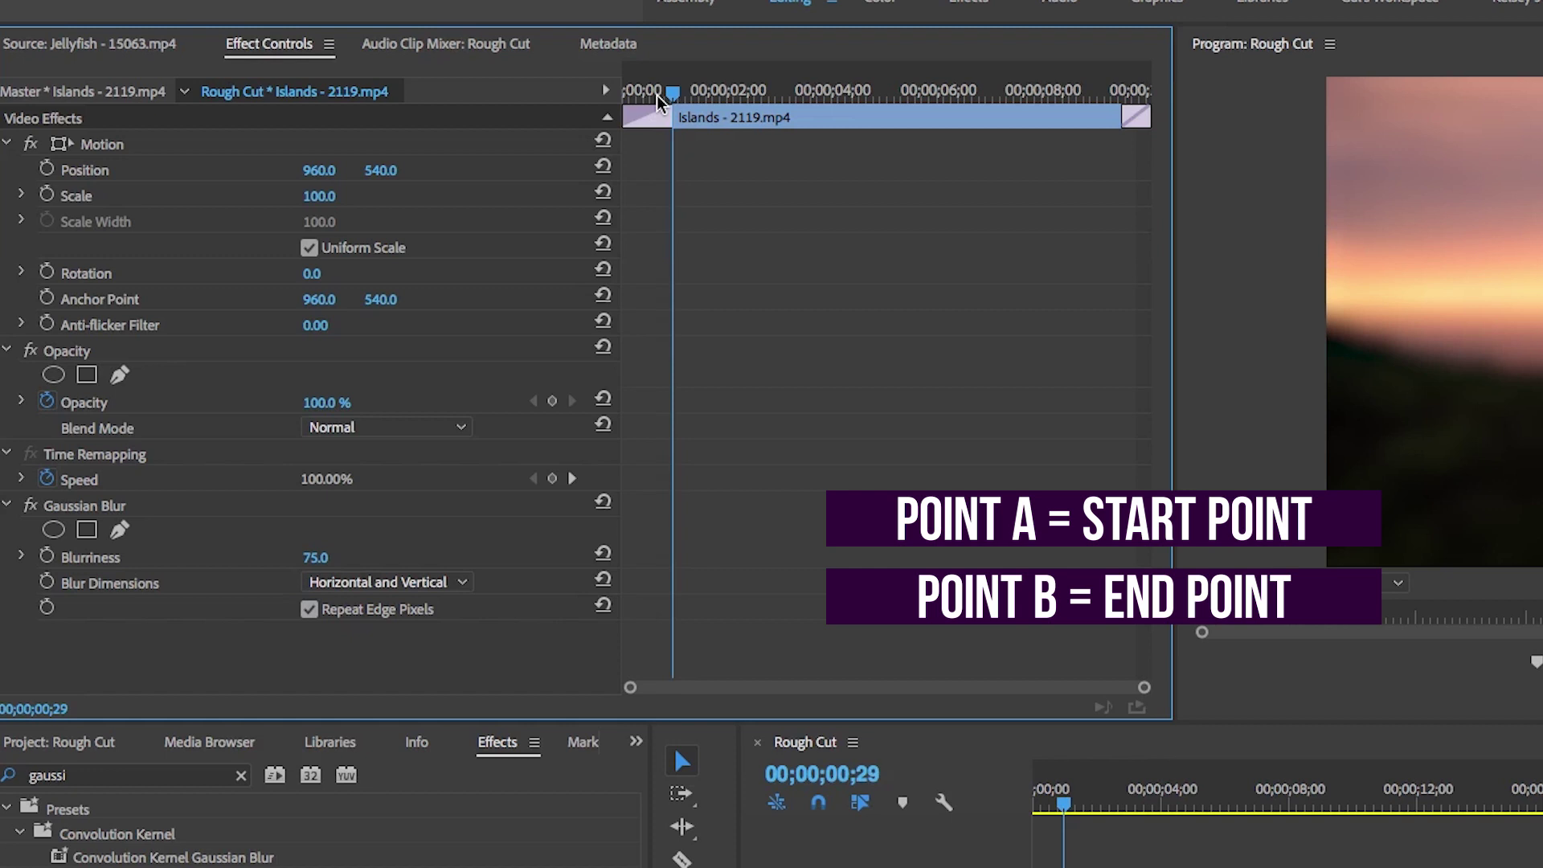
- Keyframe Blurriness at 75 at 00;00;00;00 and 0 at 00;00;02;00, then preview the fade
left_click_drag(657, 98, 613, 101)
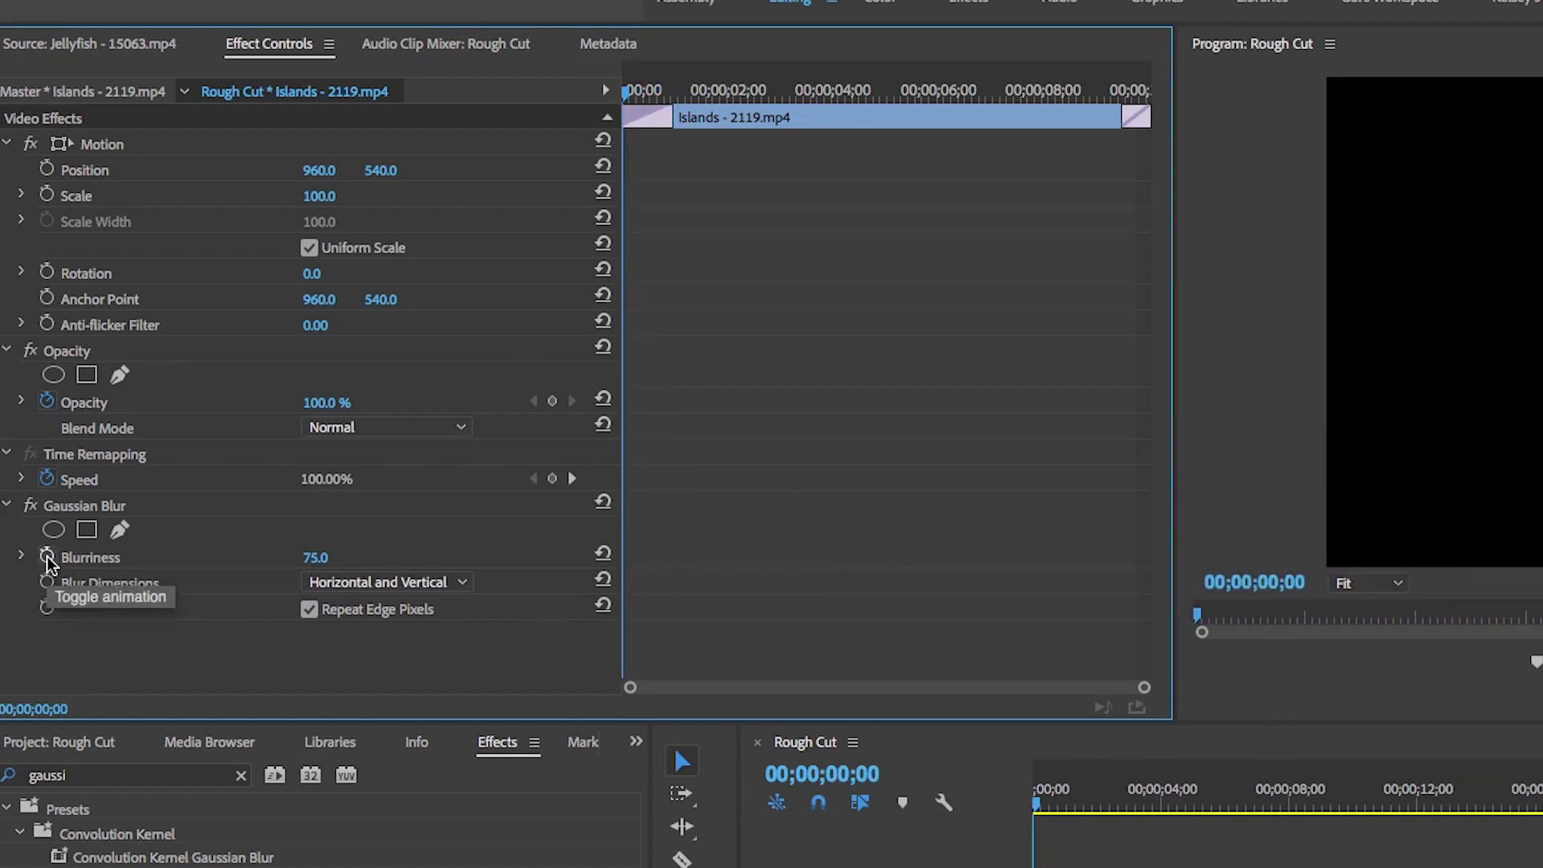
left_click(48, 556)
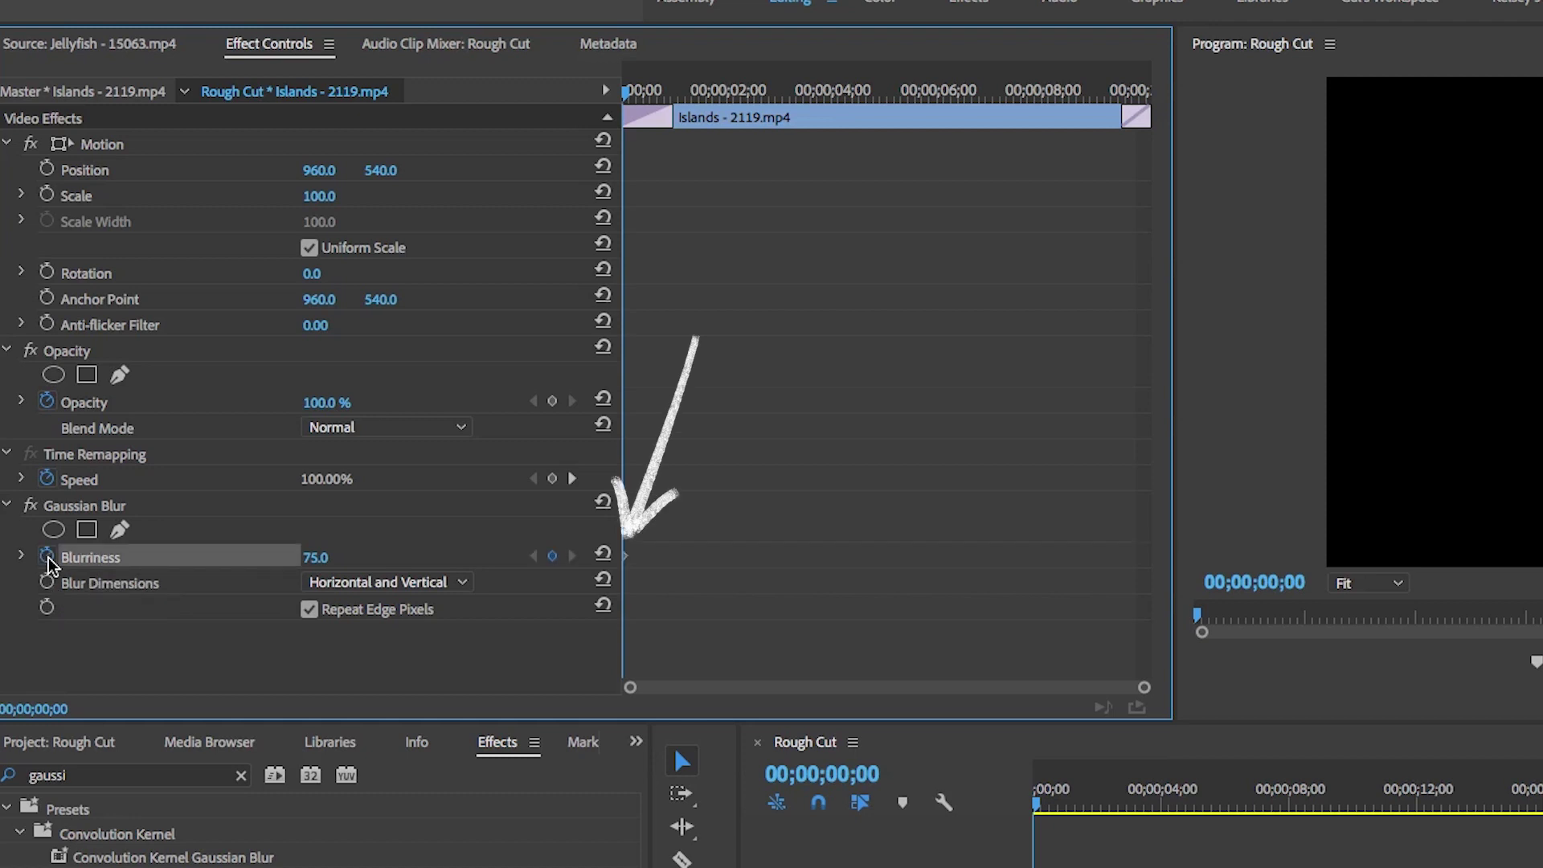
left_click_drag(626, 94, 668, 107)
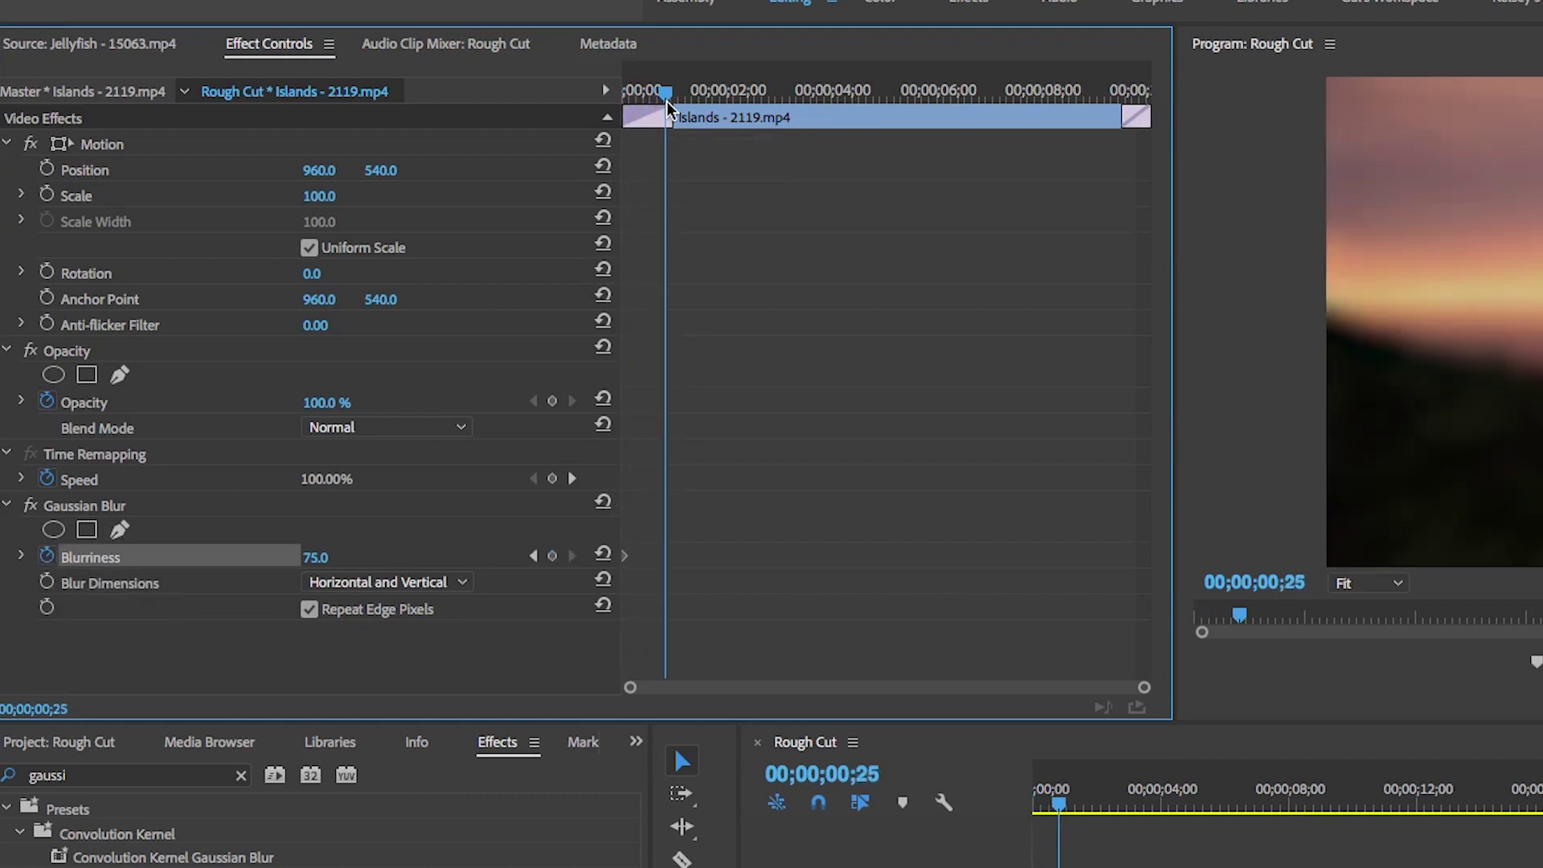
left_click_drag(667, 107, 721, 120)
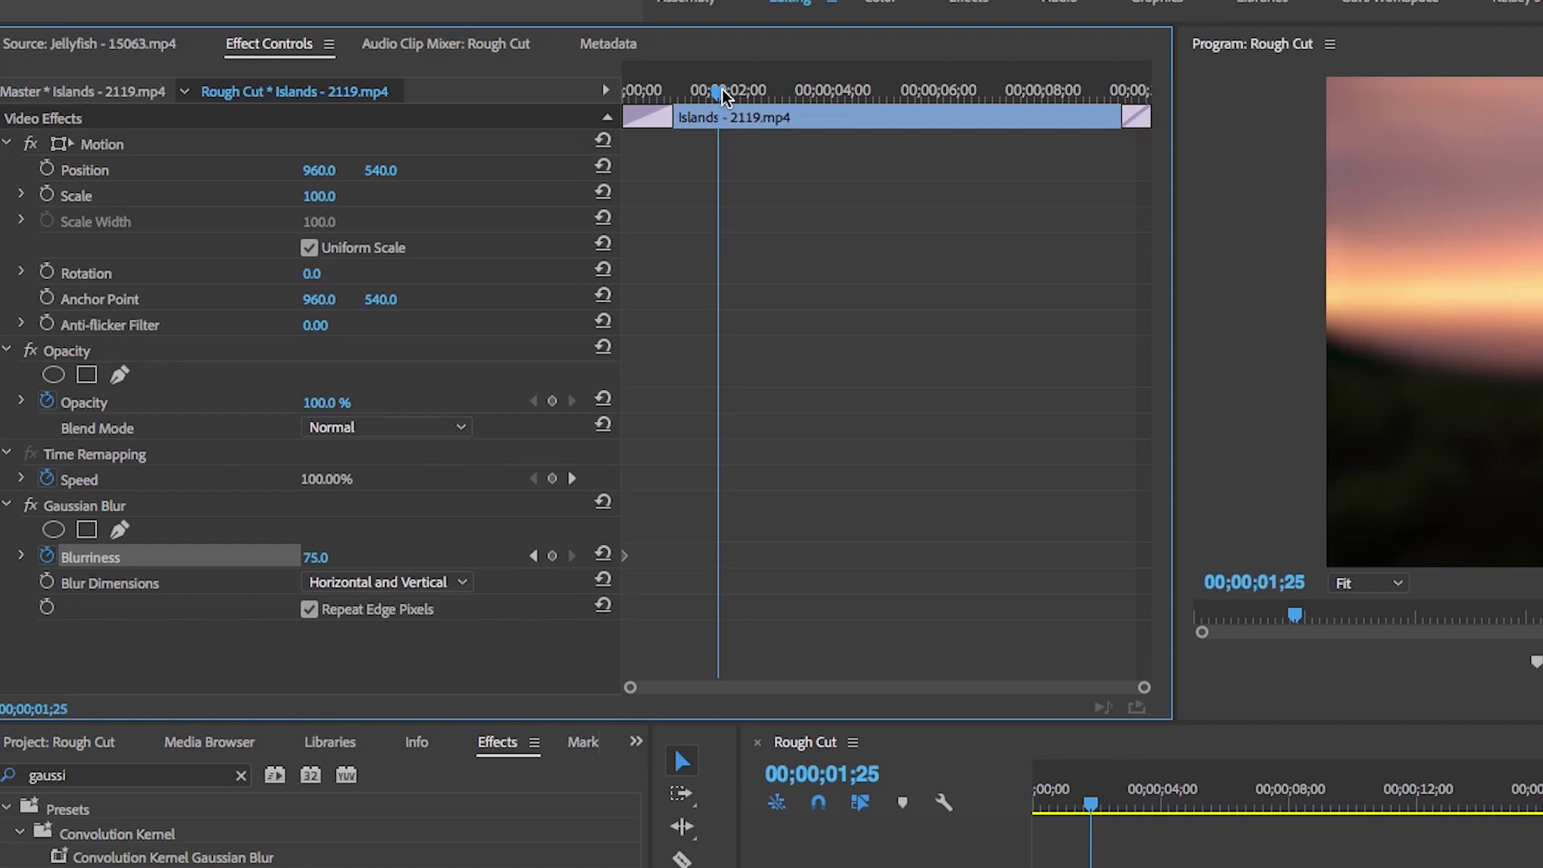
left_click_drag(724, 95, 728, 95)
left_click(335, 554)
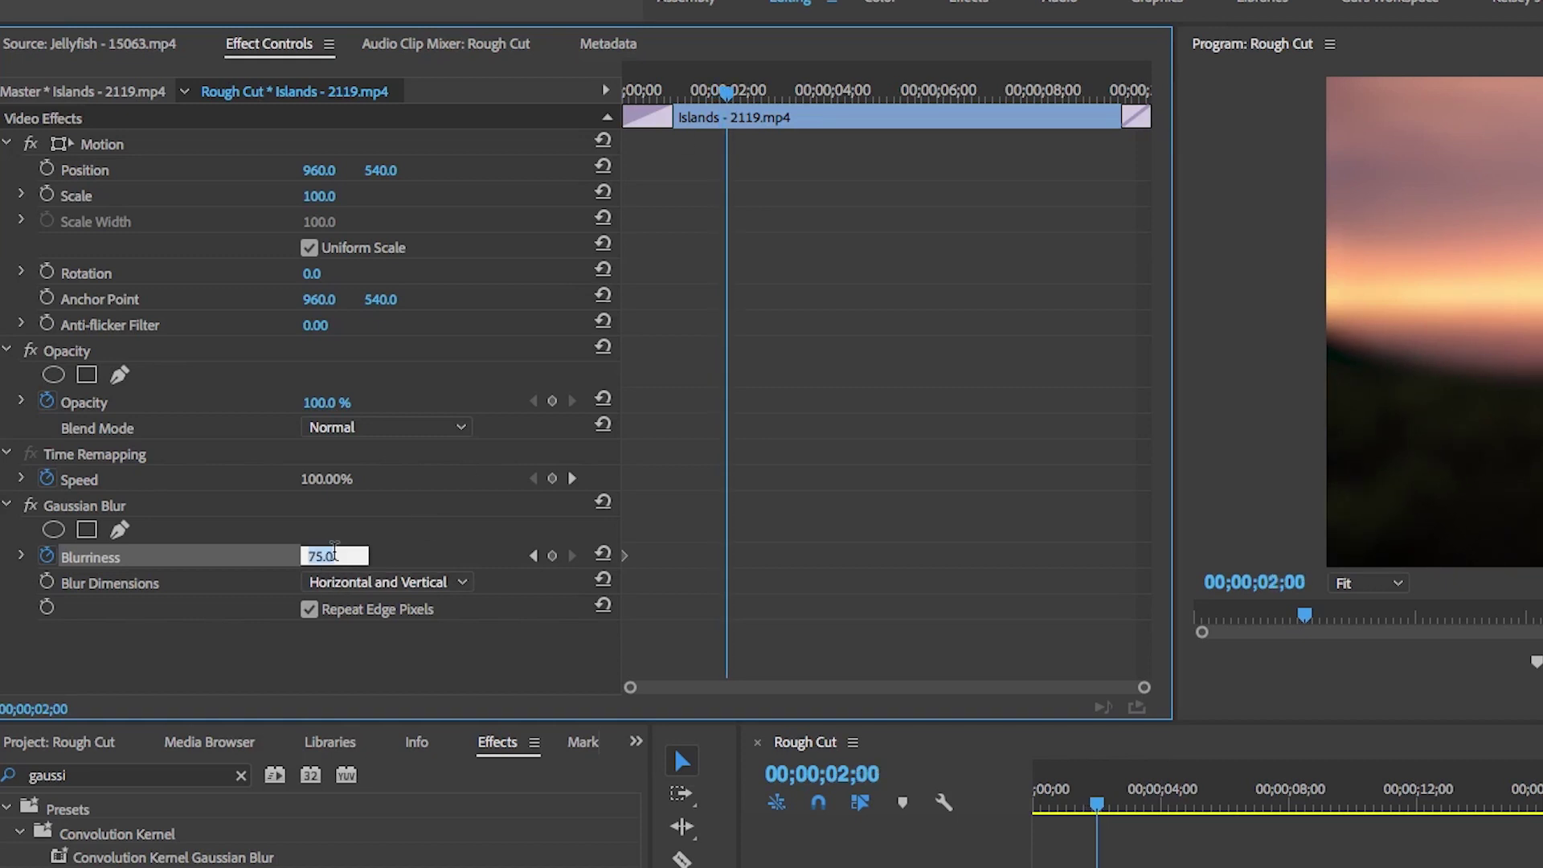
type("0")
key("Return")
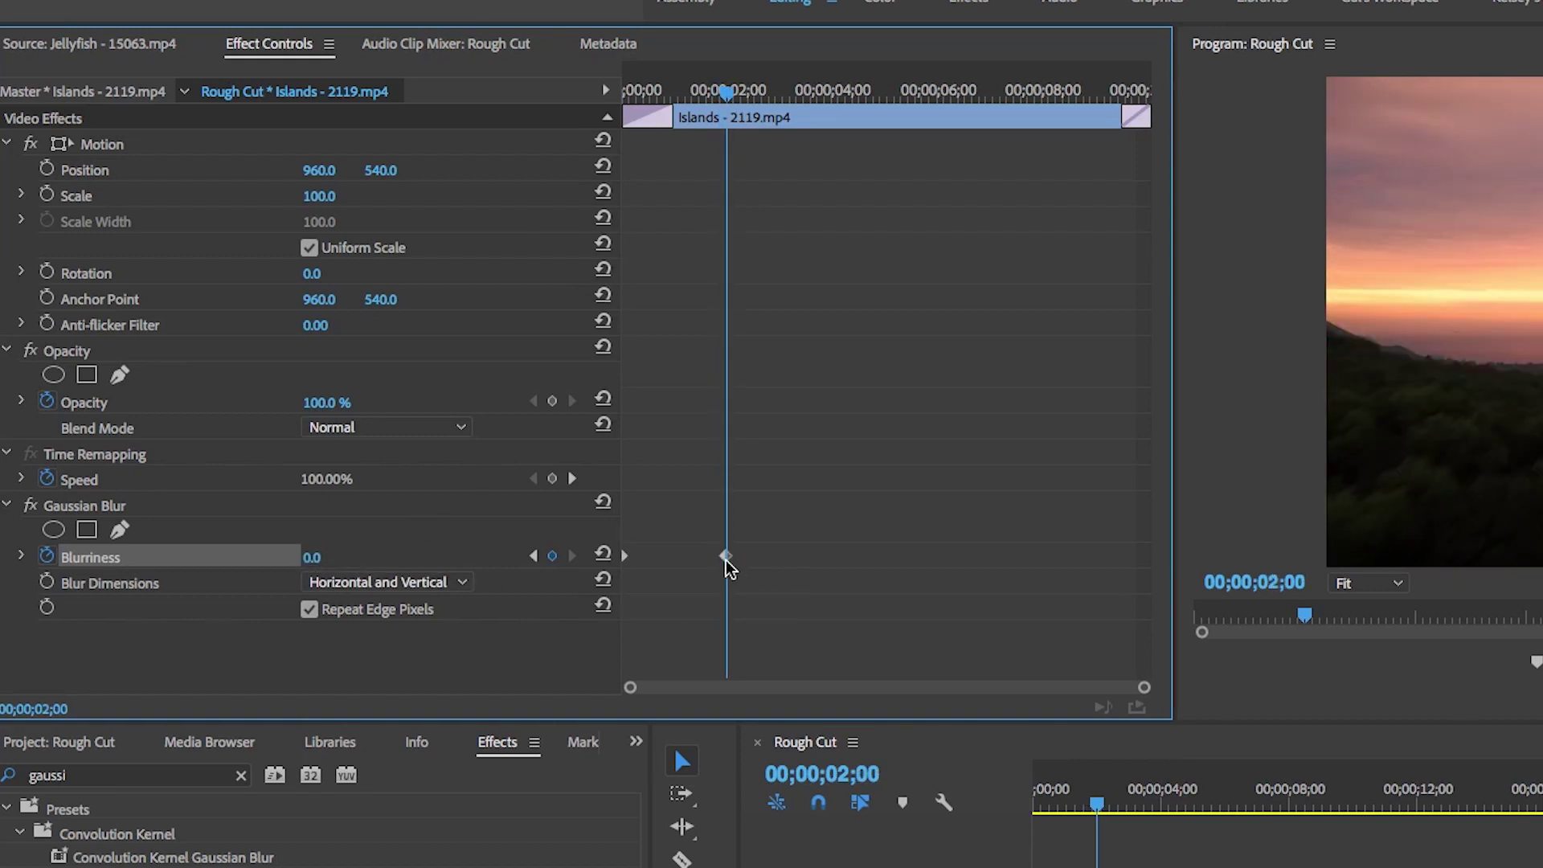
left_click_drag(738, 88, 701, 124)
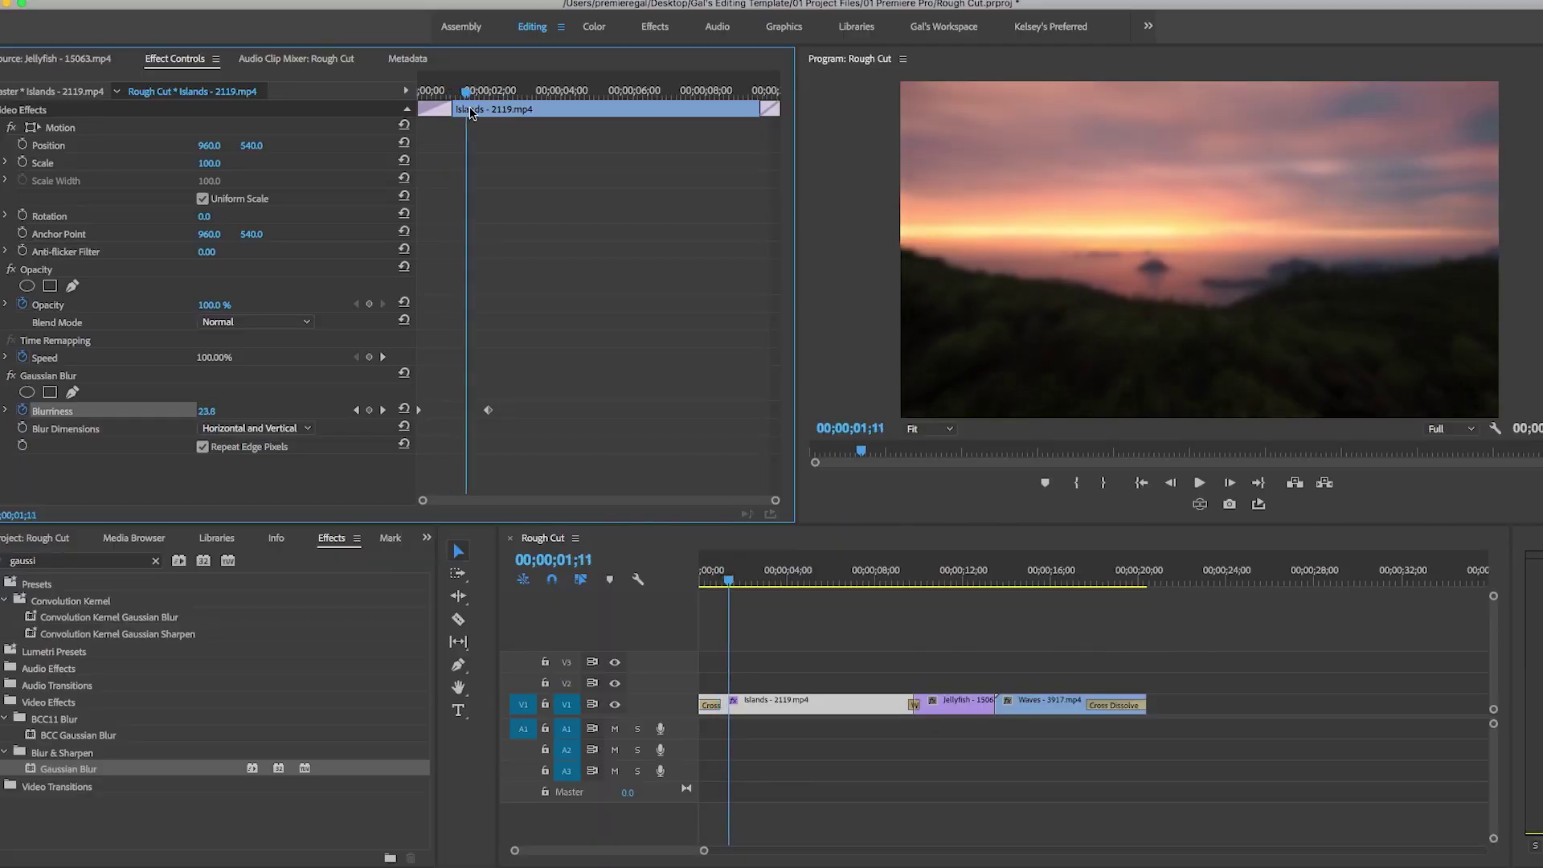
mouse_move(471, 113)
left_mouse_down()
mouse_move(486, 112)
mouse_move(421, 113)
mouse_move(508, 117)
mouse_move(420, 122)
mouse_move(501, 133)
mouse_move(409, 121)
mouse_move(504, 126)
mouse_move(421, 118)
mouse_move(493, 115)
mouse_move(426, 116)
mouse_move(504, 126)
mouse_move(417, 123)
mouse_move(513, 141)
left_mouse_up()
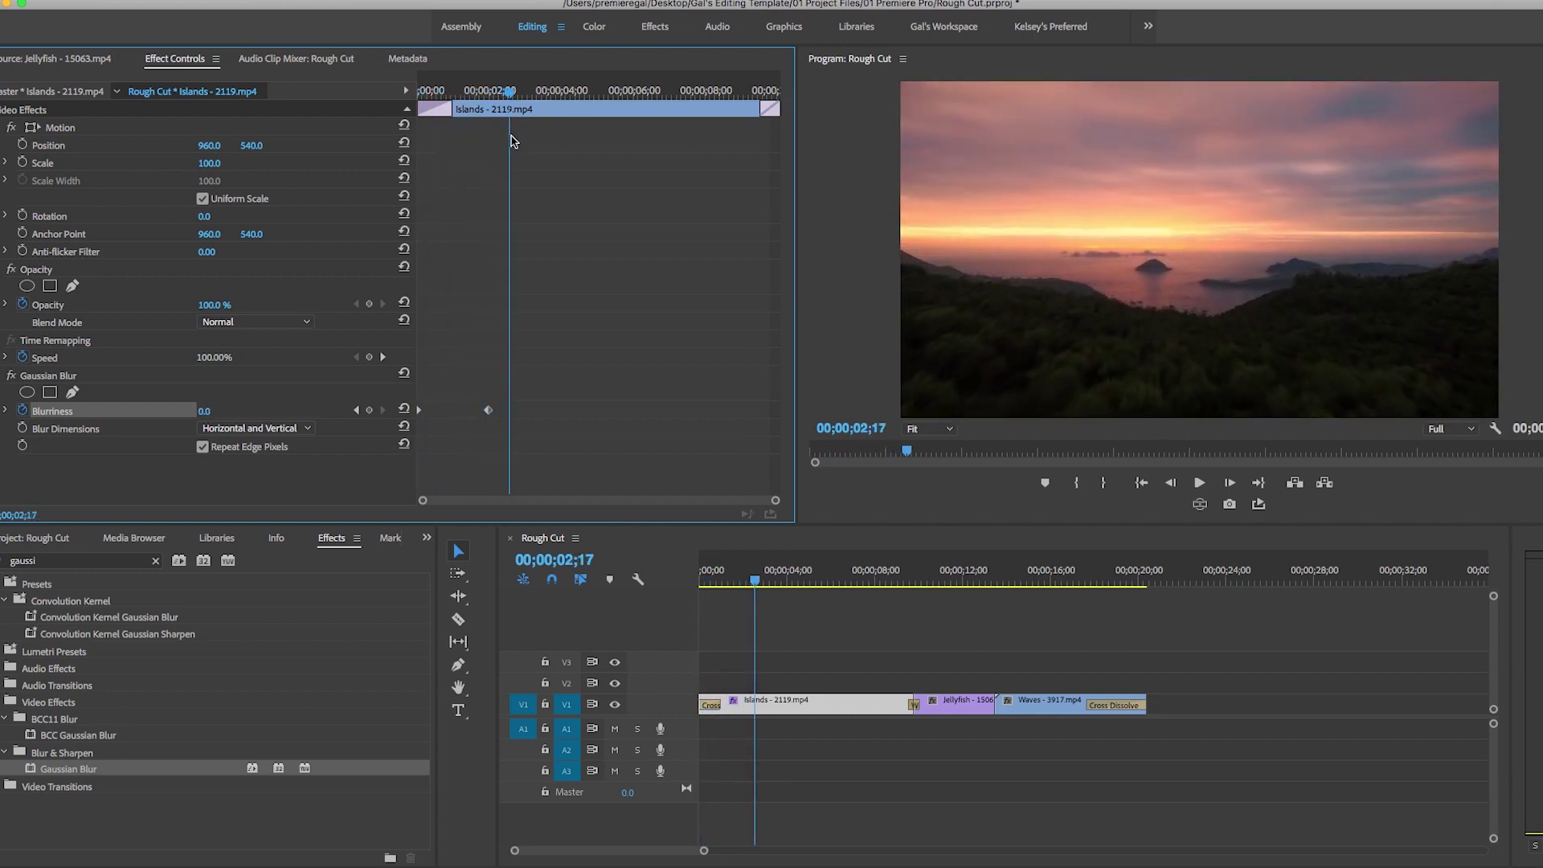
- Try repositioning and enlarging the Islands clip's picture with its transform handles in the Program monitor
left_click(77, 147)
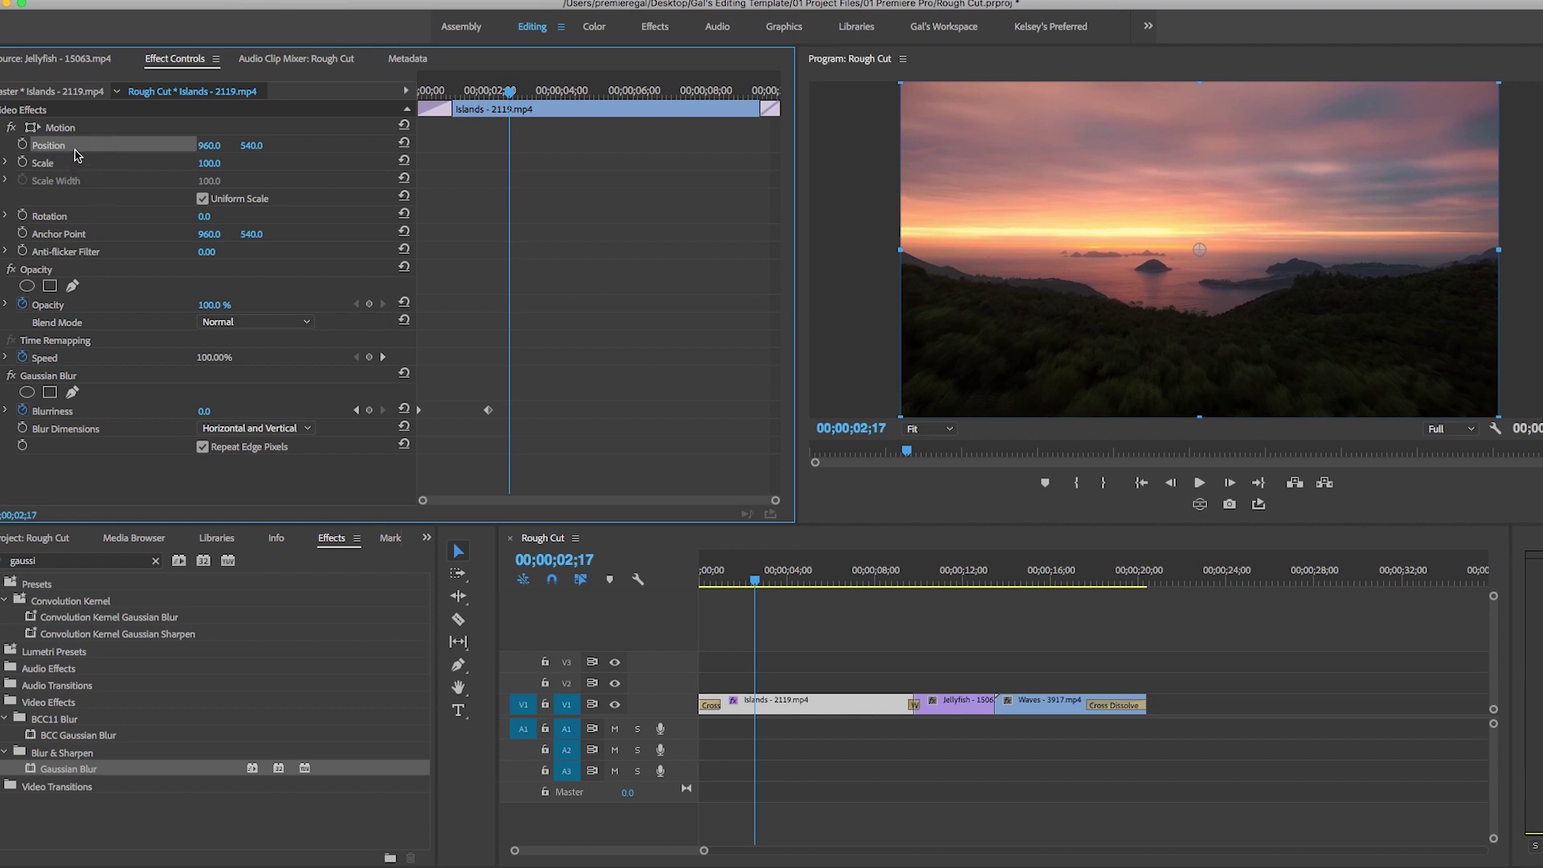
left_click(65, 163)
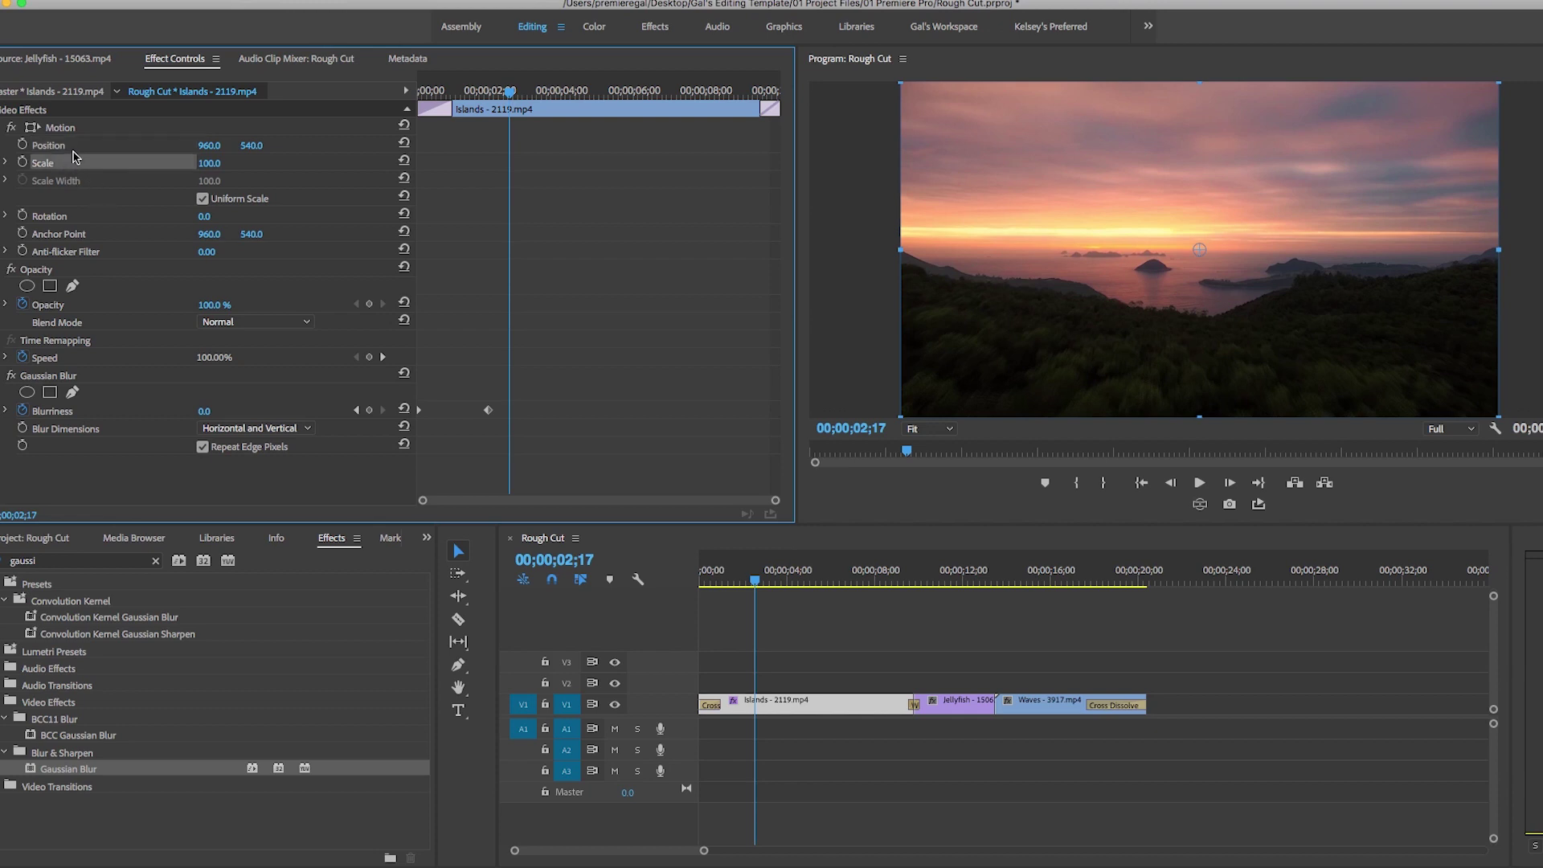
left_click(77, 217)
left_click(89, 235)
left_click(109, 252)
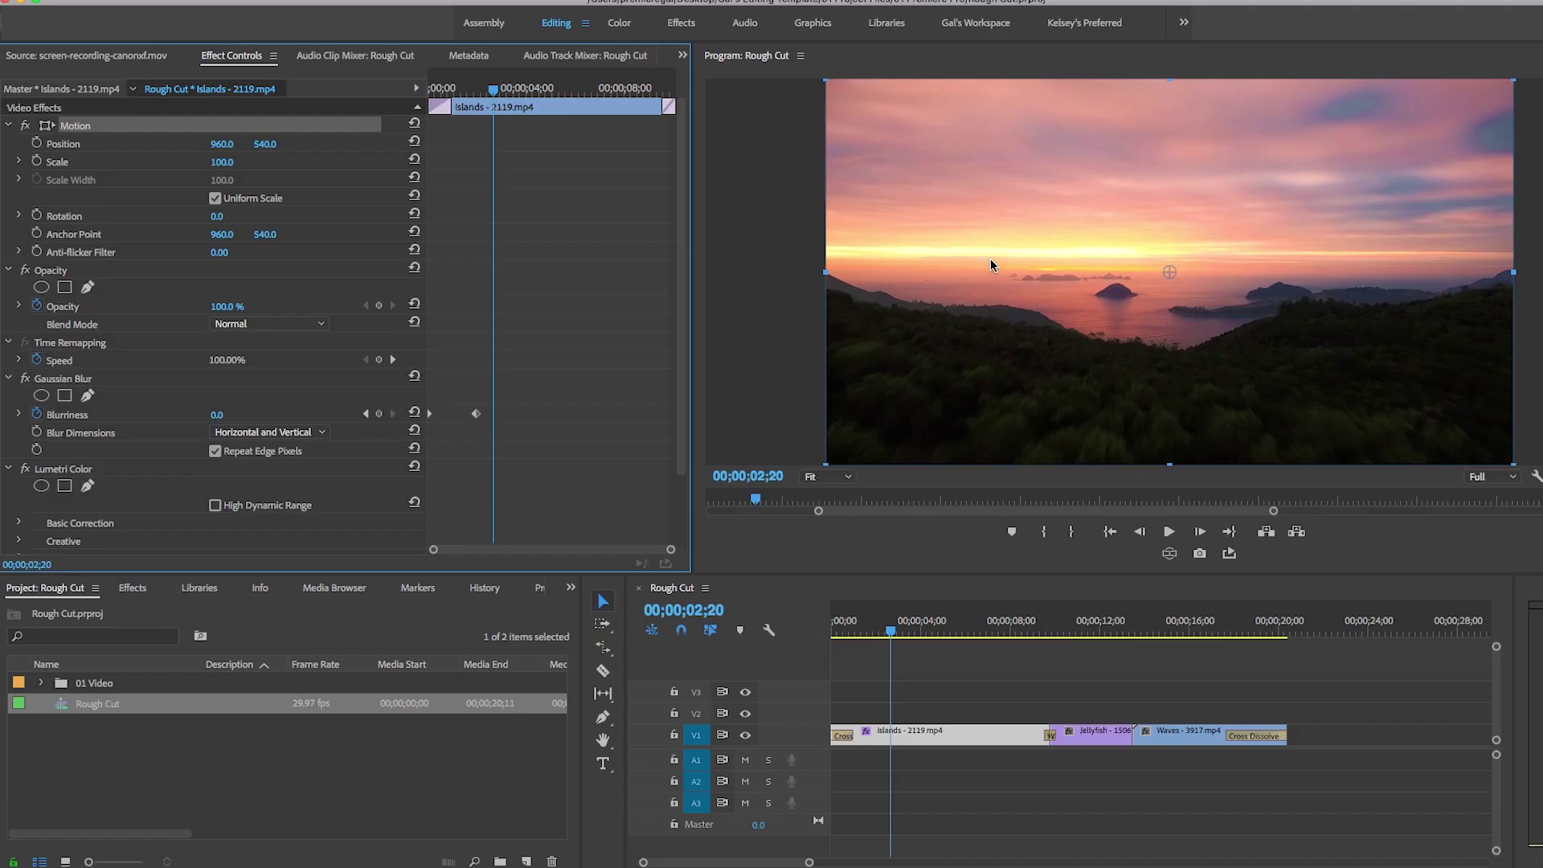
left_click_drag(990, 257, 1061, 306)
left_click_drag(994, 217, 1018, 239)
left_click_drag(858, 428, 819, 434)
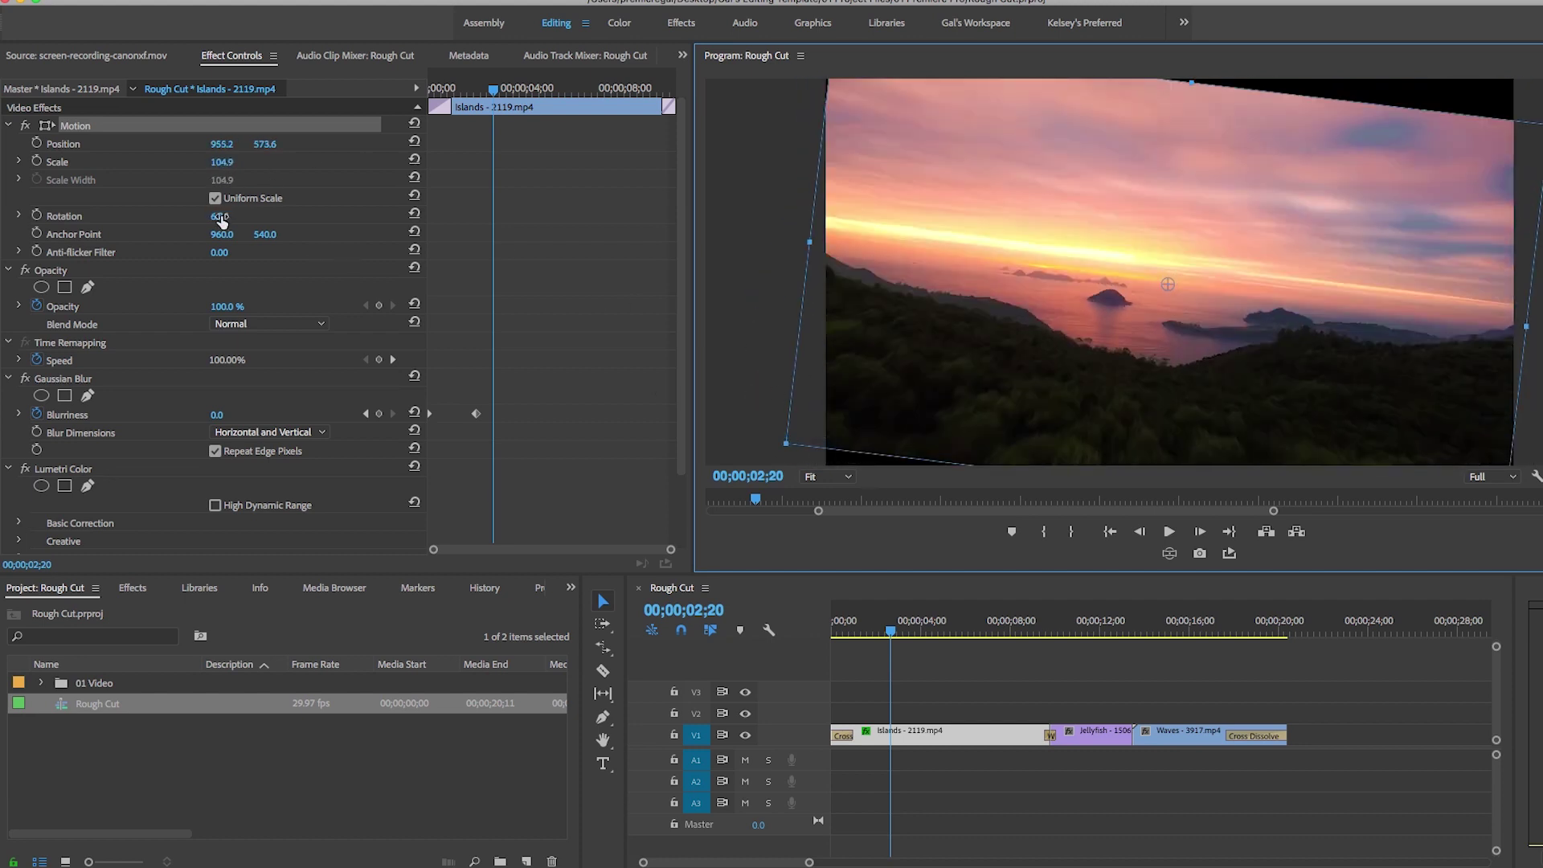
- Set the clip's Rotation to 0 and raise it slightly in the frame
left_click(219, 217)
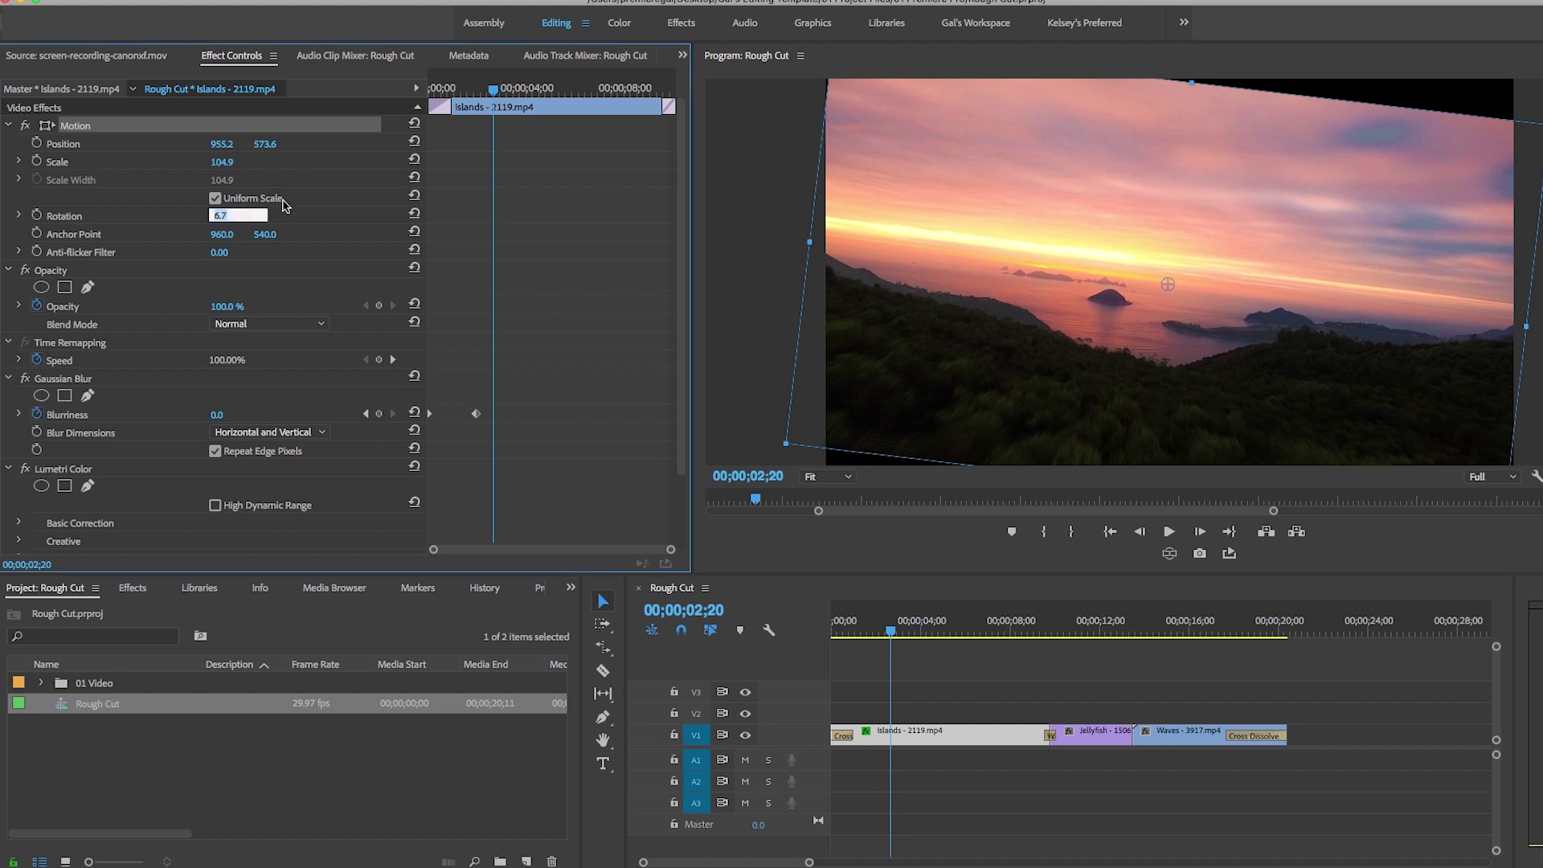
type("0")
key("Return")
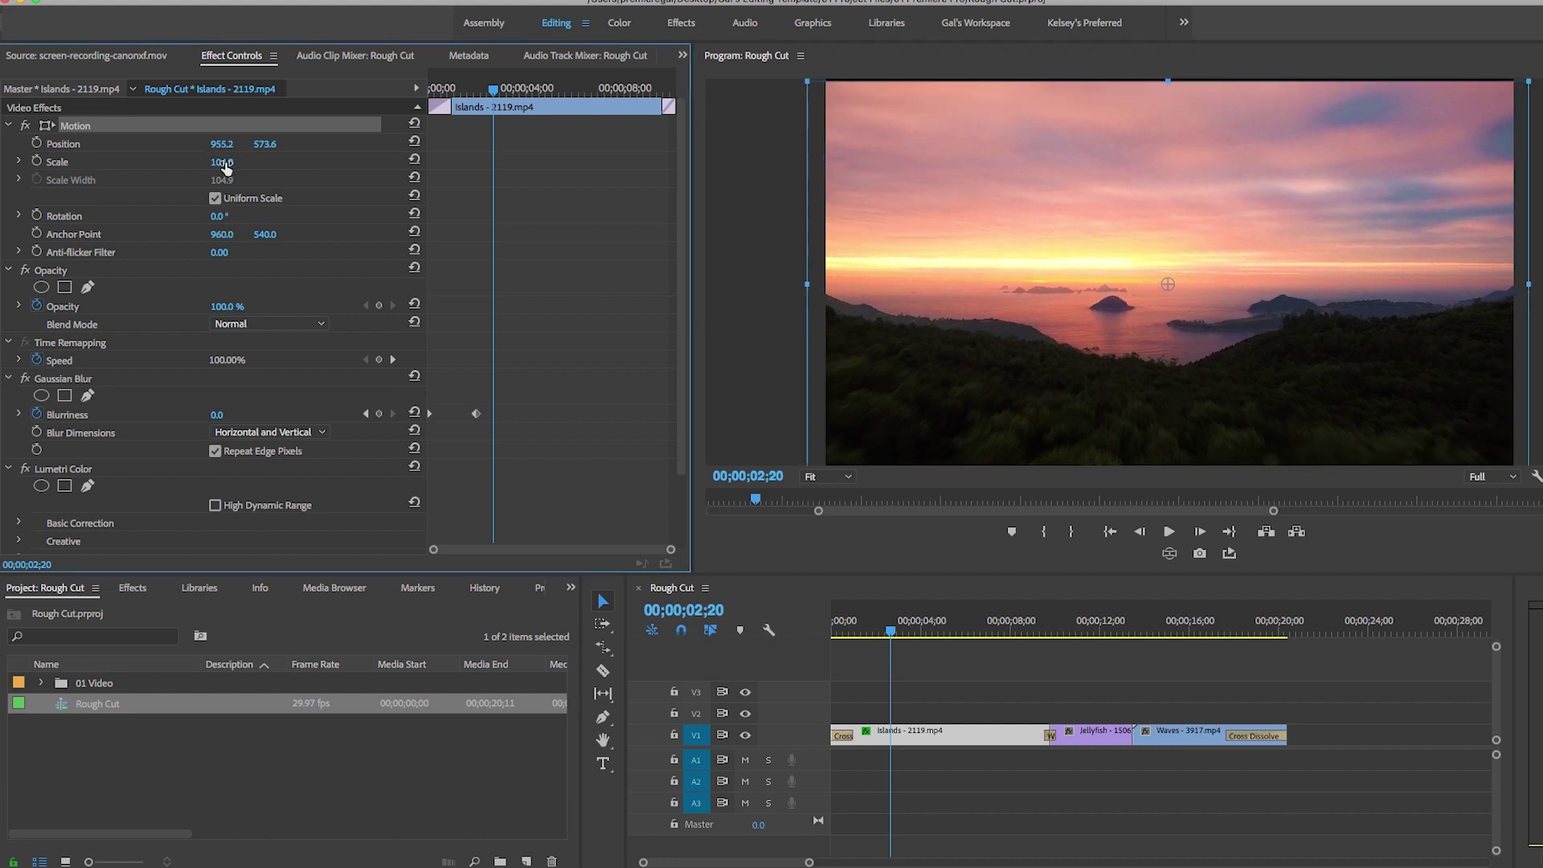
left_click_drag(265, 145, 233, 163)
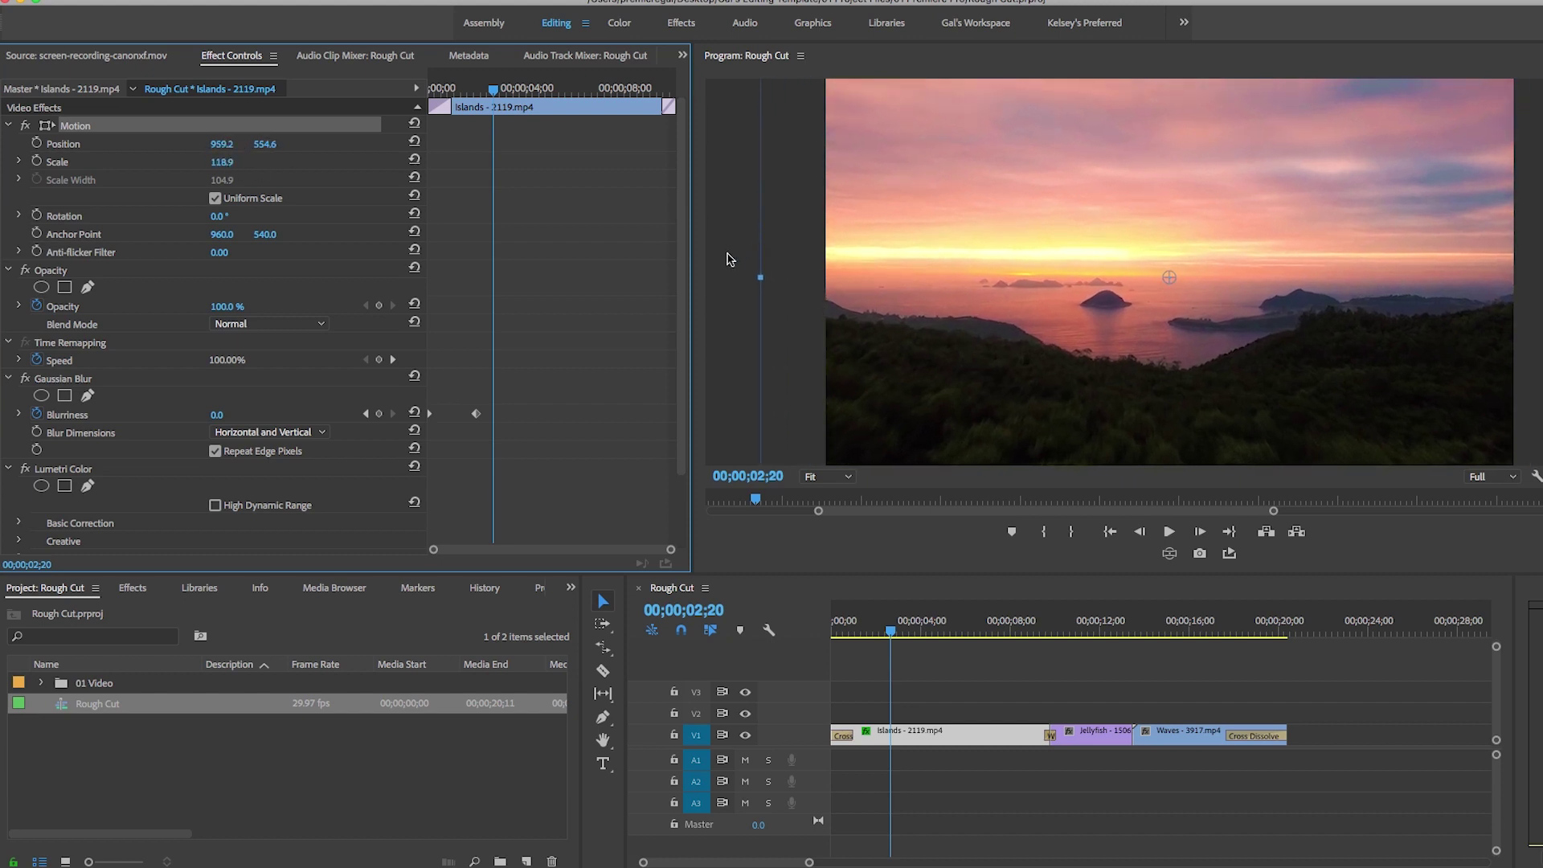
left_click(731, 260)
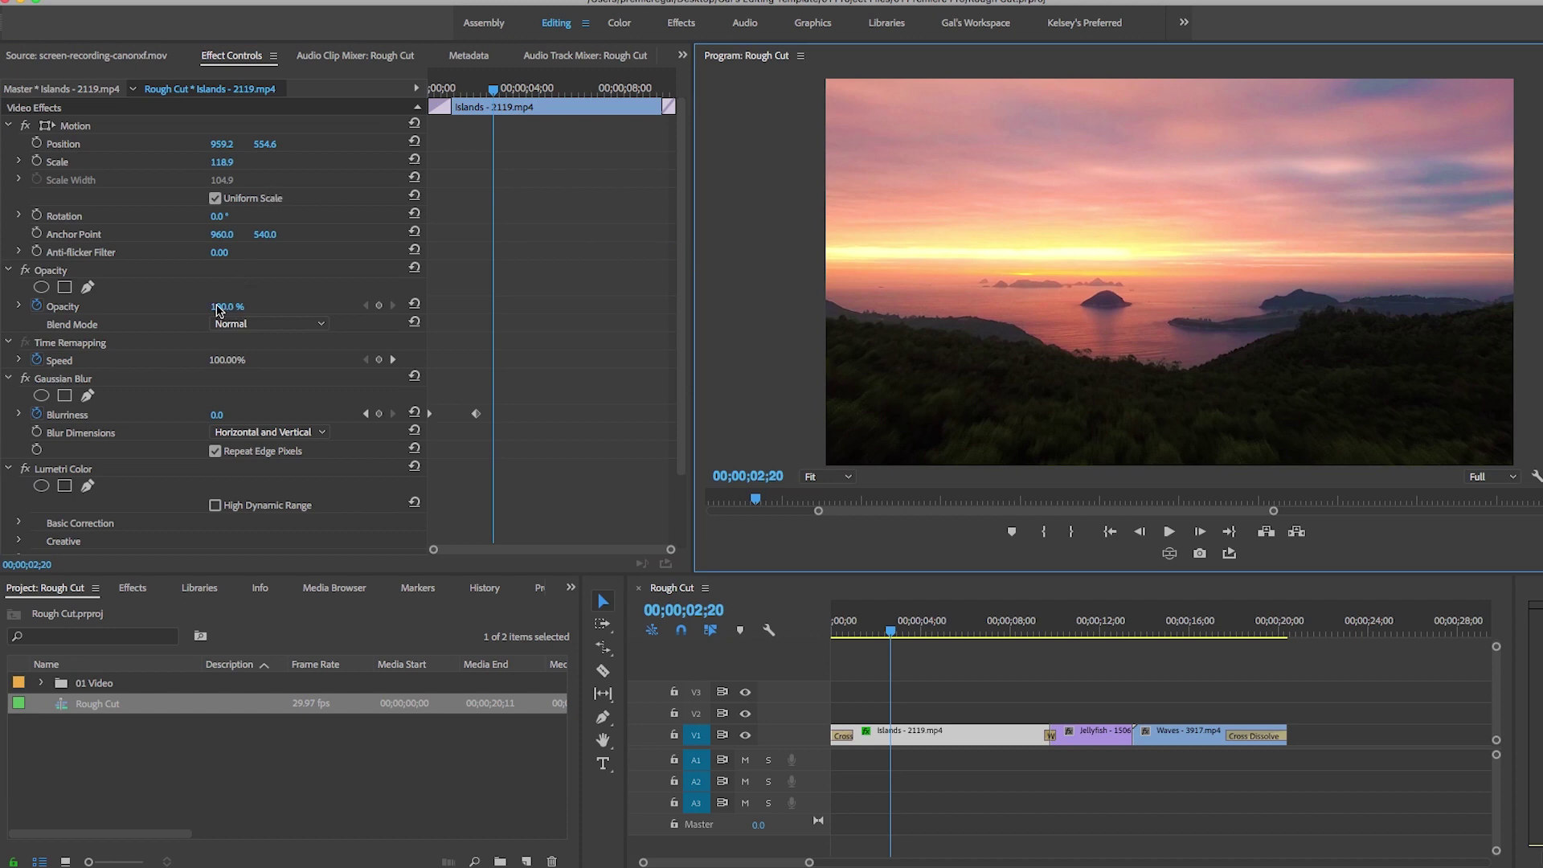
- Try 49% opacity, then restore 100% opacity and reset Position and Scale to defaults
mouse_move(219, 308)
left_mouse_down()
mouse_move(145, 308)
mouse_move(198, 308)
left_mouse_up()
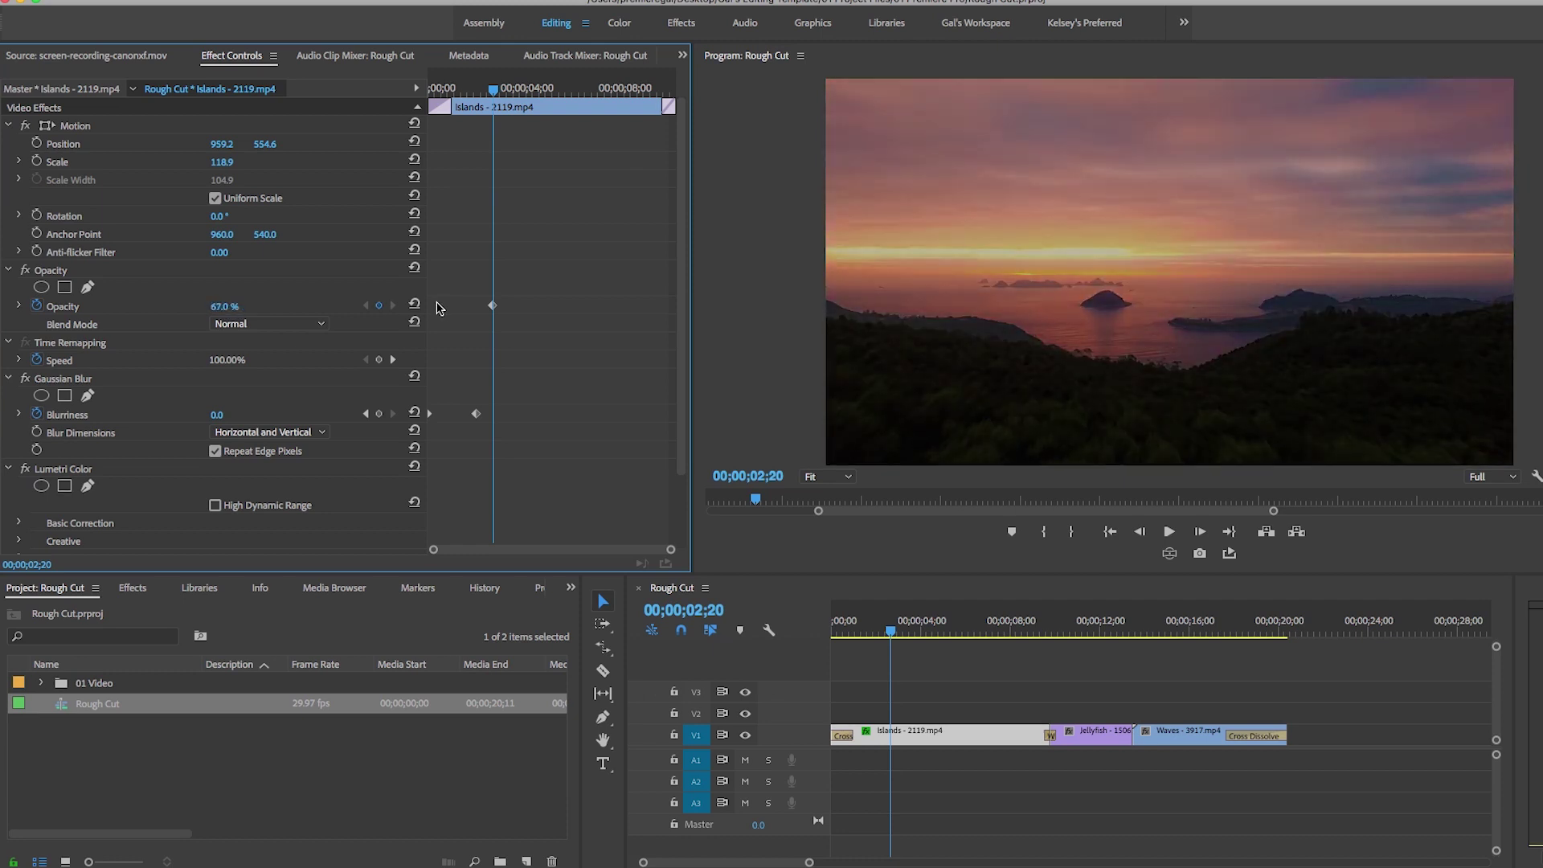
left_click(414, 304)
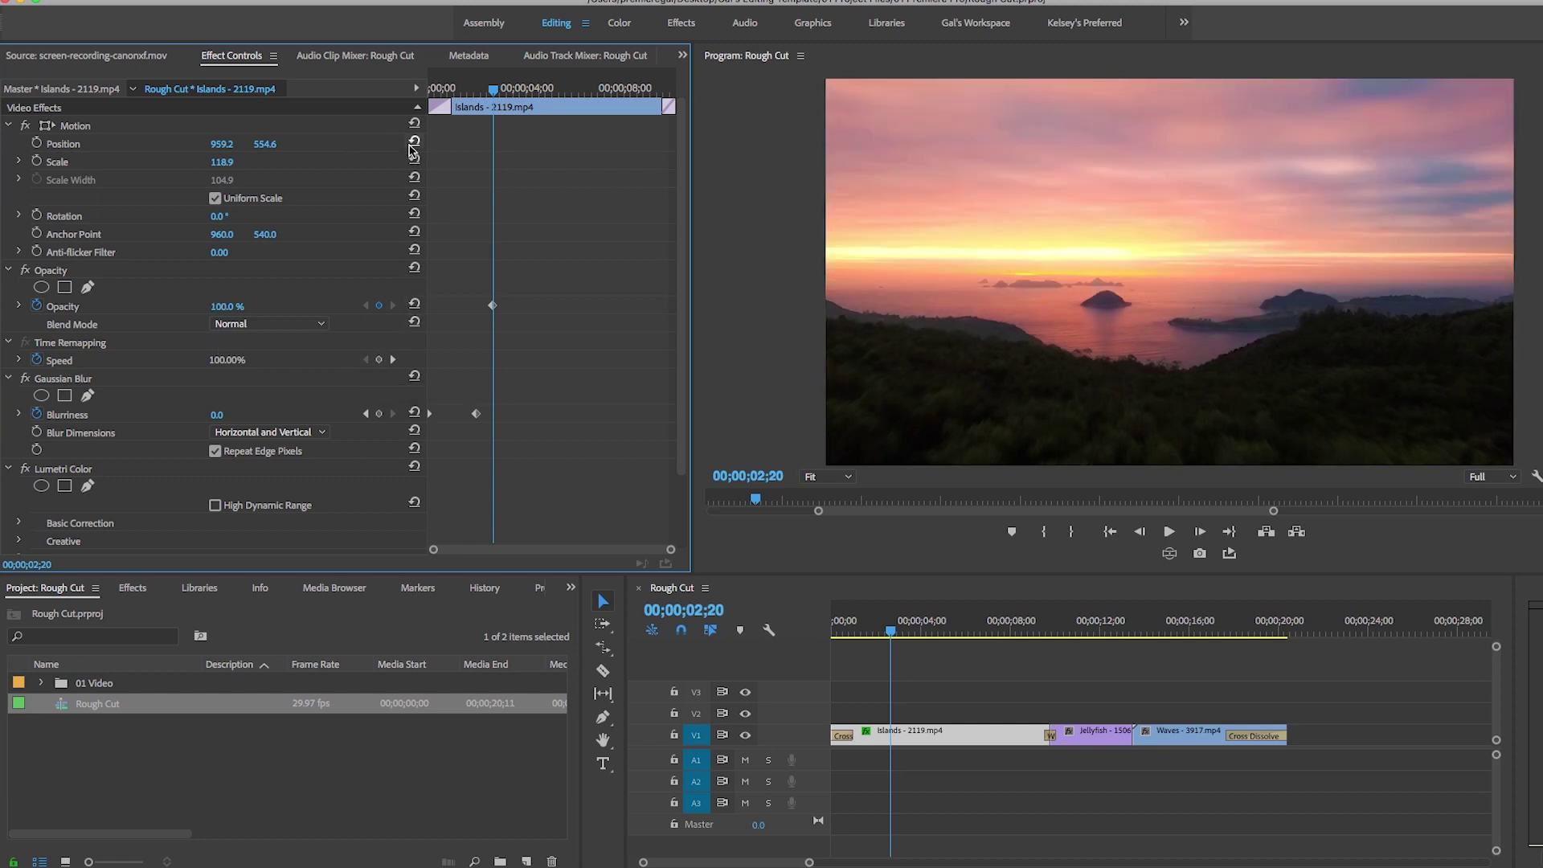
left_click(414, 144)
left_click(415, 161)
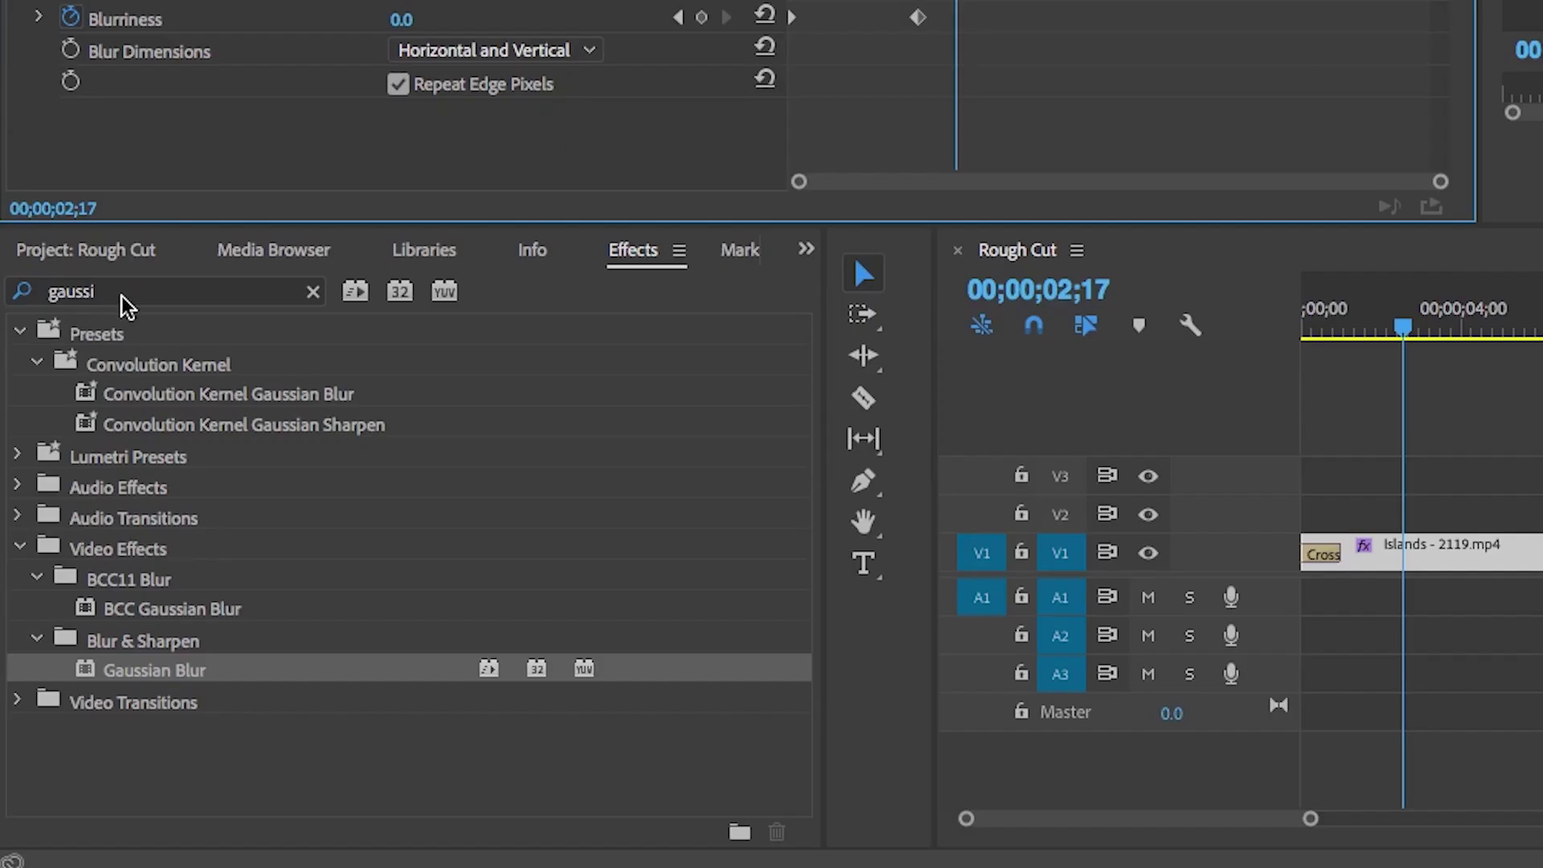
- Search effects for 'filmimpact', browse the Filmimpact.net Bounce Pack folder, then clear the search
left_click(112, 294)
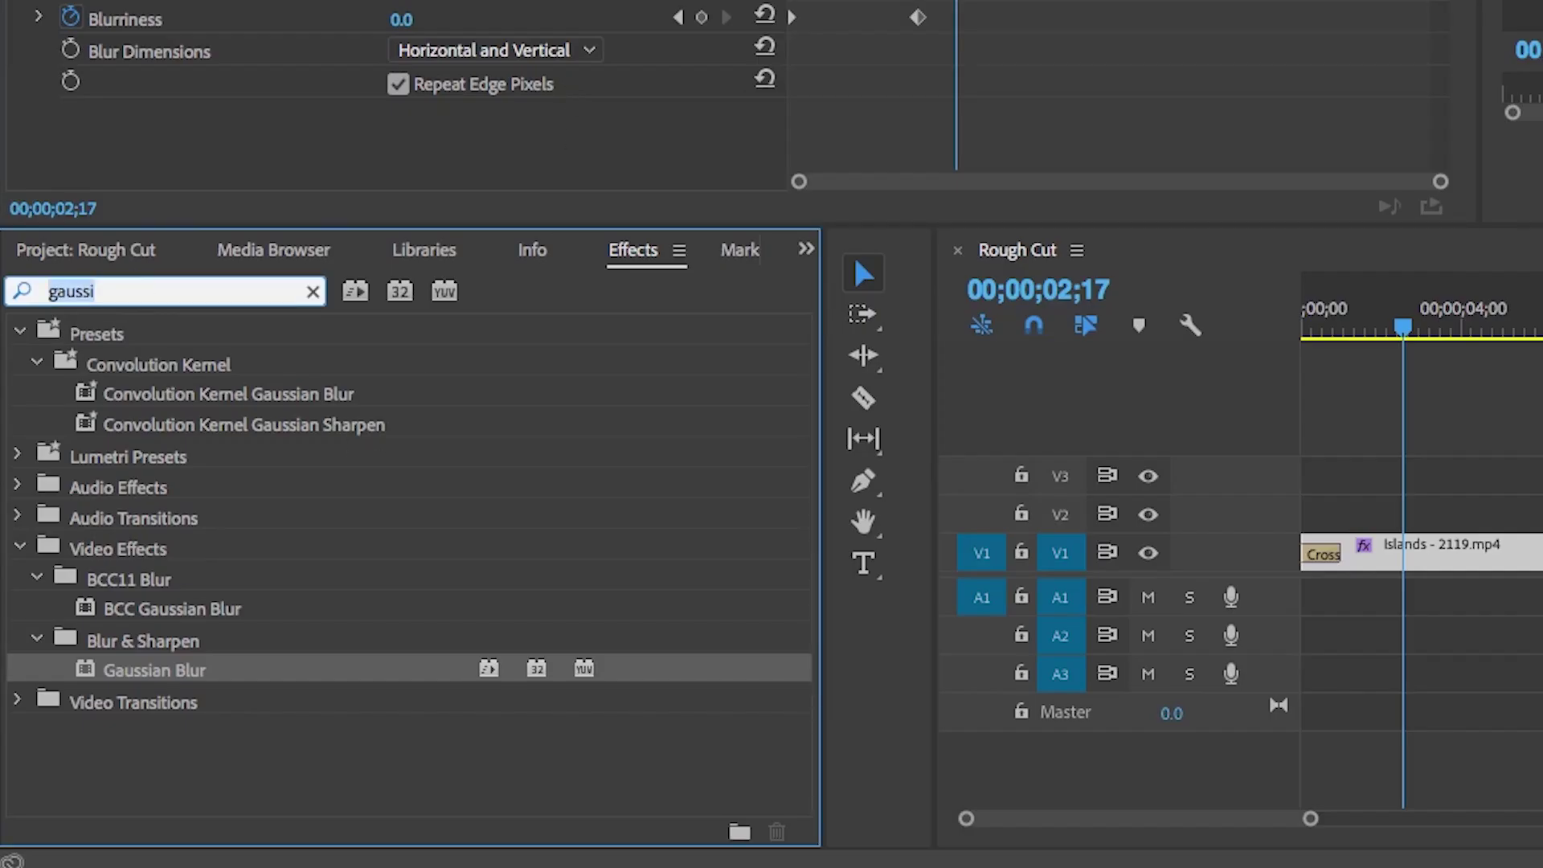
type("filmimpact")
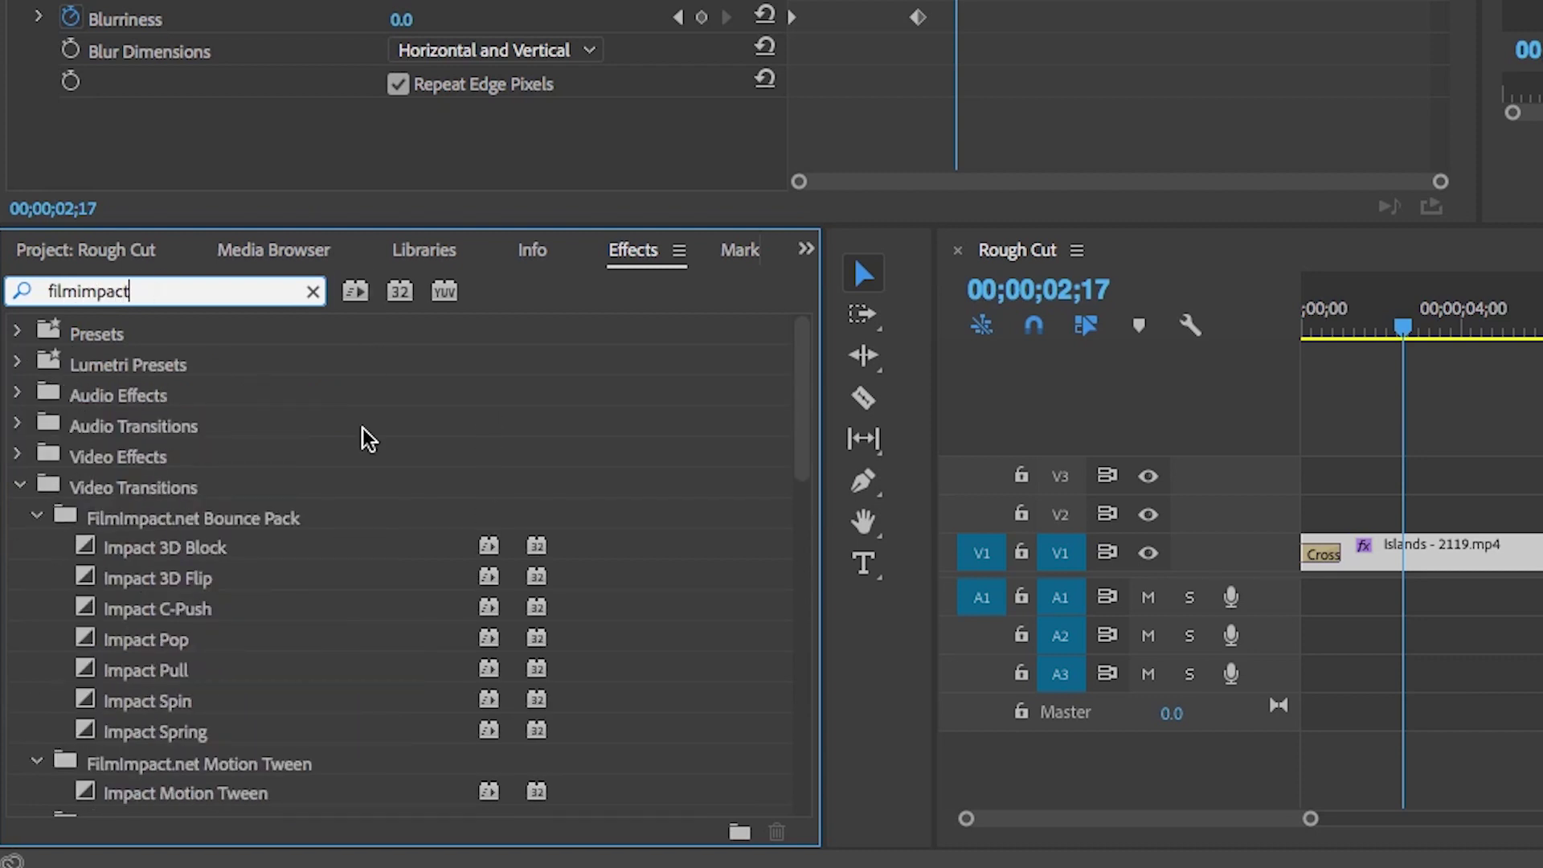
left_click(288, 524)
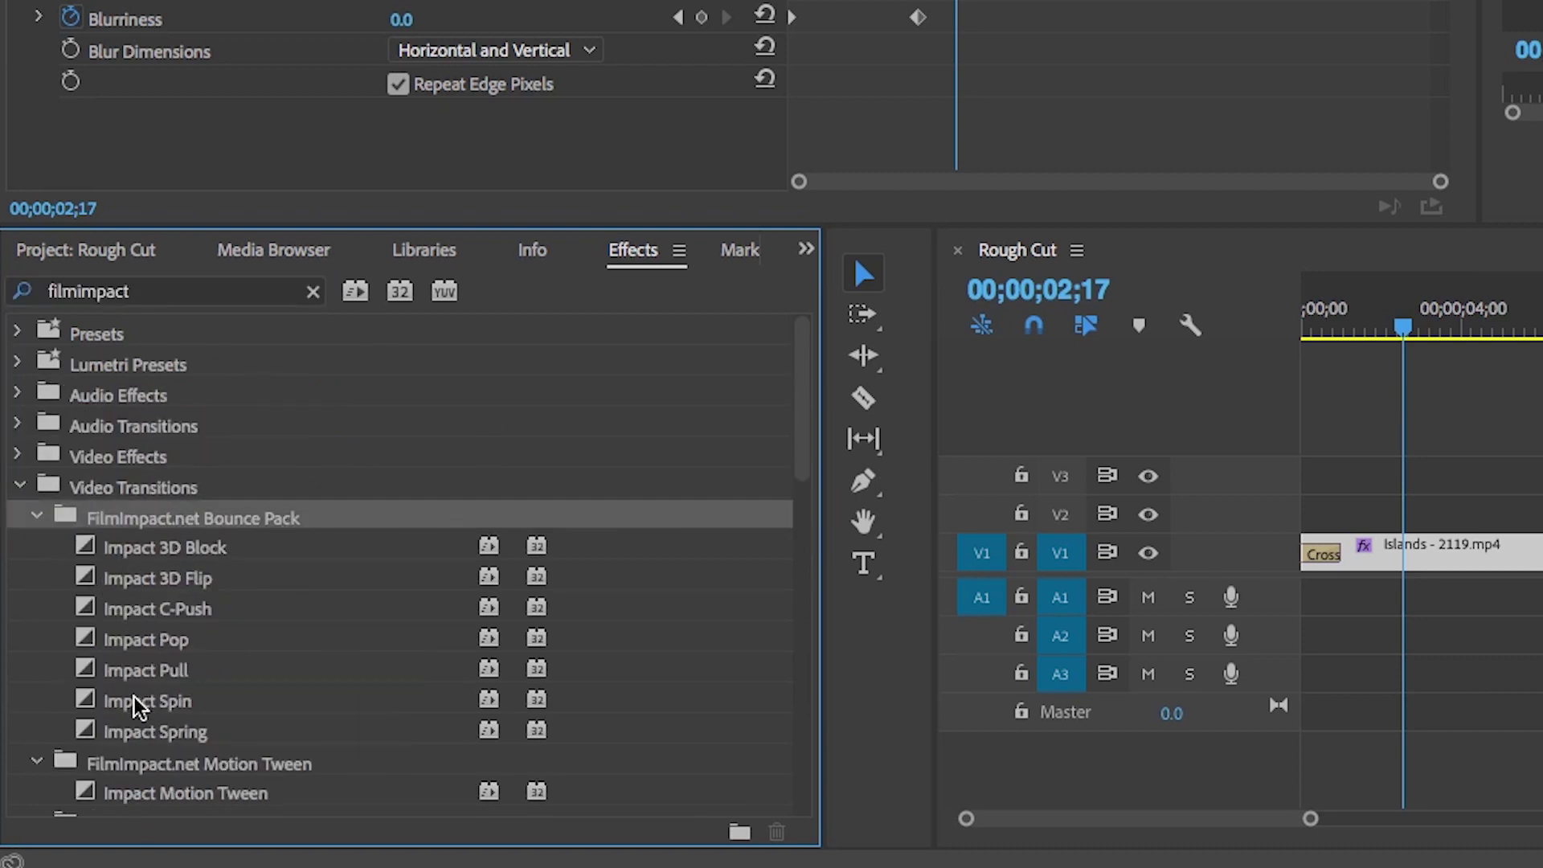
scroll(139, 701, "down", 4)
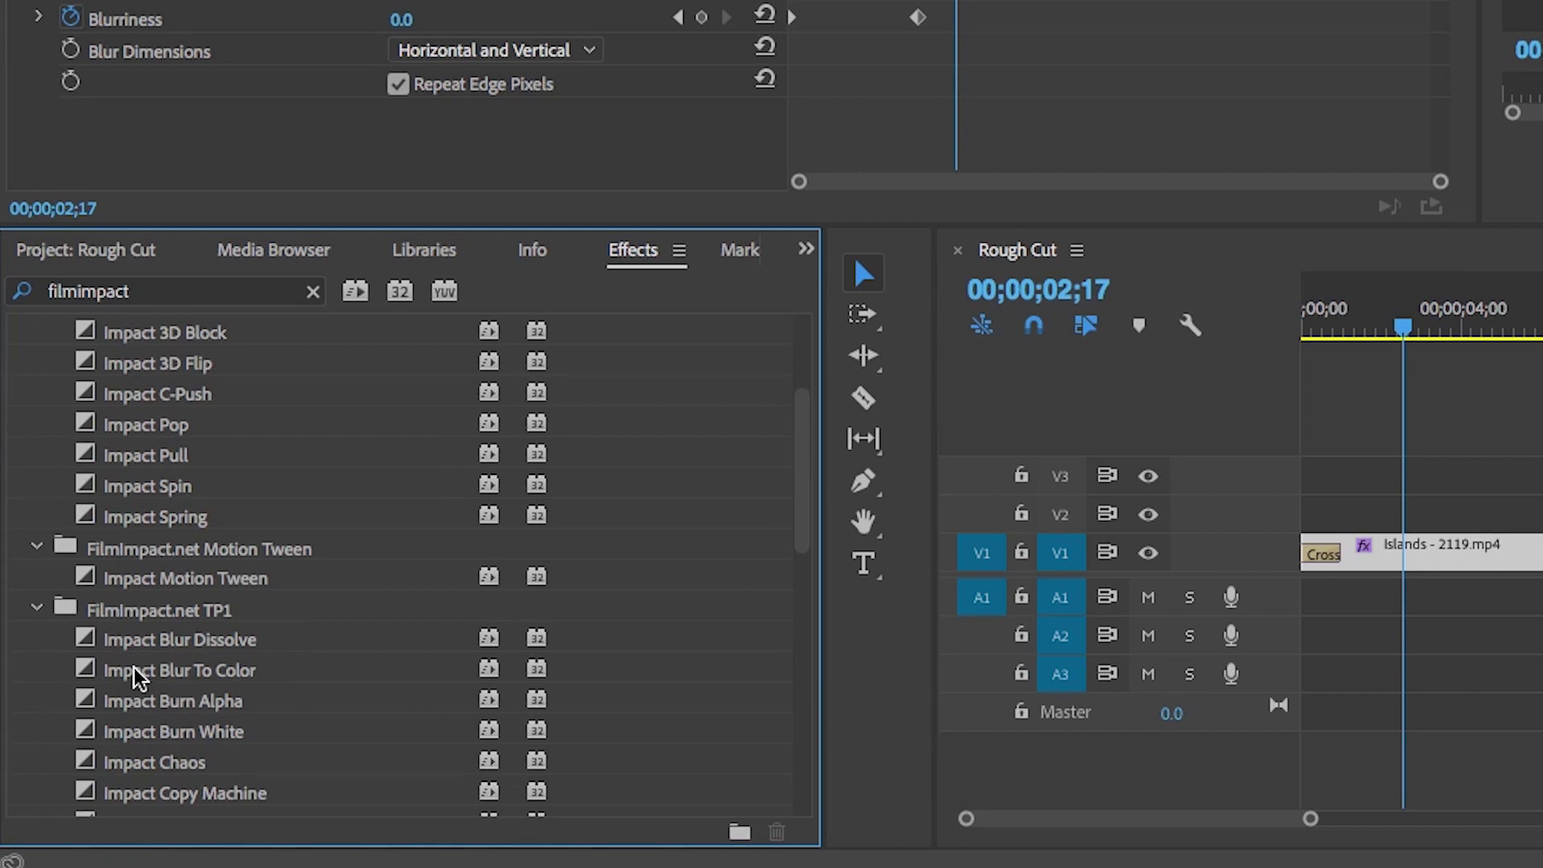
scroll(137, 683, "up", 4)
scroll(139, 701, "down", 1)
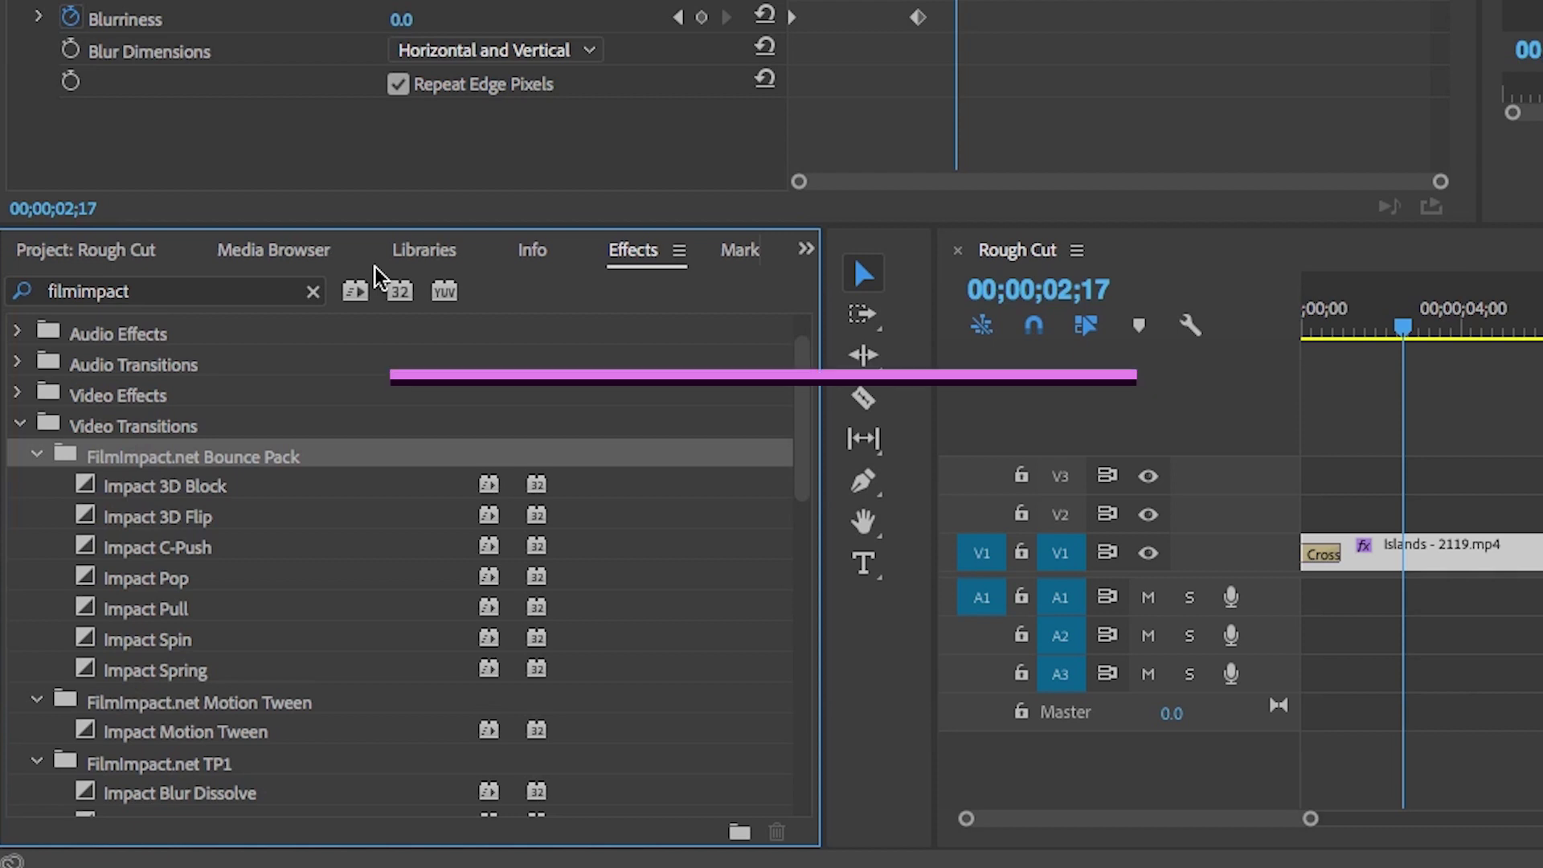
left_click(311, 295)
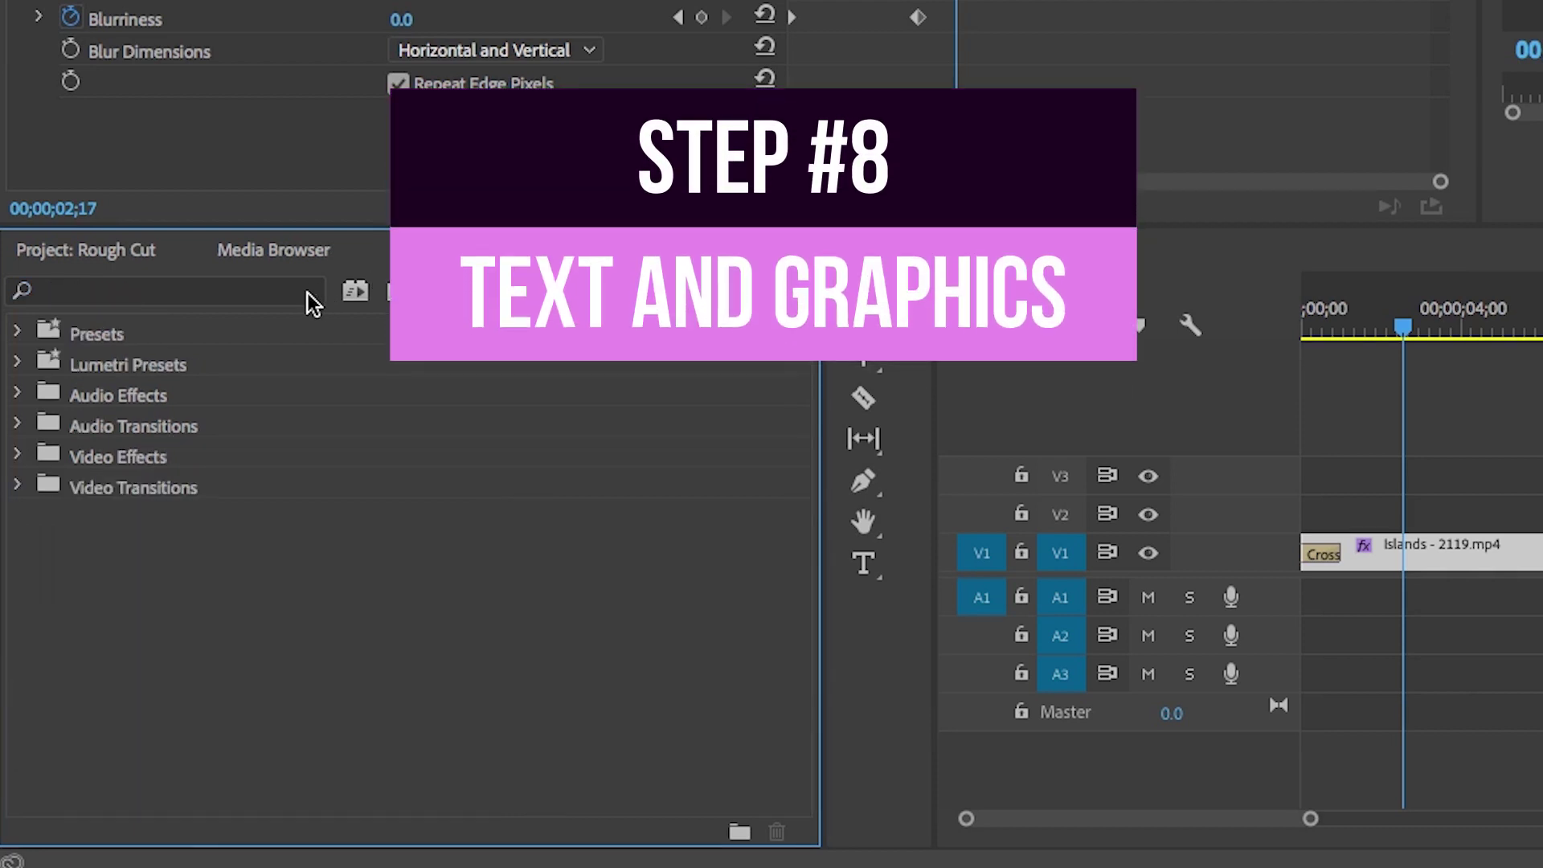
- Type the title 'Opening Text' over the sunset shot, fixing the typo, then return to the Selection tool
left_click(865, 567)
left_click(978, 291)
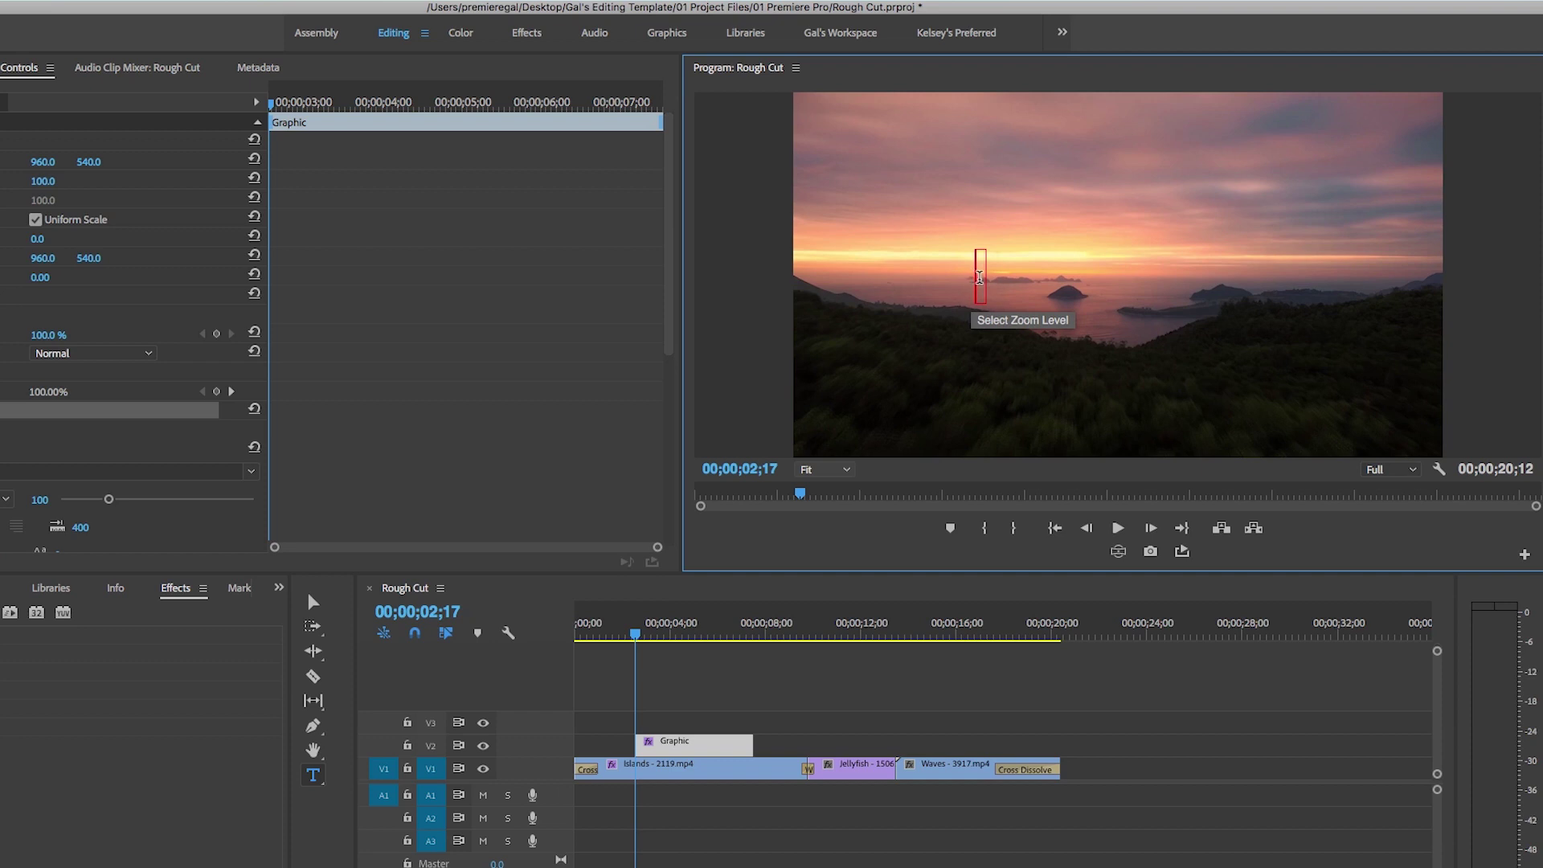
type("O")
type("pen")
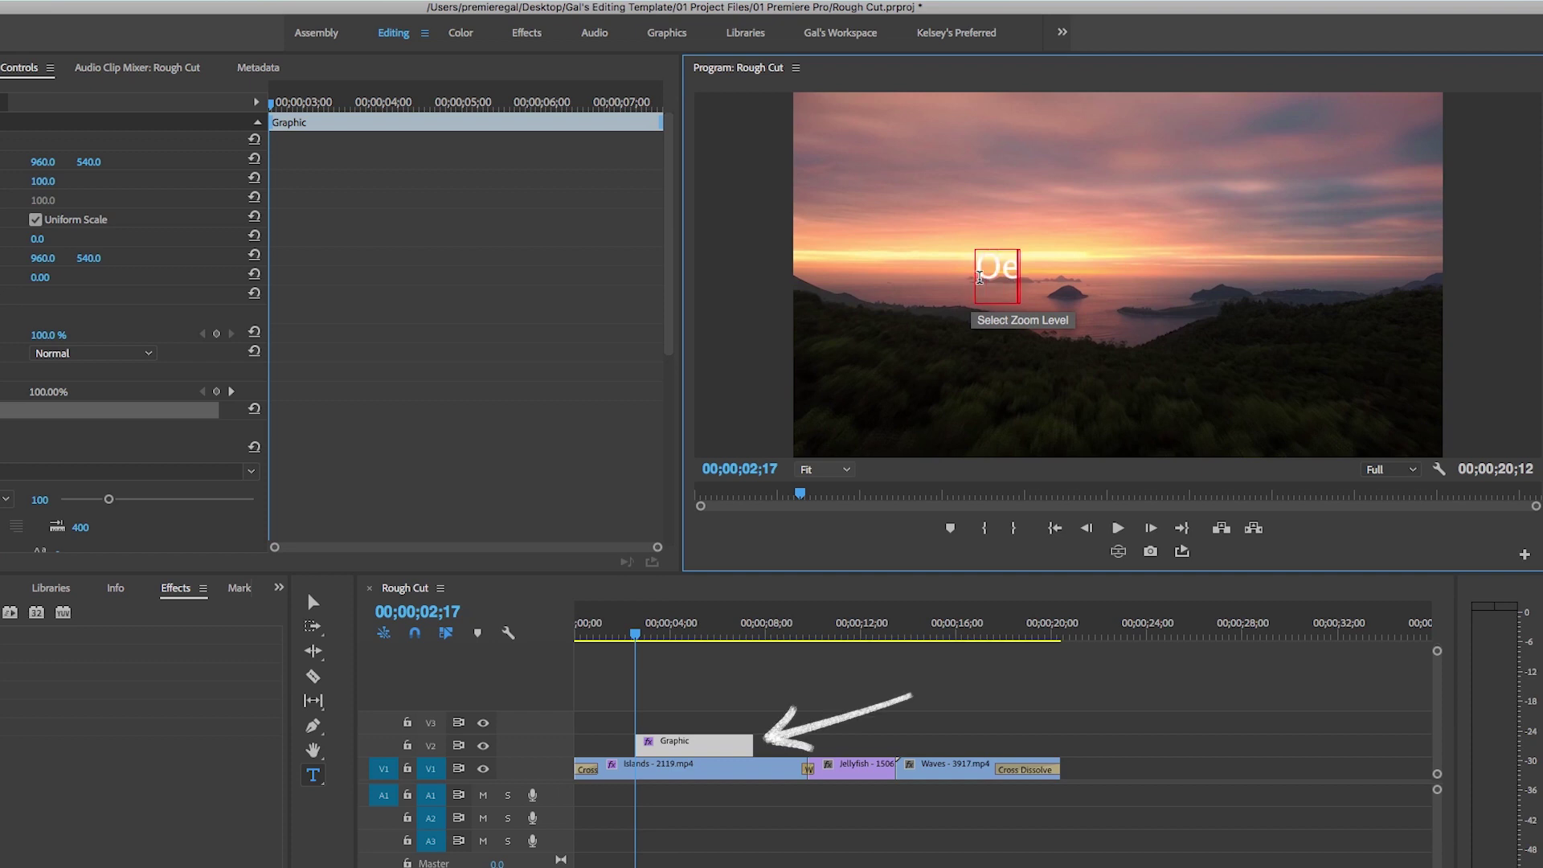
type("ing Texxt")
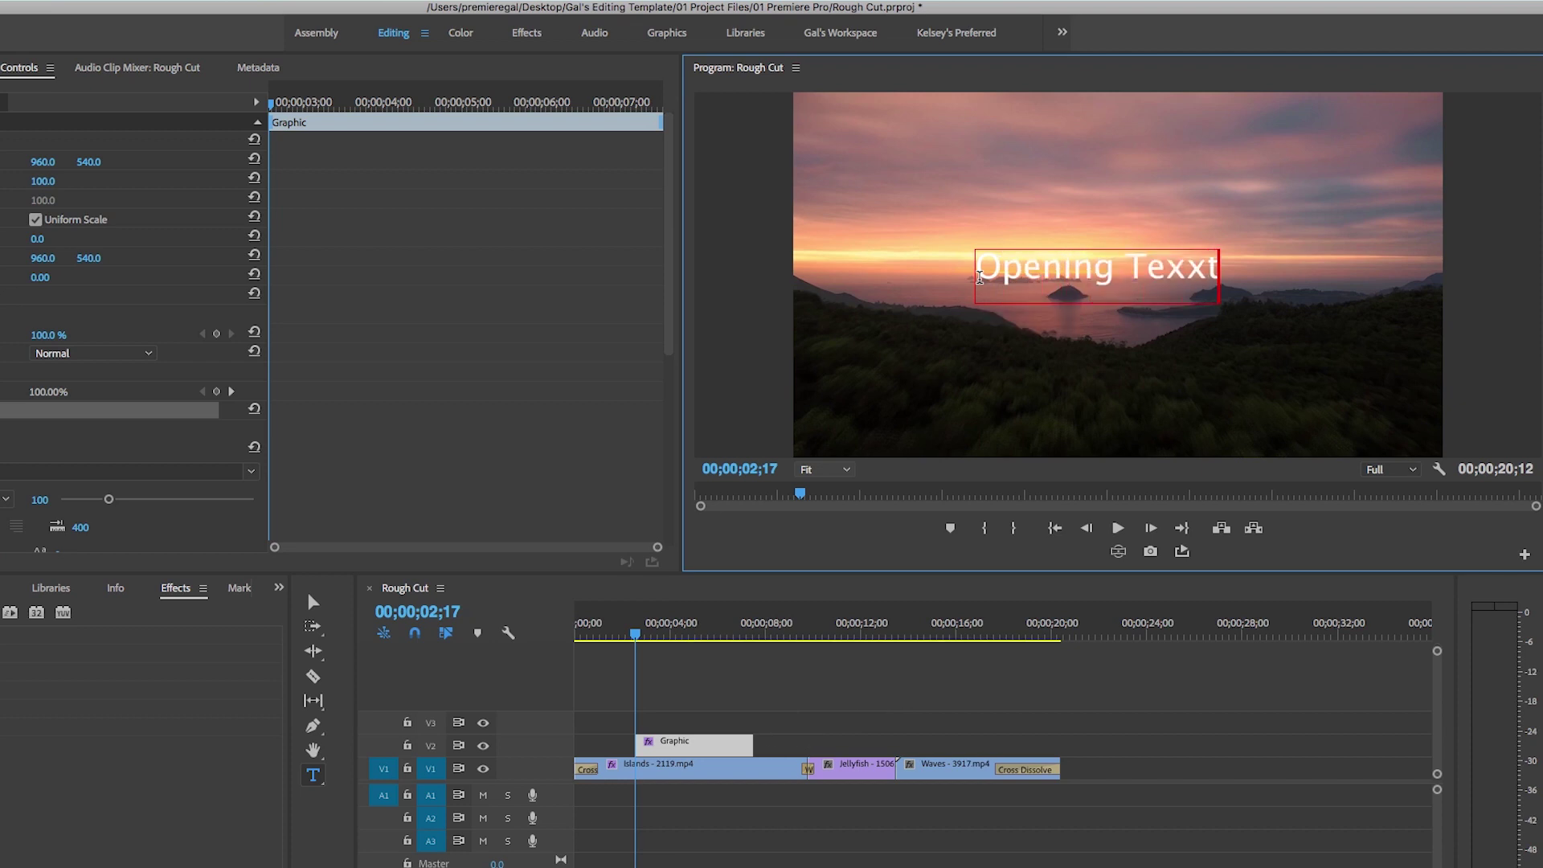
key("BackSpace")
key("BackSpace")
type("t")
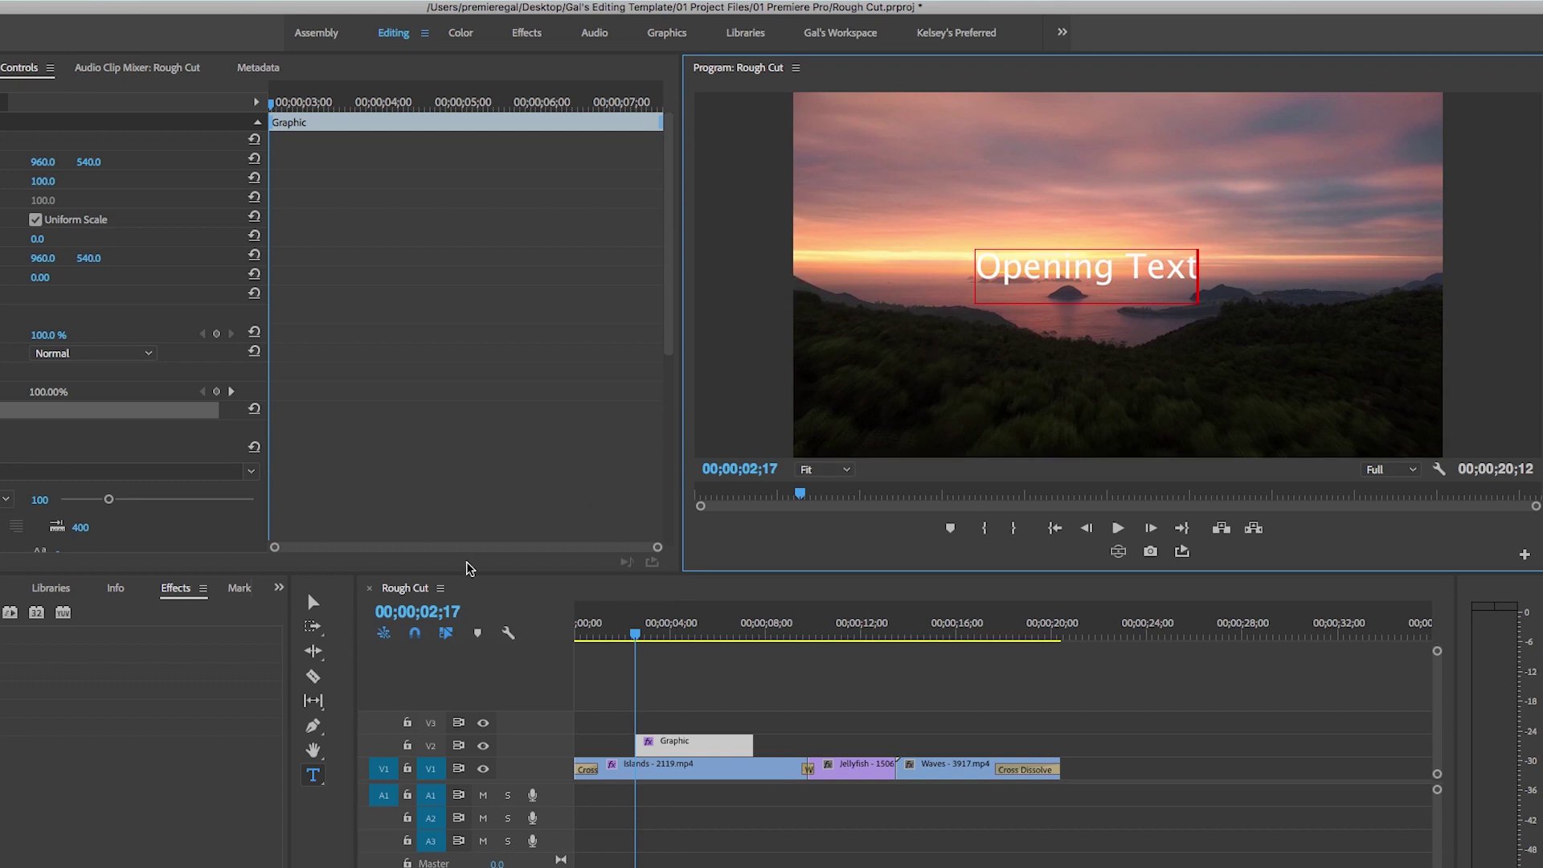
left_click(311, 604)
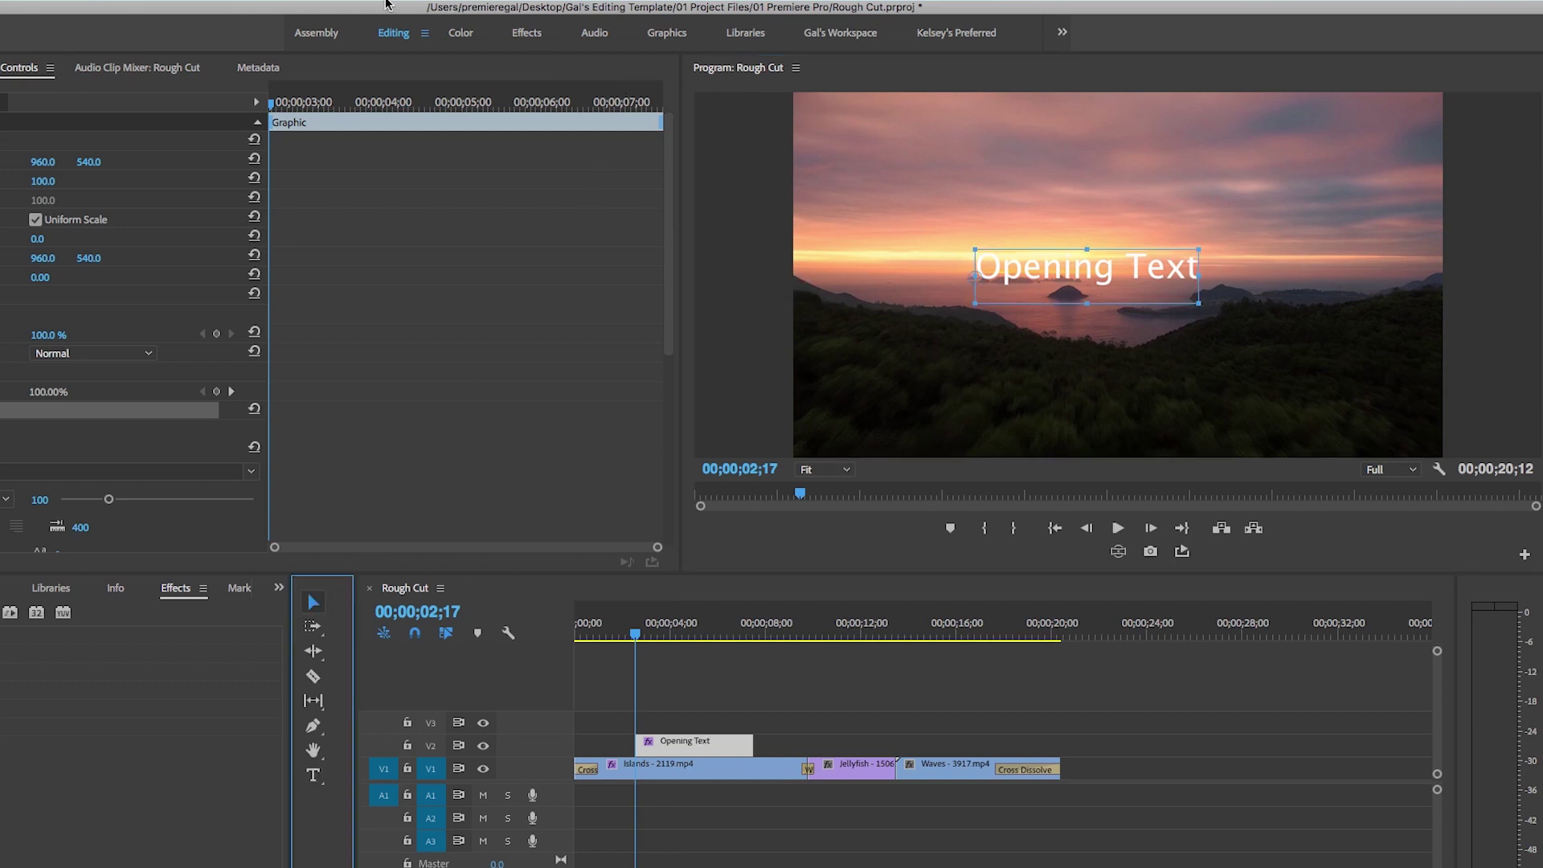
left_click(308, 0)
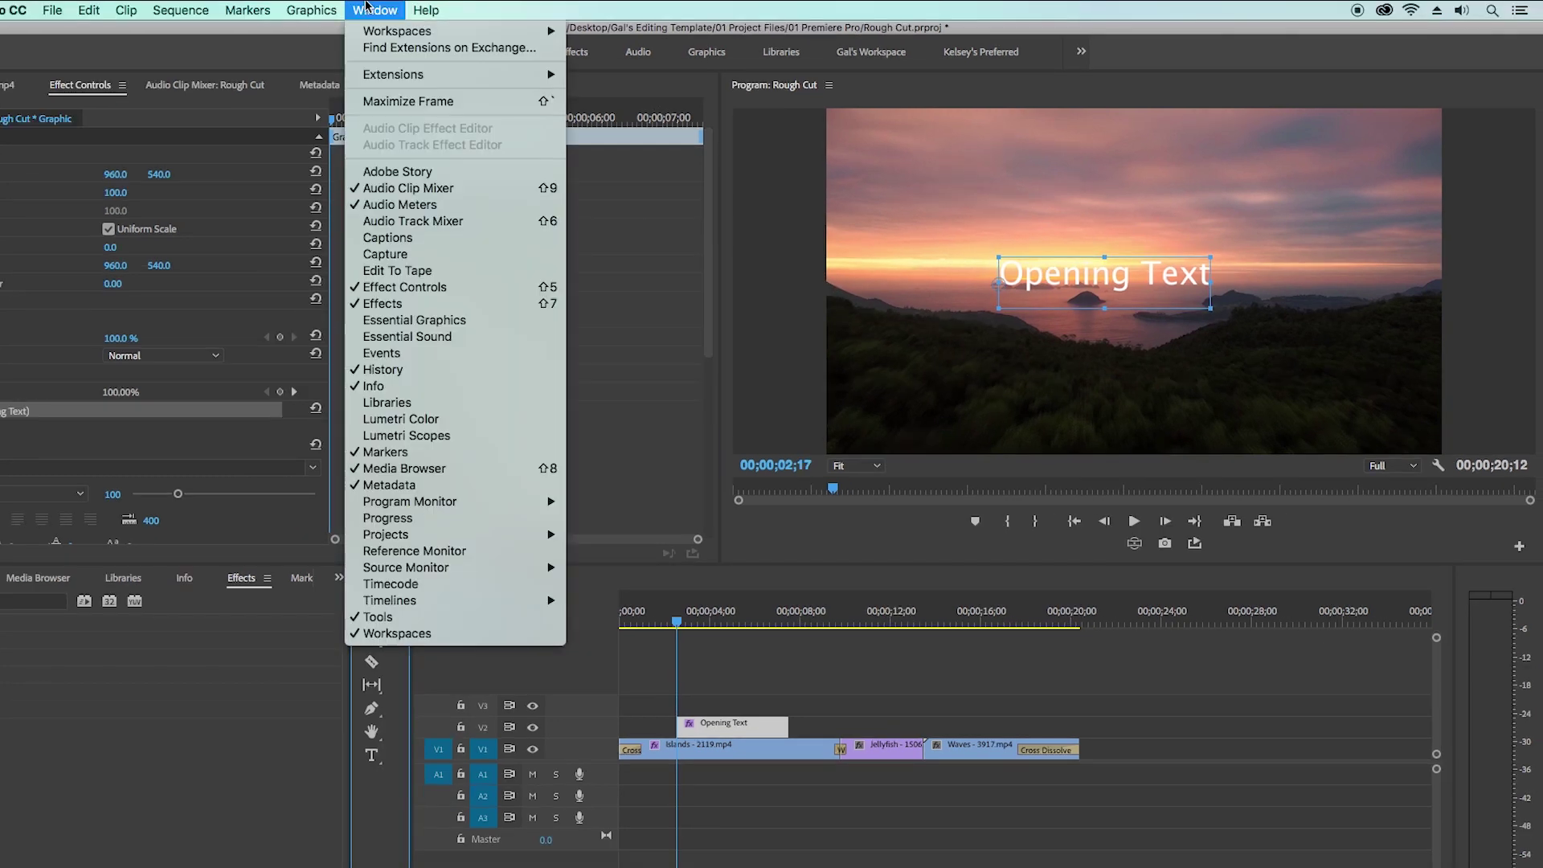
- In Essential Graphics, set Opening Text to Futura PT Bold and centre it horizontally and vertically
left_click(432, 325)
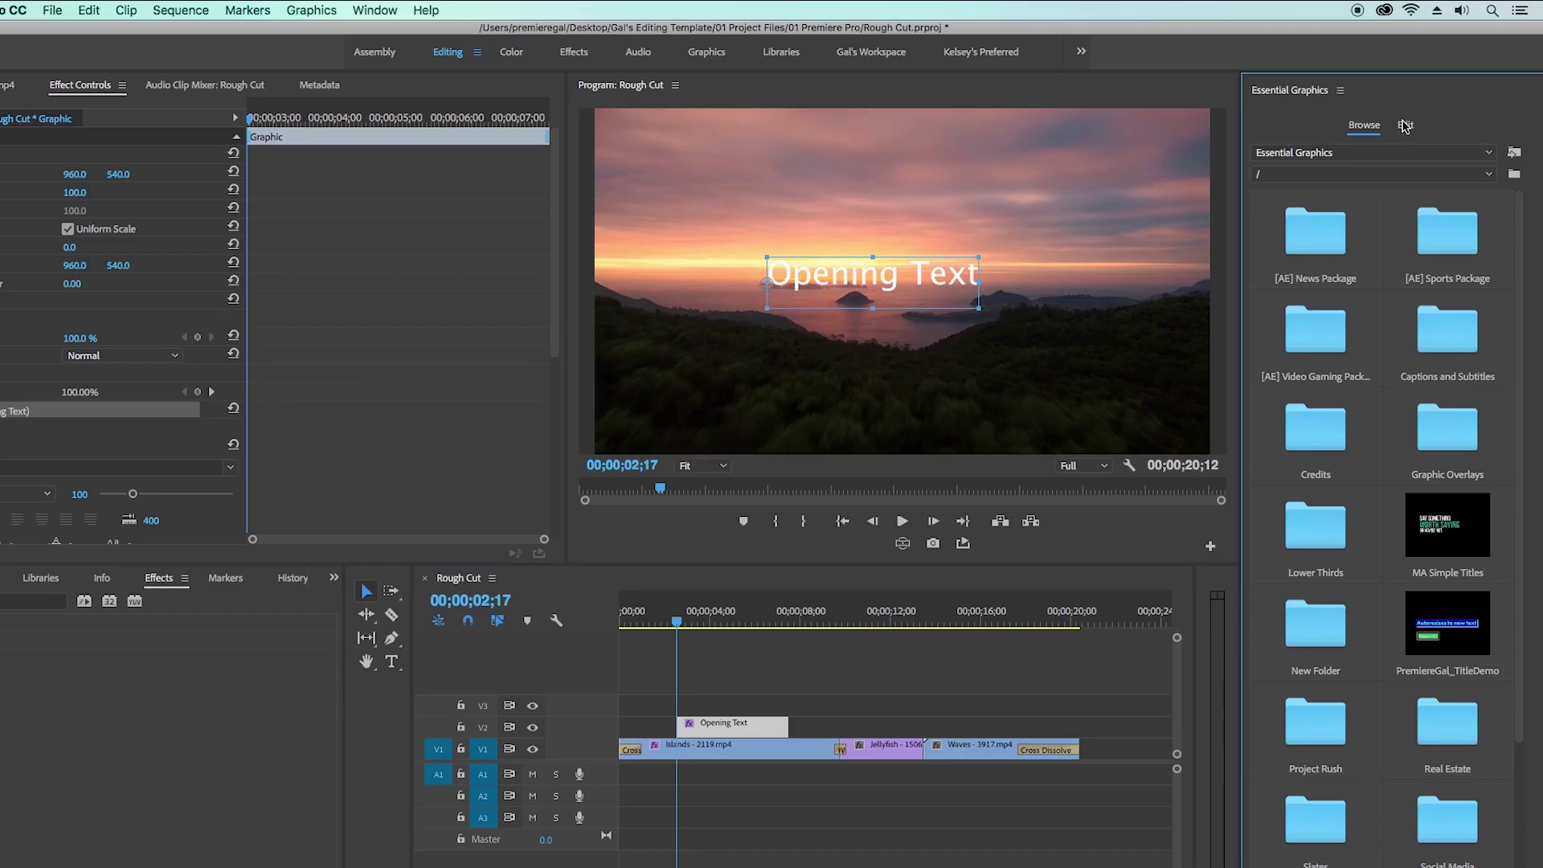
left_click(1405, 125)
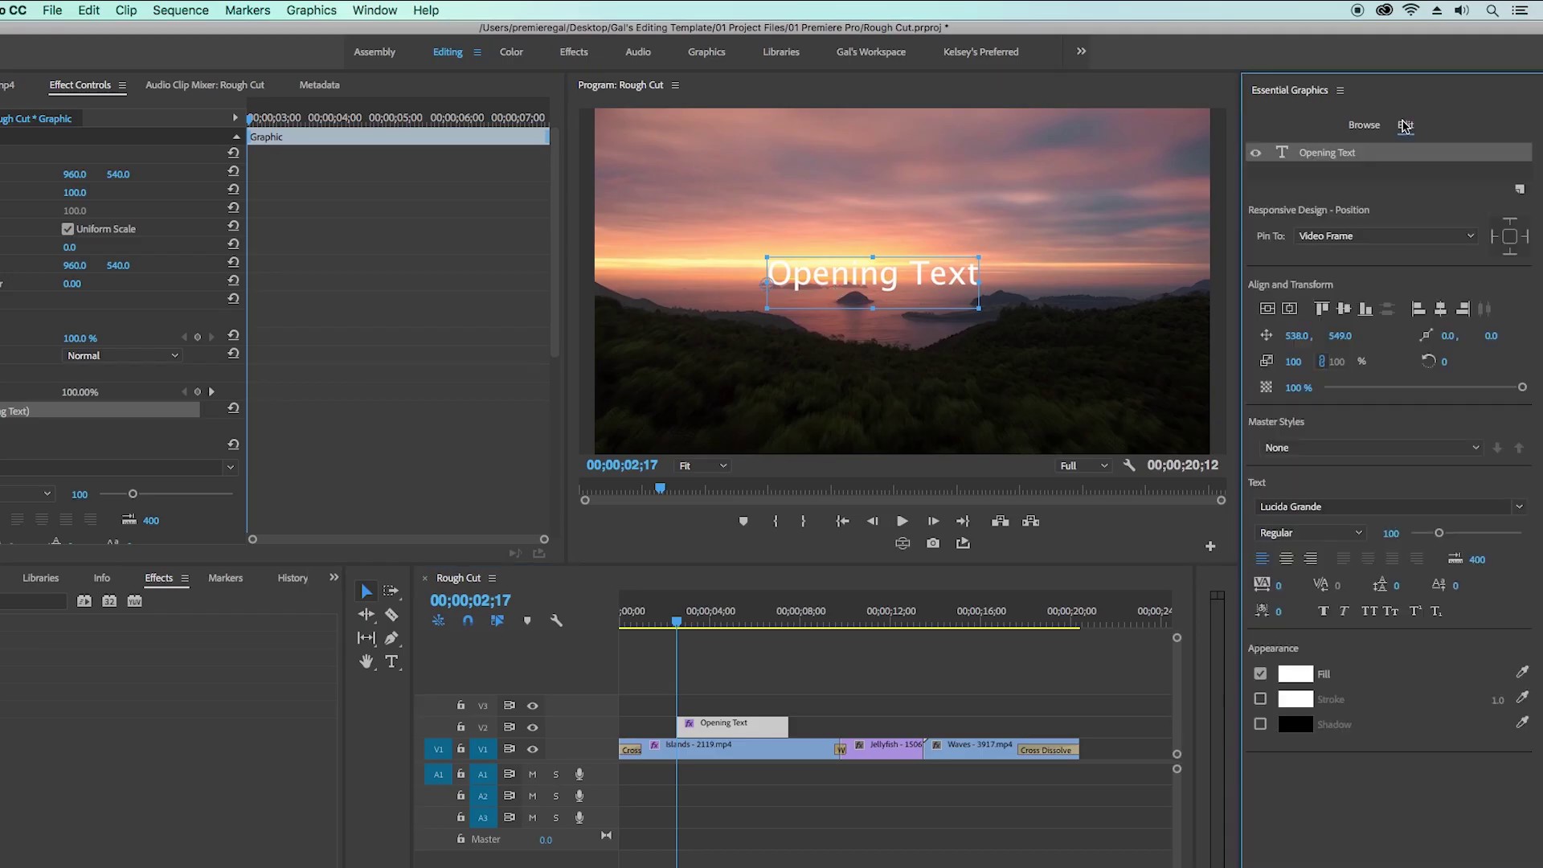
left_click(1328, 506)
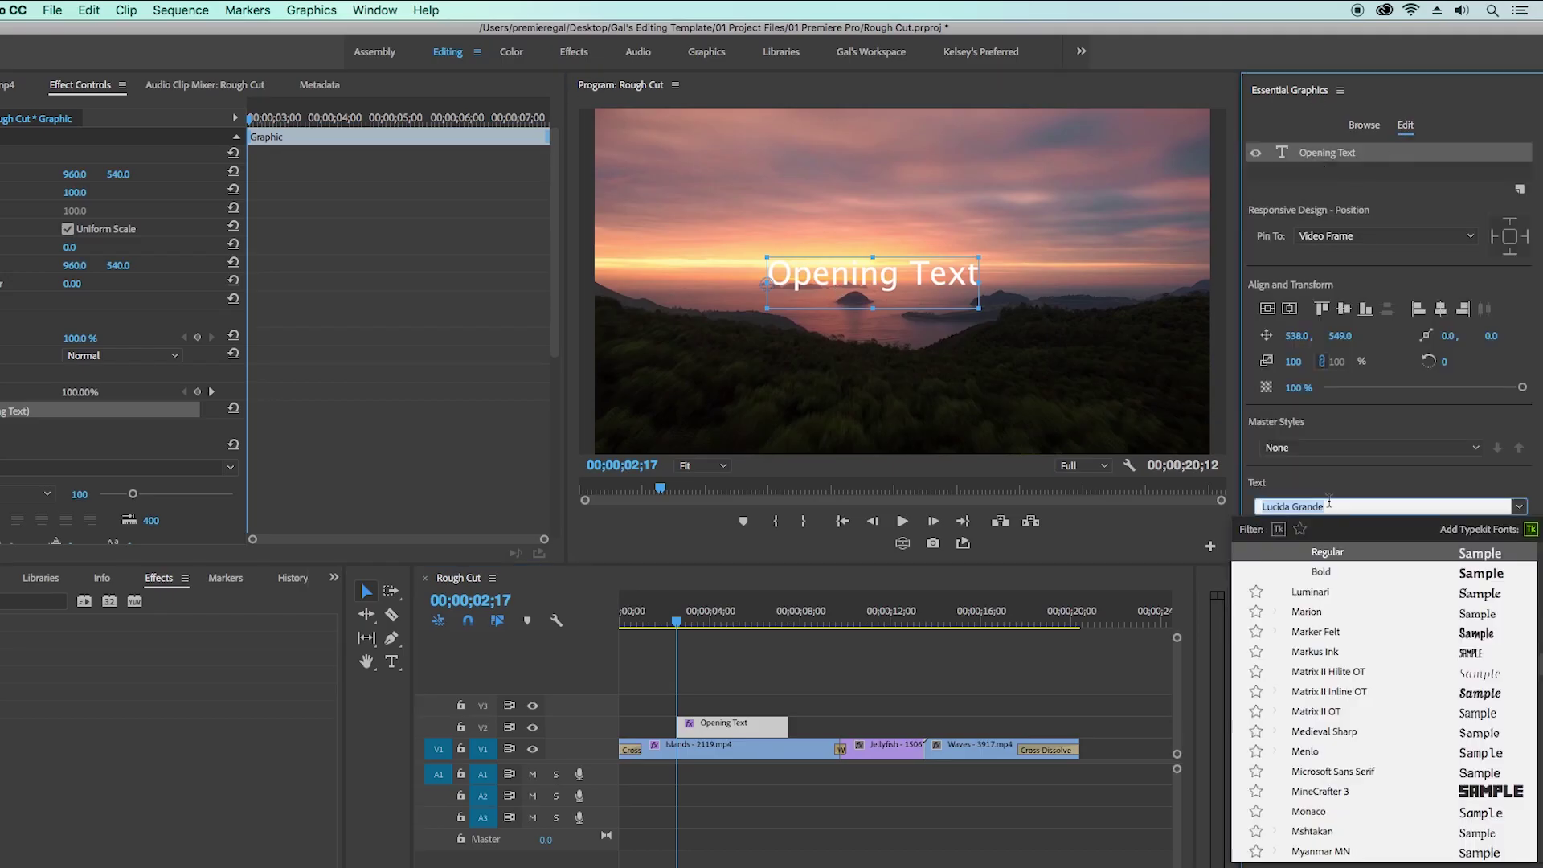
type("Futura")
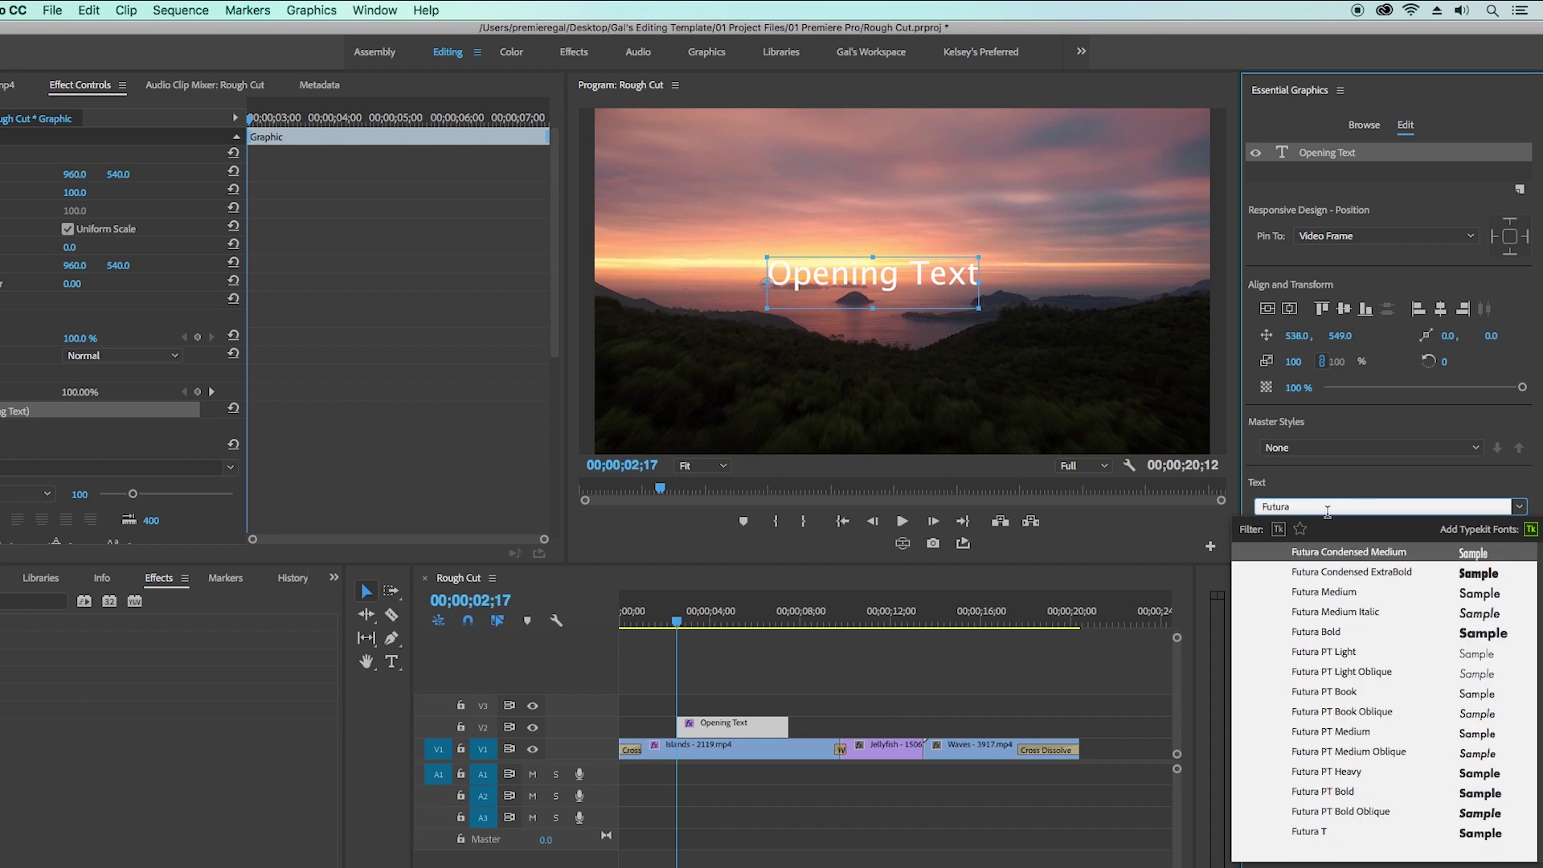
type(" PT")
left_click(1346, 688)
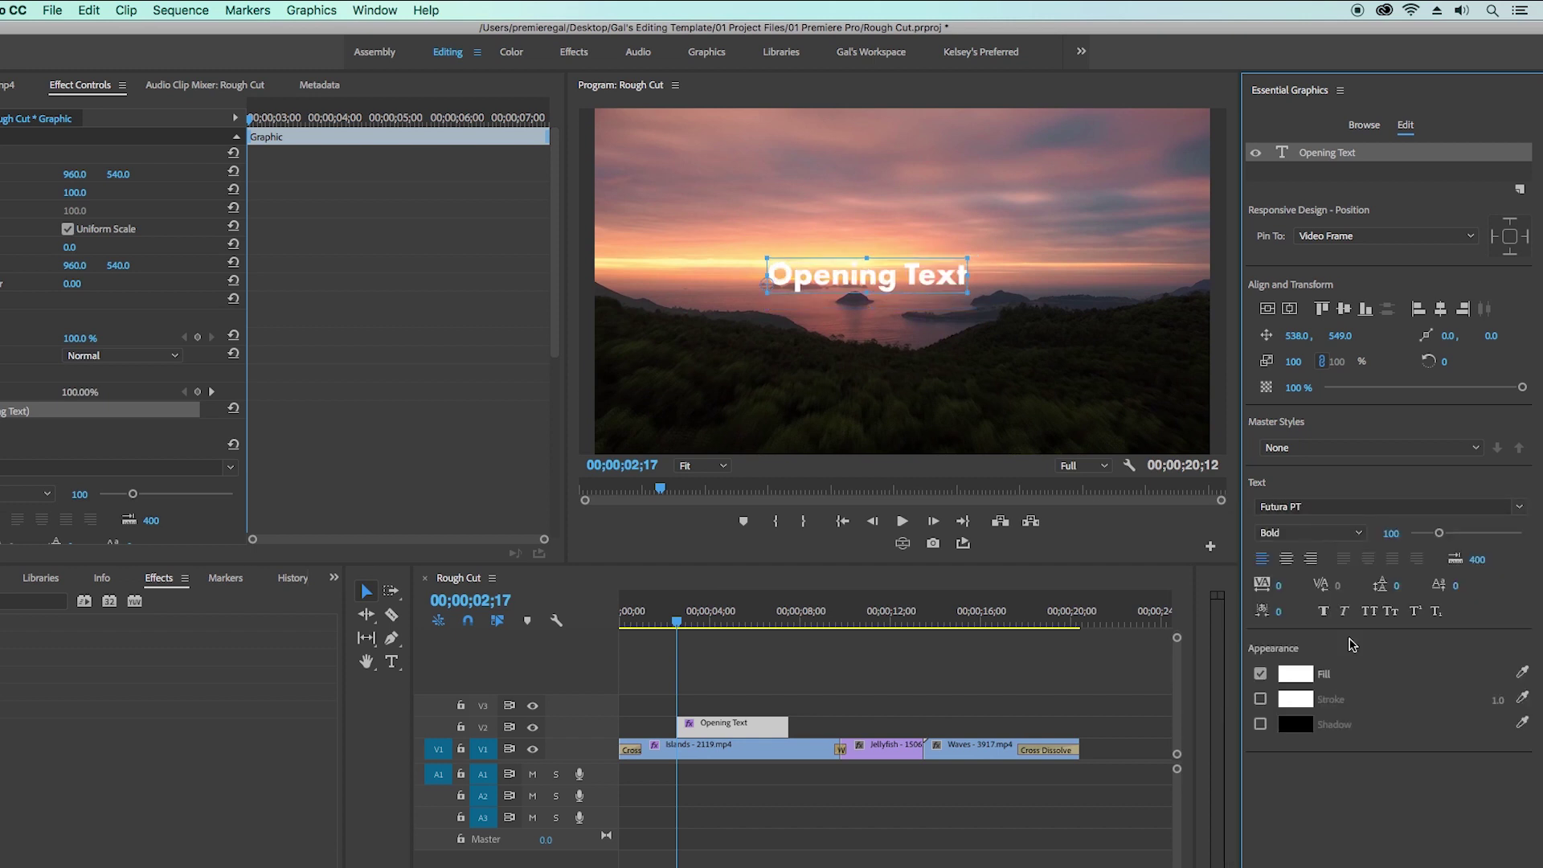
left_click(1289, 308)
left_click(1268, 309)
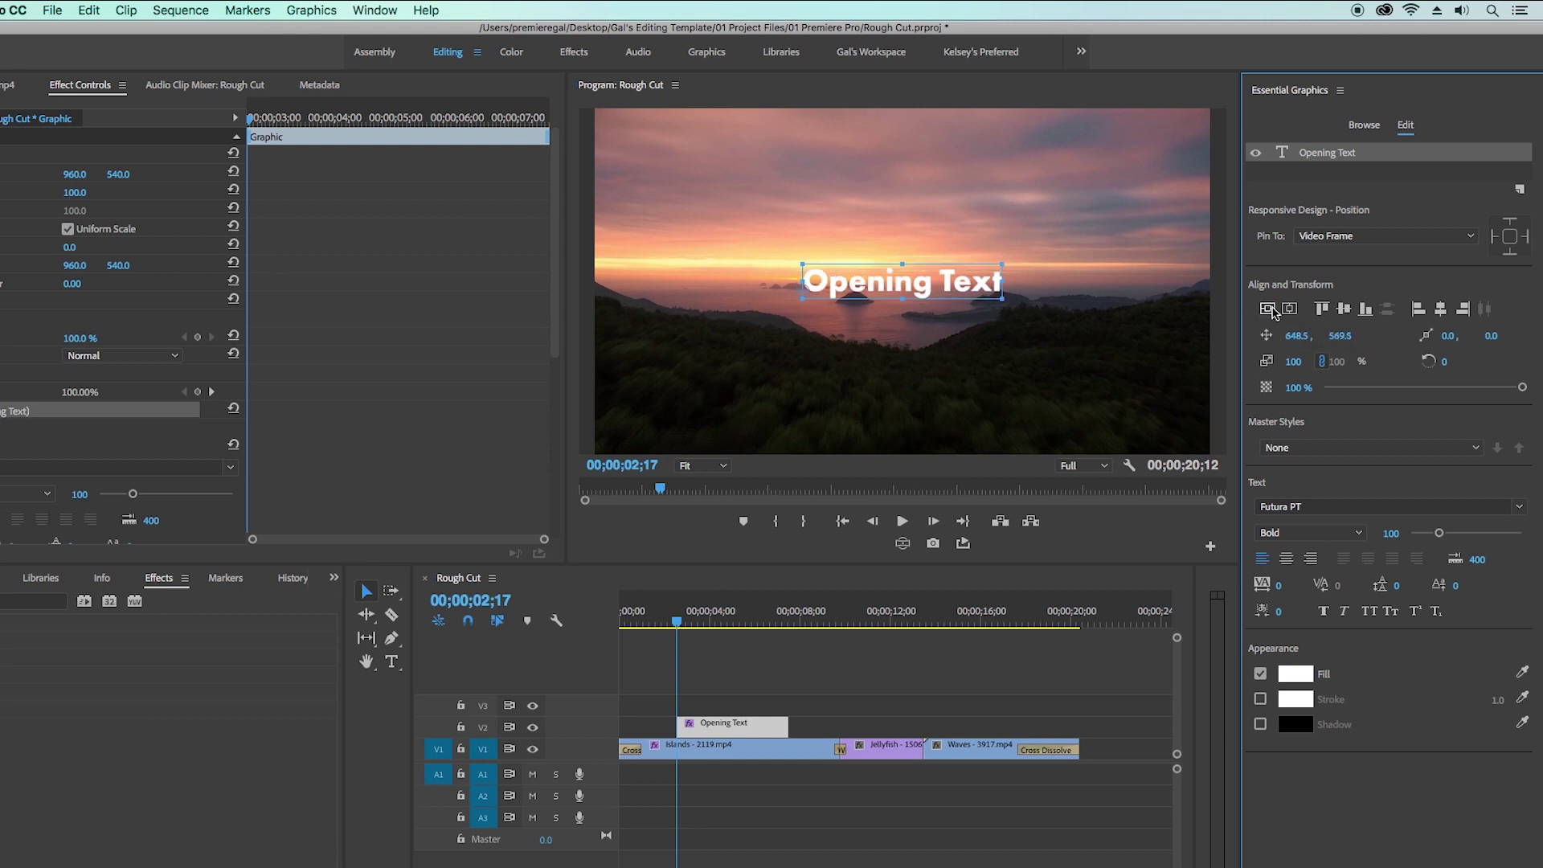
left_click(1318, 182)
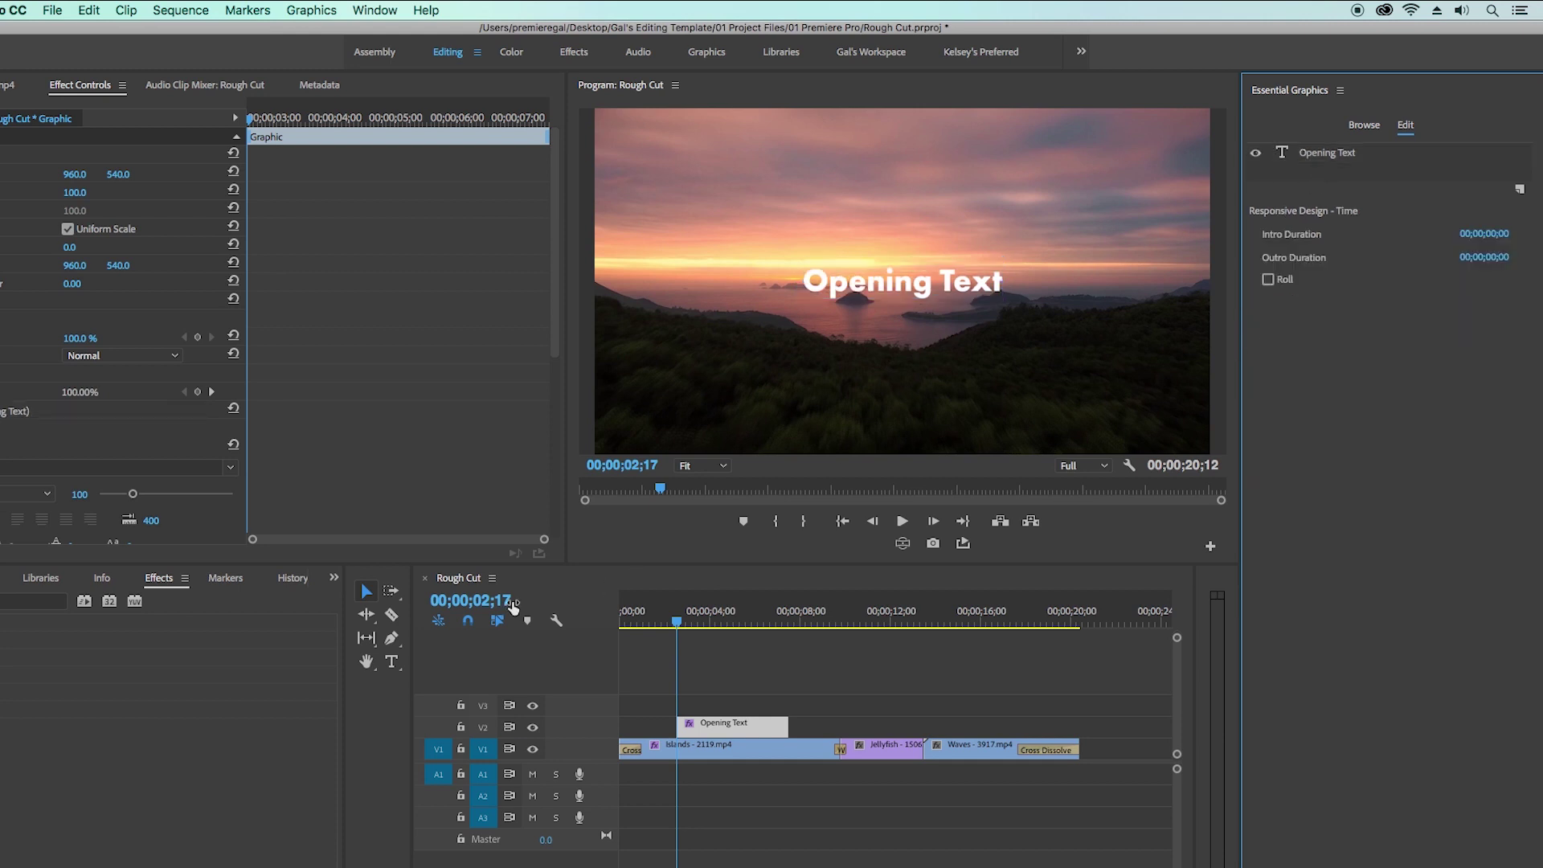
- Dock the tools panel beside the Program monitor and widen the monitor
left_click_drag(390, 577, 1212, 157)
left_click_drag(1016, 159, 1171, 165)
left_click_drag(642, 348, 457, 359)
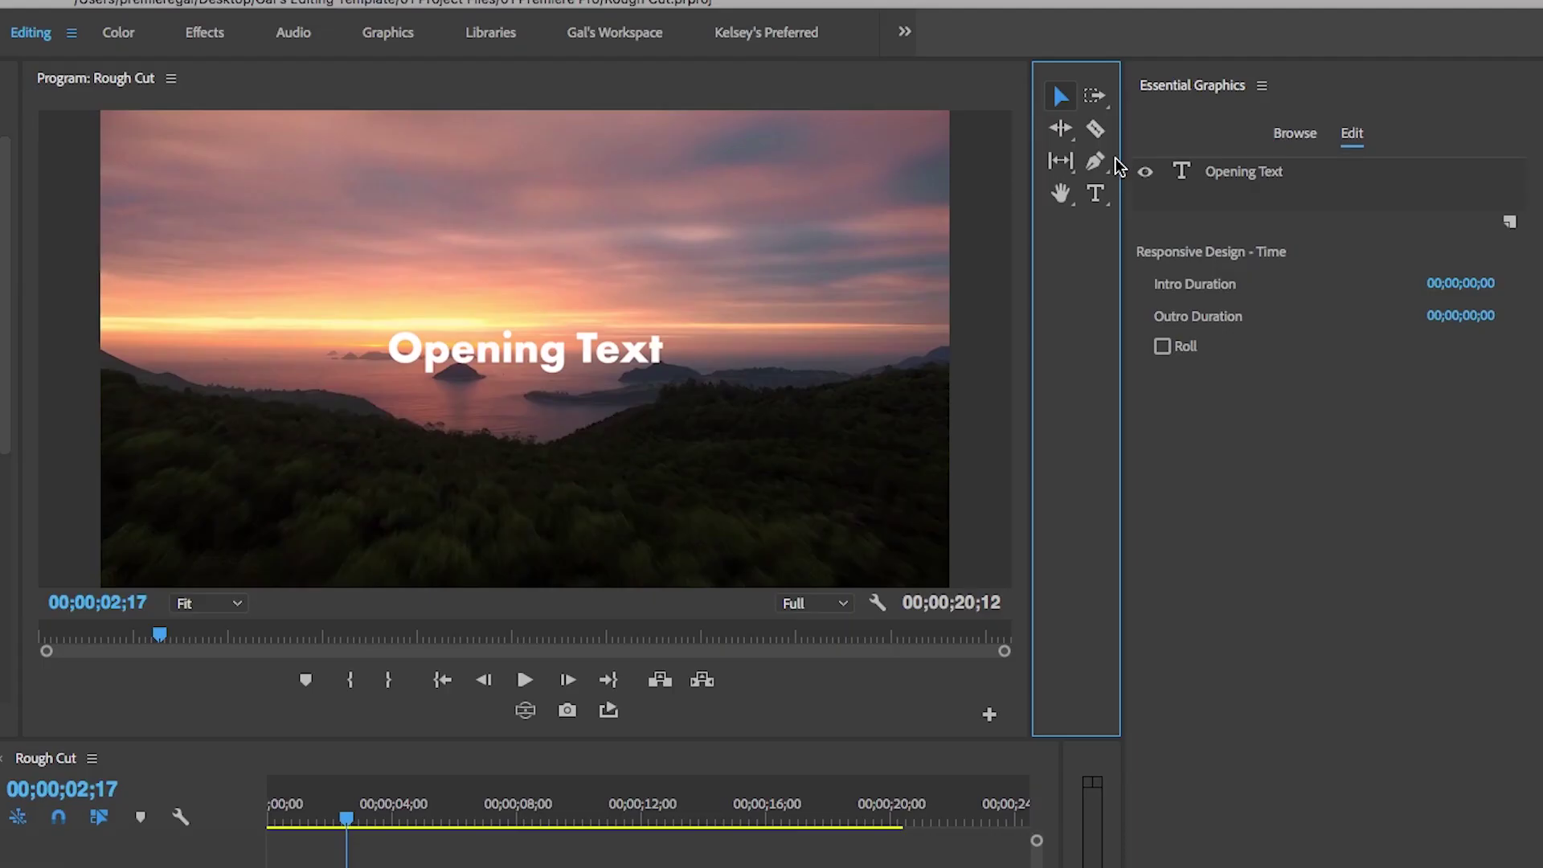
left_click(1219, 145)
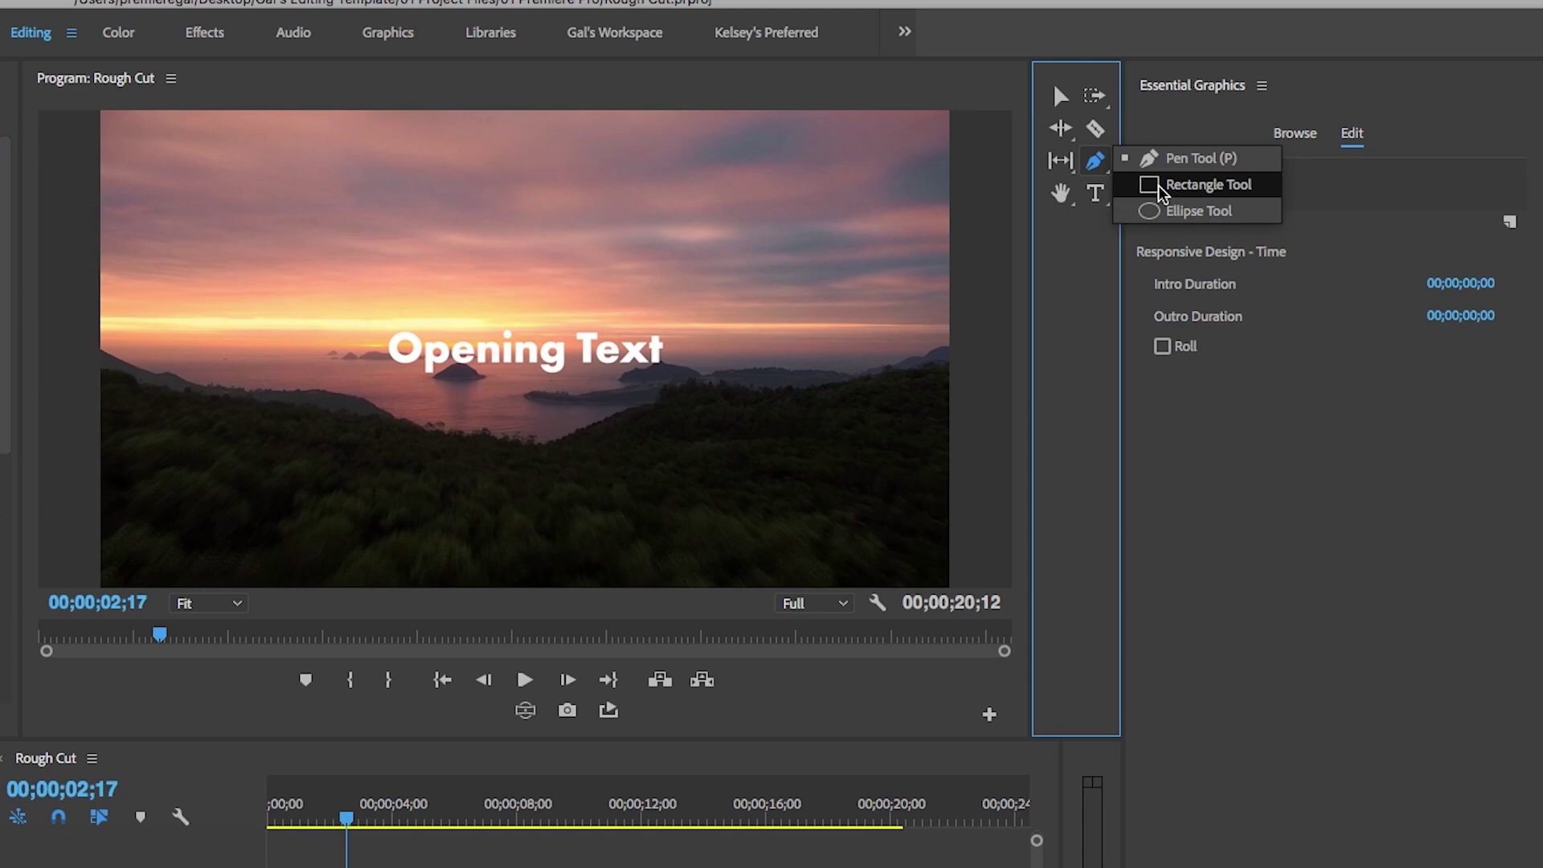
- Draw a rectangle across the title with fill removed and a stroke width of 10
left_click(1161, 186)
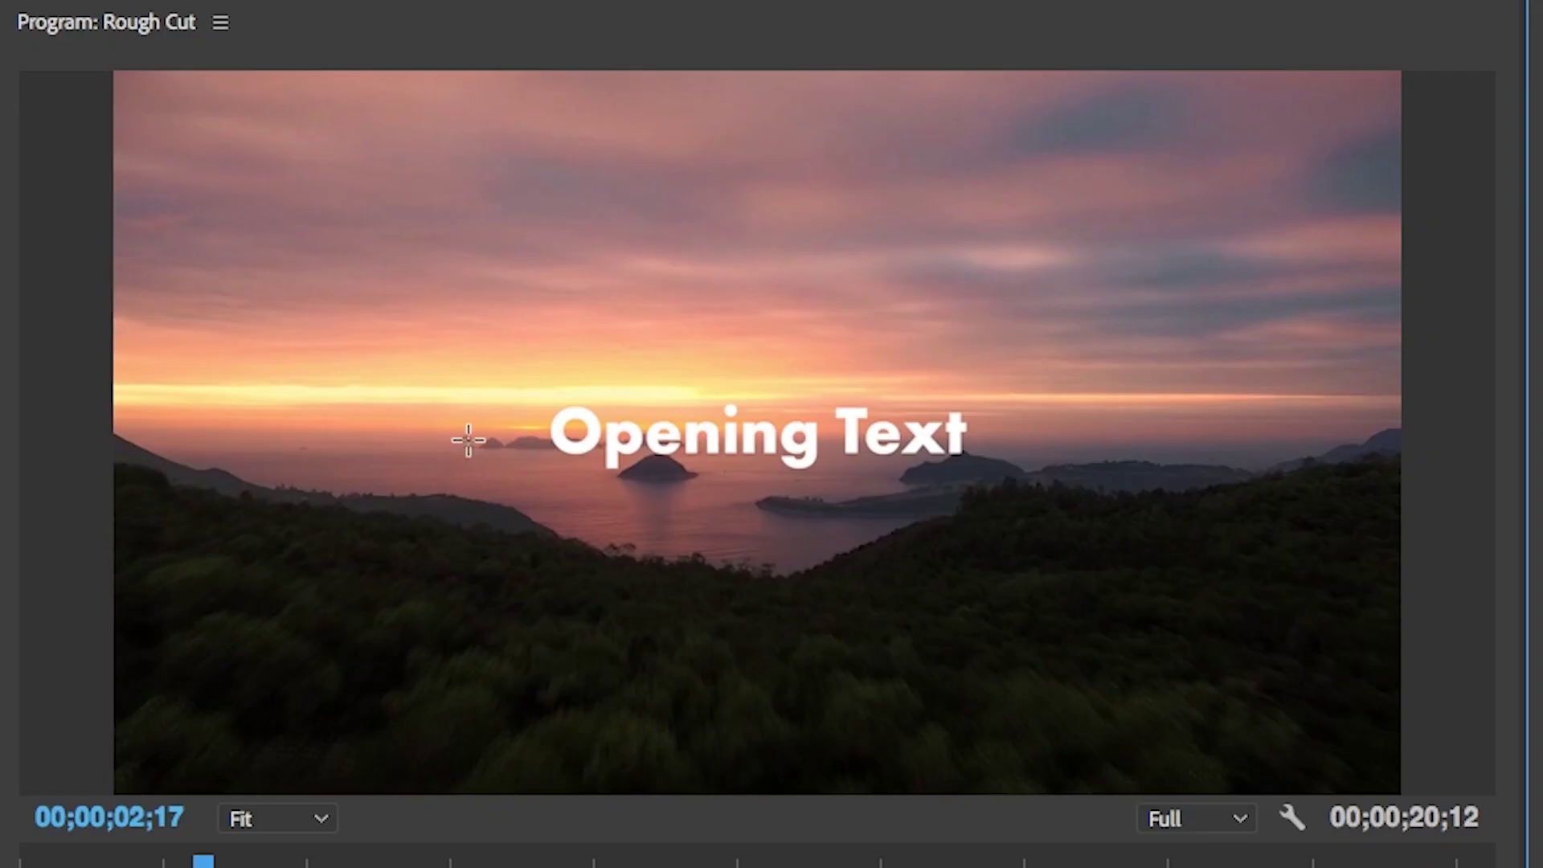
left_click_drag(494, 370, 1011, 498)
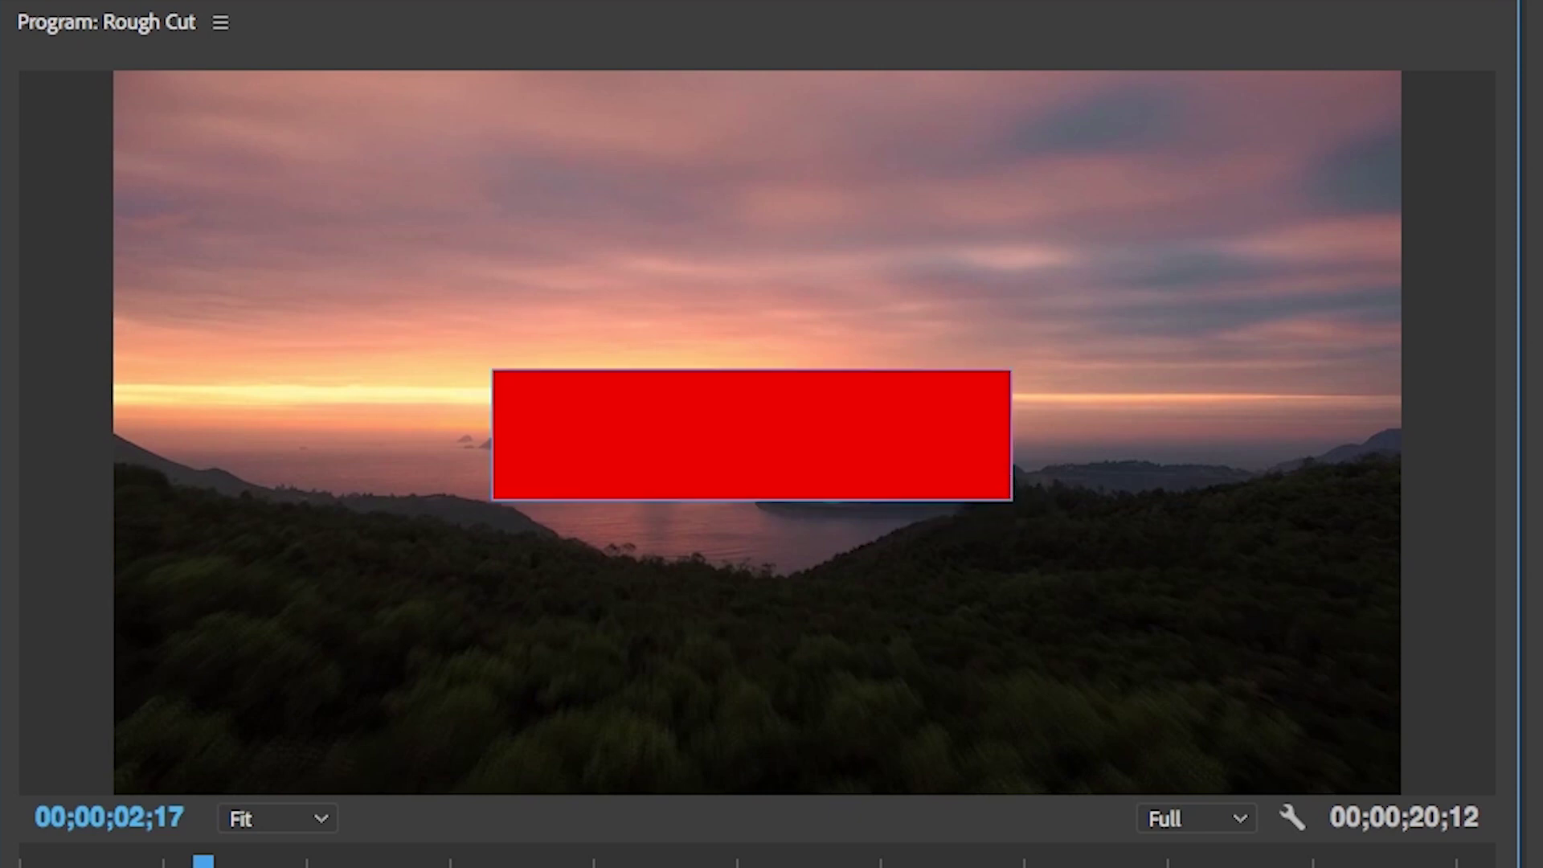
left_click(1152, 645)
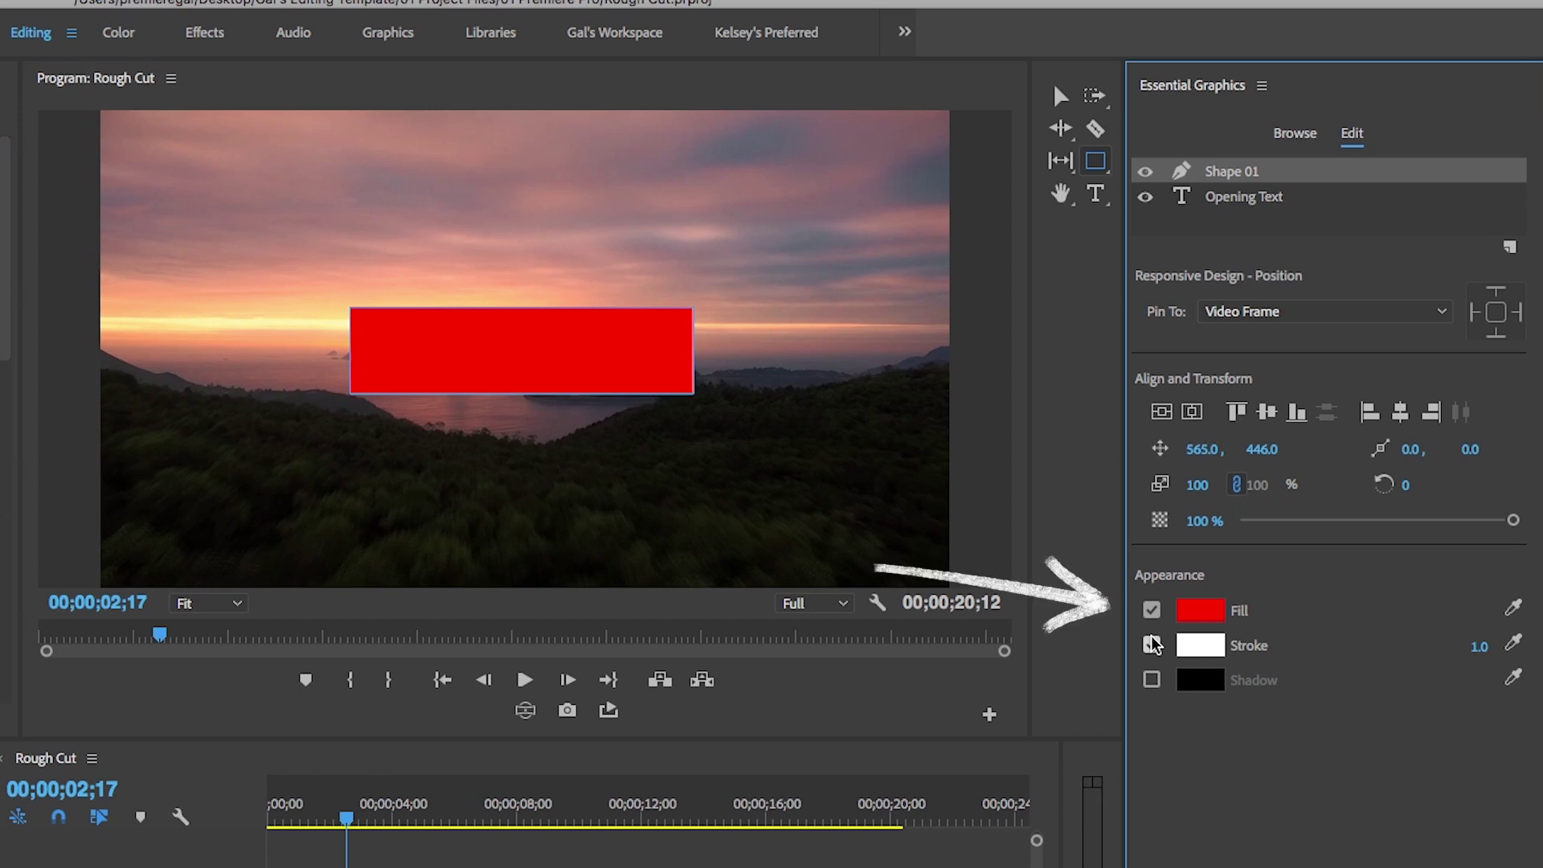
left_click(1151, 610)
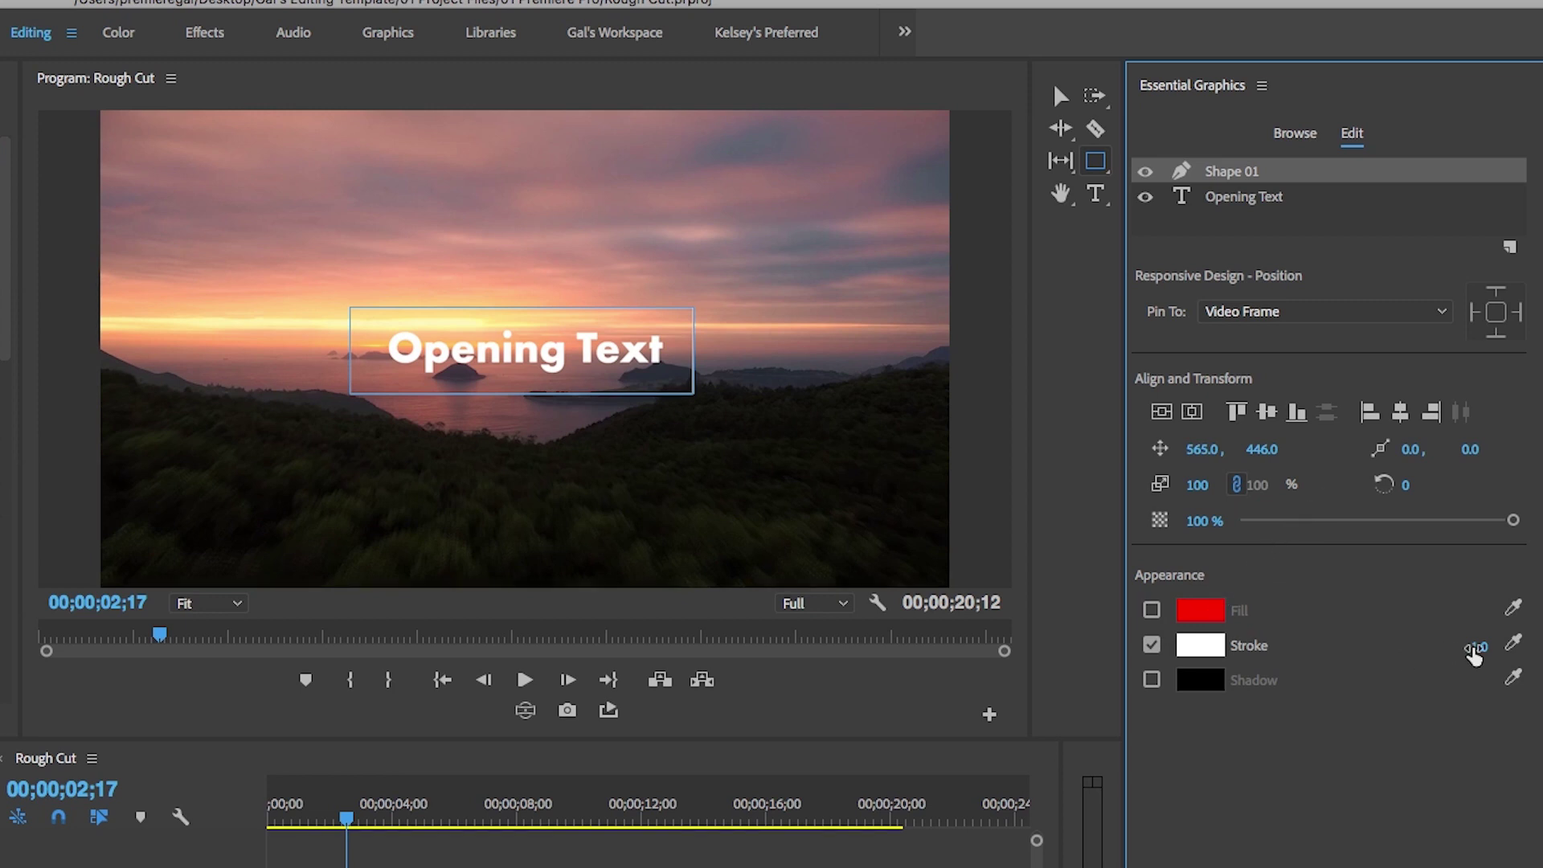
left_click(1478, 646)
type("1")
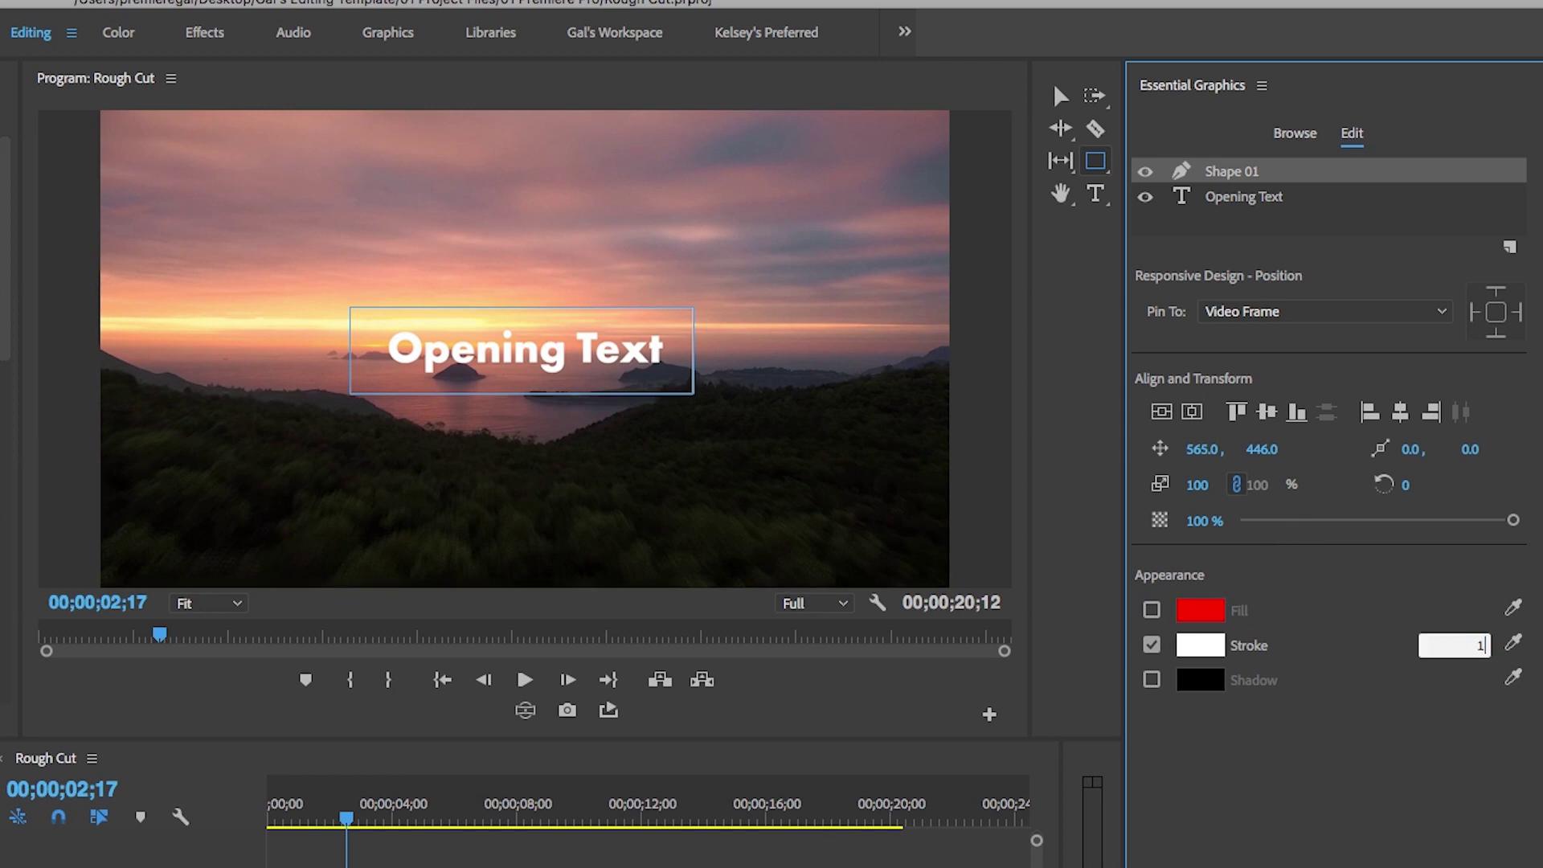
type("0")
key("Return")
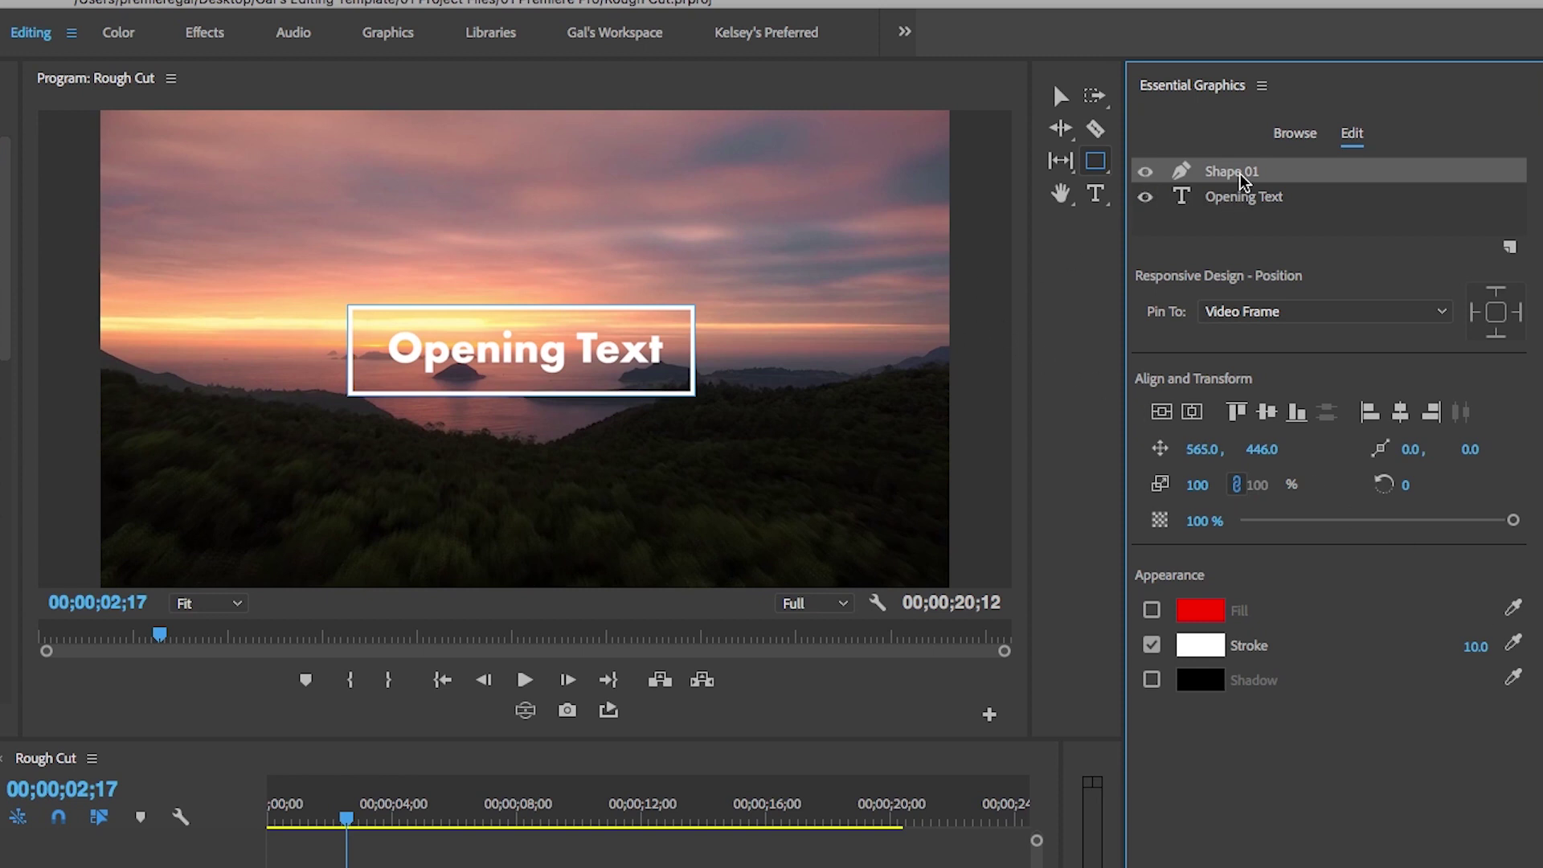
- Select the box and centre it horizontally and vertically over the Opening Text title
left_click(1054, 102)
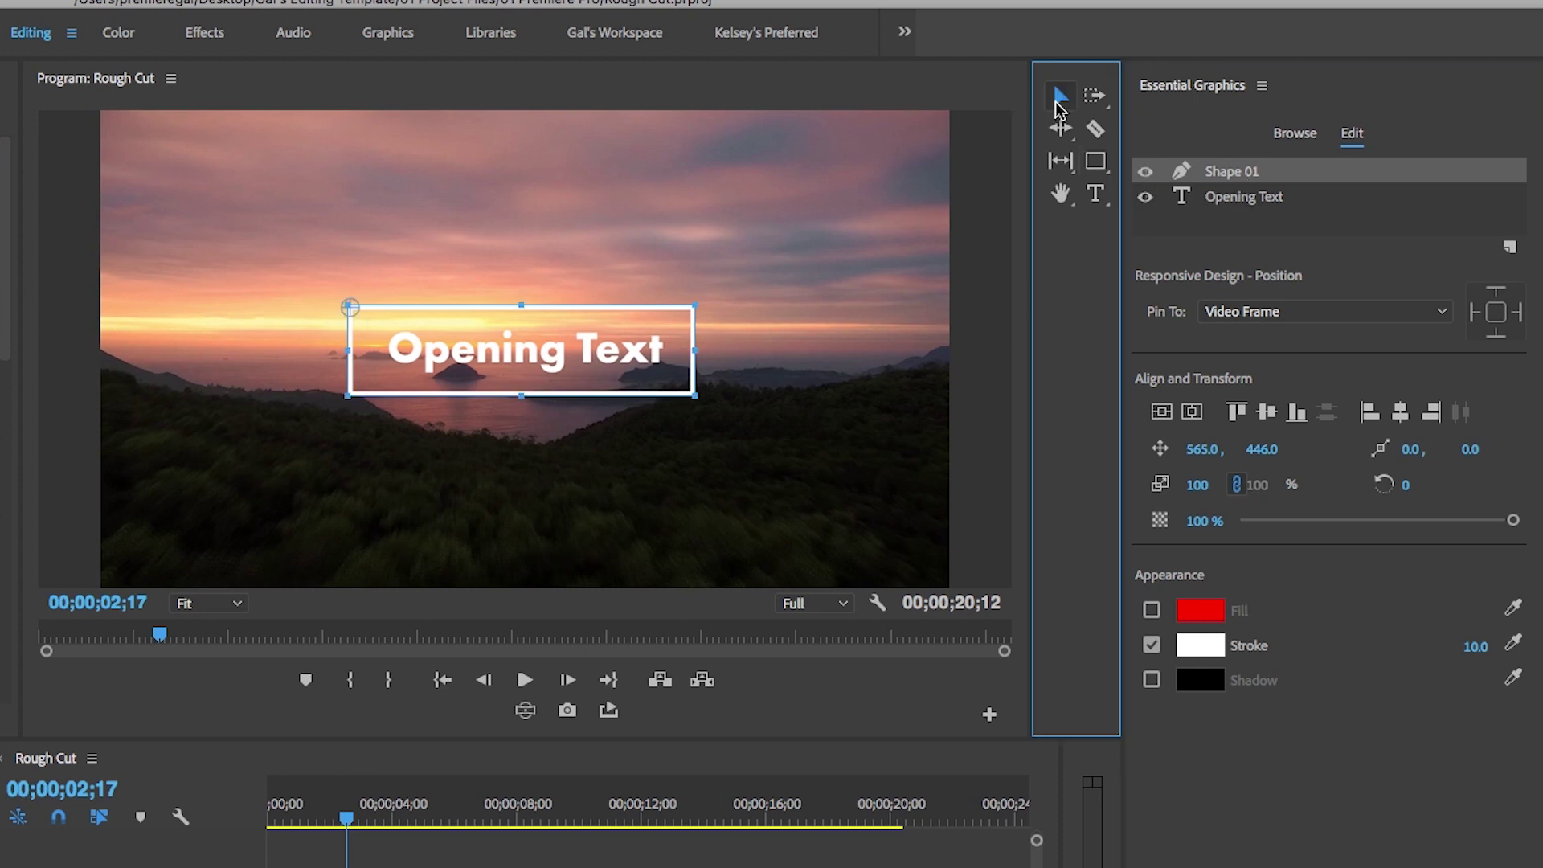
left_click_drag(647, 399, 653, 393)
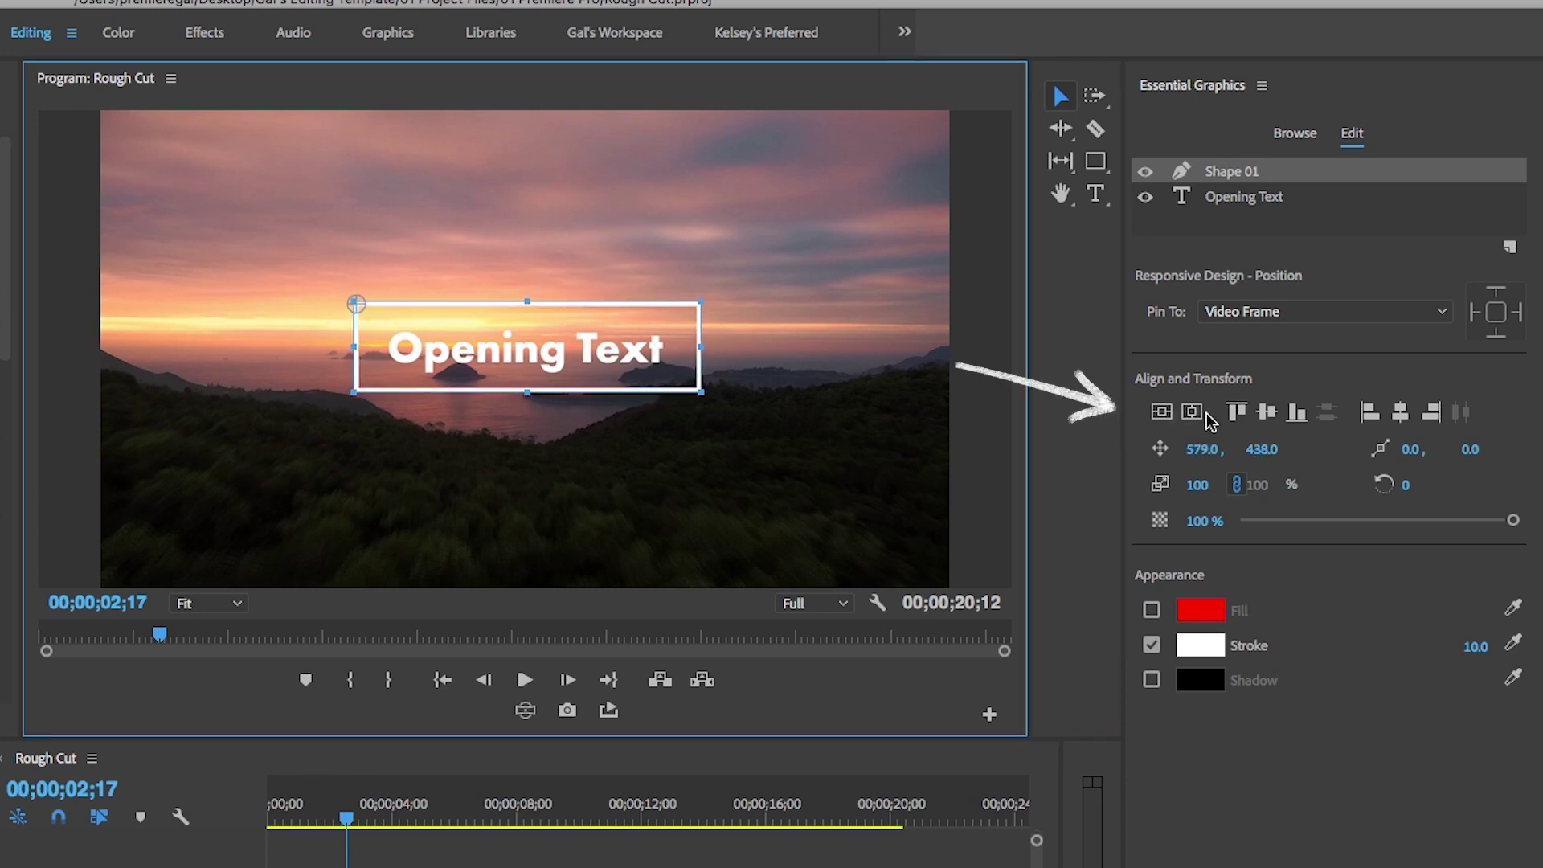
left_click(1162, 413)
left_click(1169, 422)
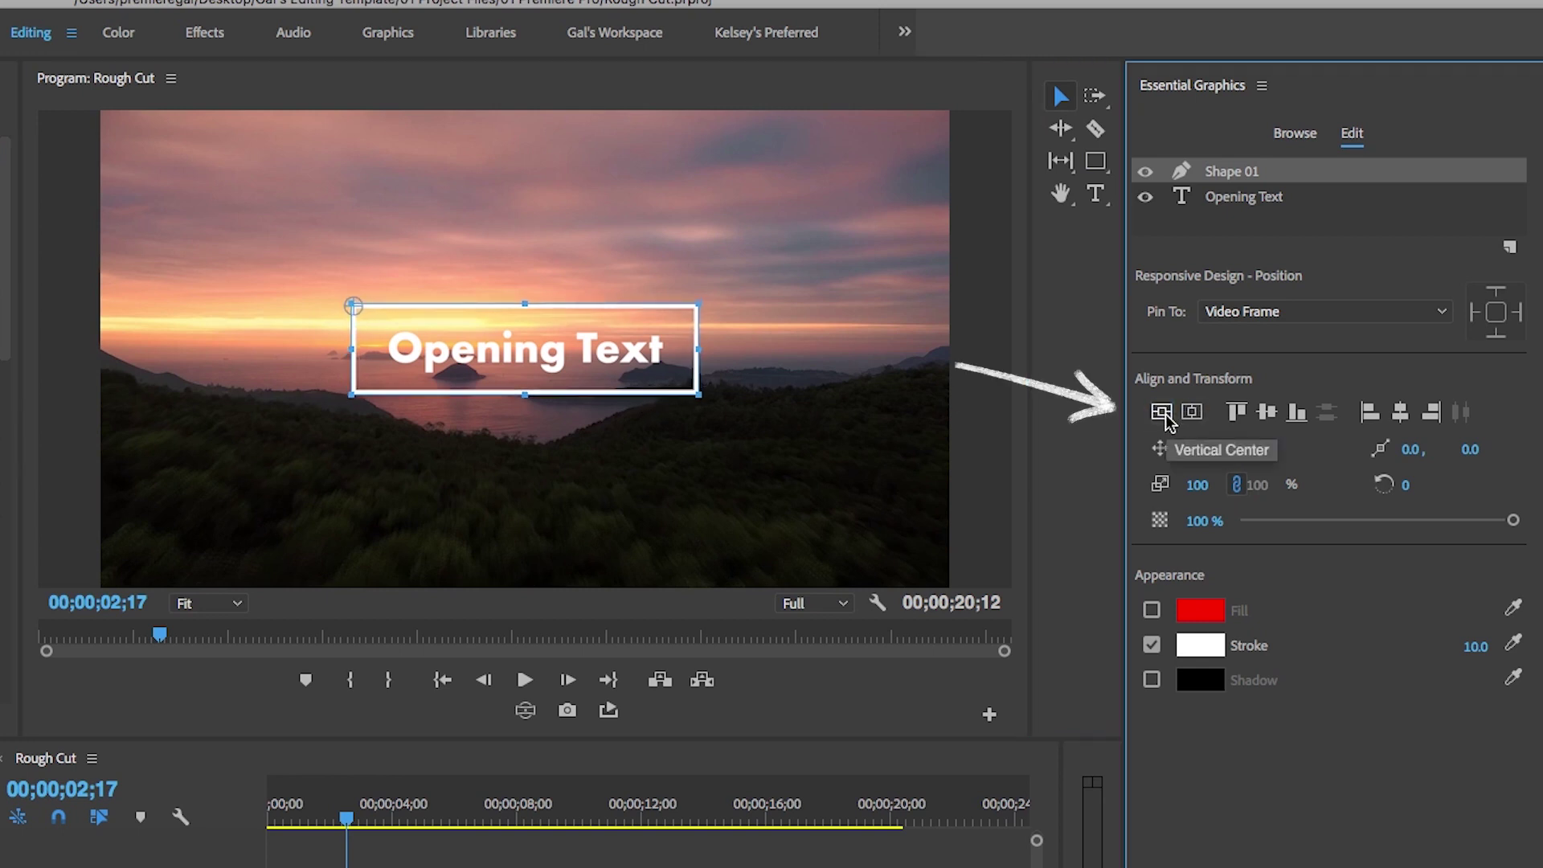
left_click(914, 364)
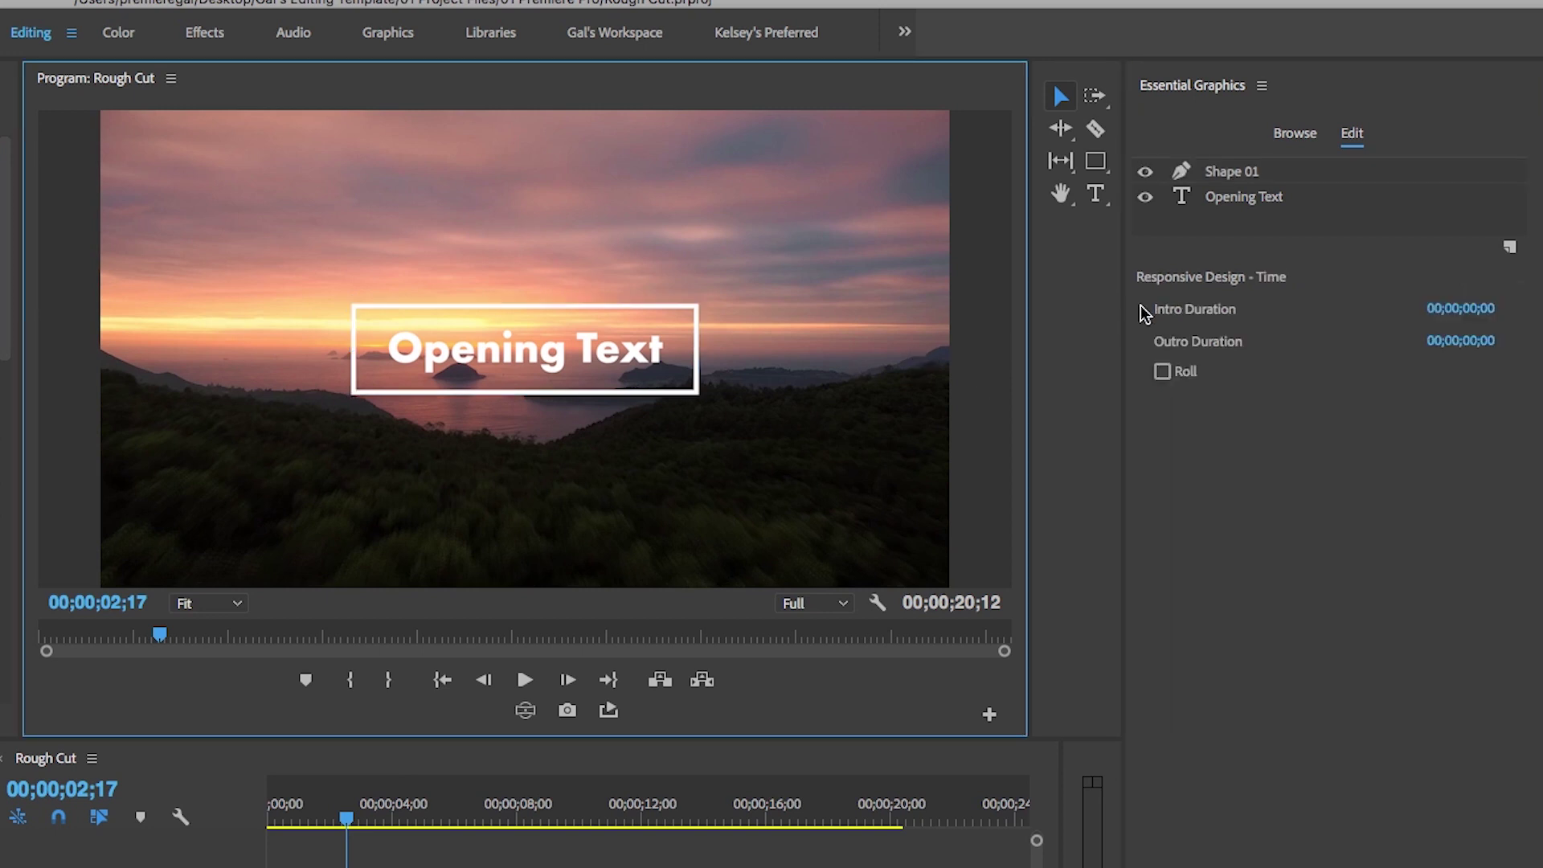
left_click(1420, 238)
left_click(1509, 249)
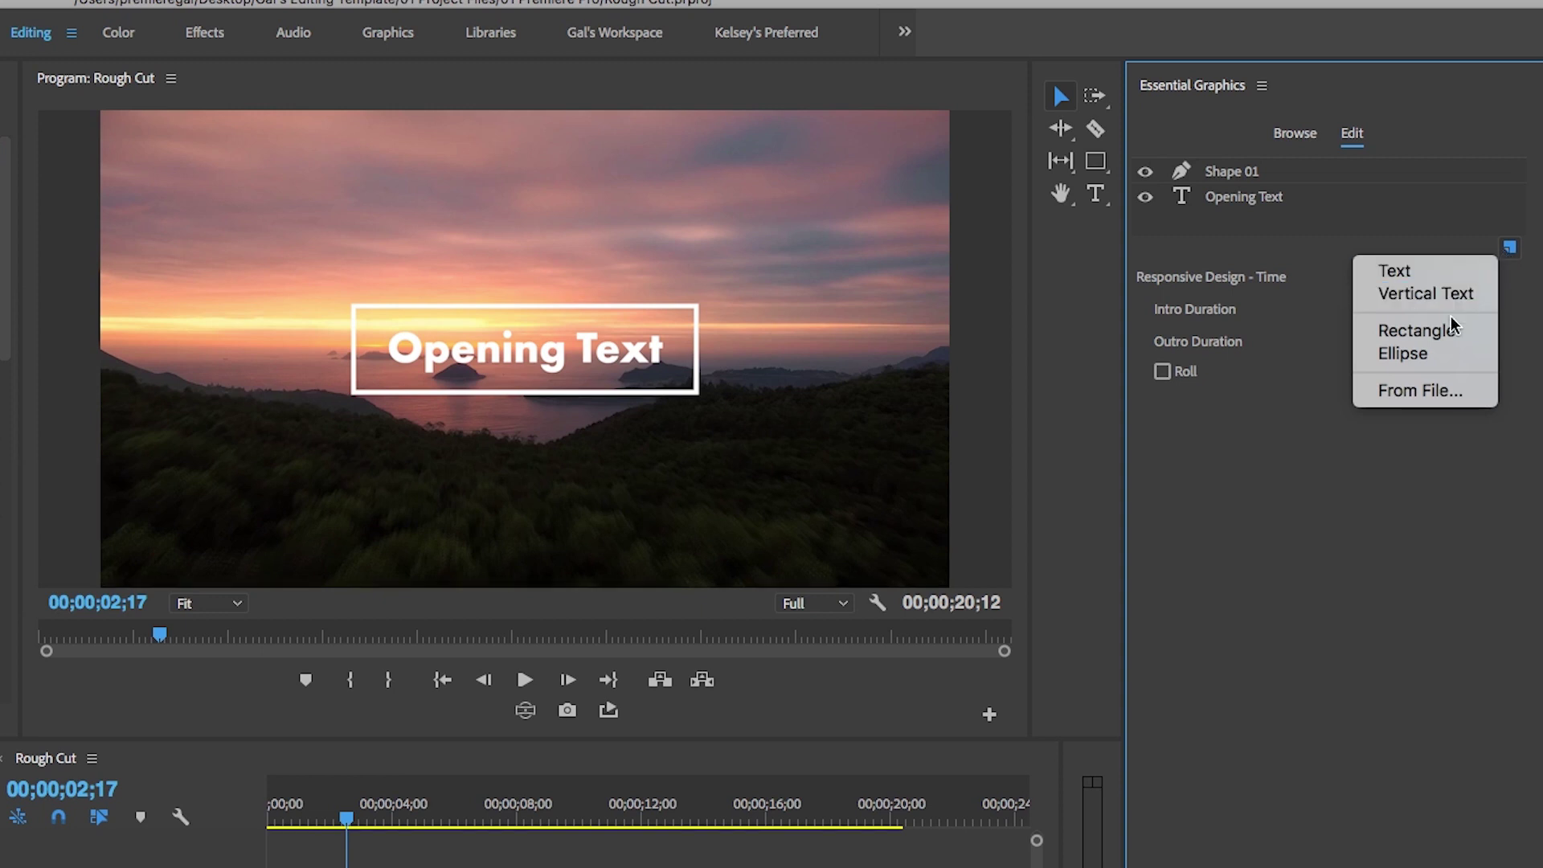
- Add the Premiere-gal-icon image as a new graphic layer and scale it to 20
left_click(1436, 393)
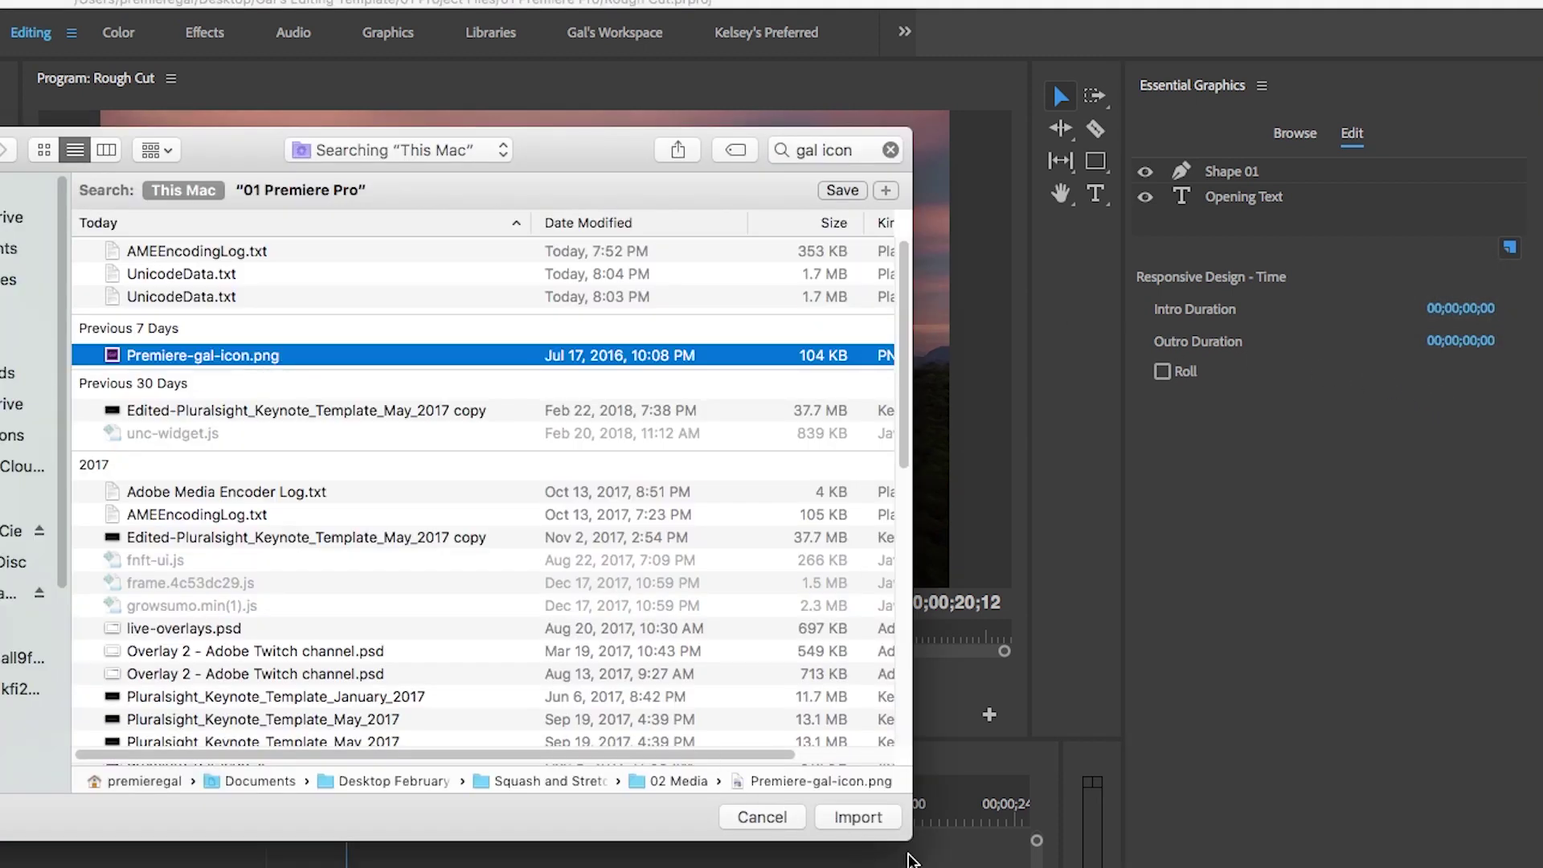
left_click(876, 817)
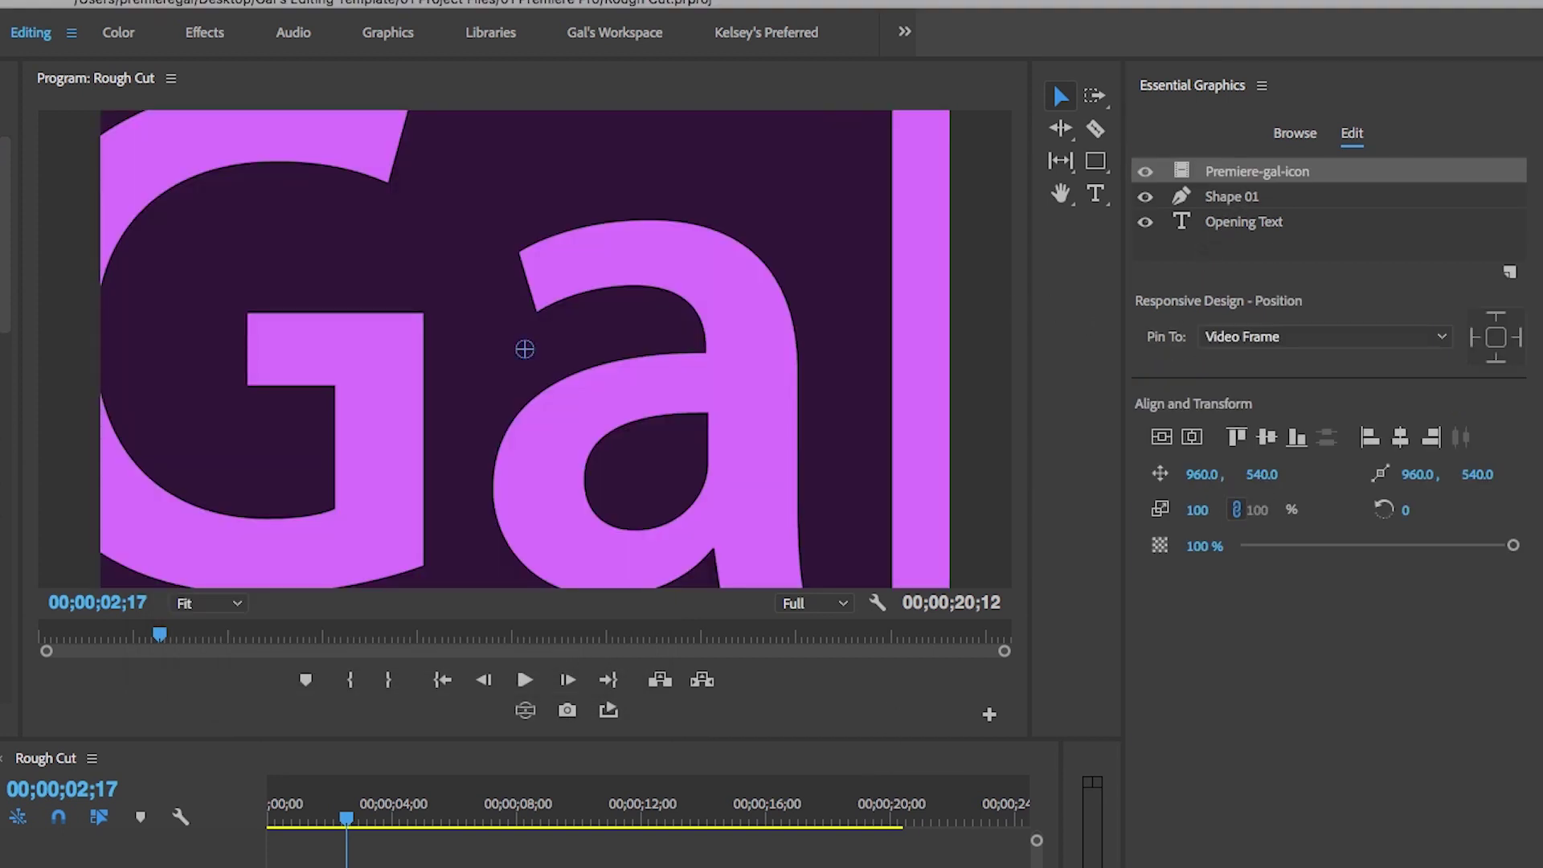
left_click(1205, 508)
type("20")
key("Return")
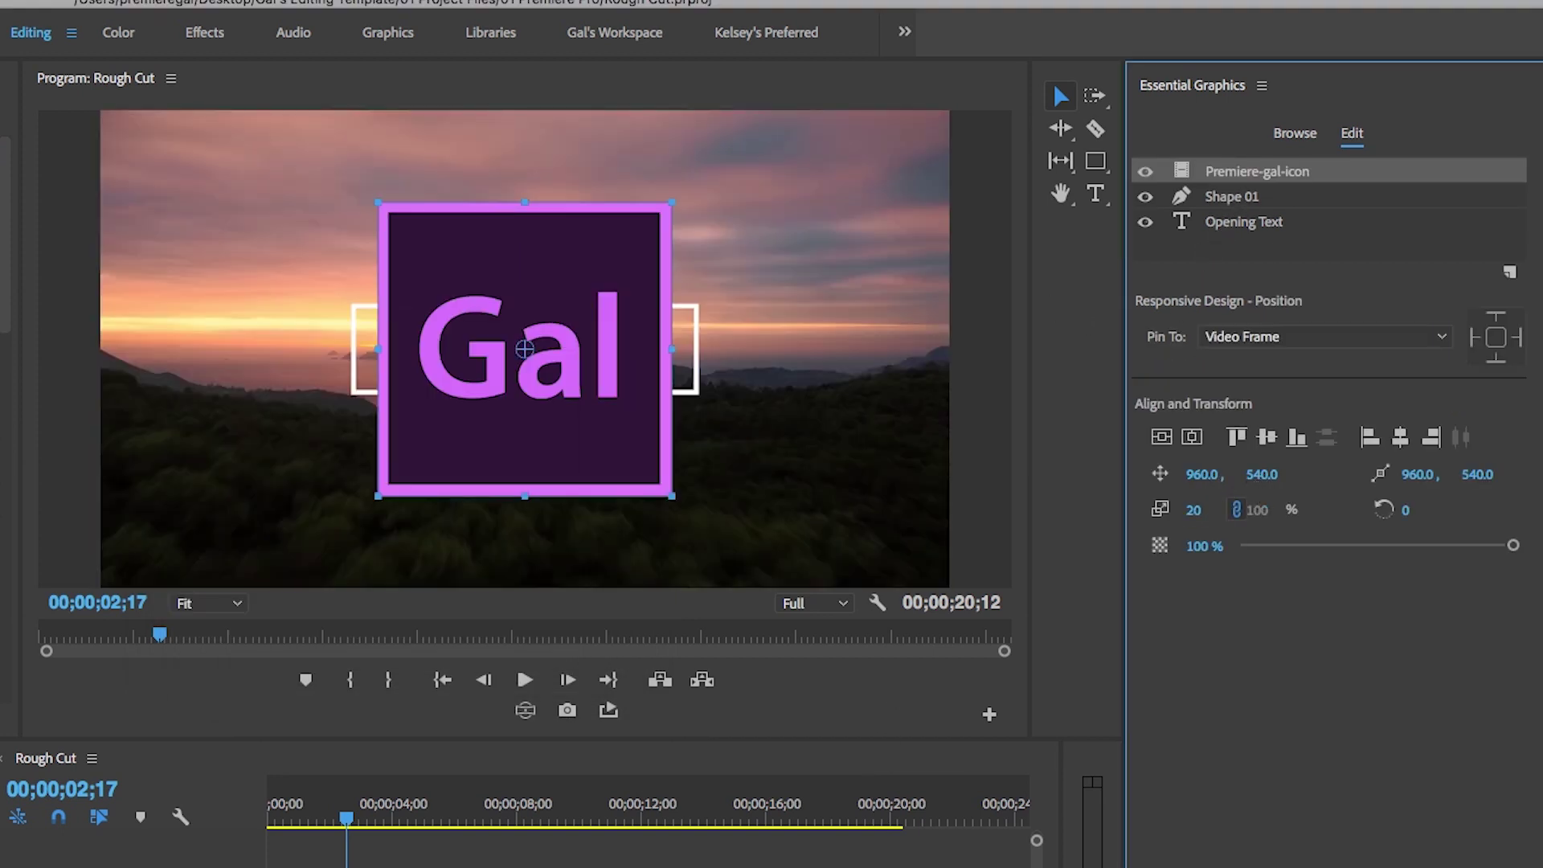
- Reduce the logo to scale 5 and move it just above the Opening Text box
left_click(1202, 507)
type("5")
key("Return")
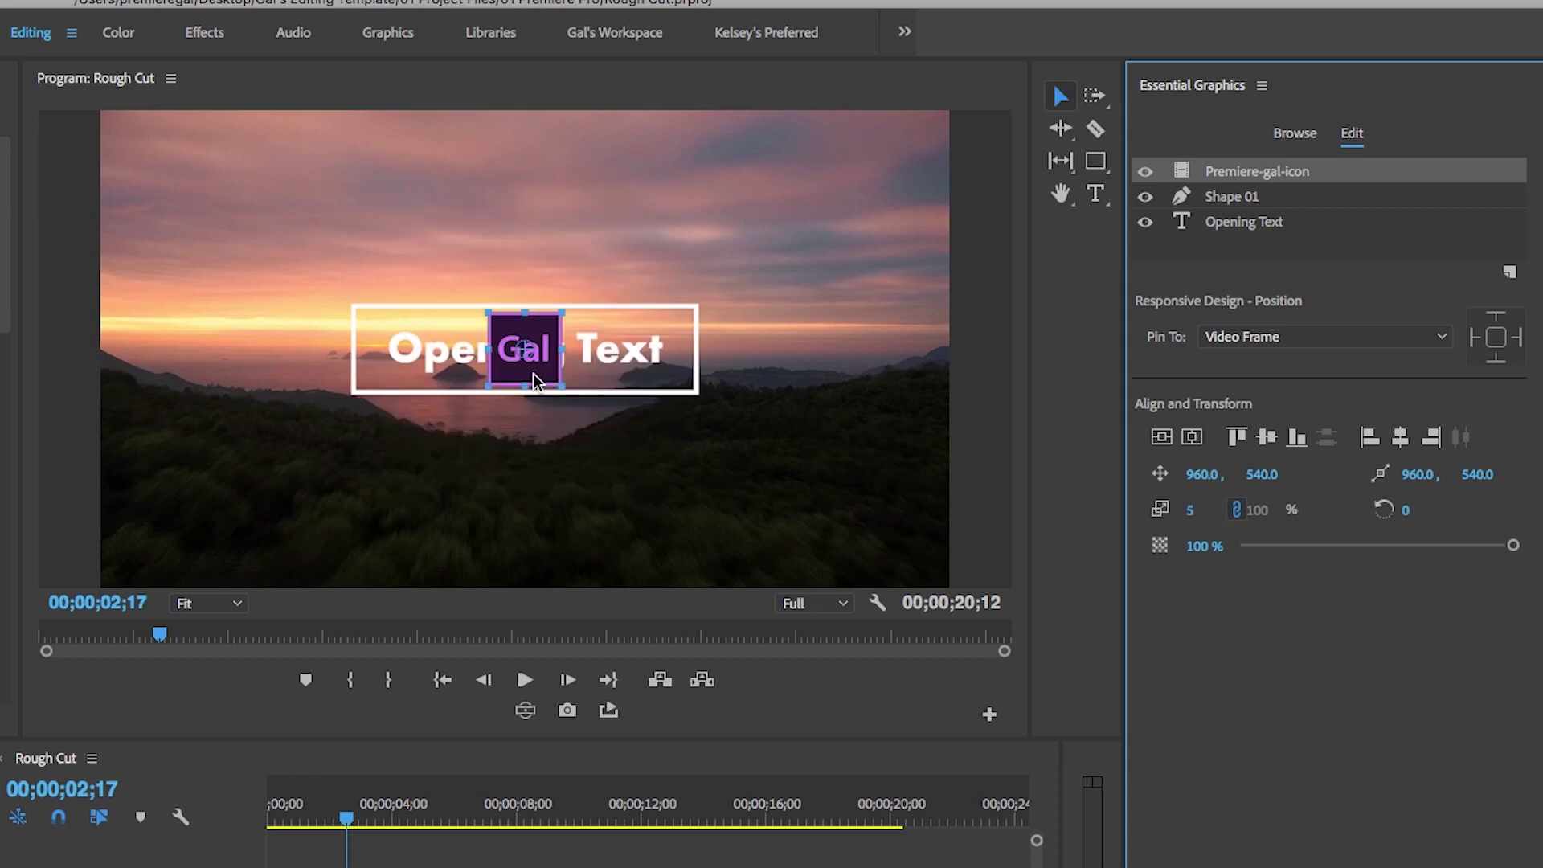
left_click_drag(532, 373, 533, 282)
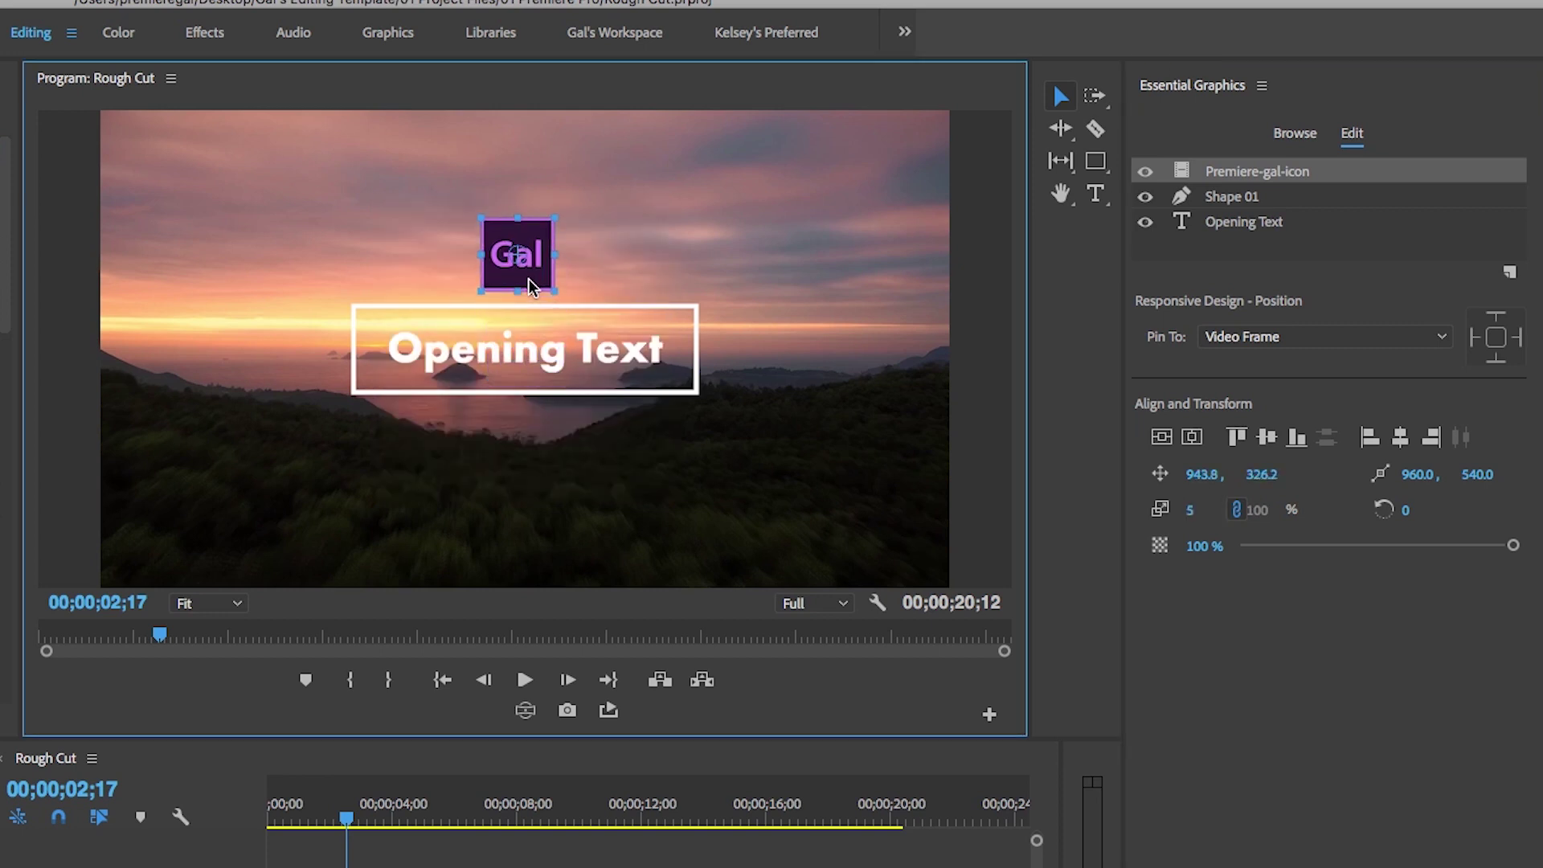
left_click(1294, 259)
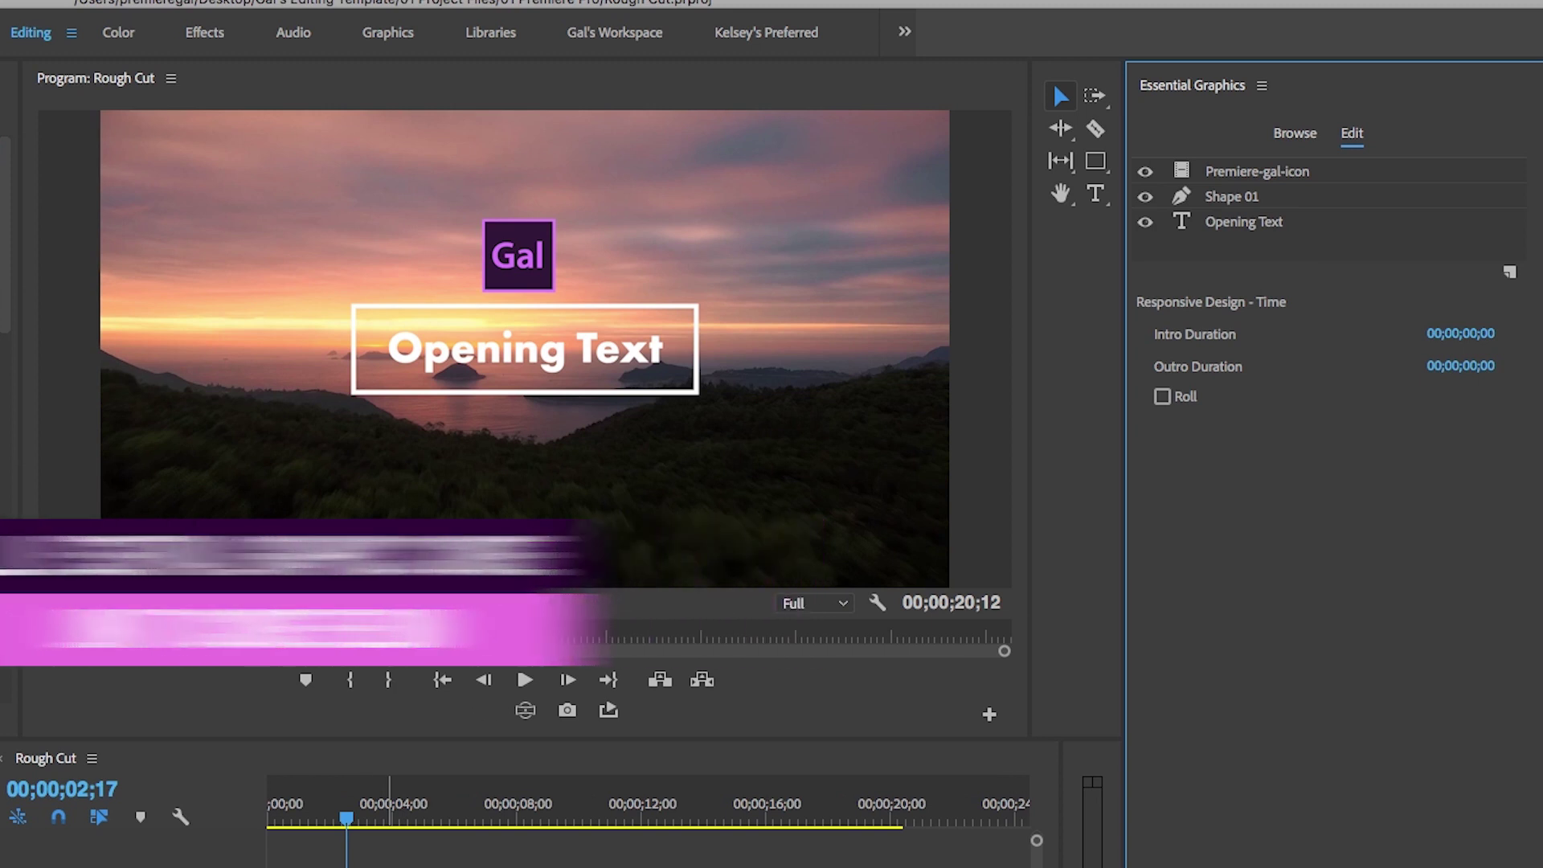
- Select the Islands clip at about 00;00;08;23 and bring up Lumetri Color
left_click_drag(734, 604, 778, 611)
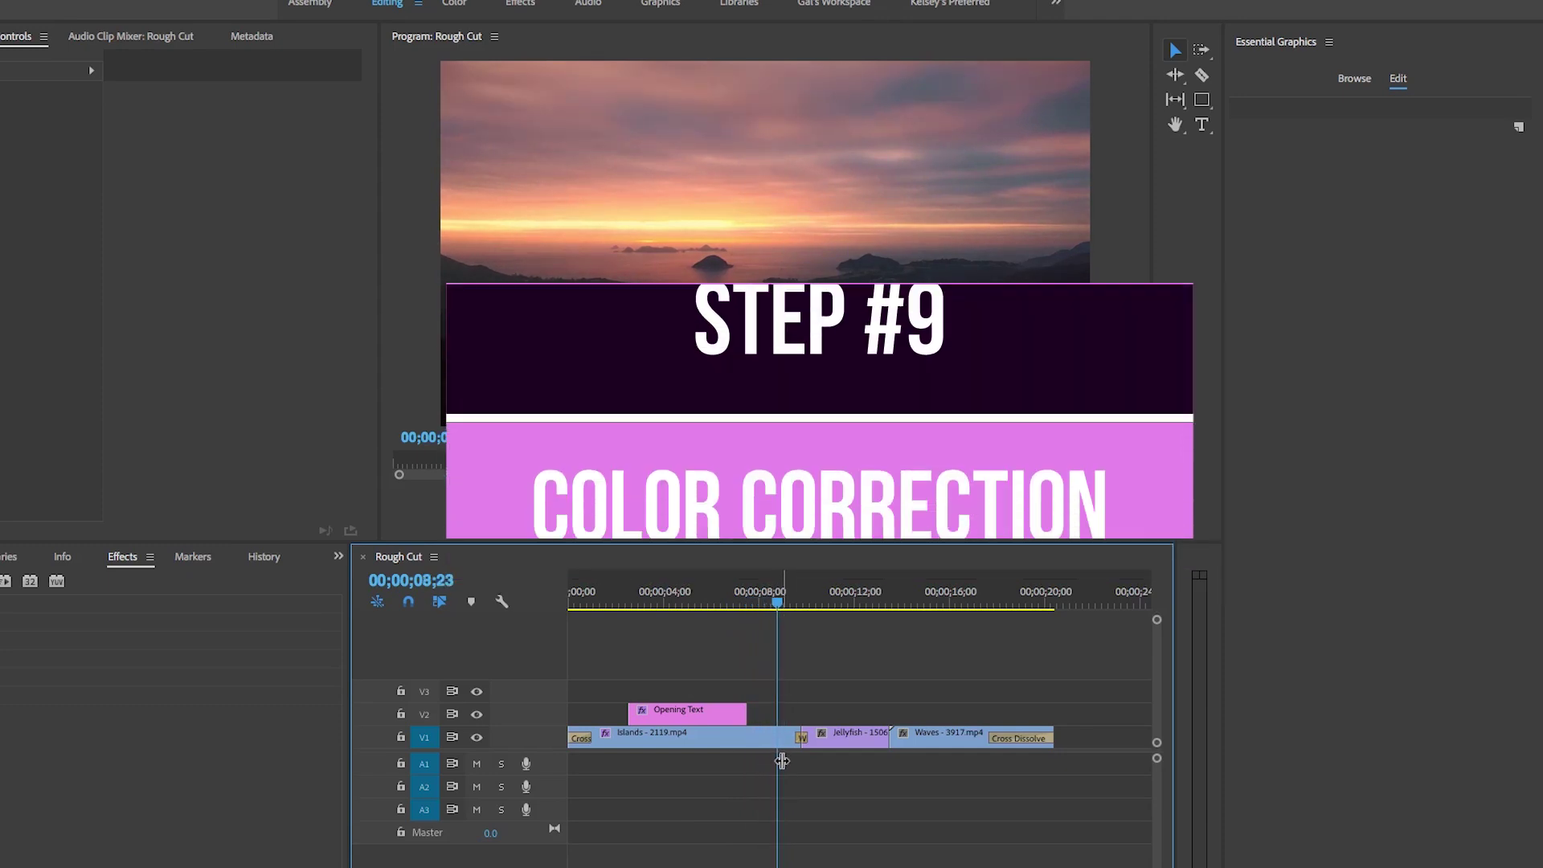
left_click(759, 743)
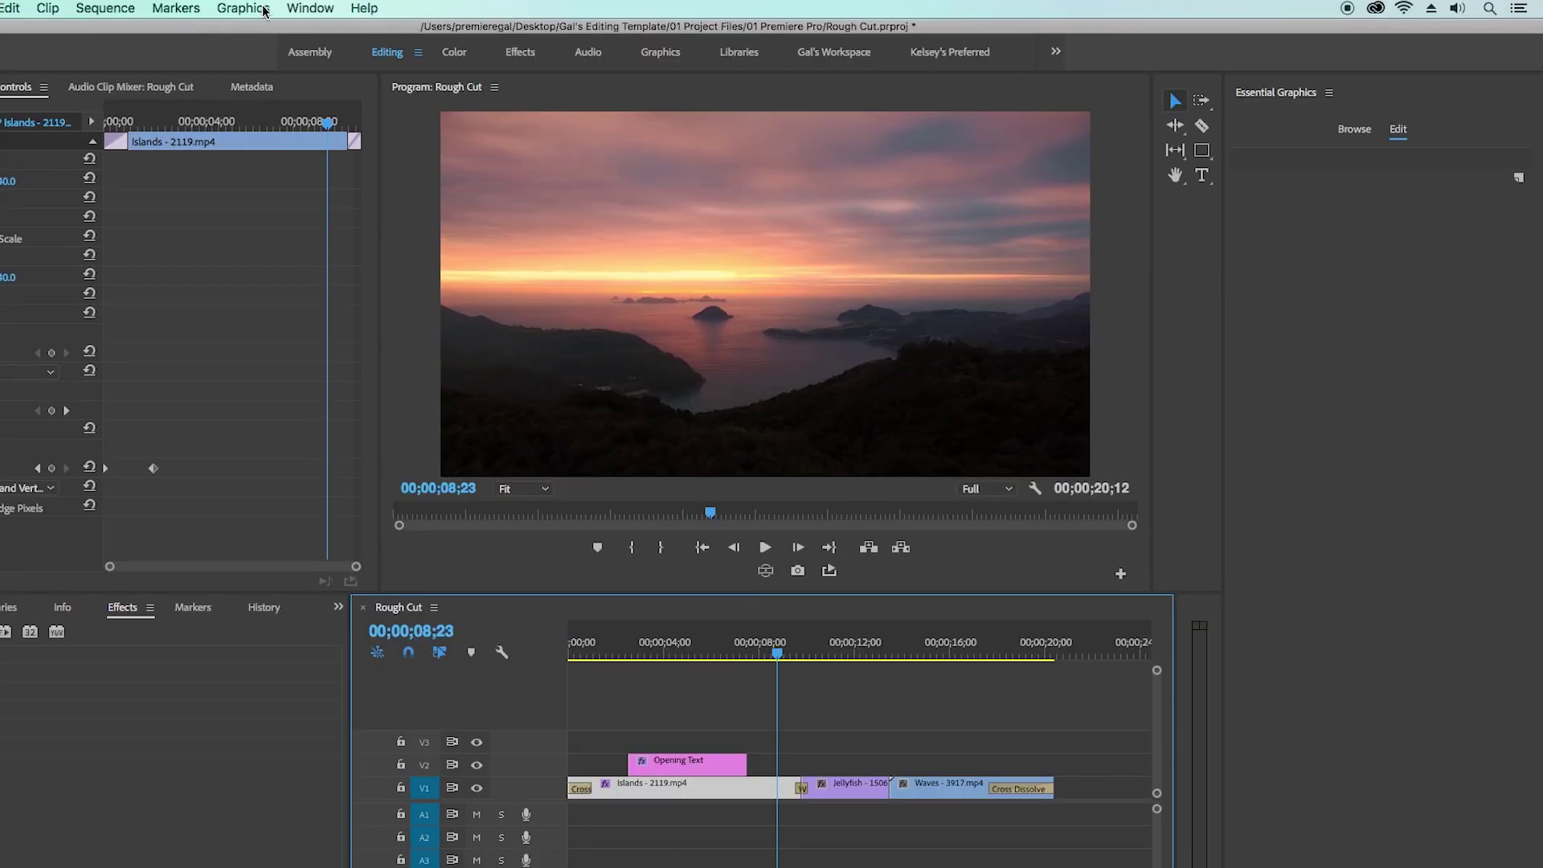
left_click(309, 9)
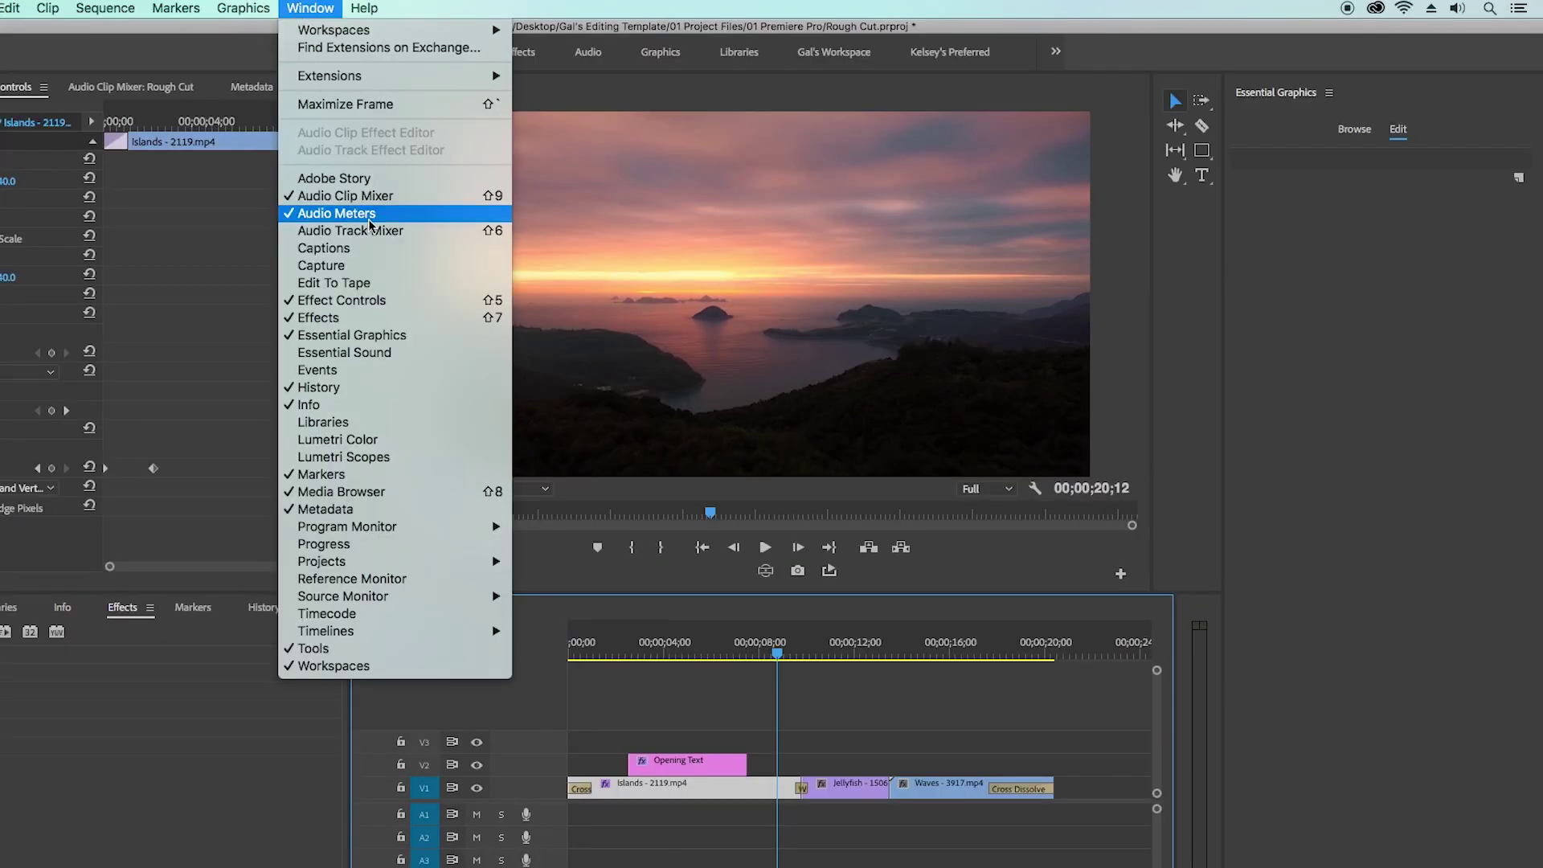
left_click(406, 440)
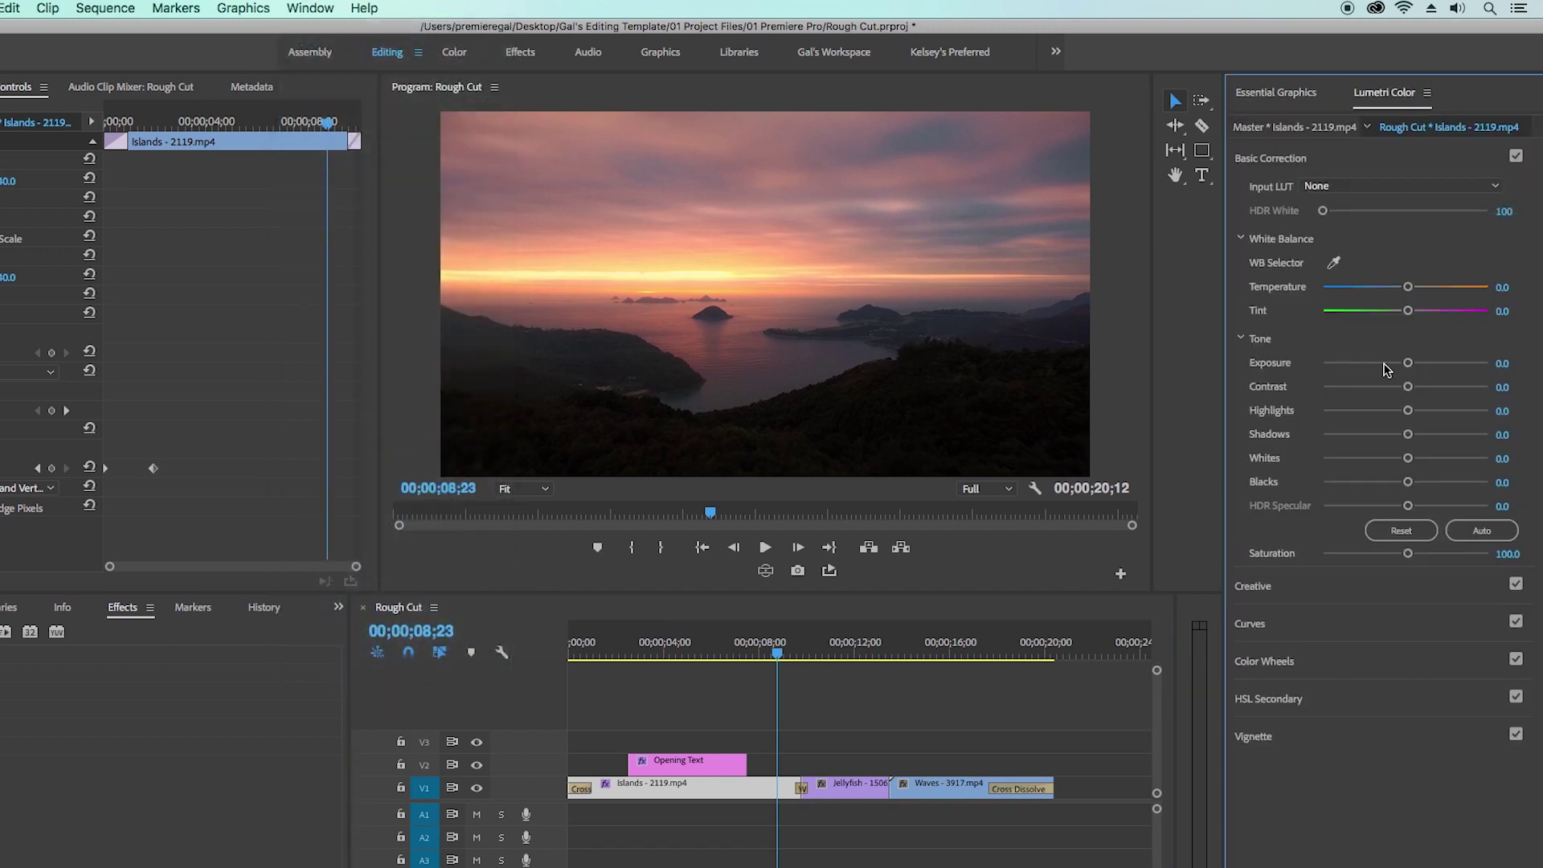
- Grade the clip with Exposure 0.5, Contrast 34.8 and Creative Vibrance 62.4
left_click_drag(1407, 362, 1434, 389)
mouse_move(1407, 458)
left_mouse_down()
mouse_move(1442, 460)
mouse_move(1375, 484)
mouse_move(1410, 483)
left_mouse_up()
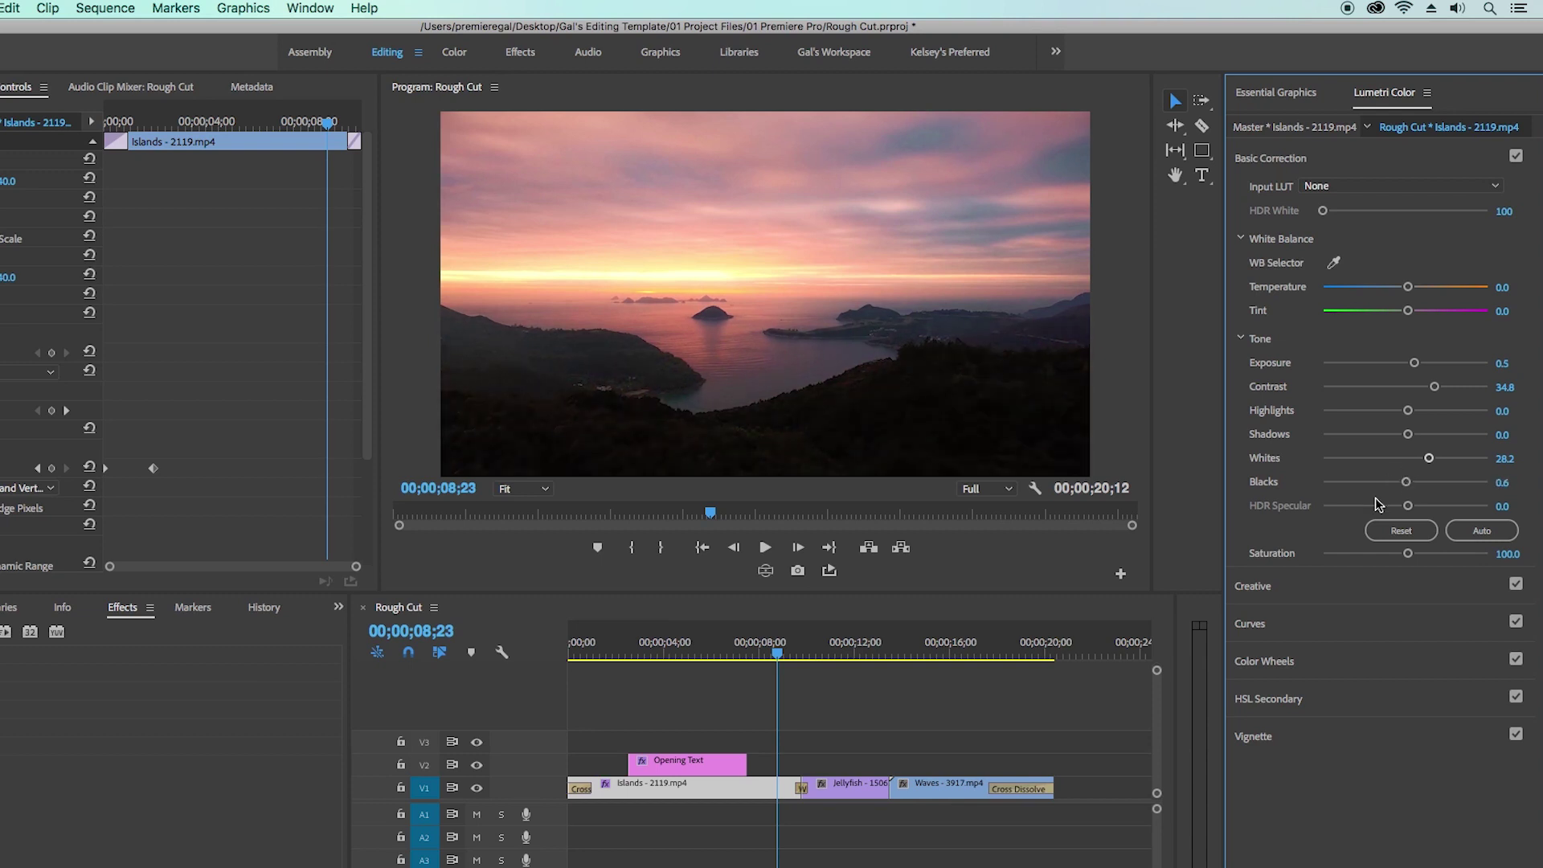
left_click(1328, 589)
left_click_drag(1407, 498, 1457, 498)
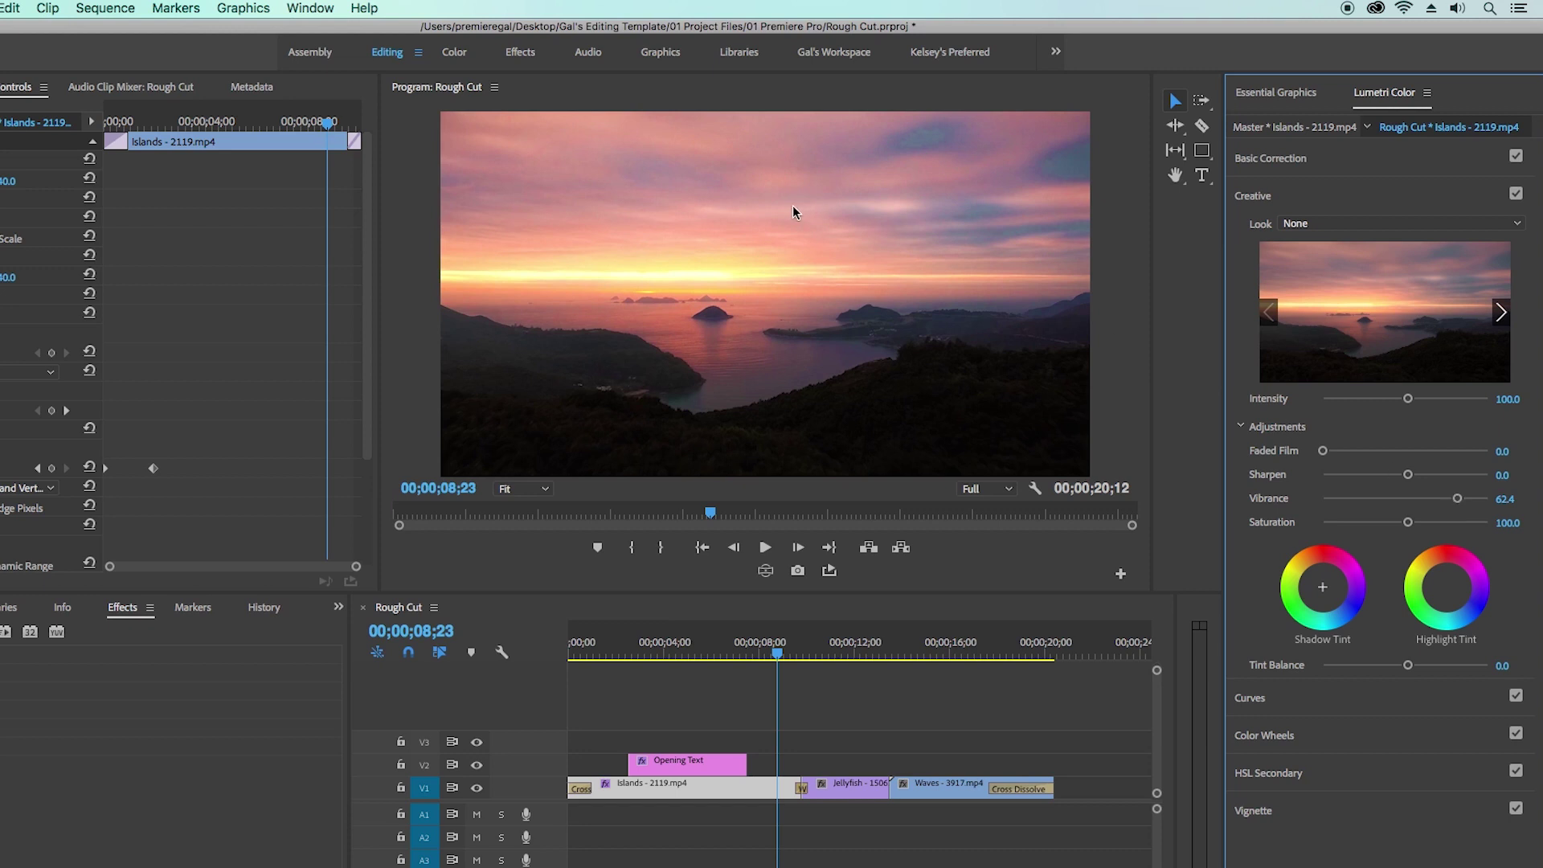
- Open Window > Lumetri Scopes to view the graded Islands frame's scopes
left_click(310, 8)
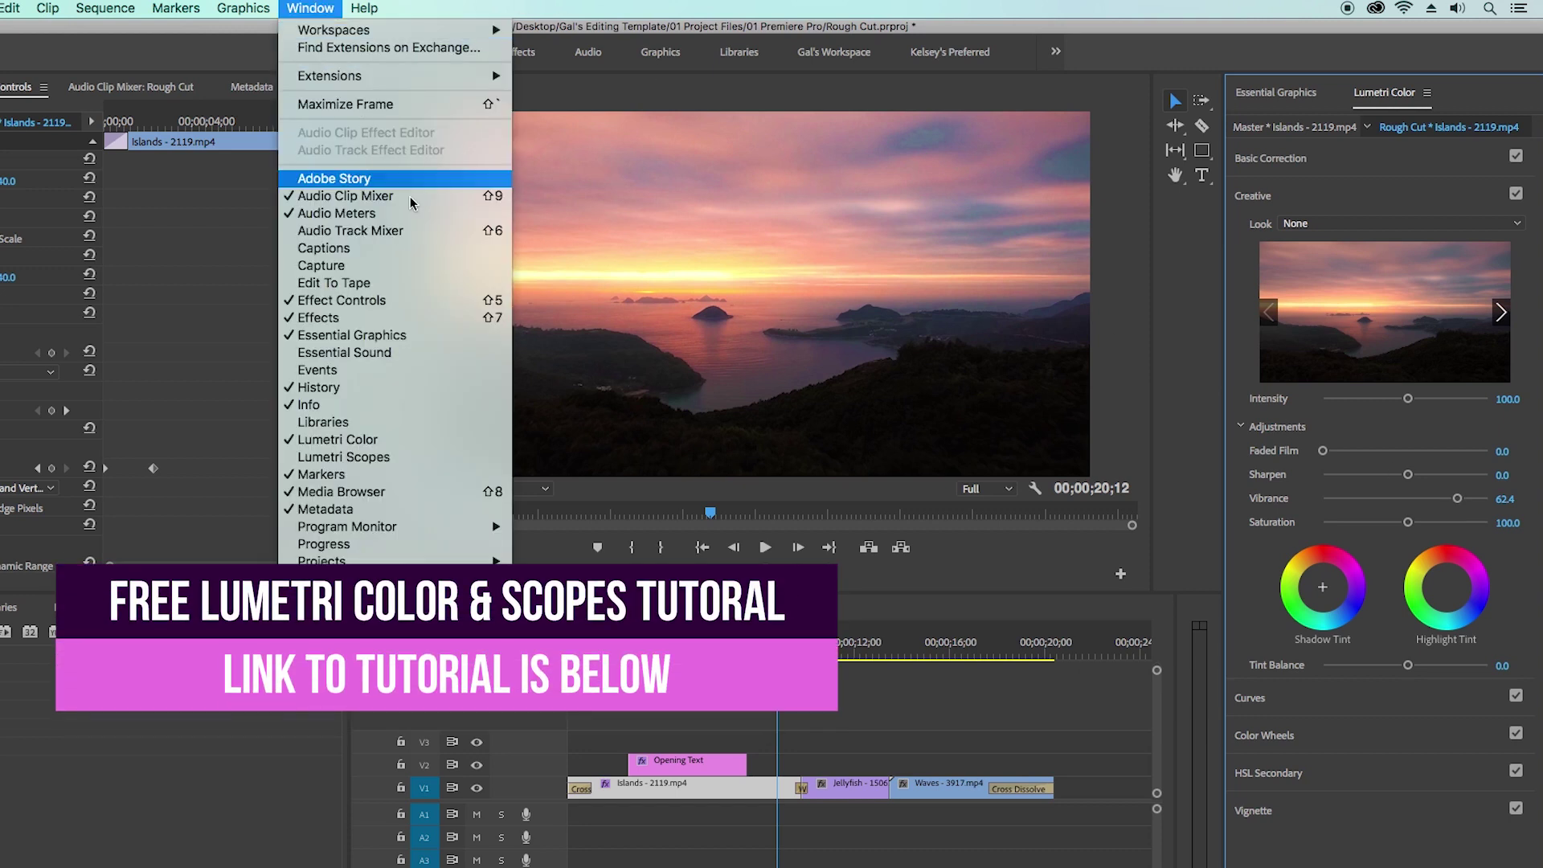
left_click(383, 458)
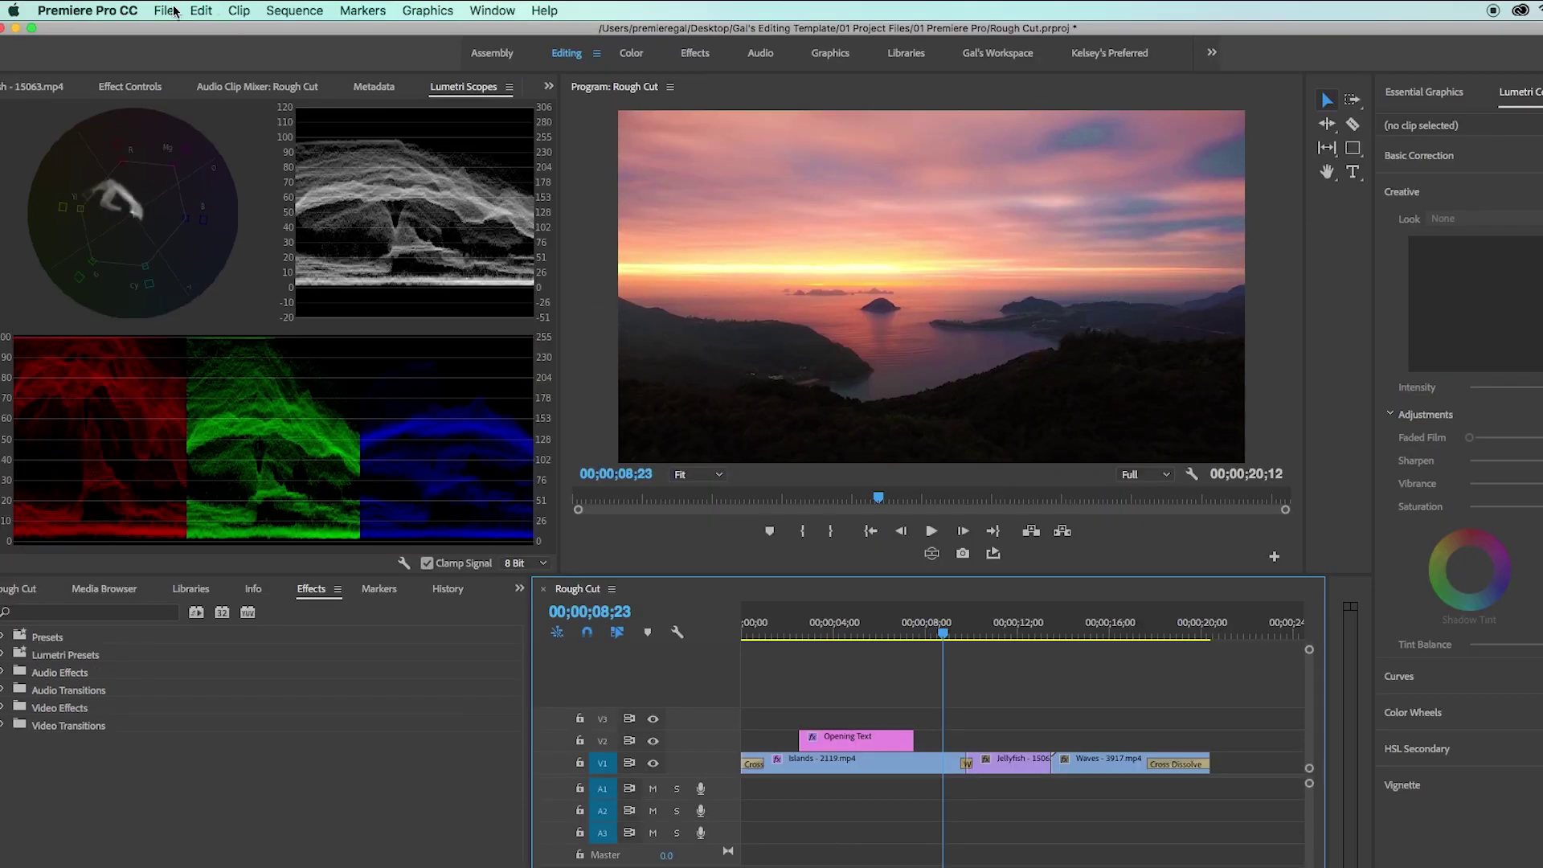
- In Export Media, name the output Rough Cut_V1 and save it to the 03 Output folder
left_click(174, 11)
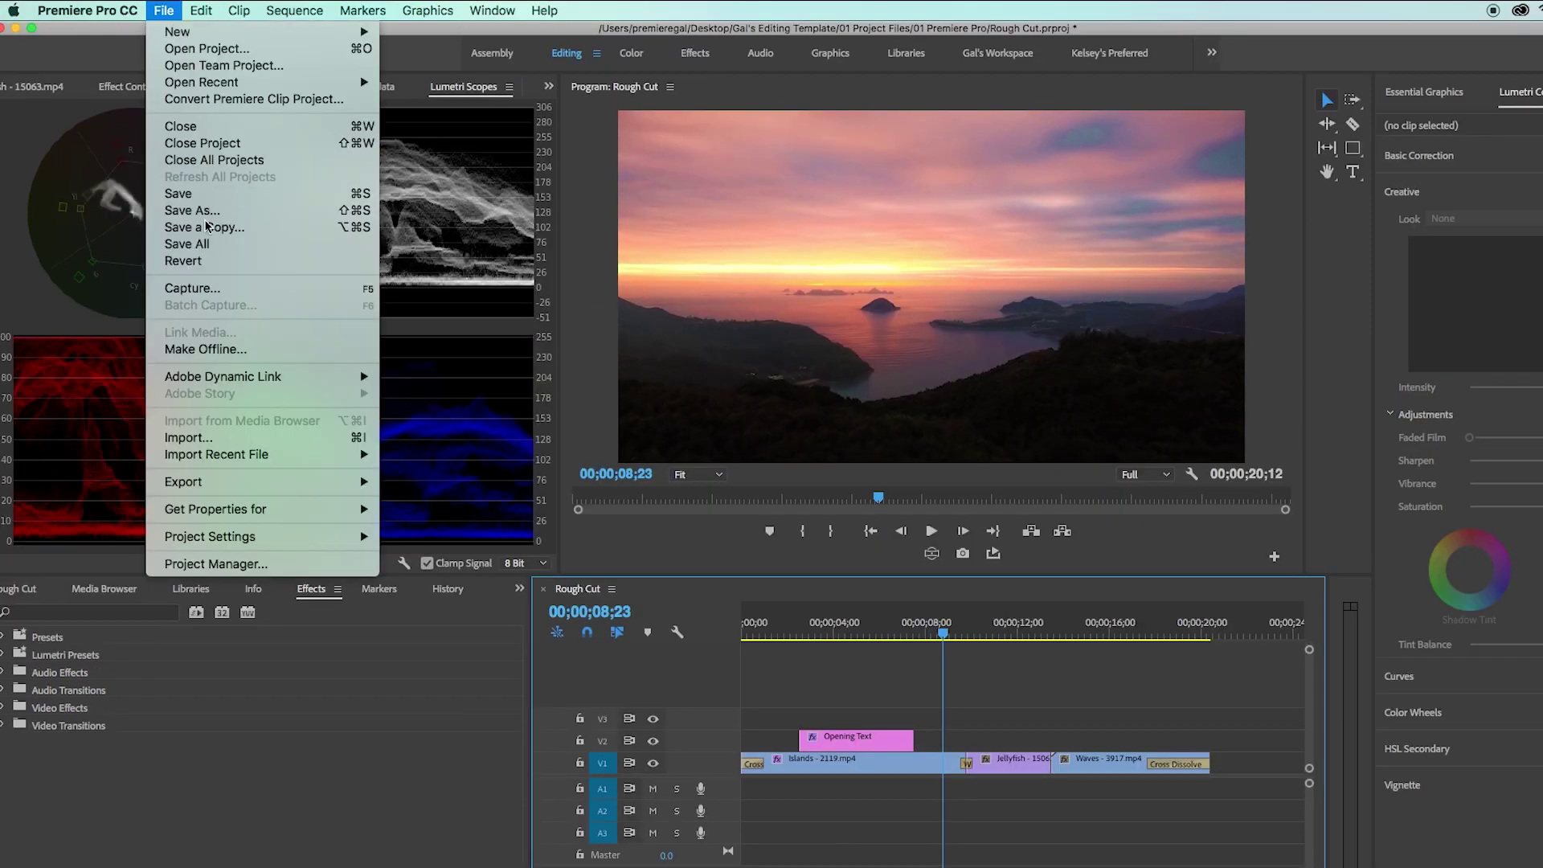
mouse_move(350, 483)
left_click(438, 483)
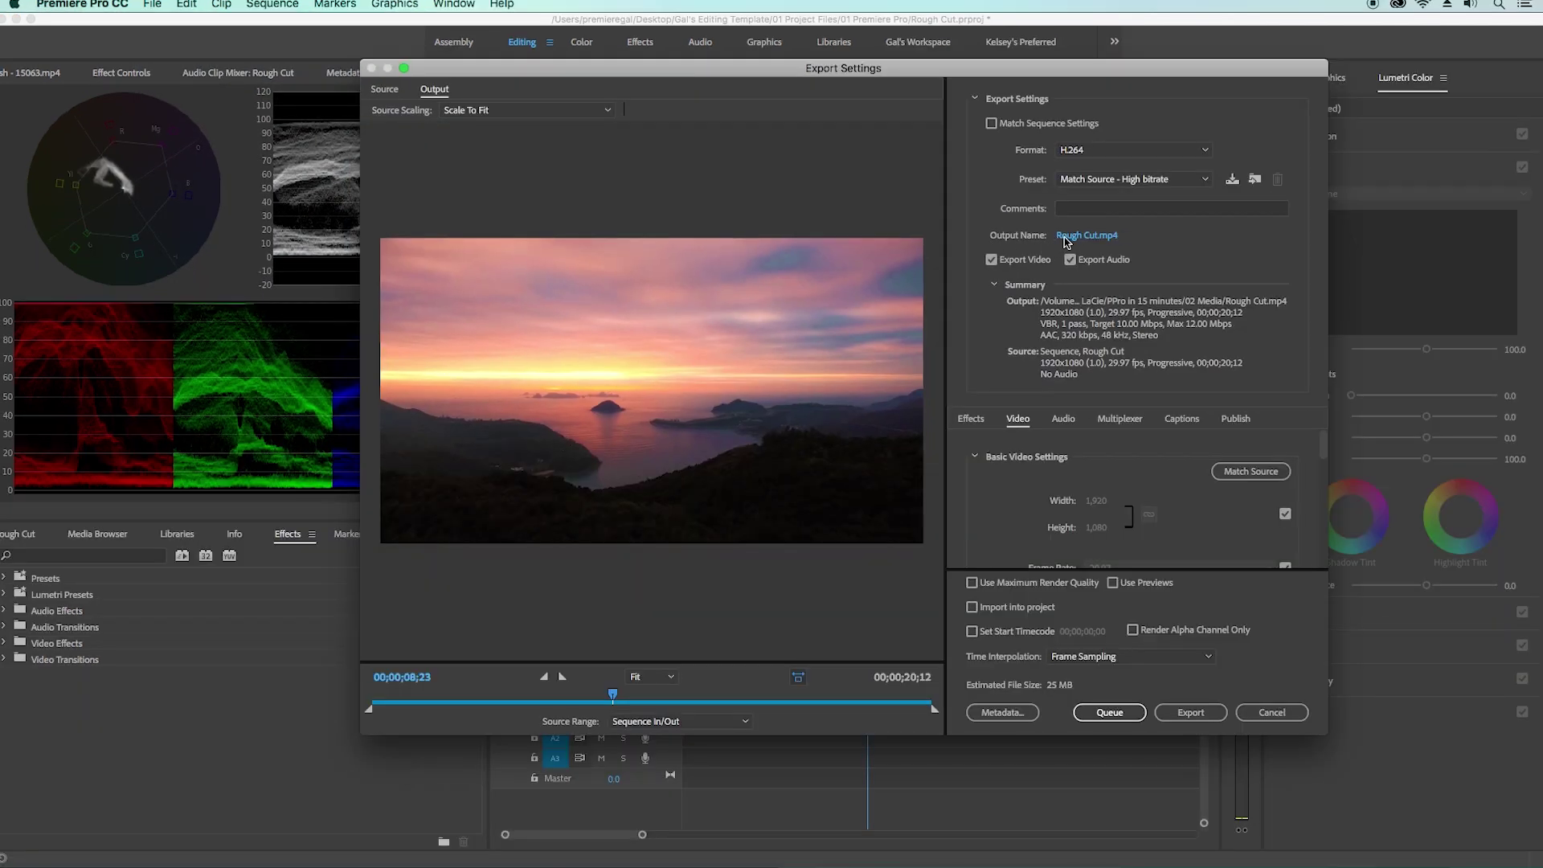
left_click(1081, 236)
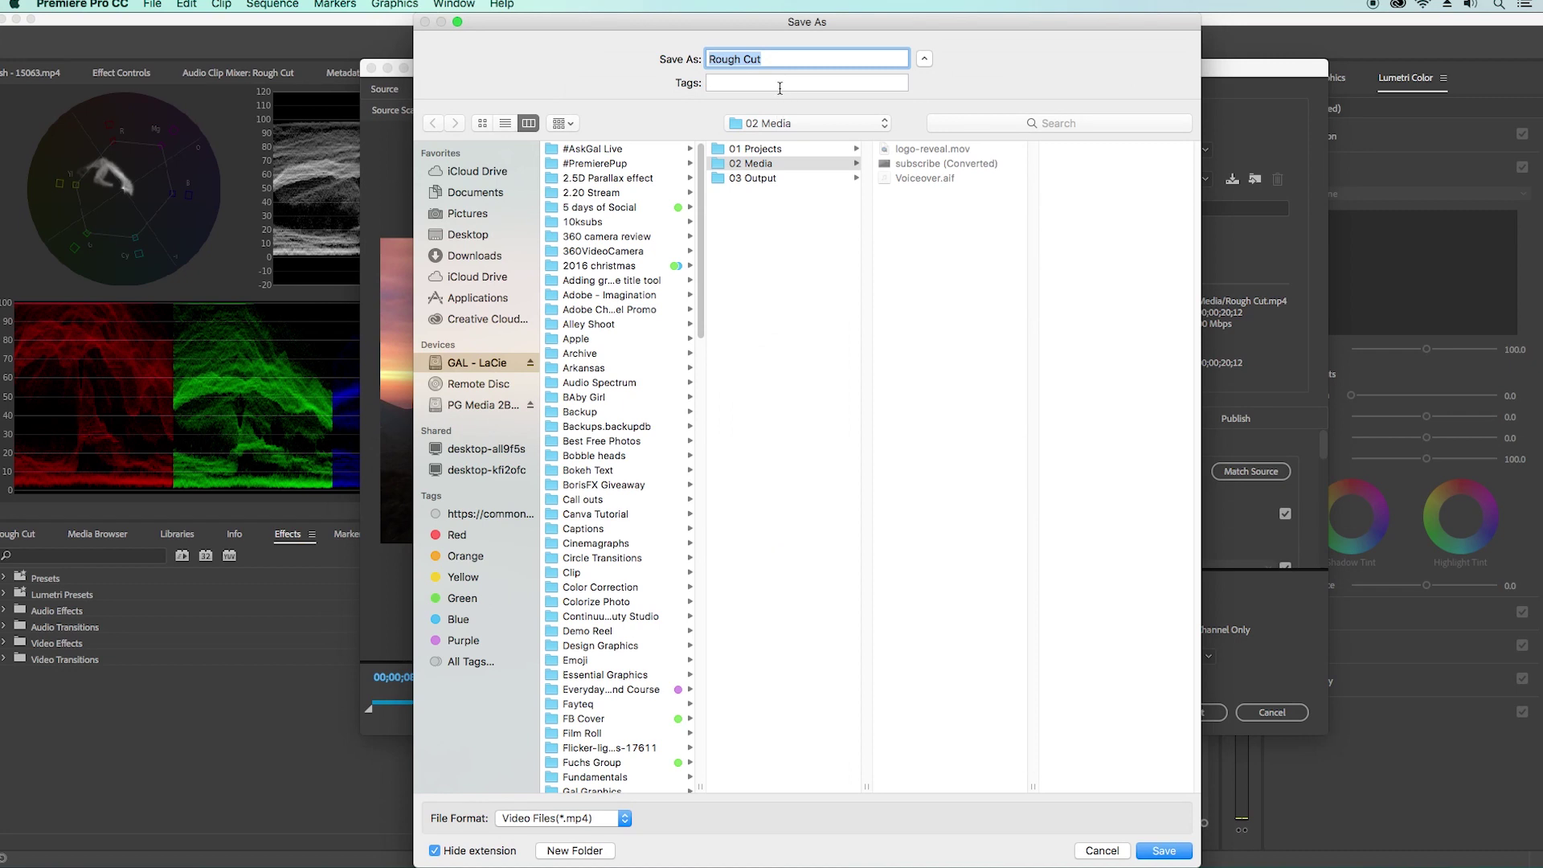
left_click(771, 178)
left_click(756, 58)
left_click(801, 58)
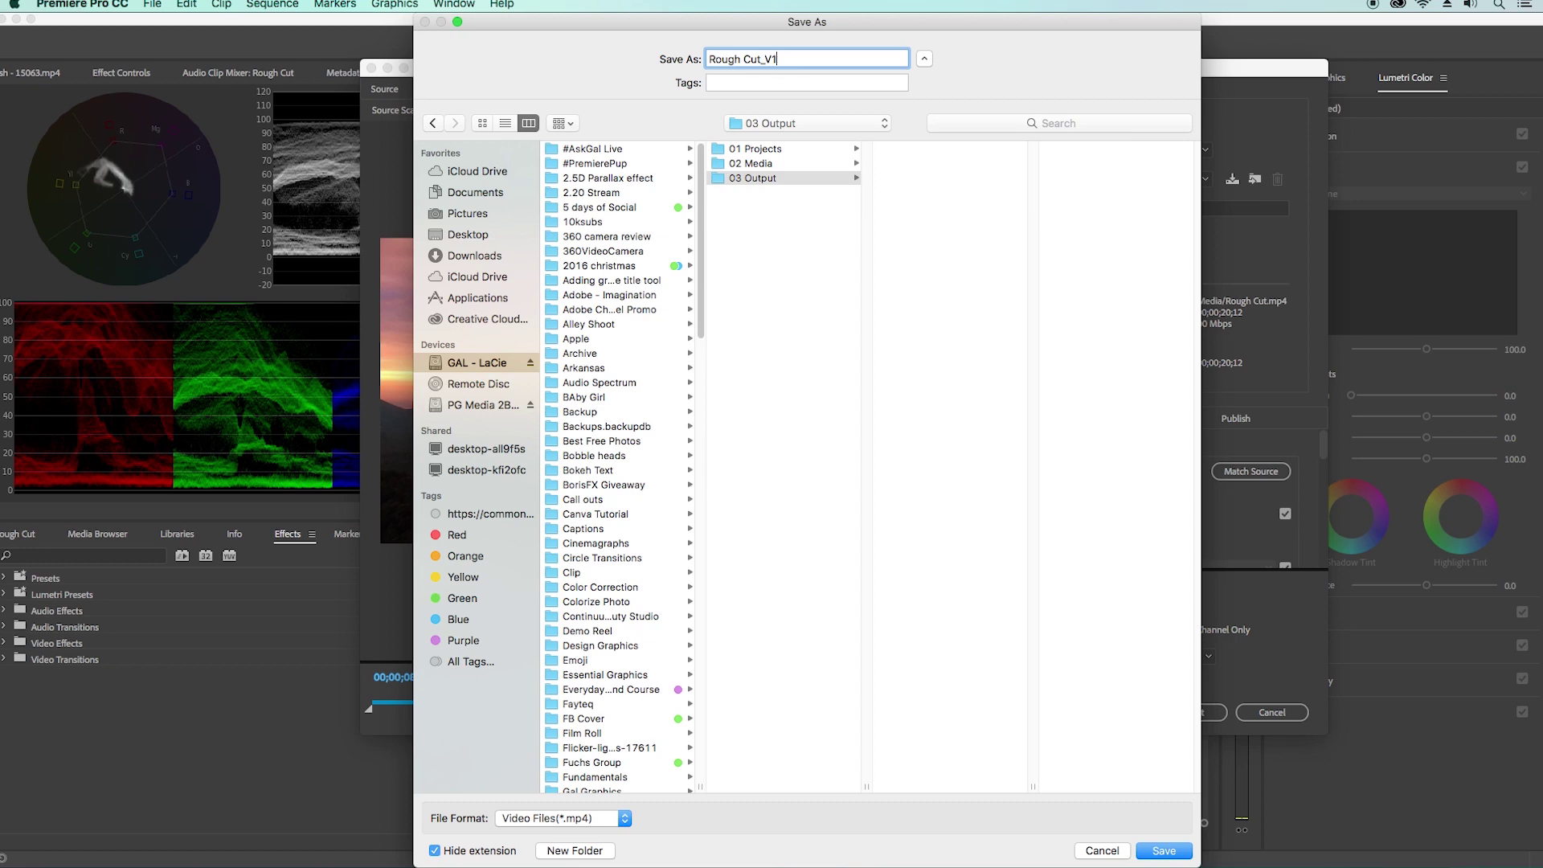
type("_V1")
left_click(1166, 849)
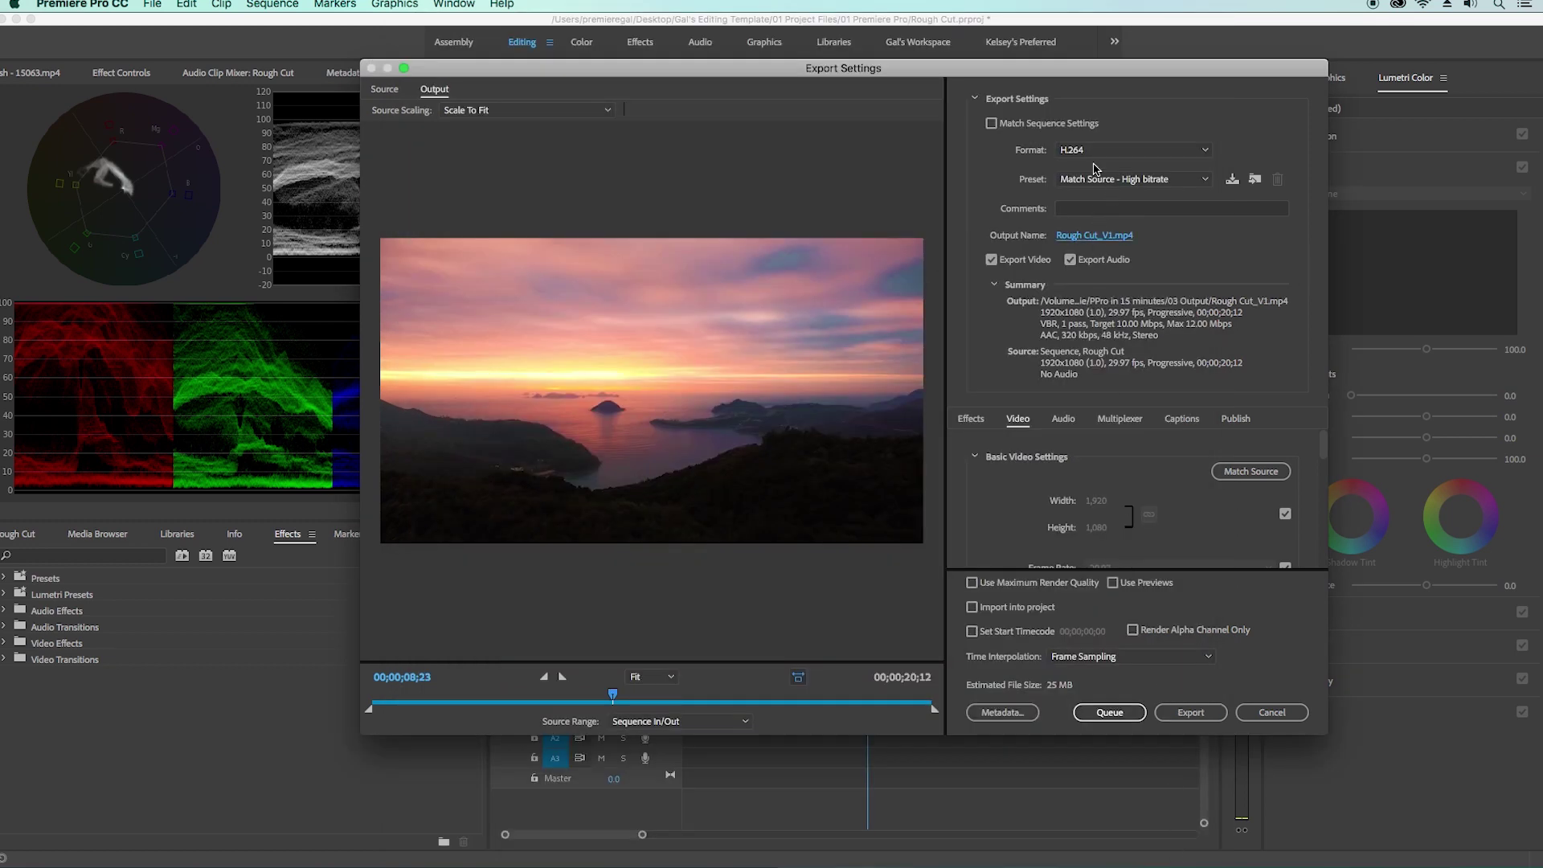
- Choose the YouTube 1080p HD export preset
left_click(1173, 182)
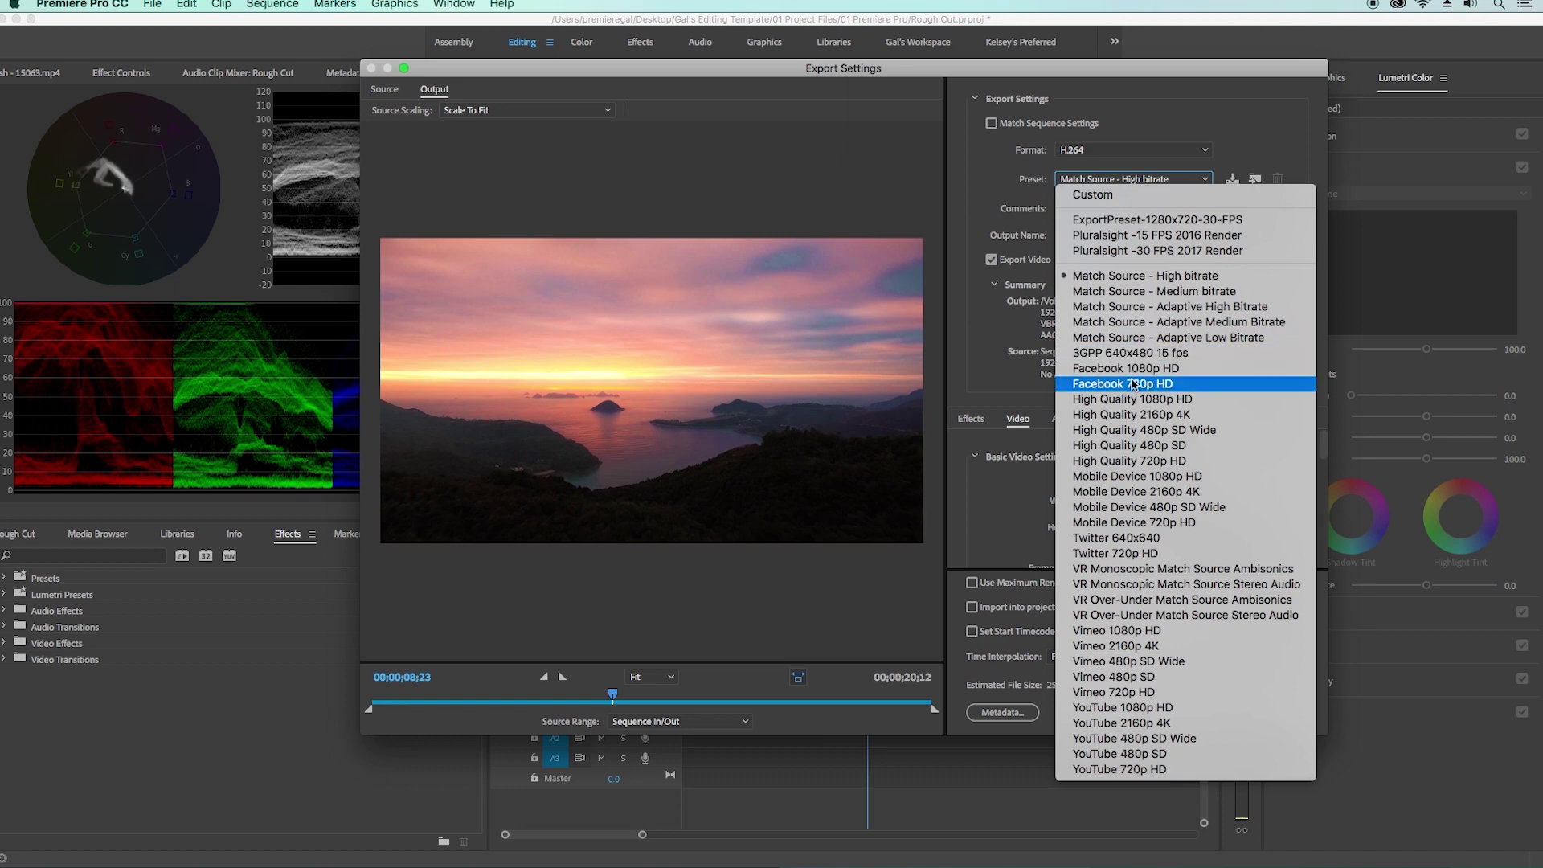
left_click(1164, 711)
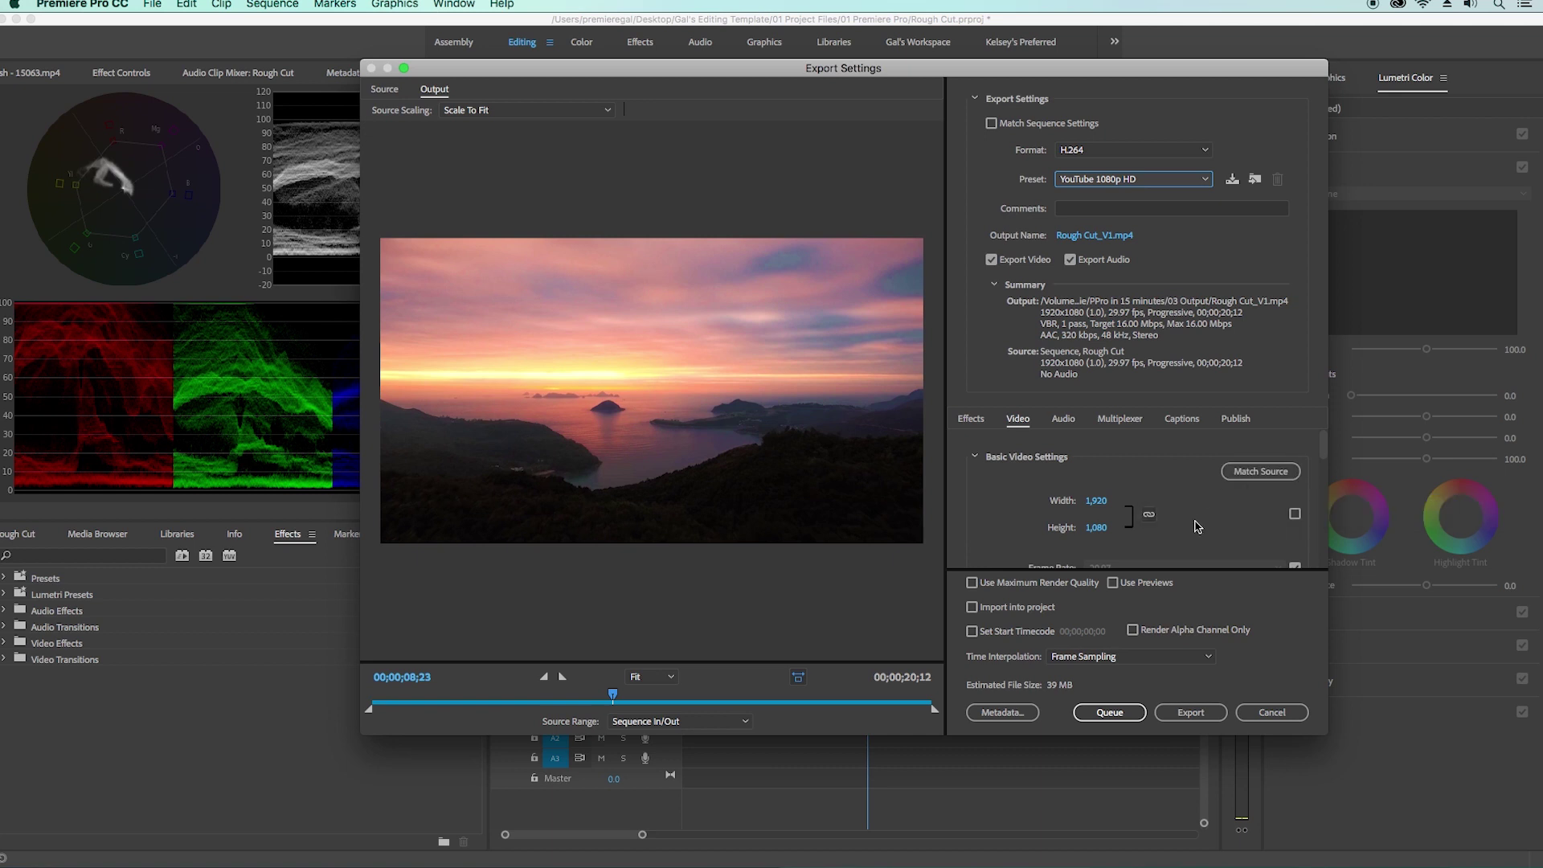
left_click(1235, 421)
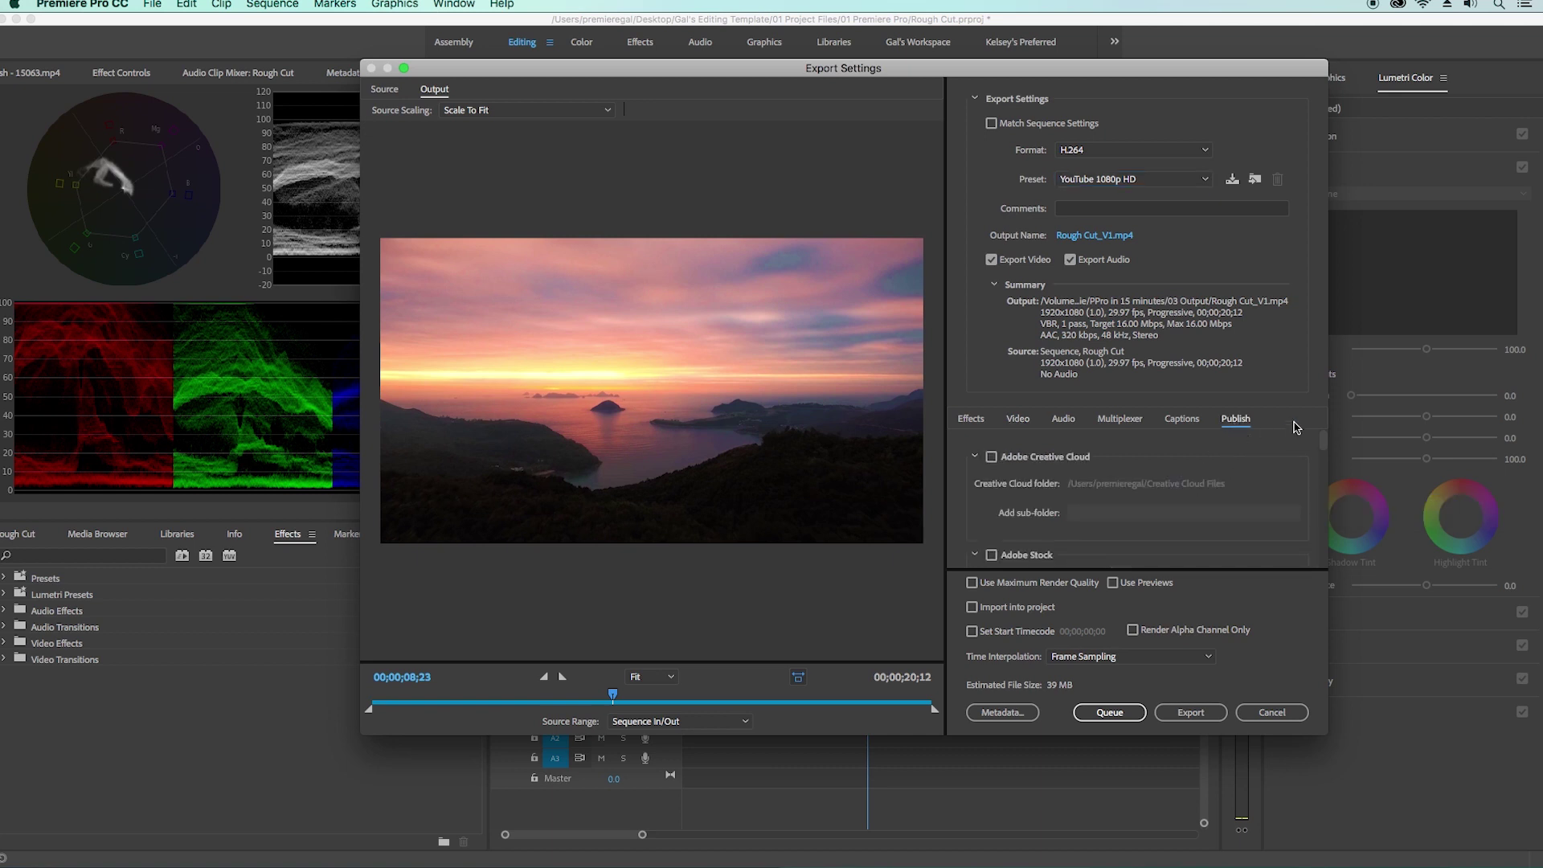
left_click_drag(1326, 447, 1326, 543)
- Enable YouTube publishing and export Rough Cut_V1.mp4
left_click(991, 459)
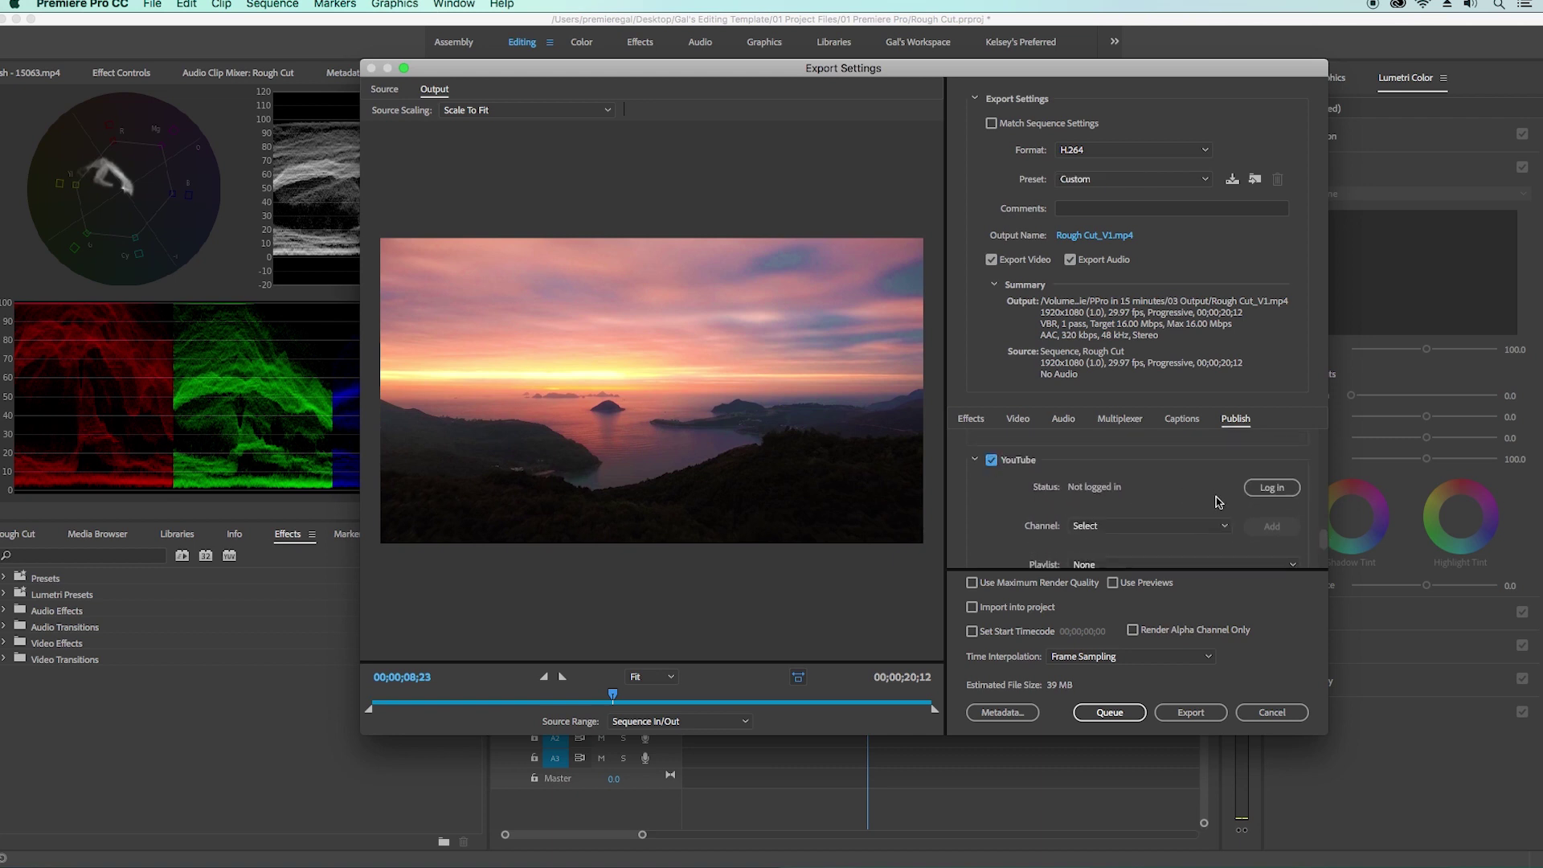
scroll(1133, 504, "down", 2)
scroll(1133, 505, "down", 4)
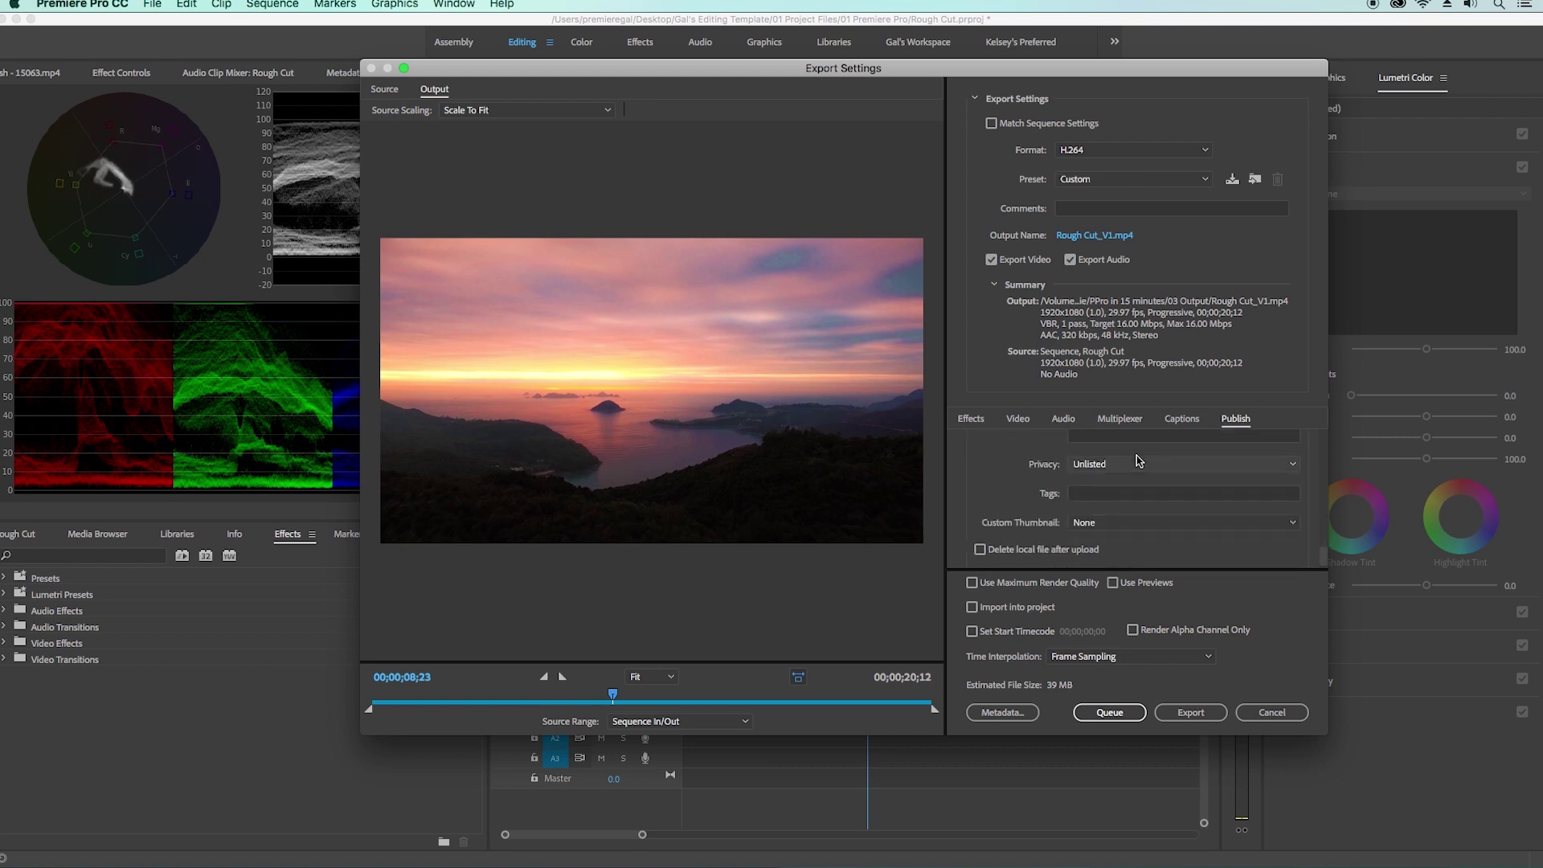
scroll(1053, 508, "up", 5)
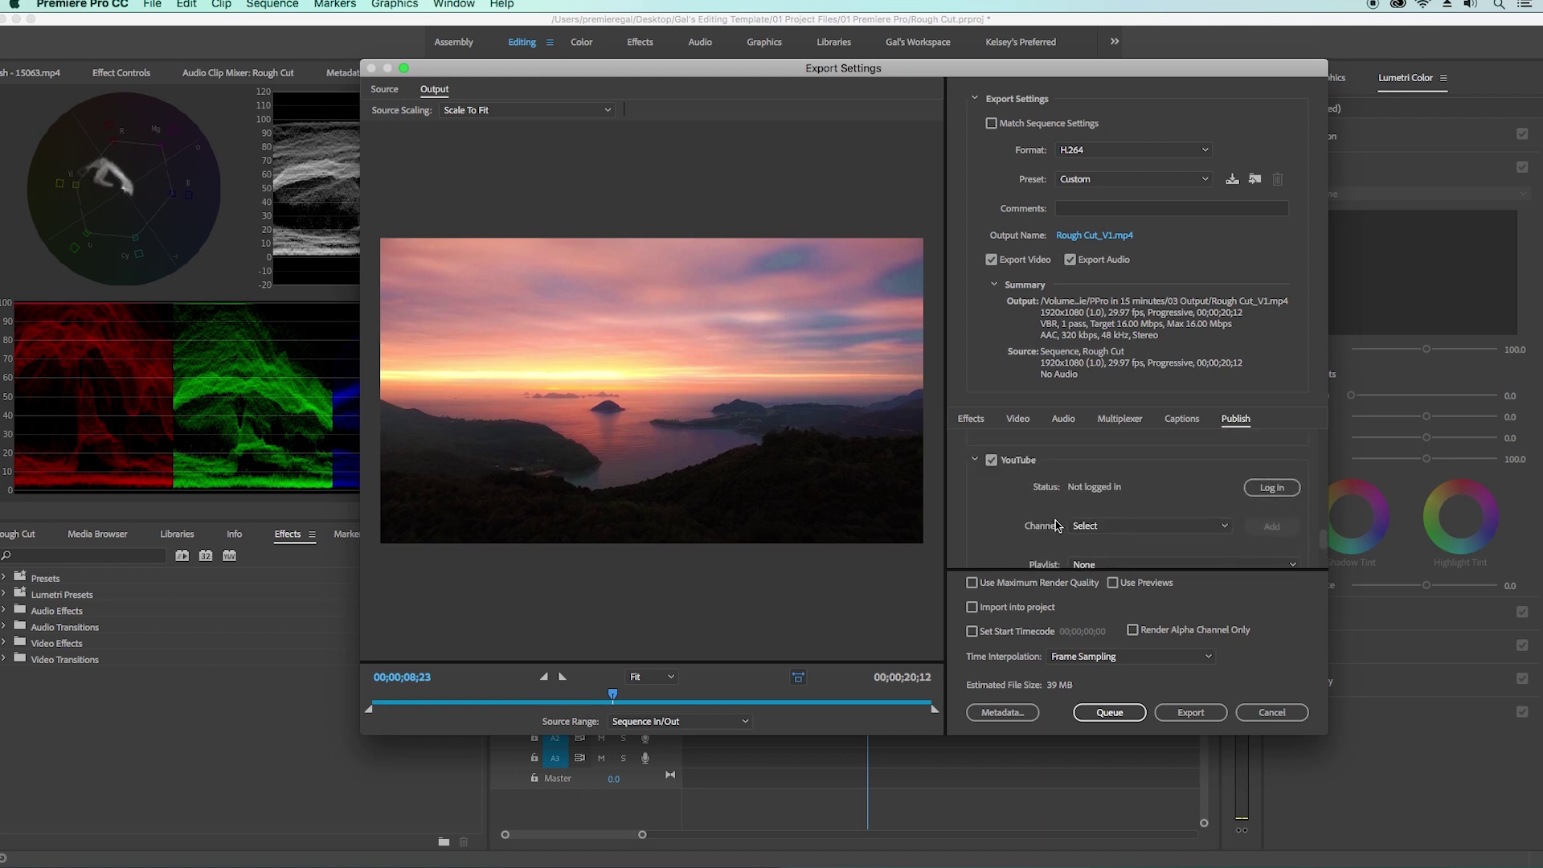
left_click(1208, 718)
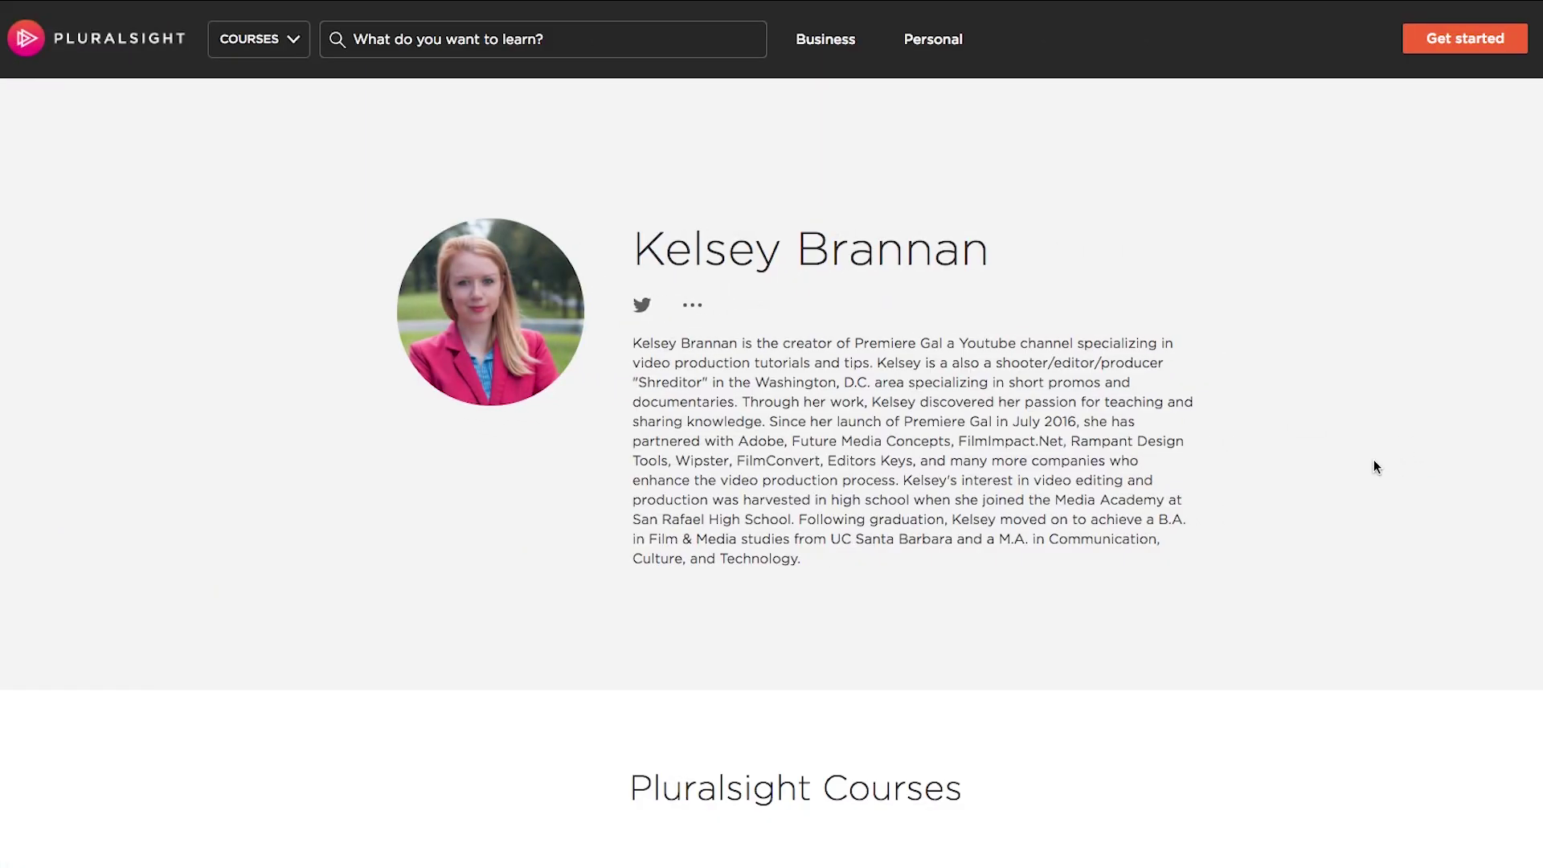
- Open the Premiere Pro CC Essential Graphics course from the author's Pluralsight Courses list
scroll(1374, 465, "down", 5)
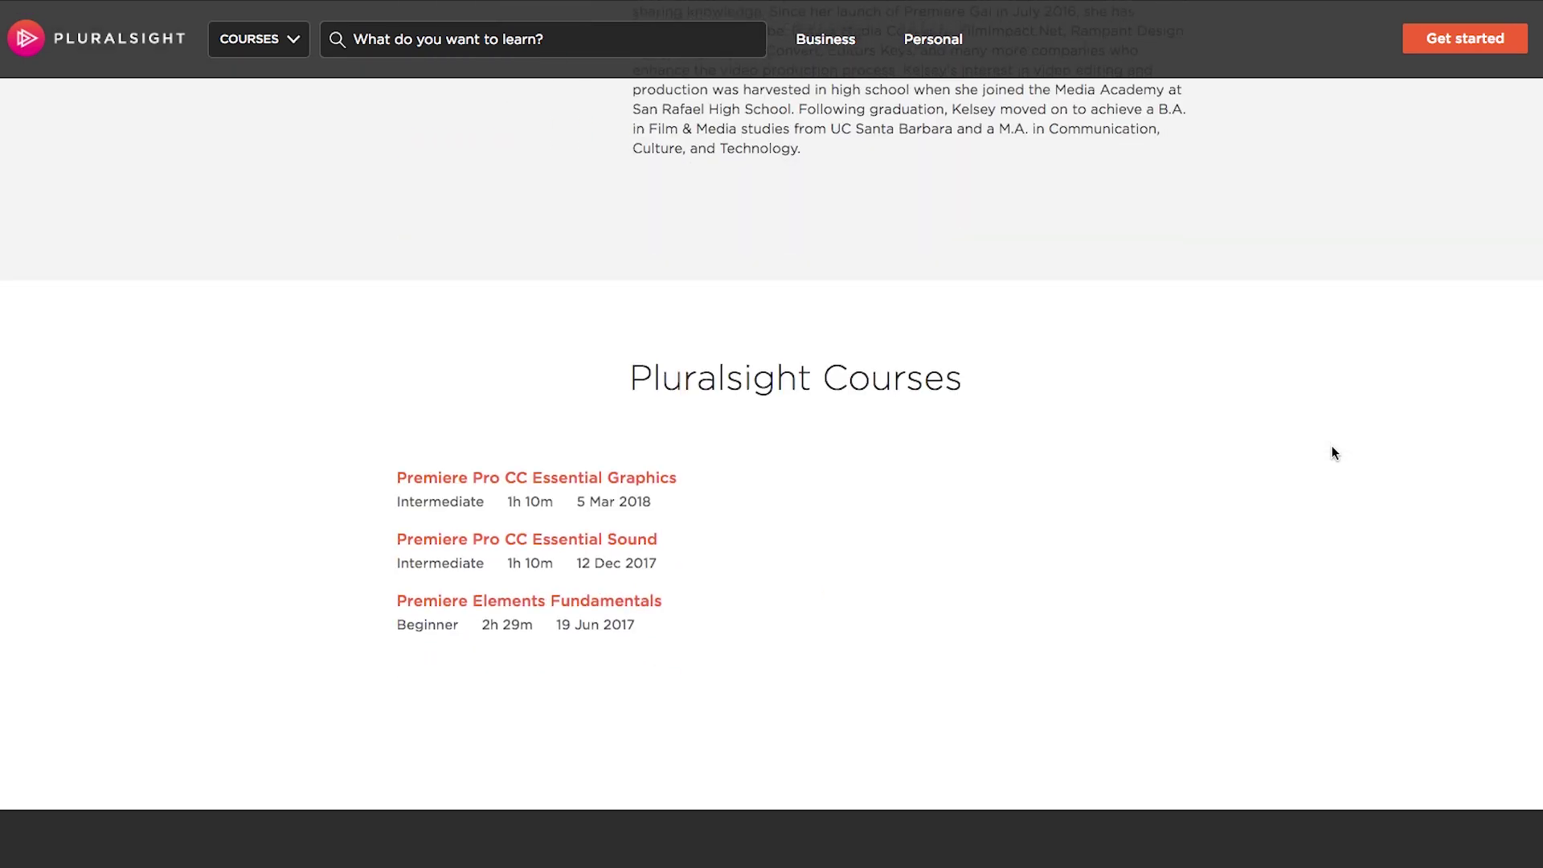
left_click(637, 480)
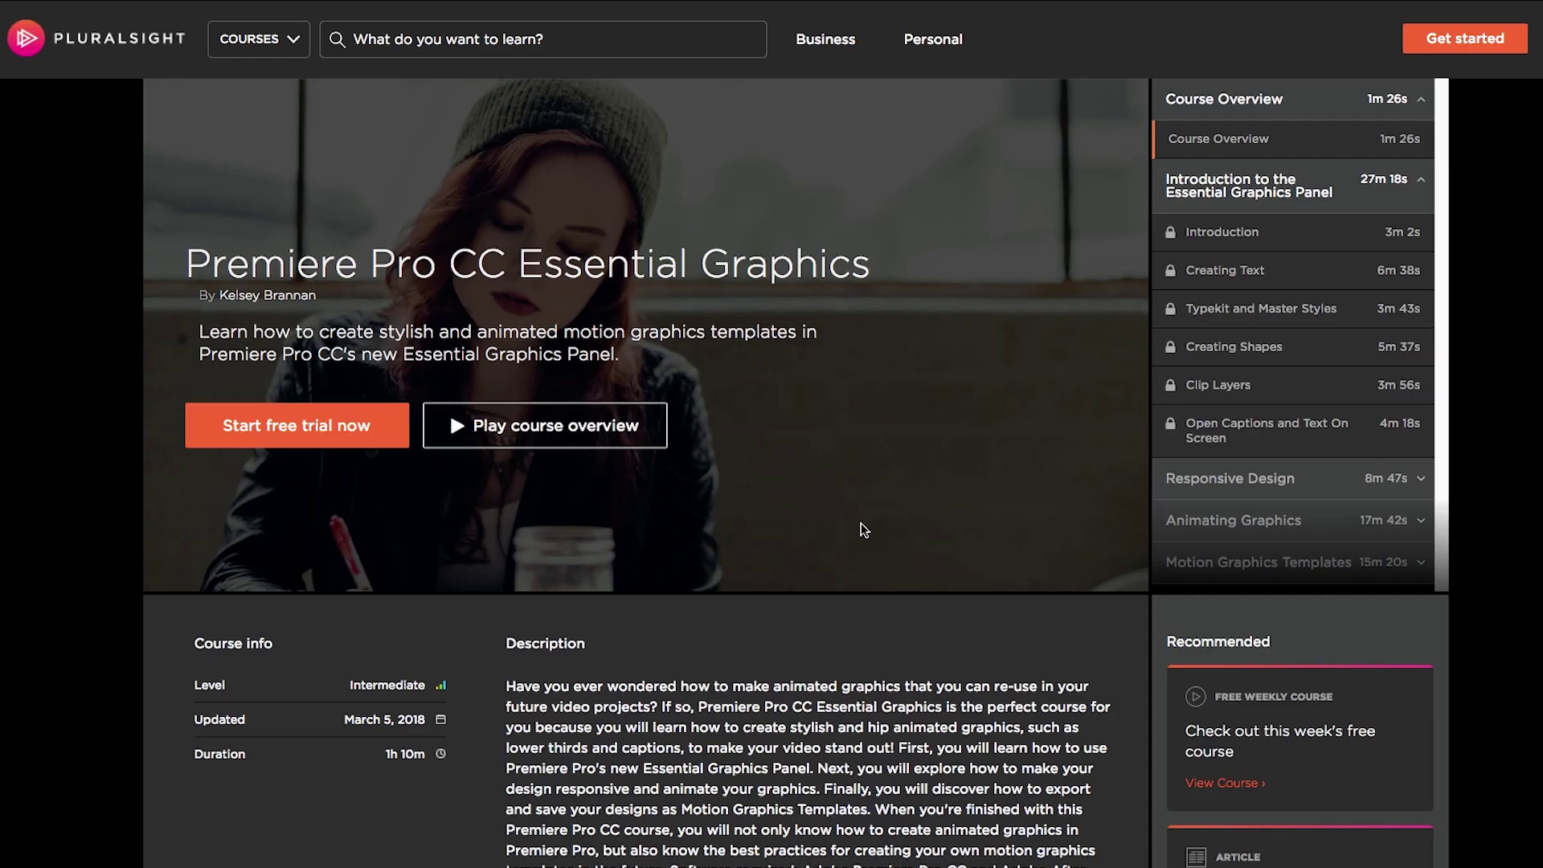